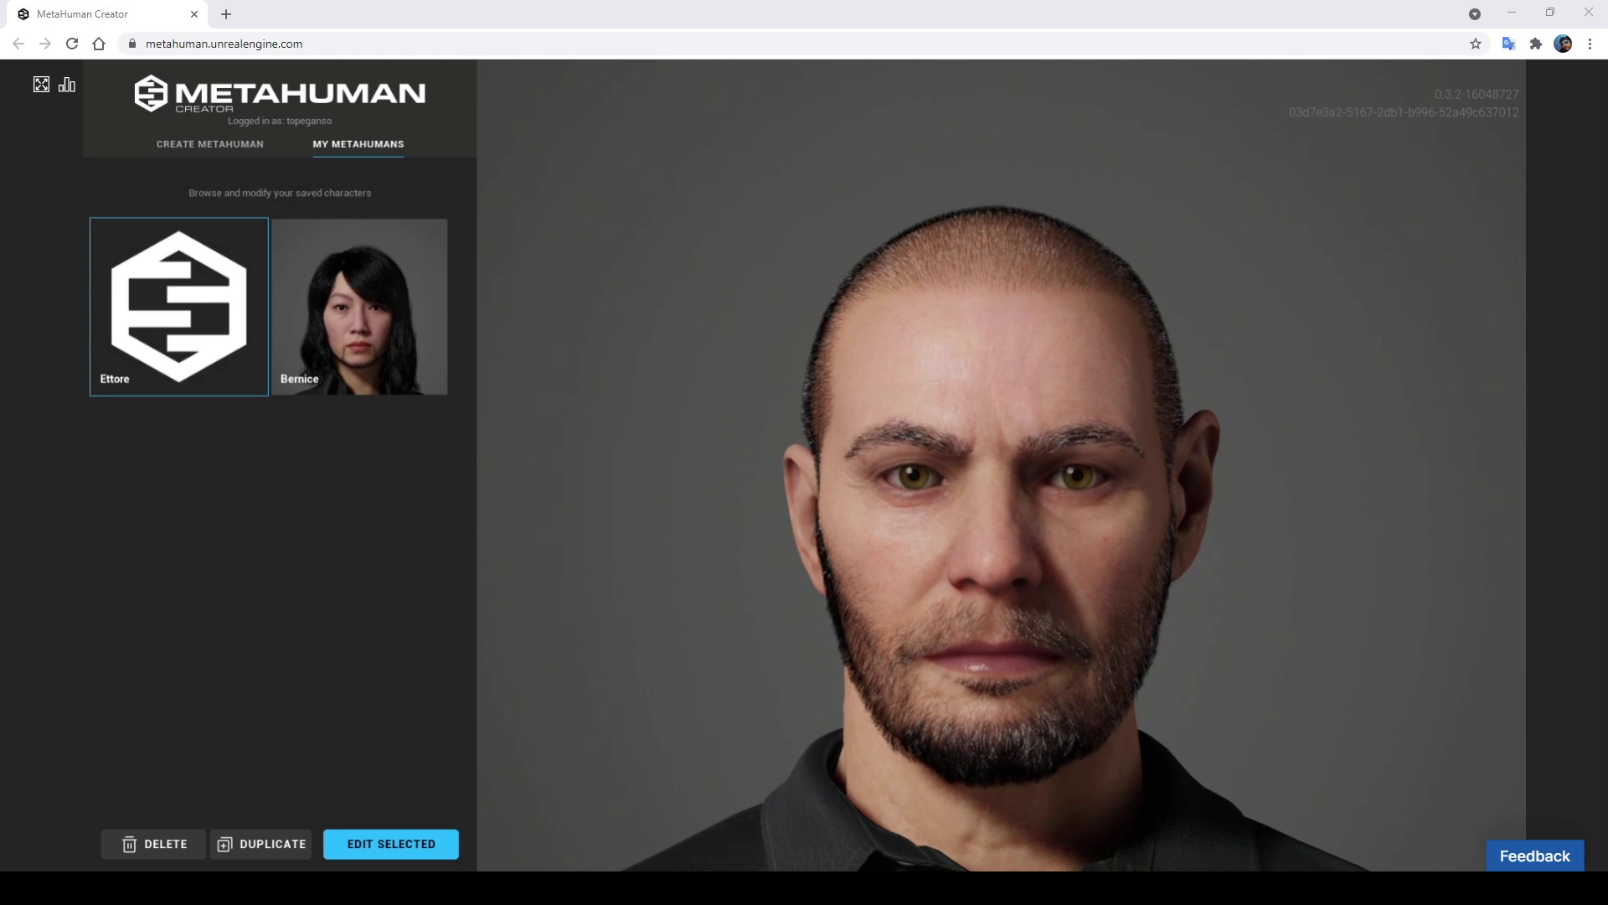
Open the saved character Ettore for editing and show the face Blend presets
click(397, 846)
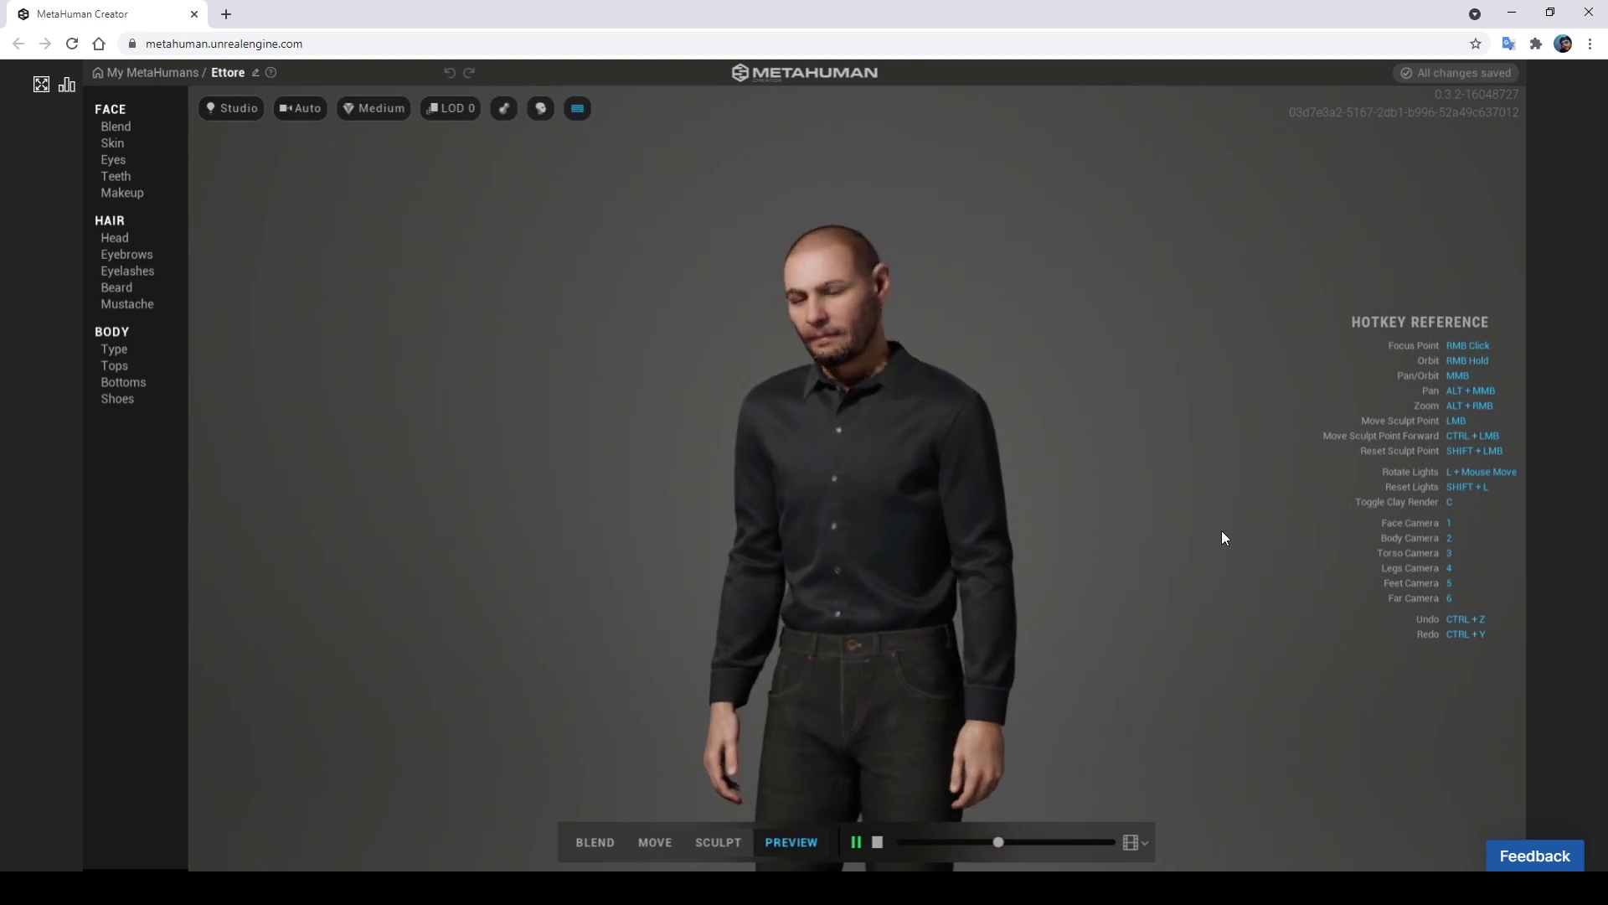
click(118, 133)
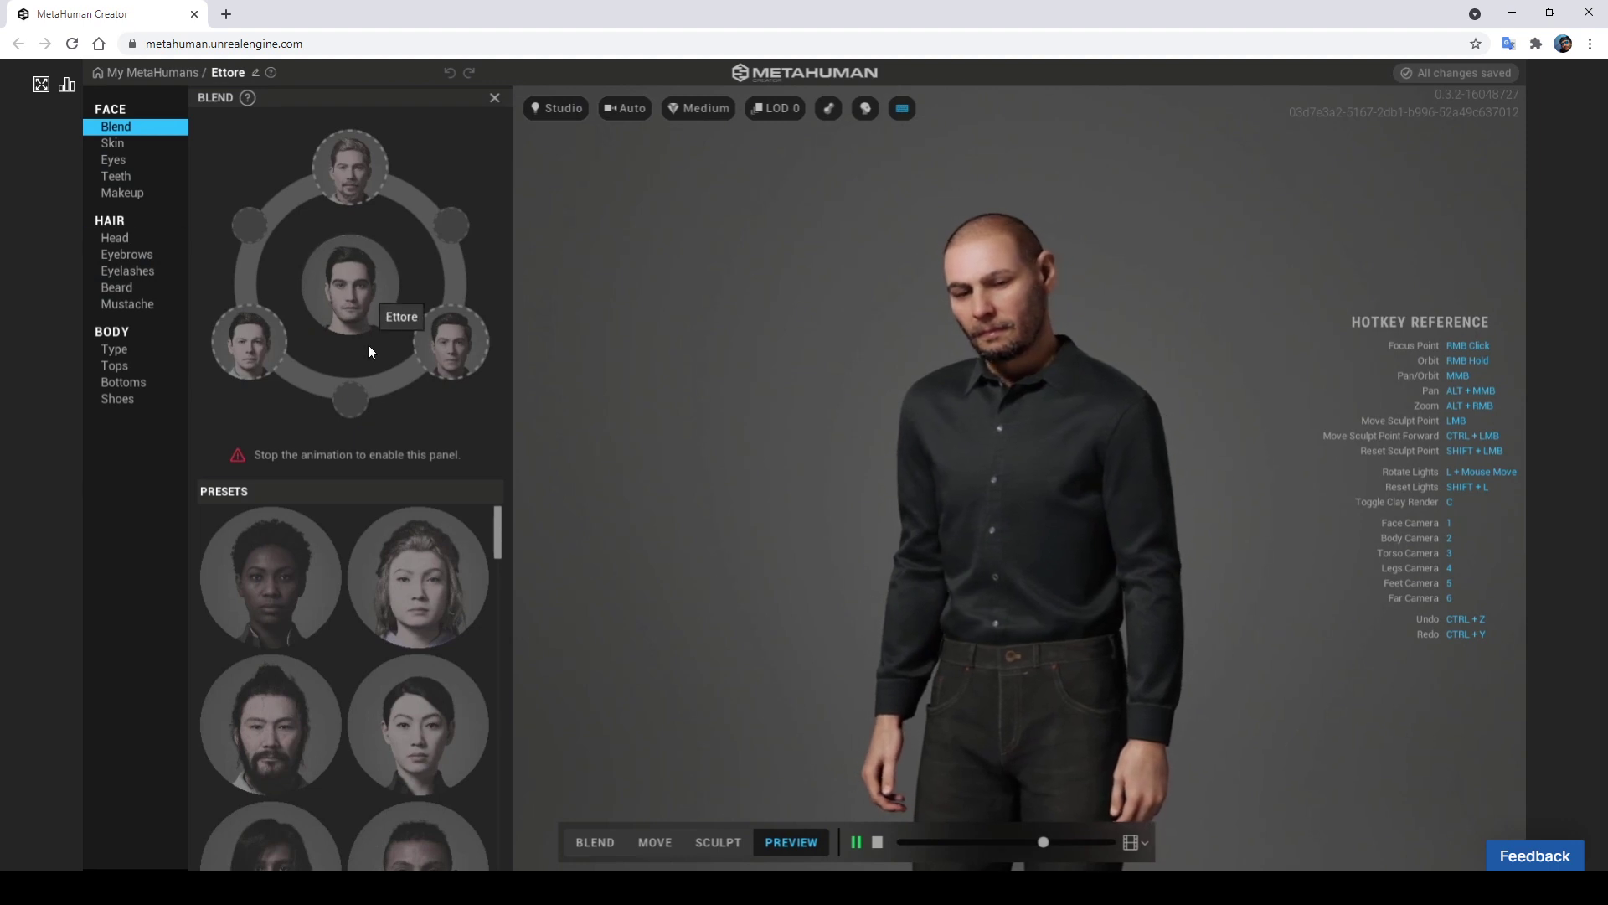
Add the blonde female preset to the blend and mix it into the eye and mouth regions
click(605, 843)
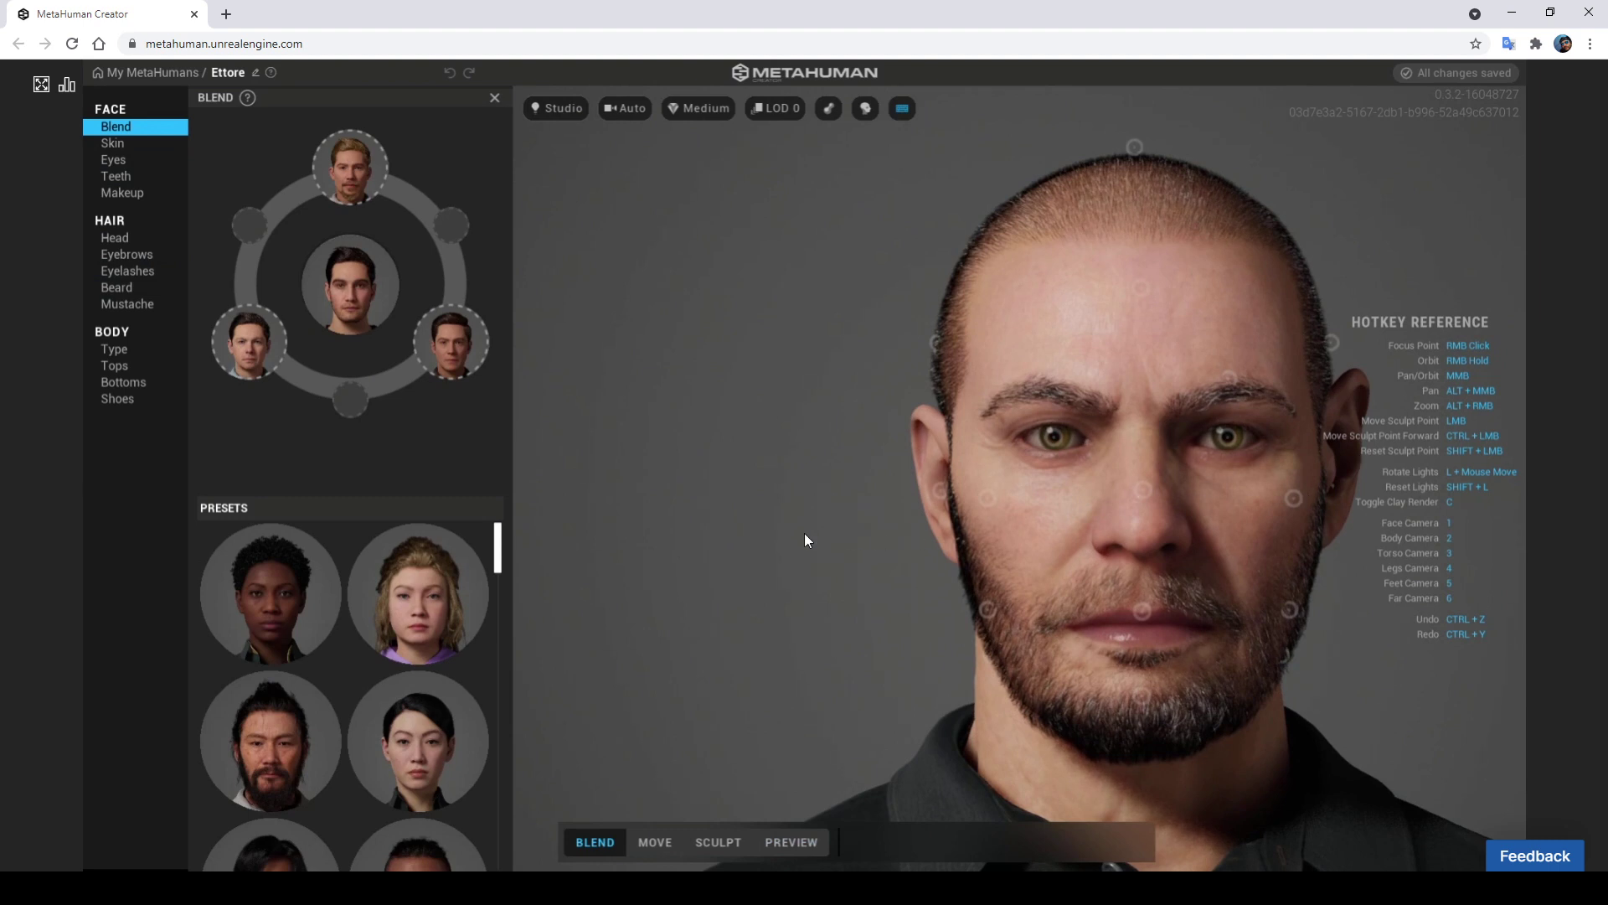
right_drag(763, 529, 911, 535)
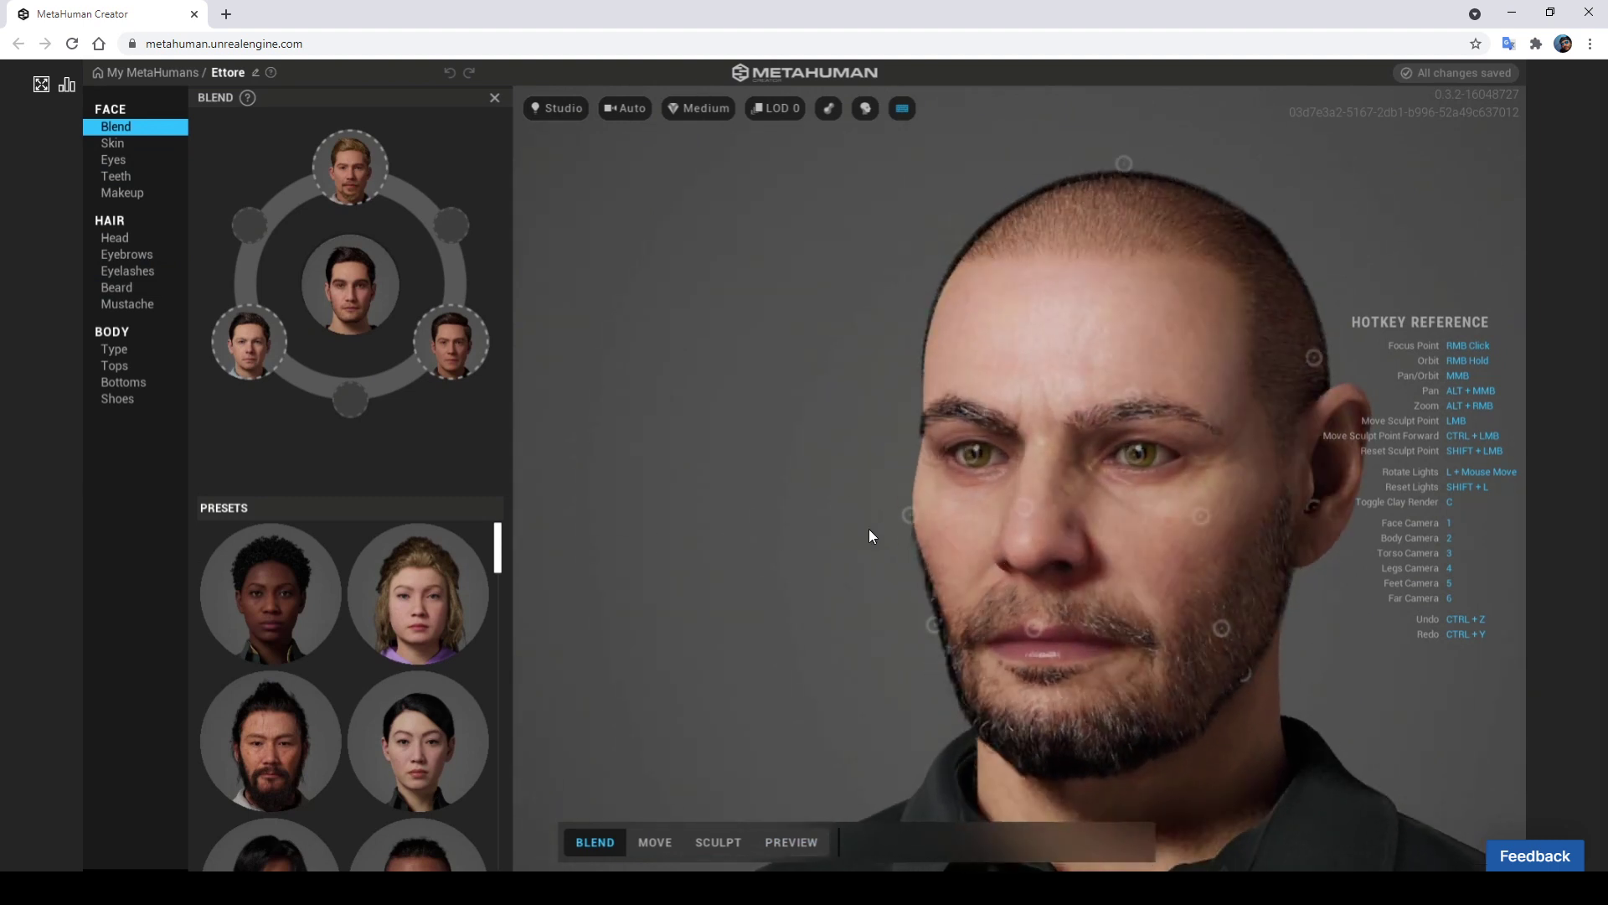
drag(414, 606, 461, 330)
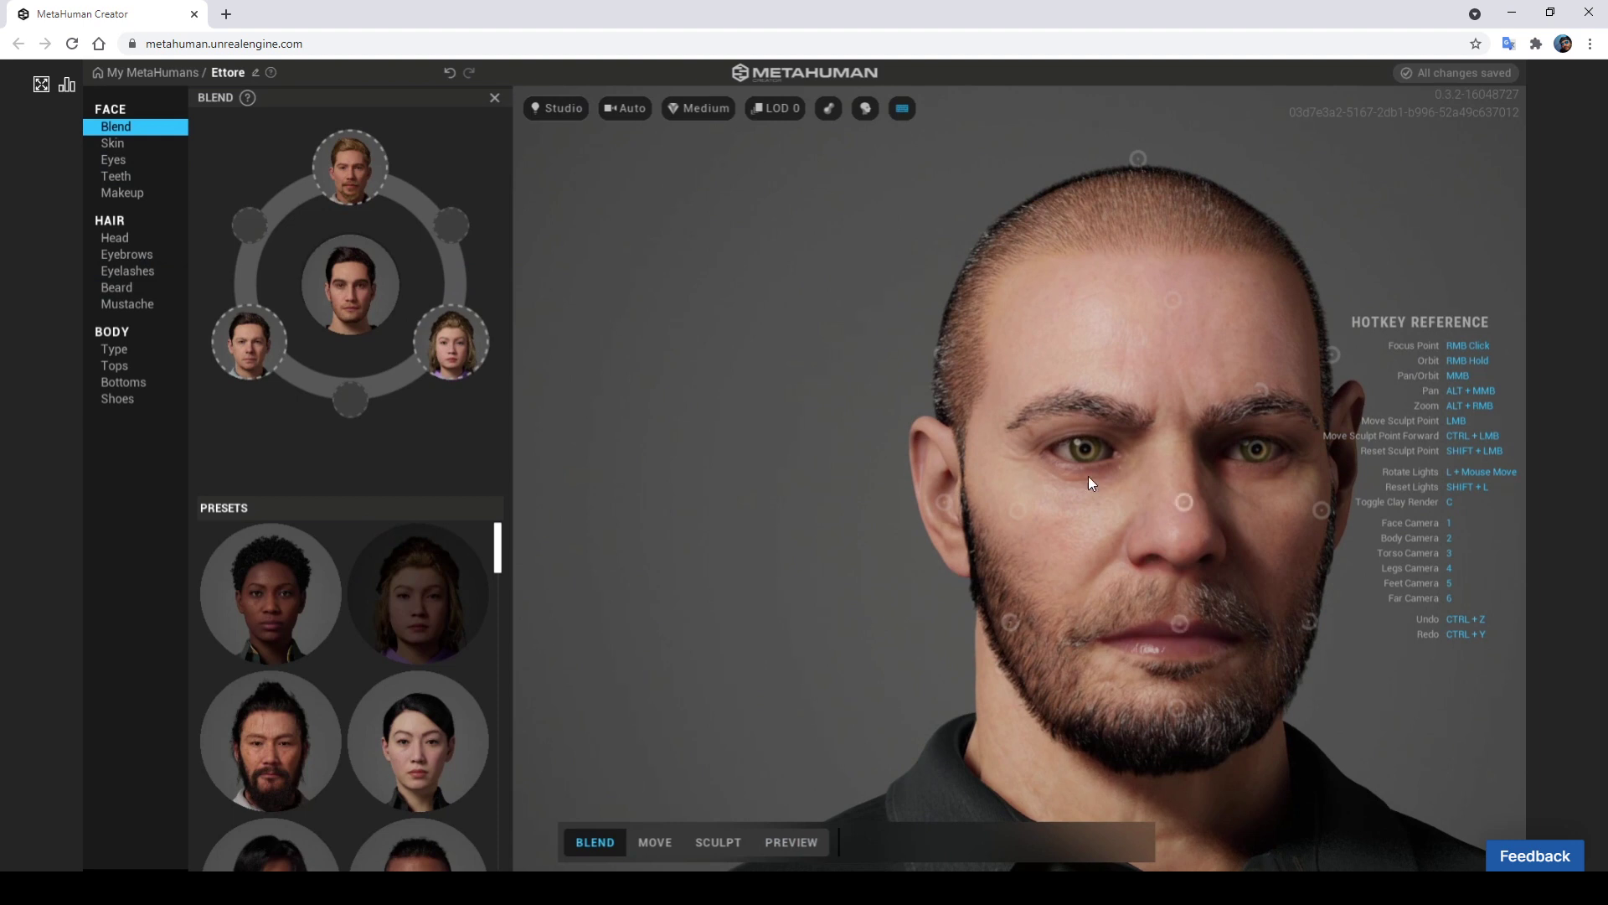
drag(1082, 449, 1197, 509)
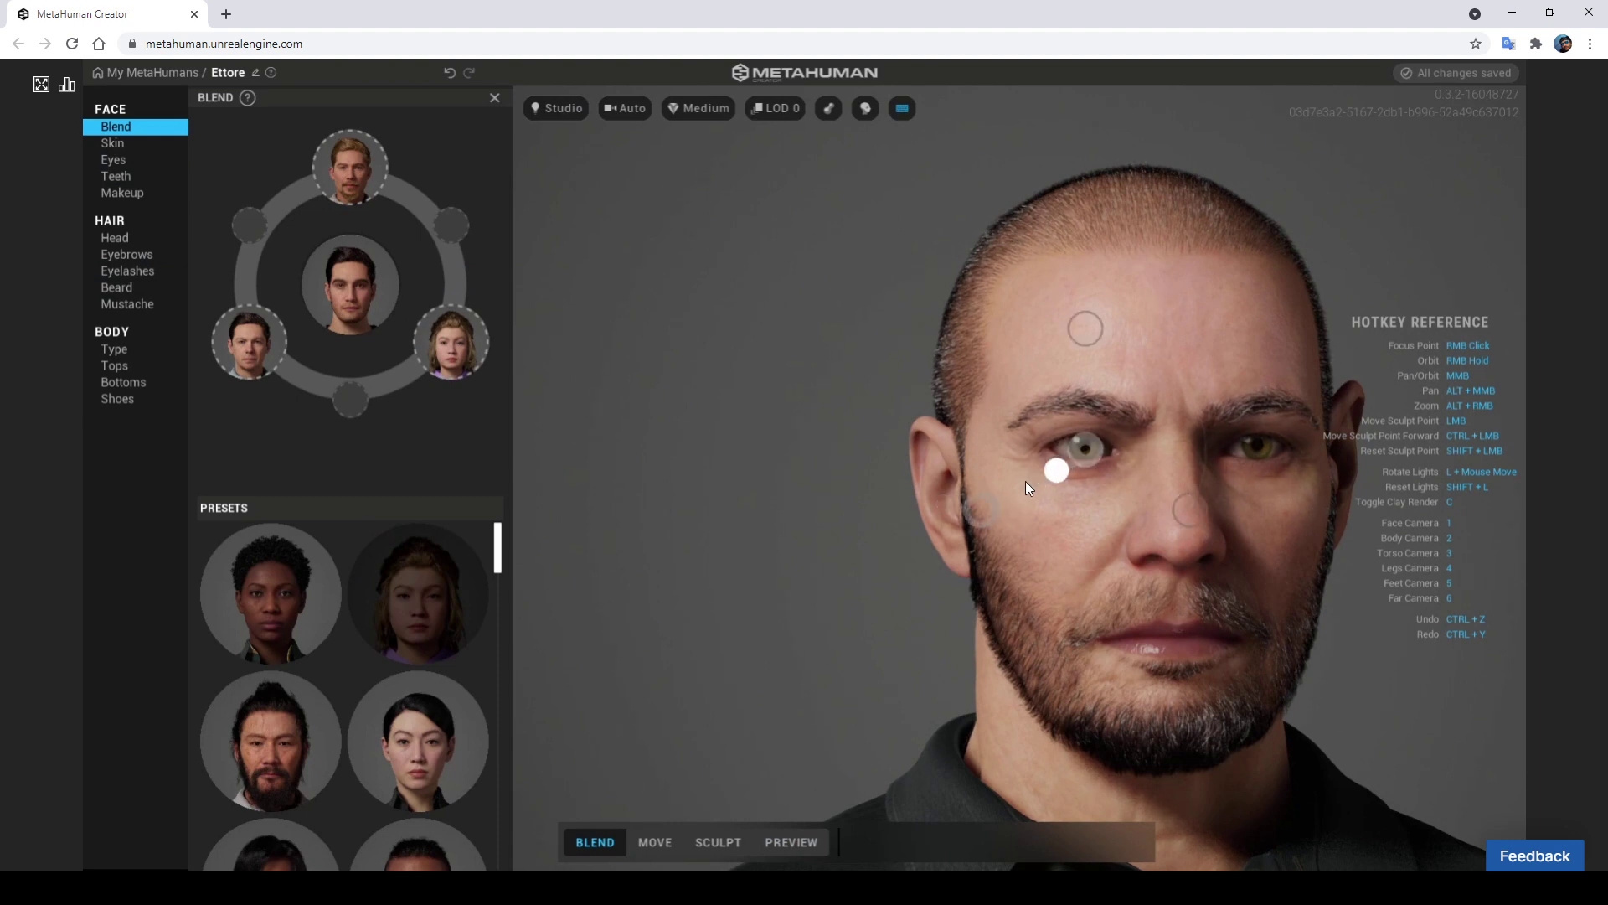
mouse_move(1215, 528)
mouse_down()
mouse_move(1084, 311)
mouse_move(938, 490)
mouse_move(1093, 326)
mouse_move(1094, 452)
mouse_up()
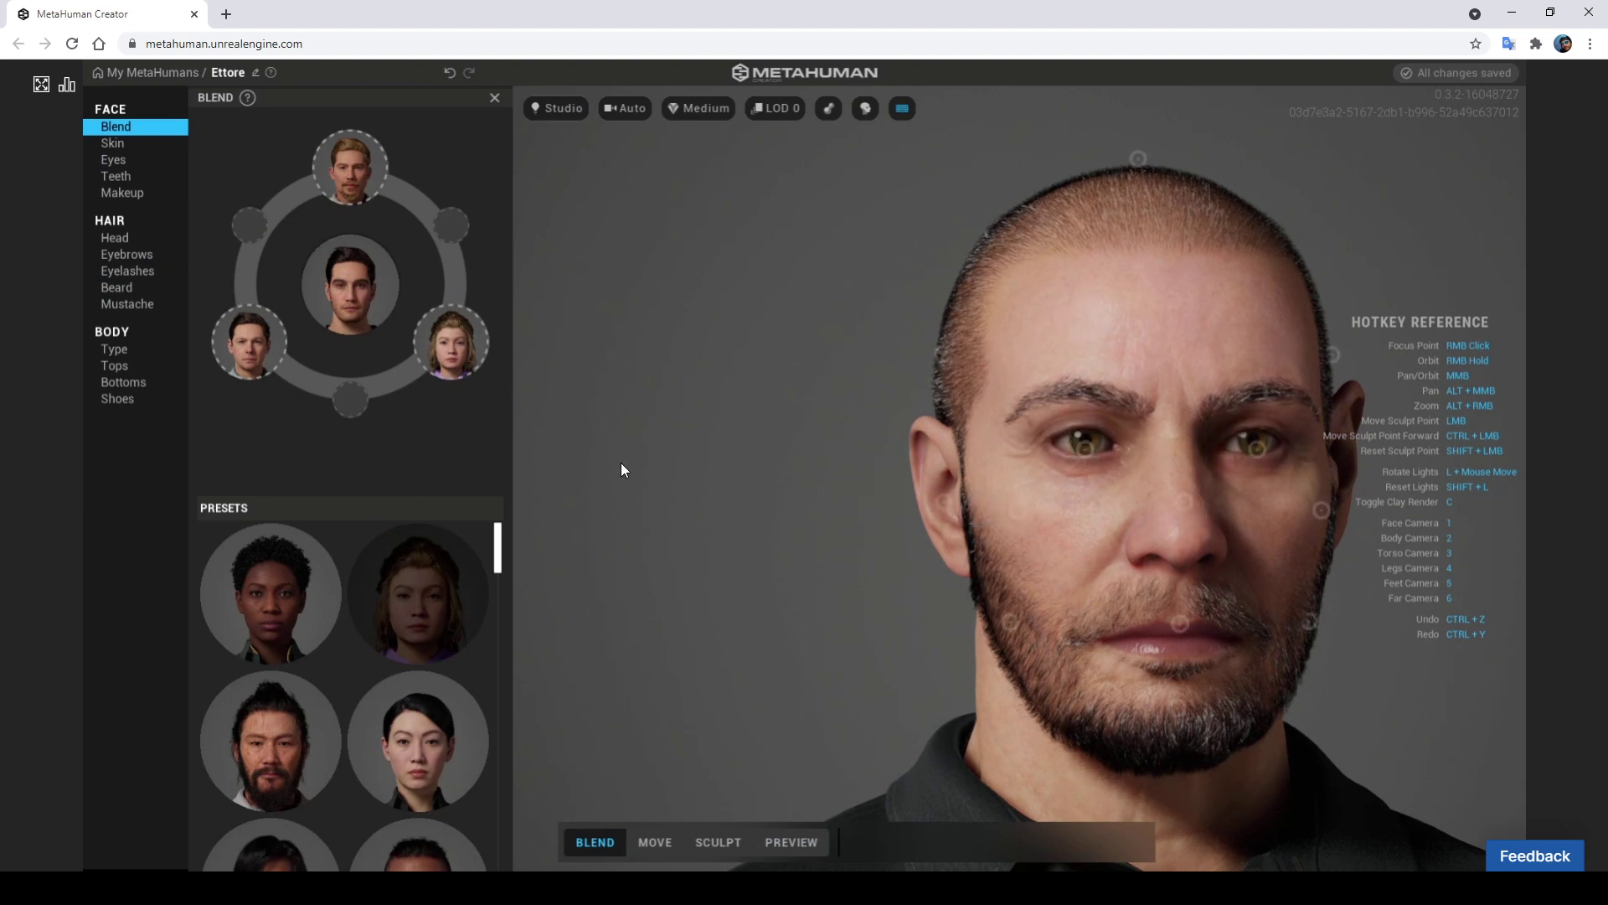
mouse_move(1181, 624)
mouse_down()
mouse_move(1312, 692)
mouse_move(1180, 508)
mouse_move(999, 615)
mouse_move(1186, 628)
mouse_up()
Add the bearded and Ada presets to the blend and reshape the eye area toward them
drag(276, 761, 265, 335)
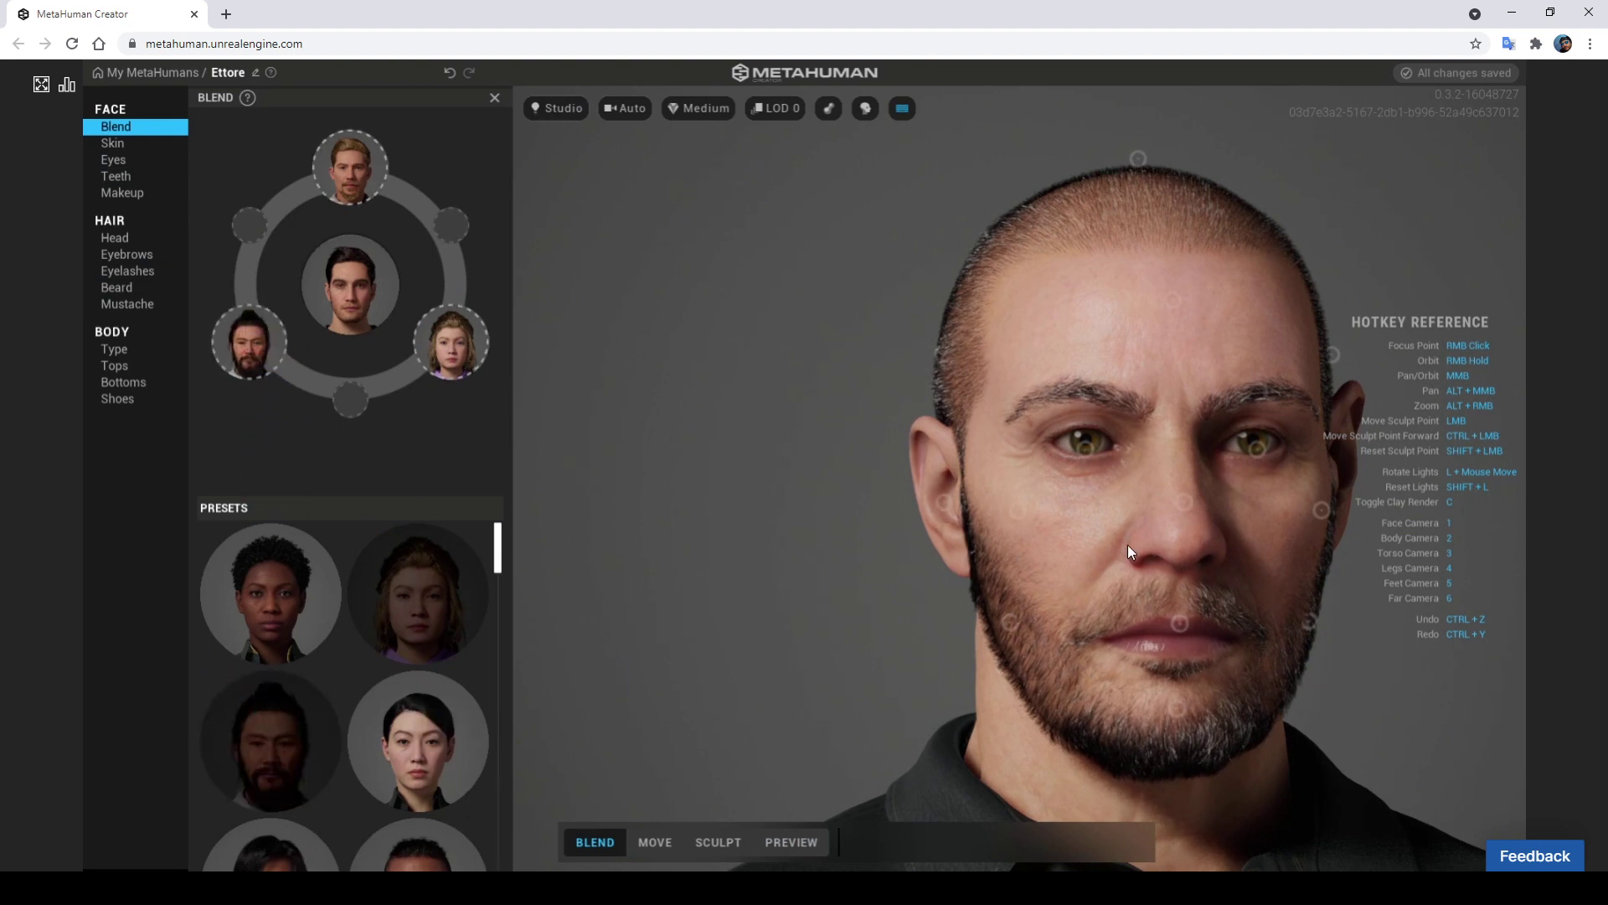
drag(1086, 450, 952, 514)
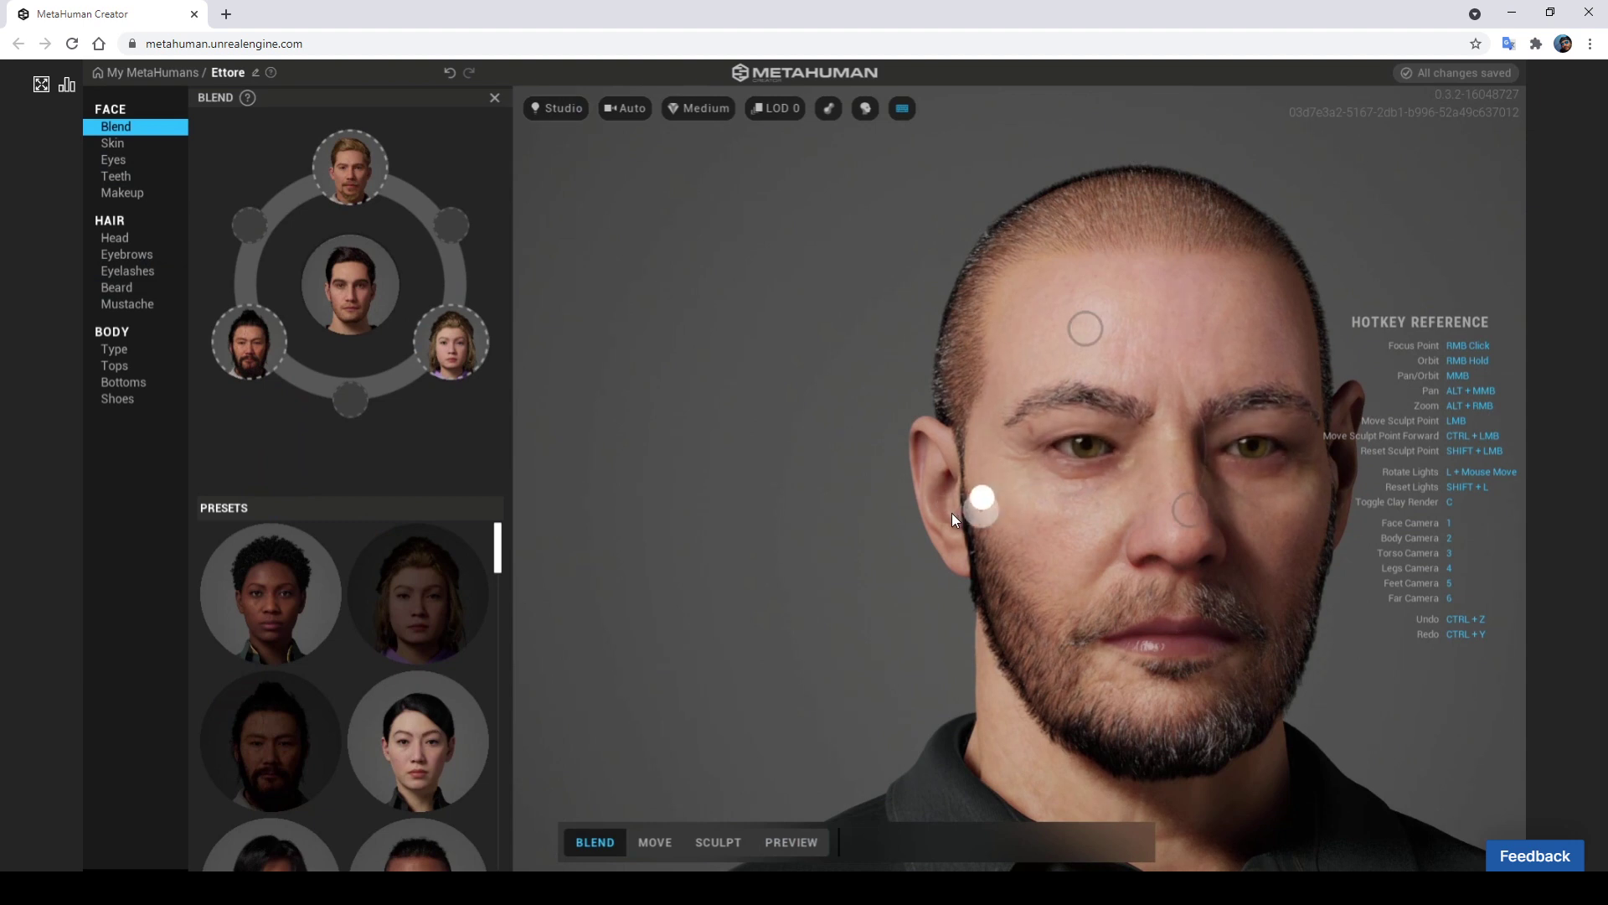
drag(953, 514, 1234, 514)
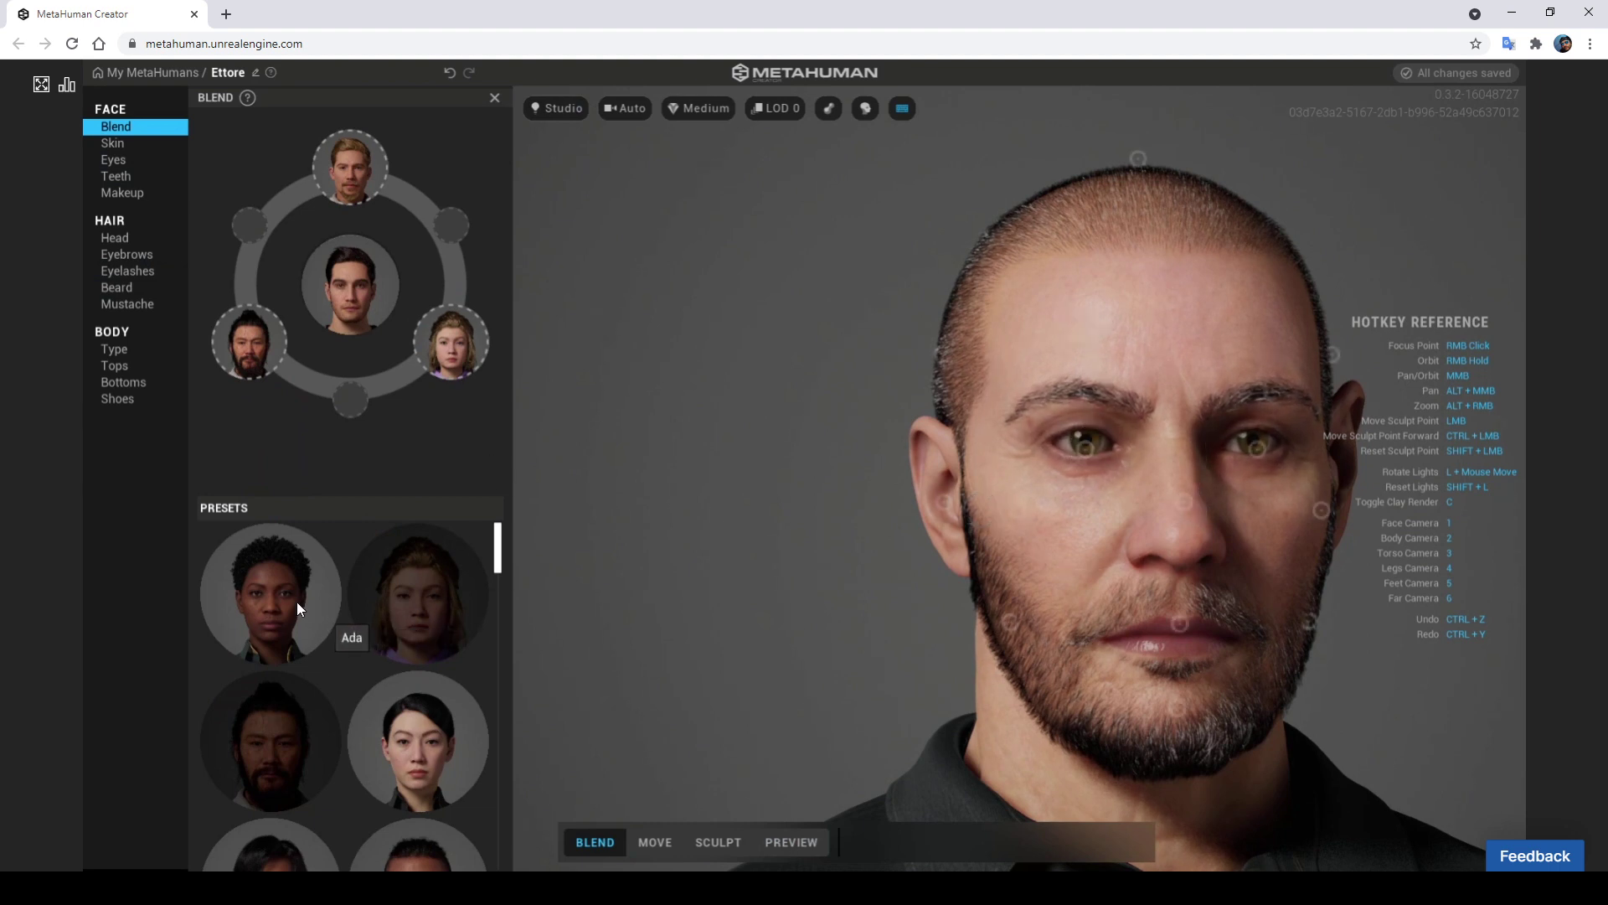
drag(296, 602, 337, 190)
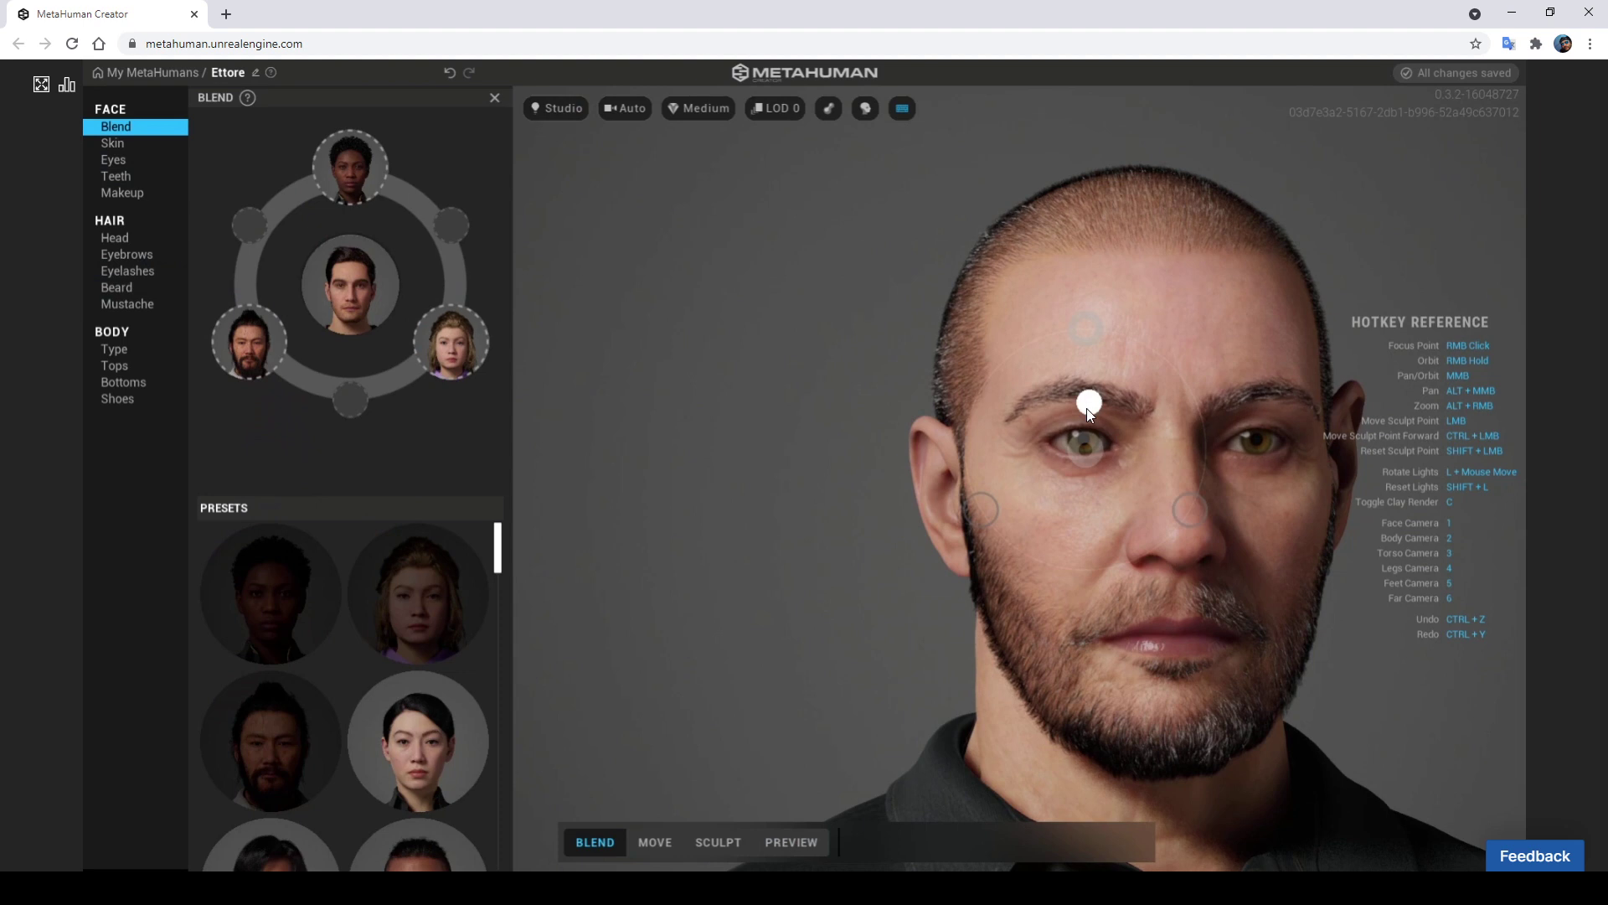
click(110, 147)
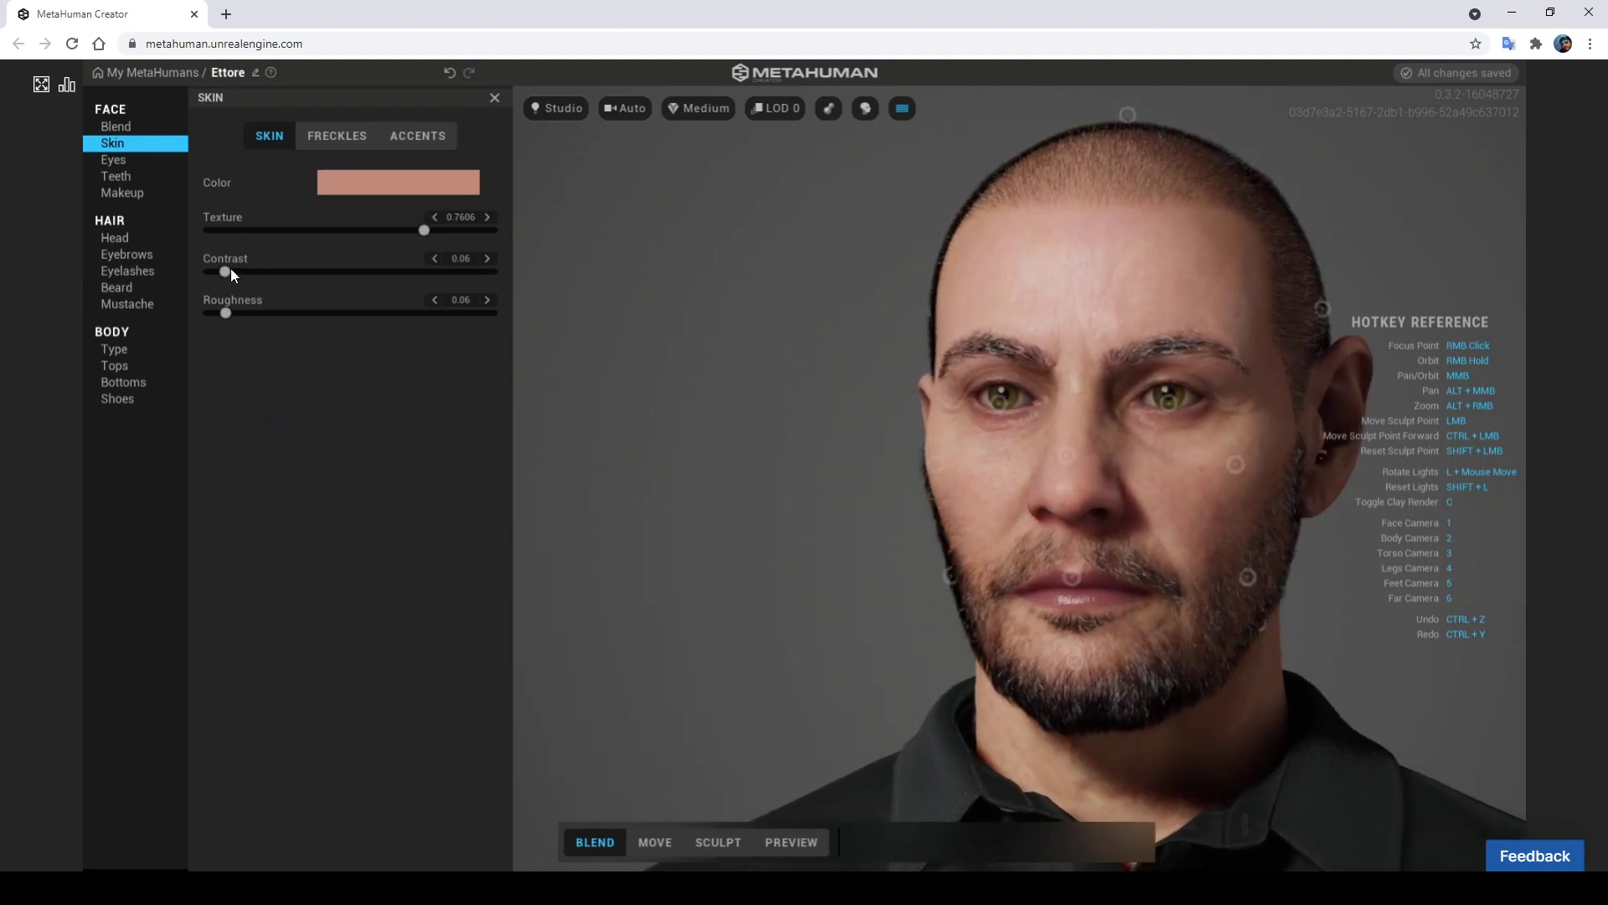
Raise the skin texture detail and inspect the head from both profiles
drag(452, 232, 471, 231)
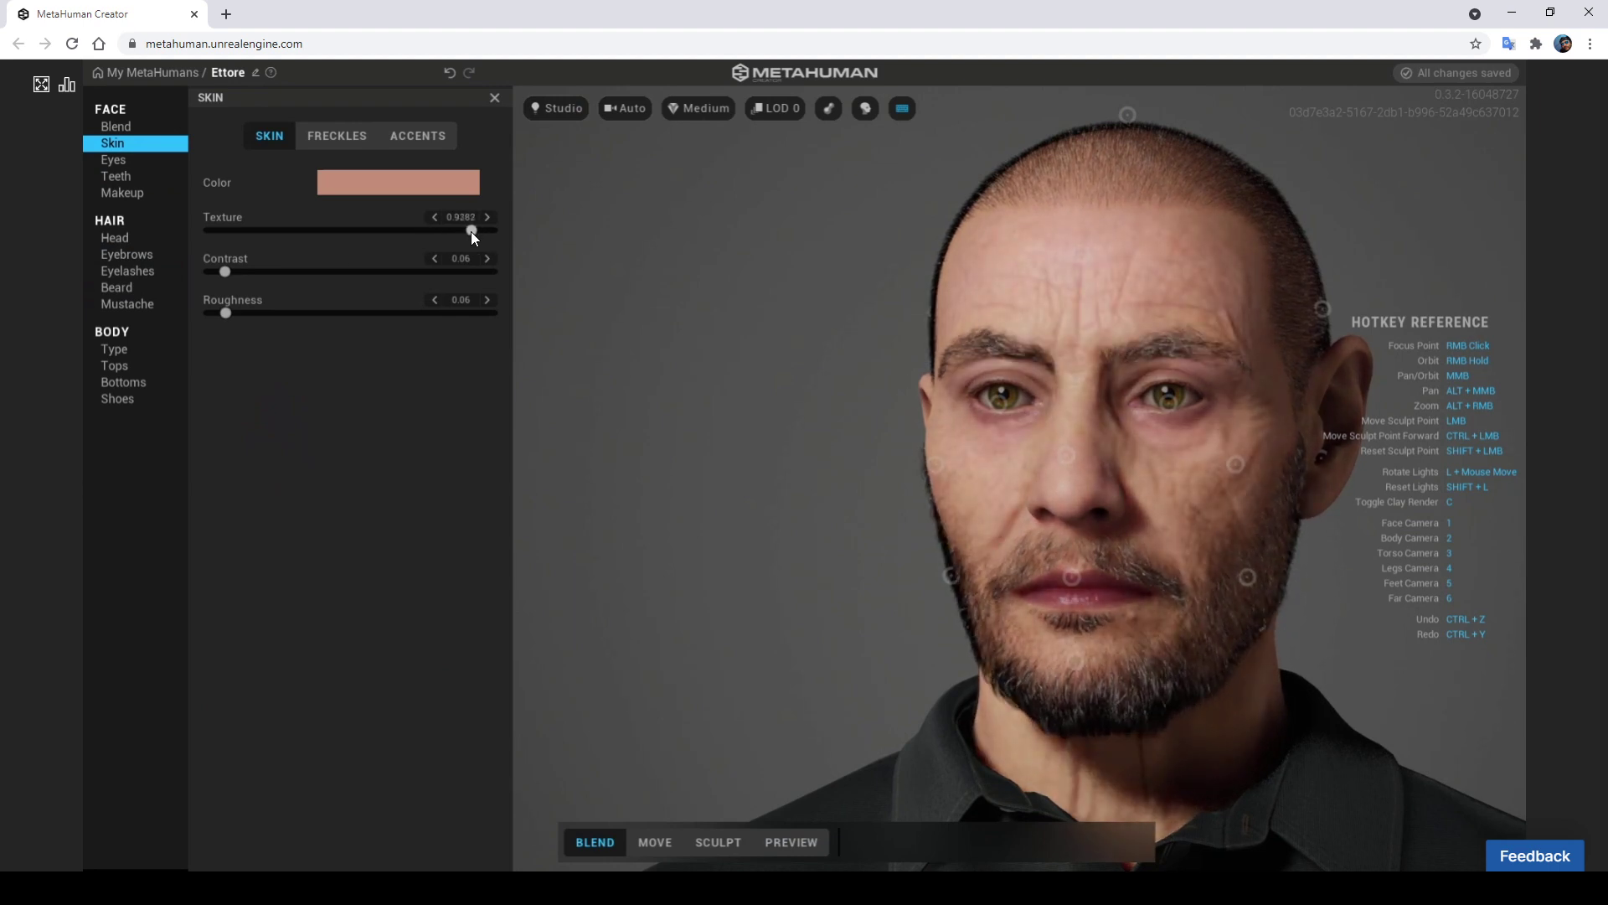
right_drag(862, 500, 503, 513)
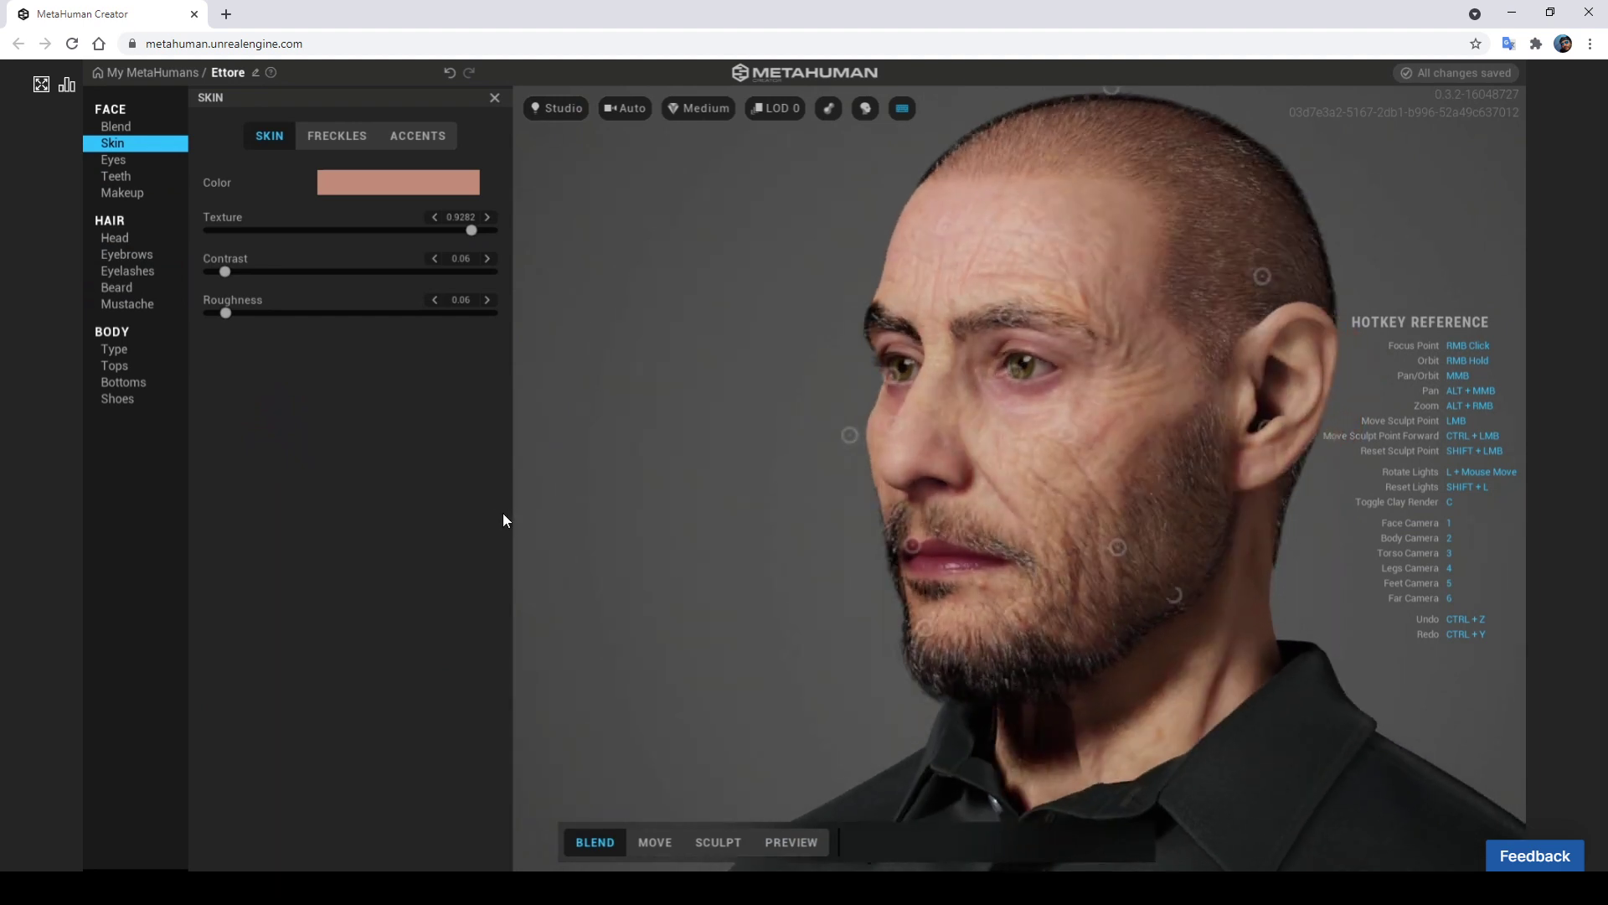
right_drag(360, 532, 351, 531)
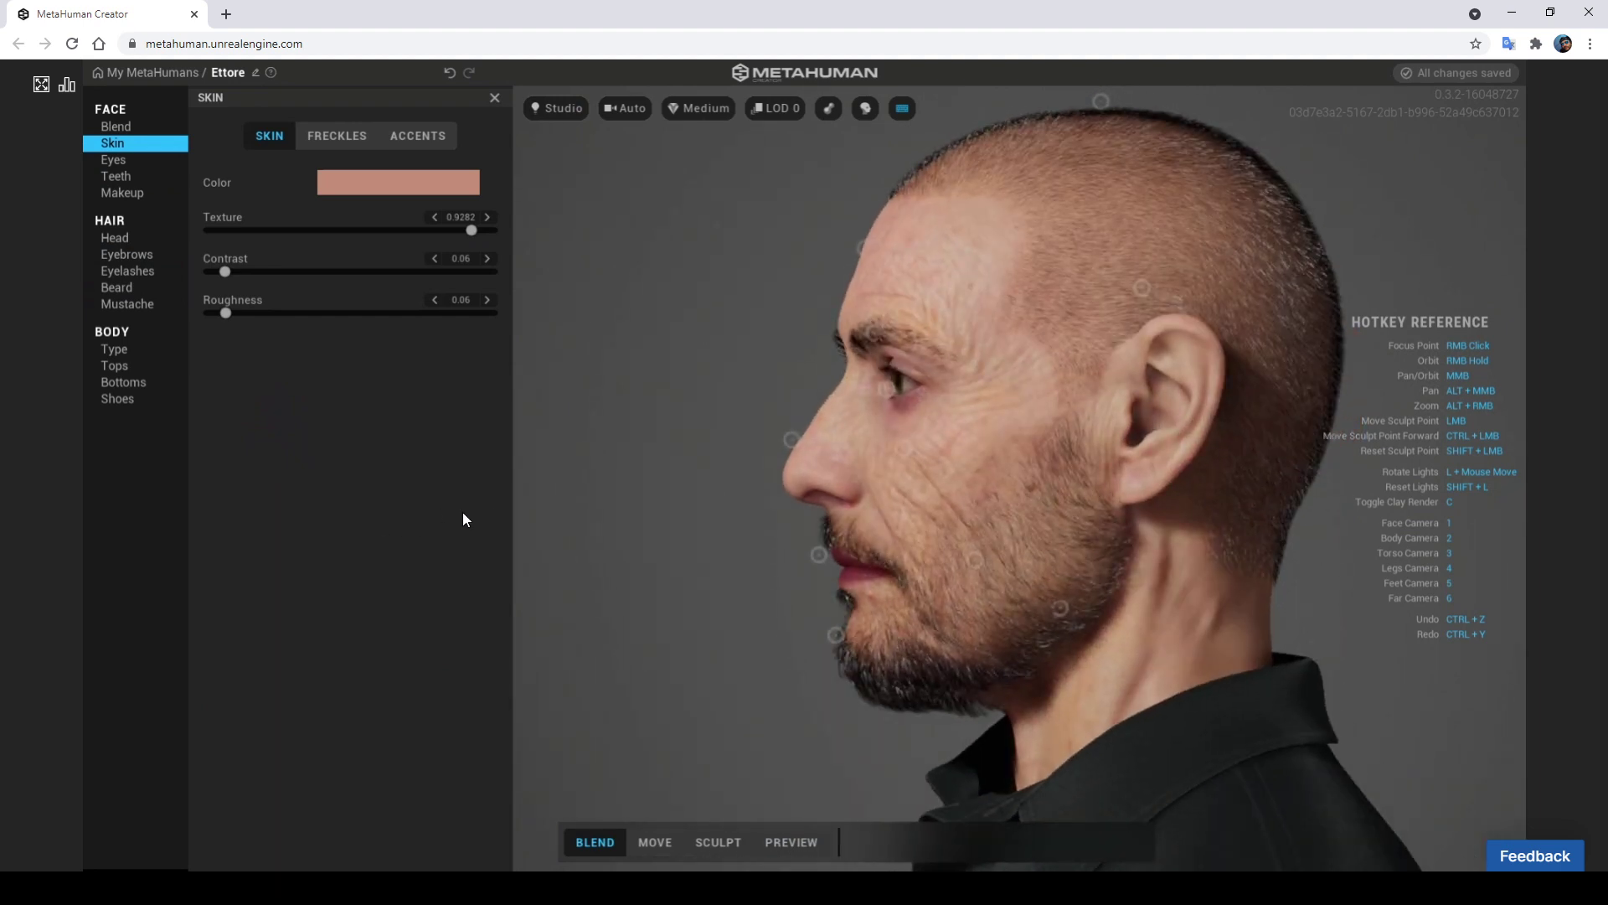
right_drag(462, 519, 880, 534)
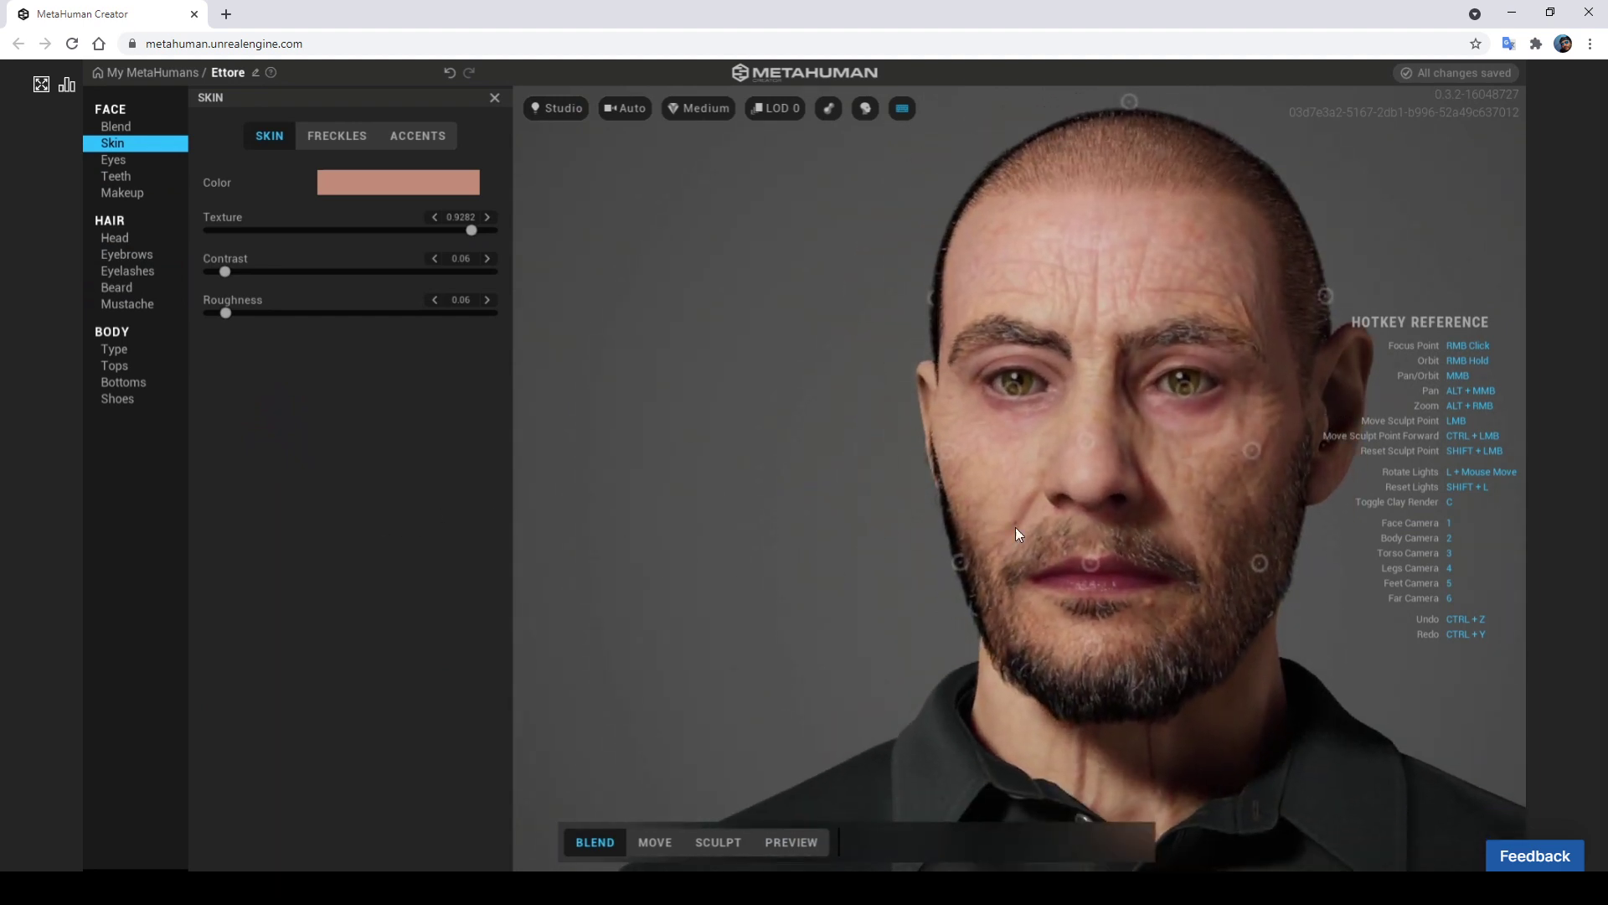
right_drag(1015, 526, 1185, 532)
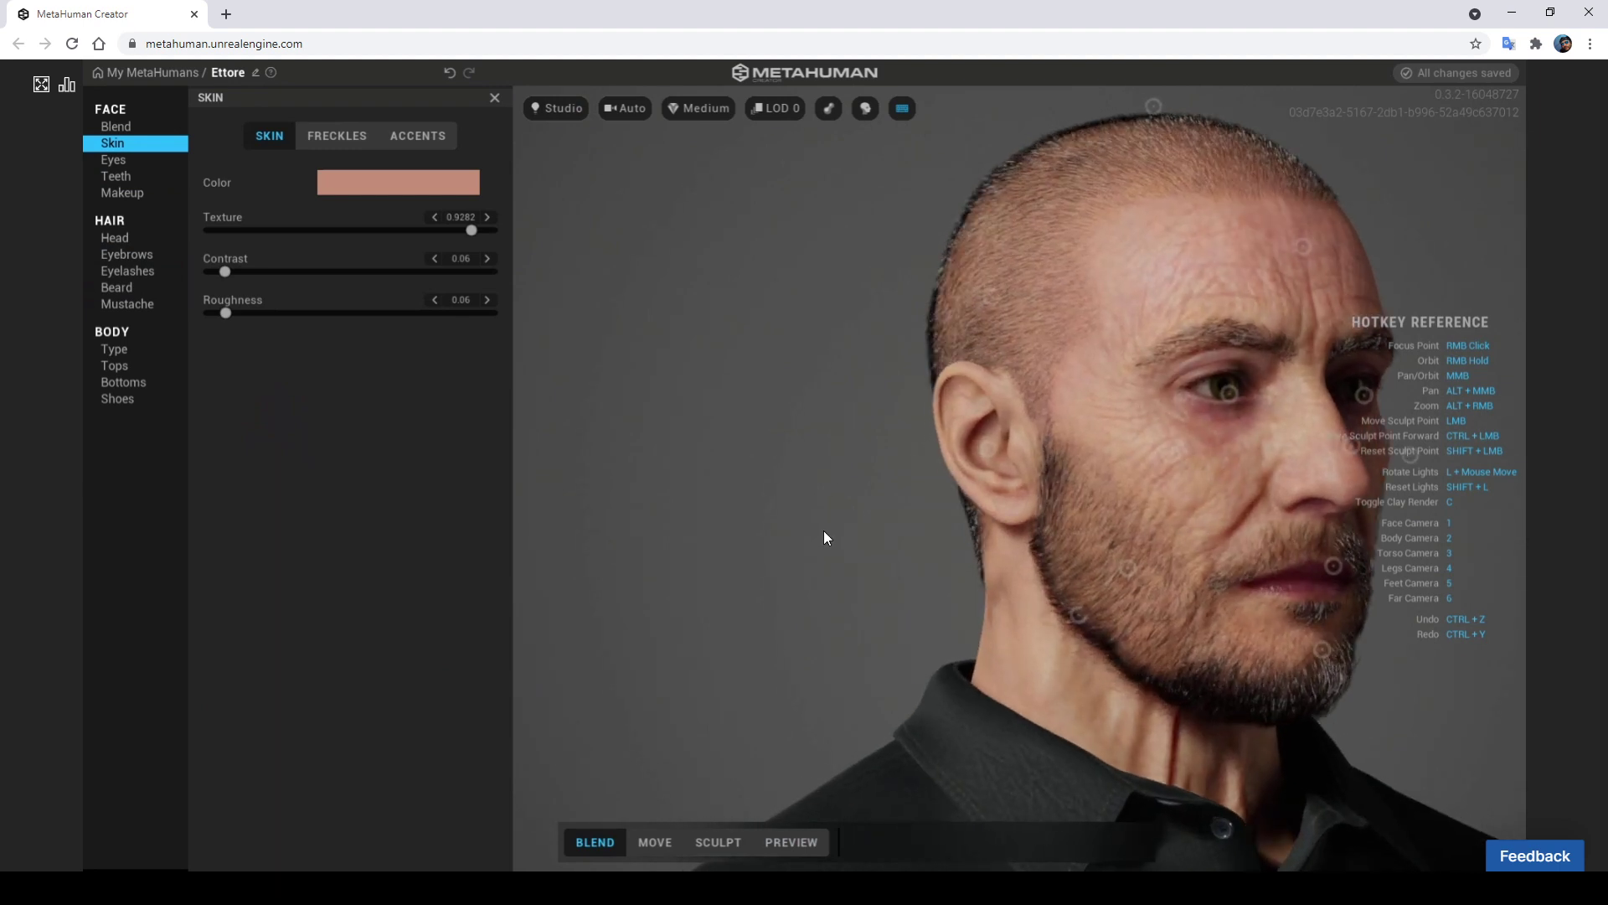
right_drag(824, 537, 599, 537)
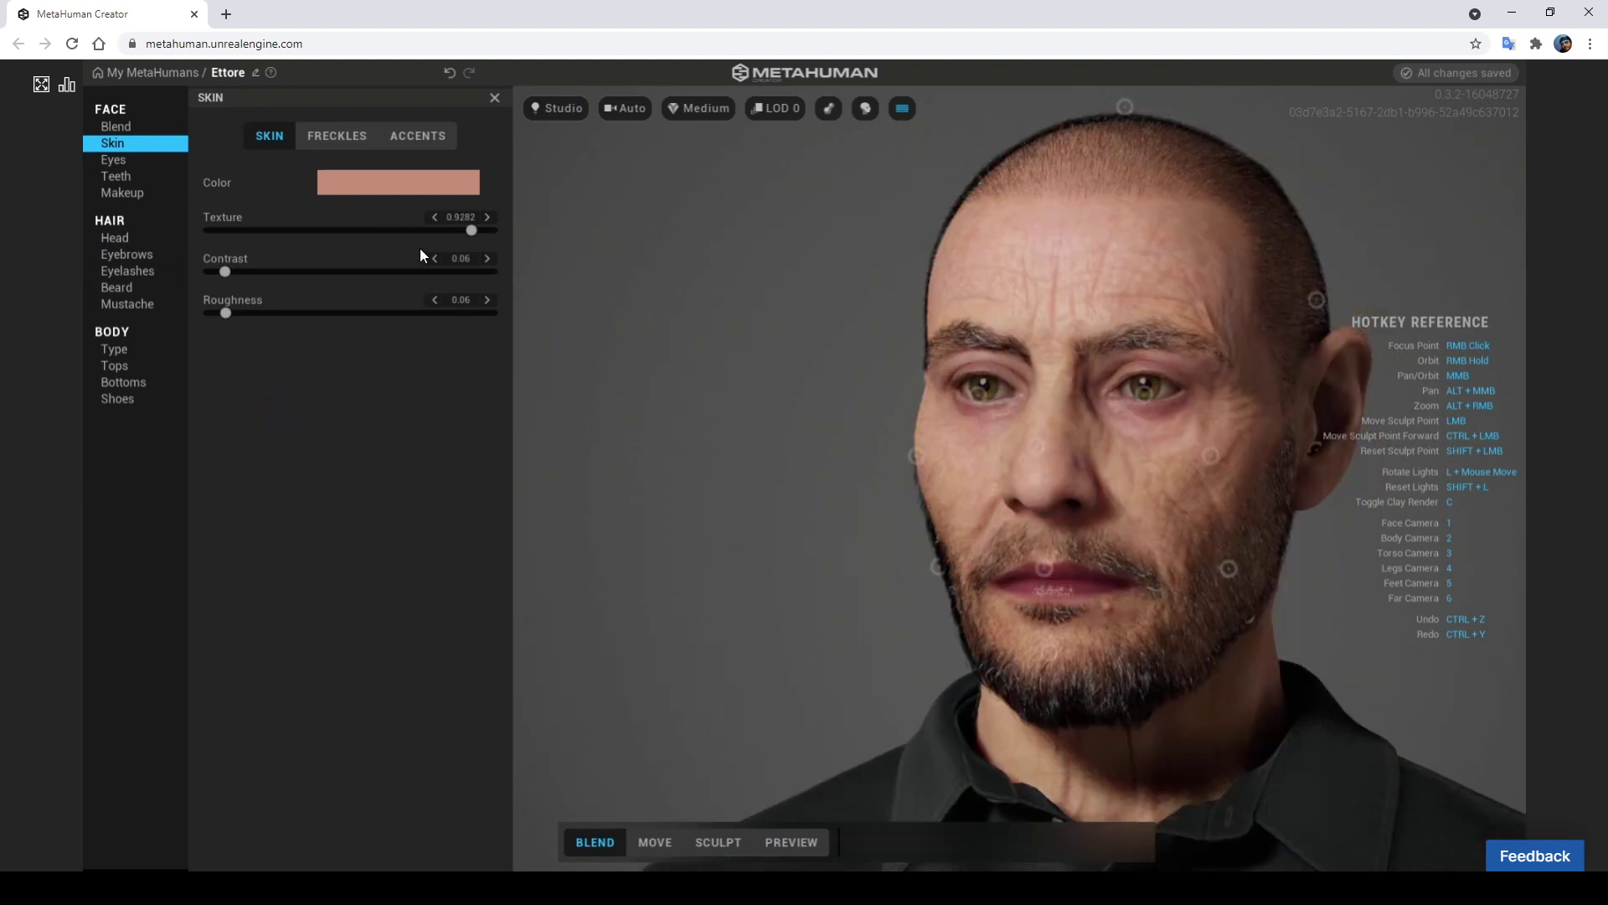
Set skin roughness to 0.97, contrast to 1.00 and texture to 1.0000
drag(225, 312, 484, 313)
drag(227, 272, 520, 275)
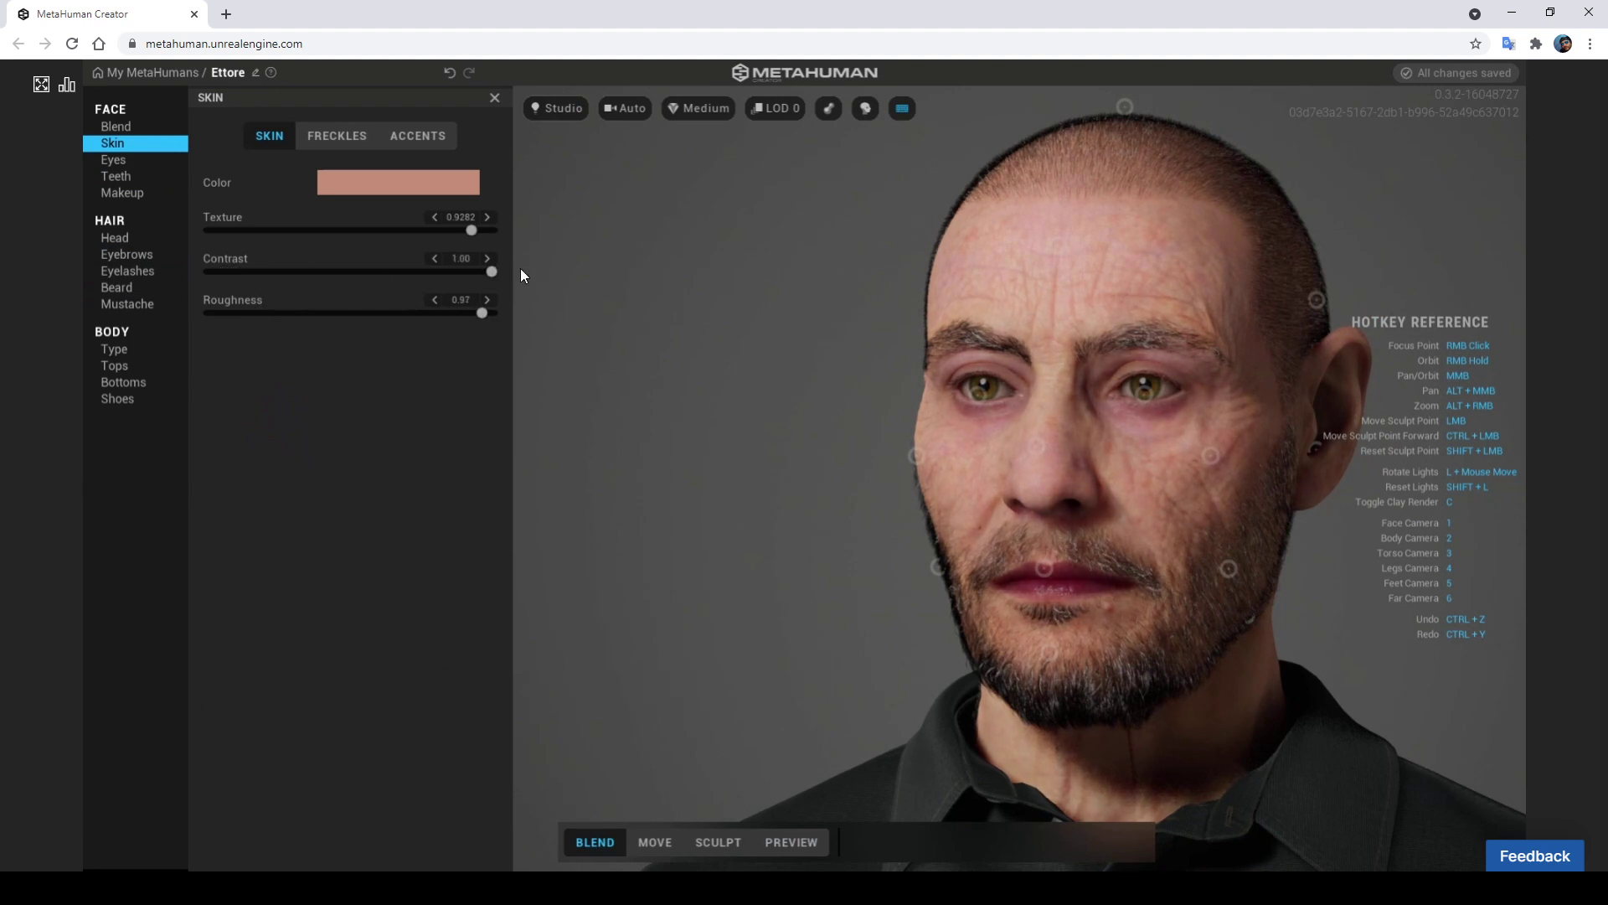
right_drag(854, 433, 571, 470)
mouse_move(1147, 429)
right_down()
mouse_move(1257, 426)
mouse_move(1099, 406)
right_up()
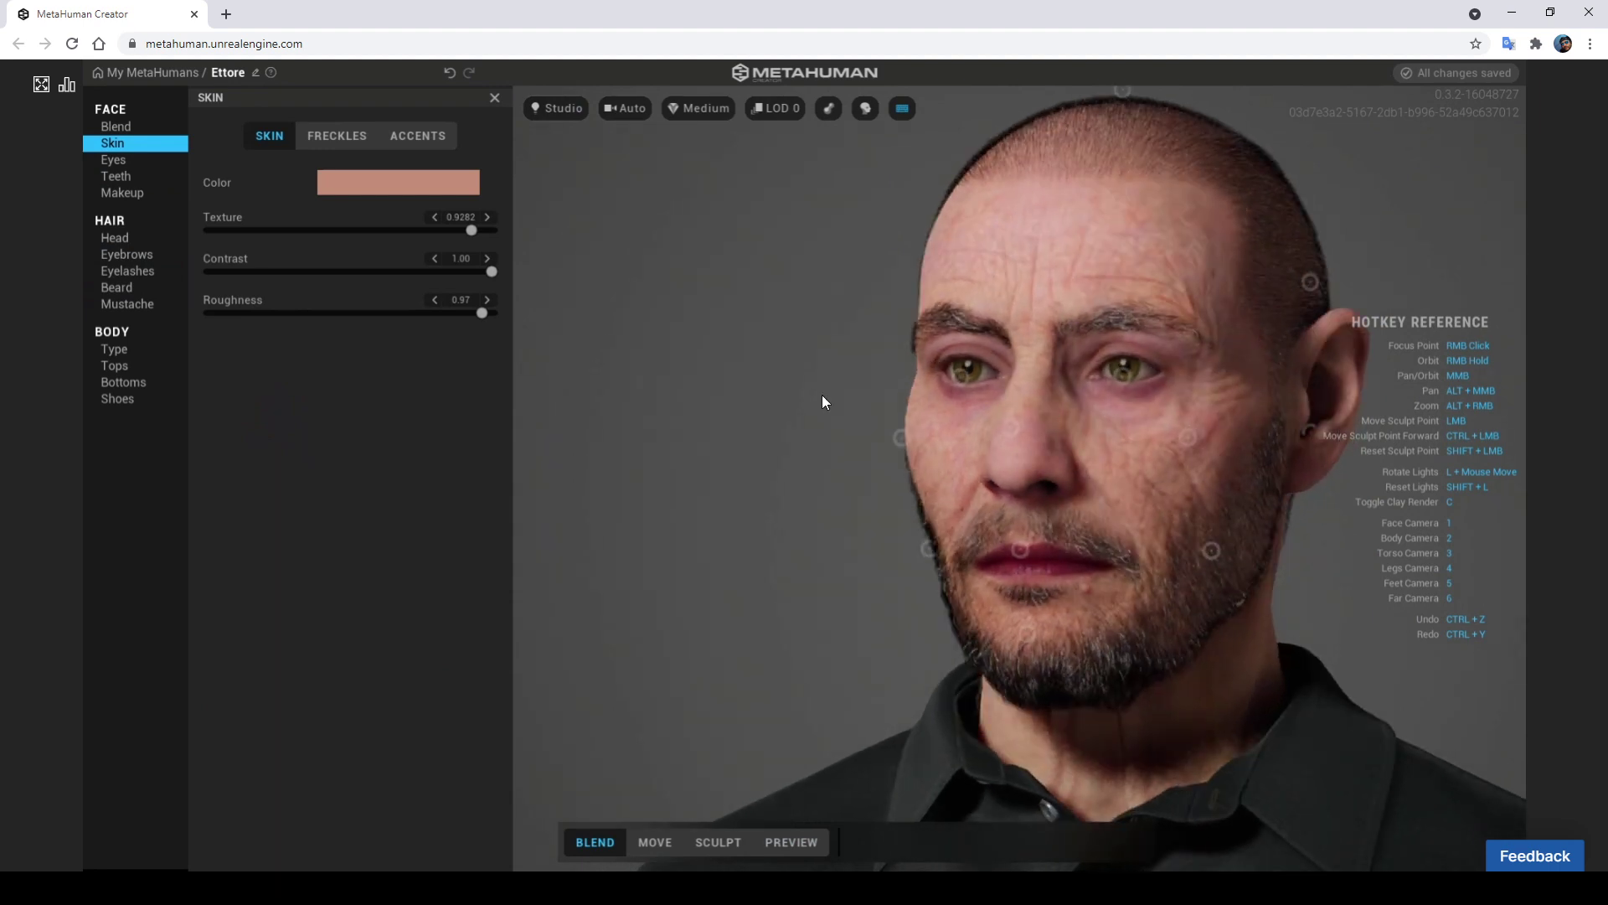
drag(473, 228, 563, 219)
Return to the frontal face camera and refine the cheek blend beside the left eye
key(1)
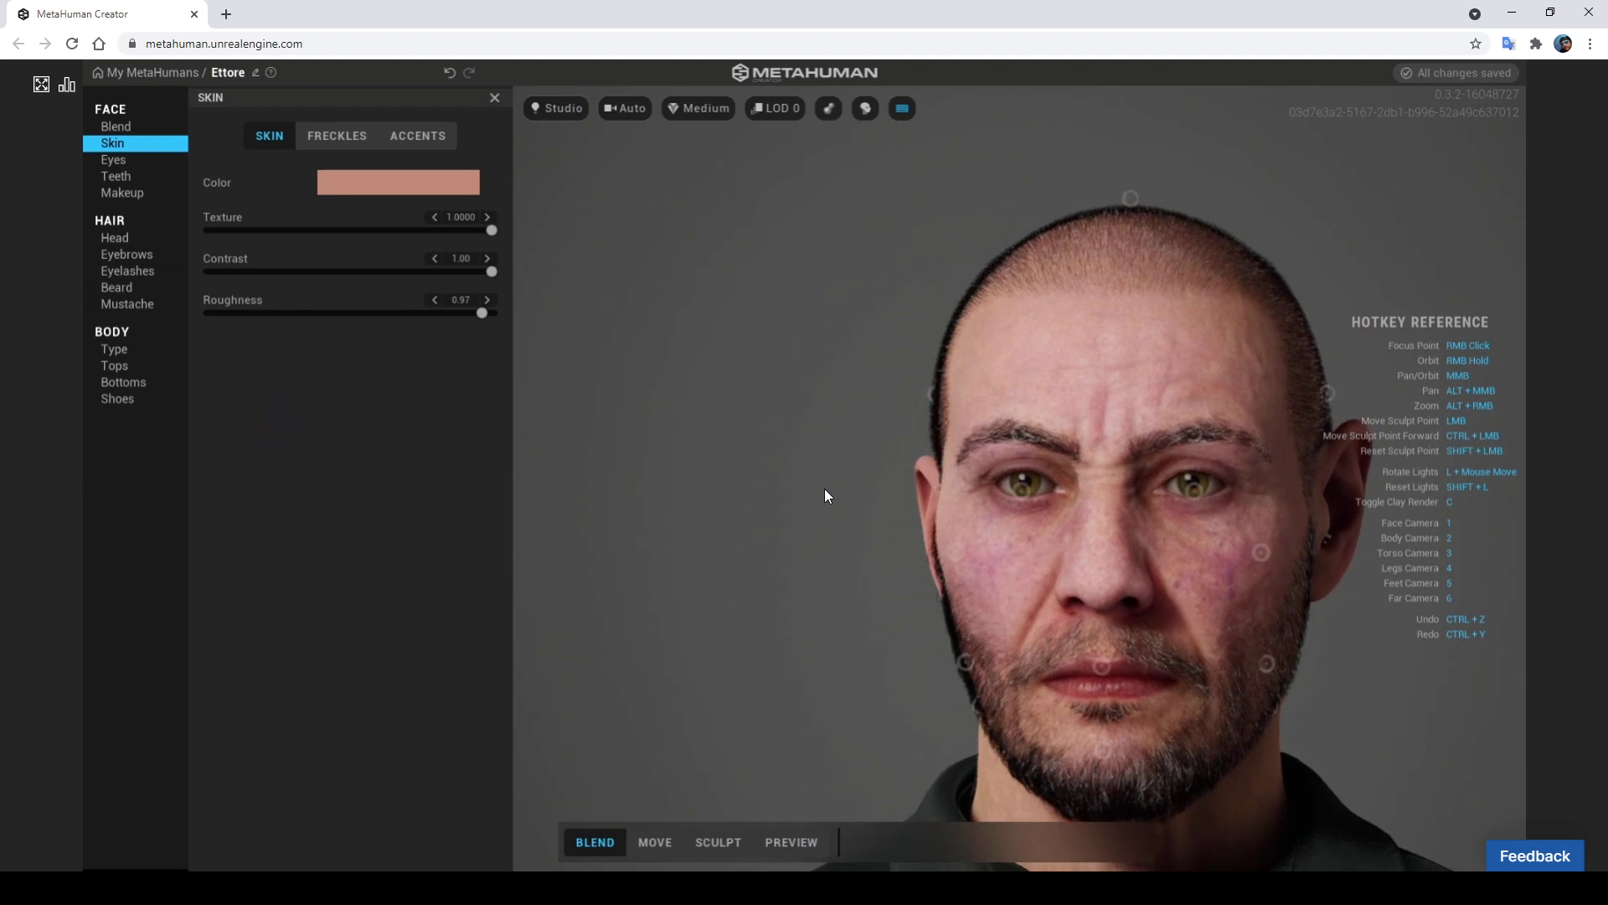
click(112, 126)
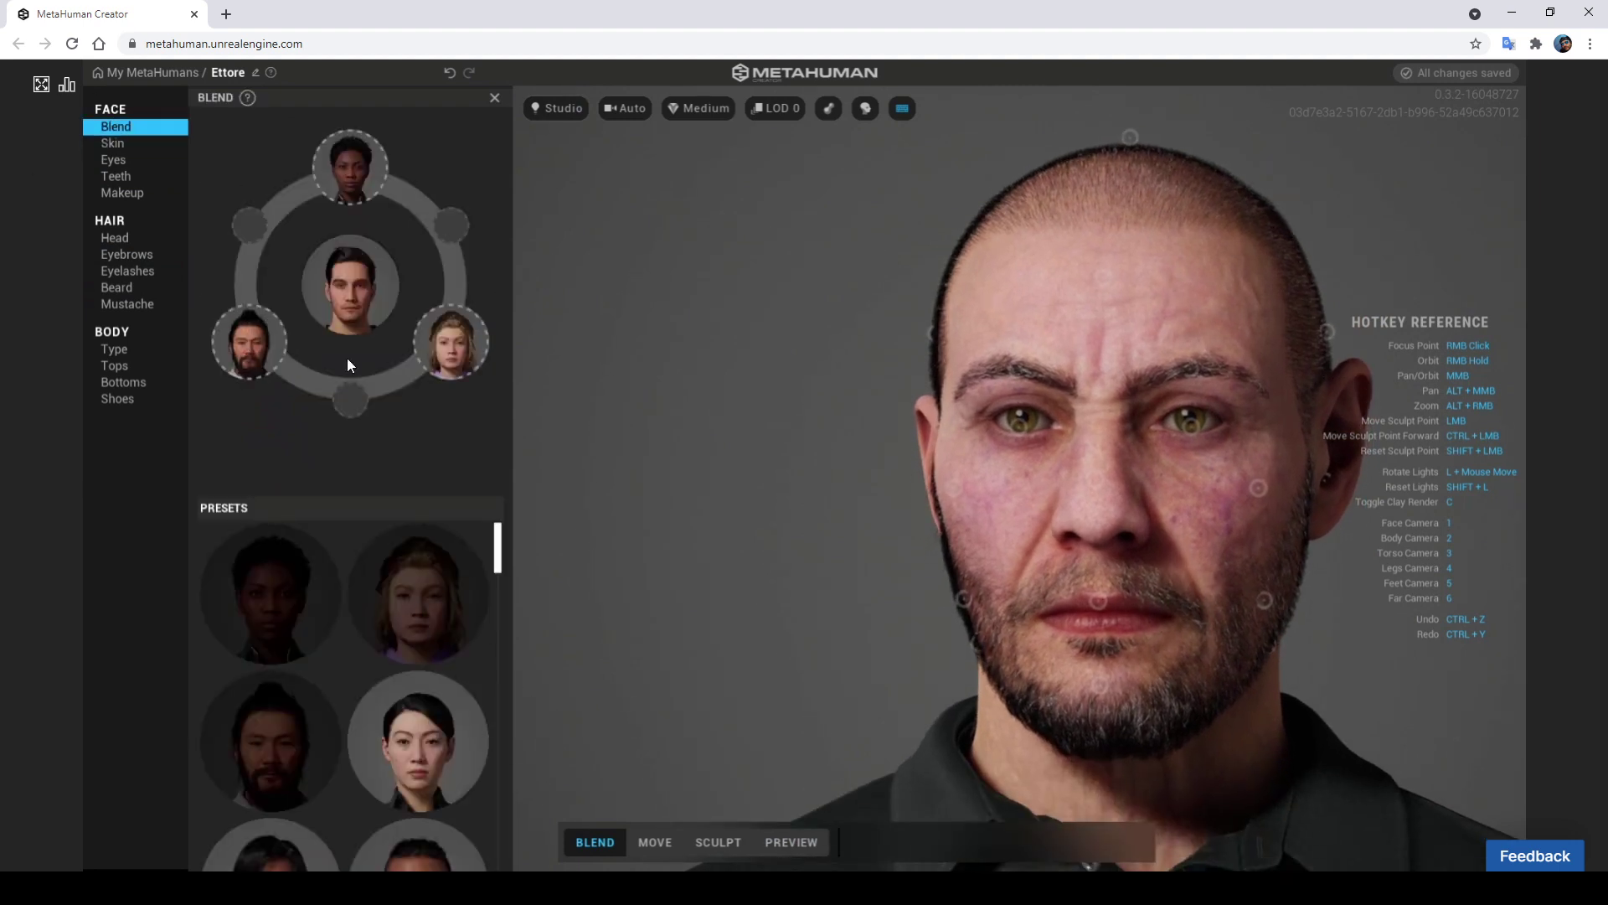
drag(1023, 426, 895, 505)
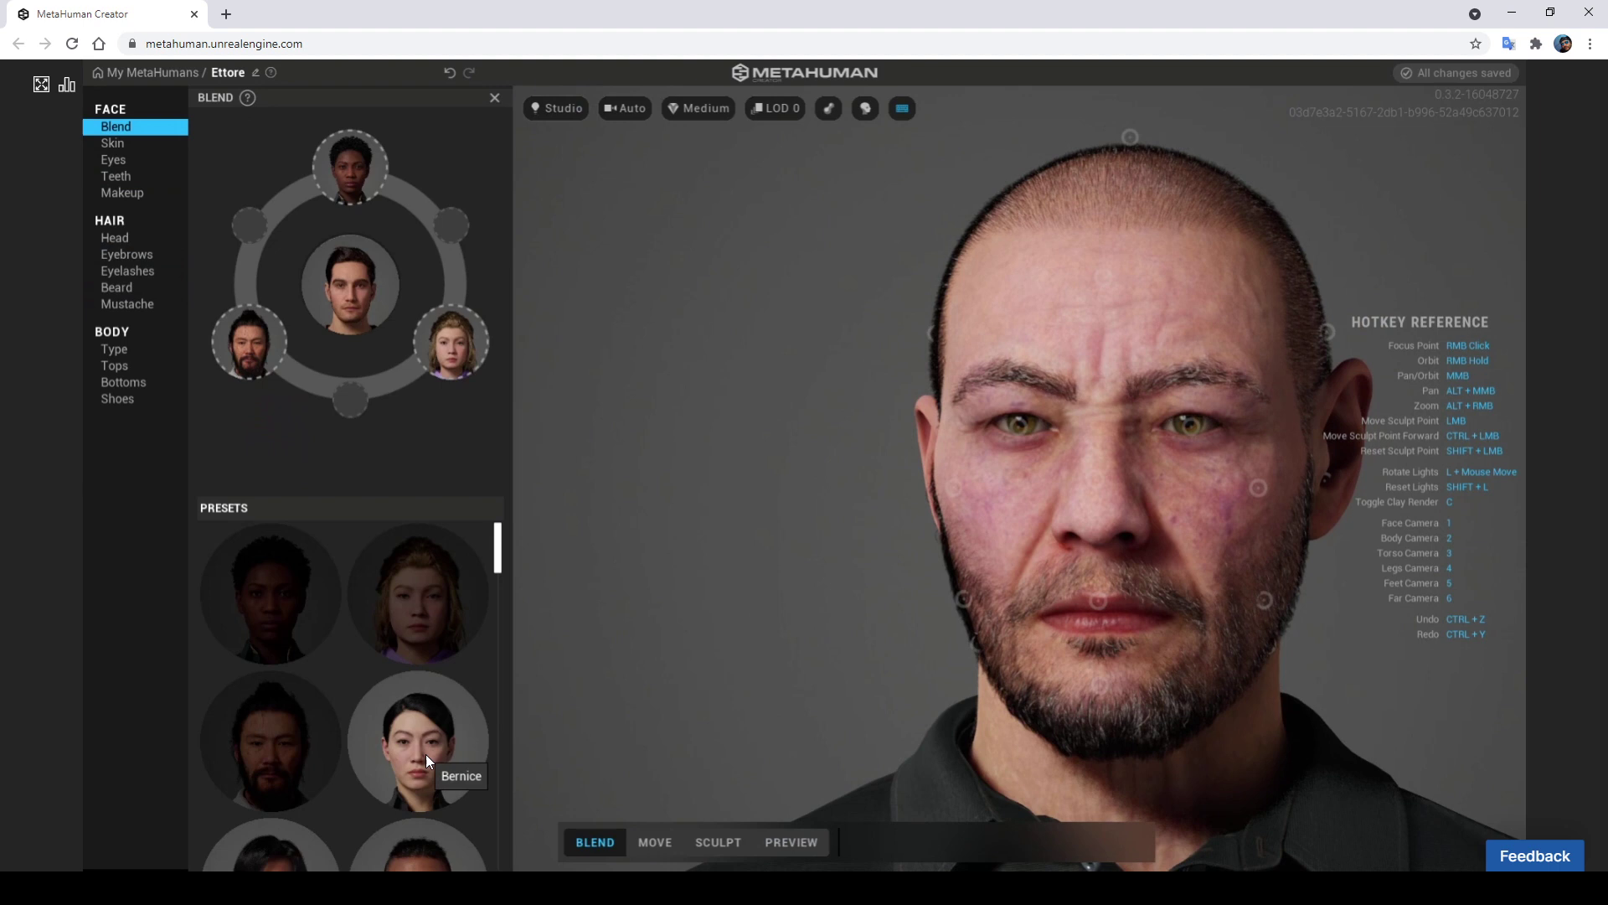
Give the eyes grey-blue Preset 006 after trying Preset 012
click(107, 160)
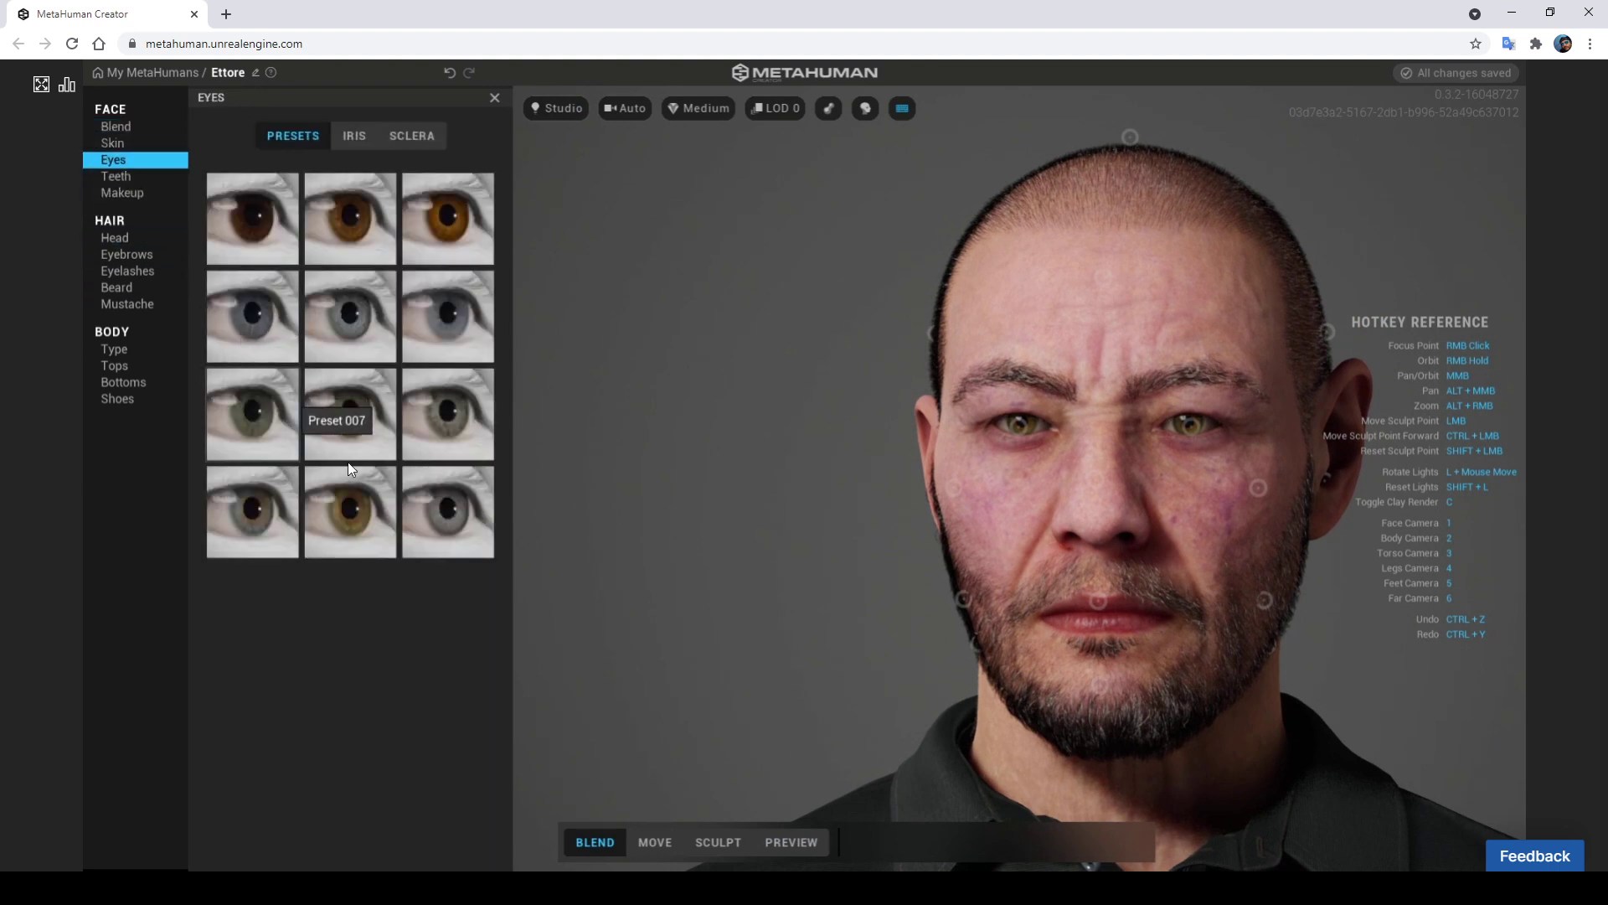
click(450, 495)
click(448, 298)
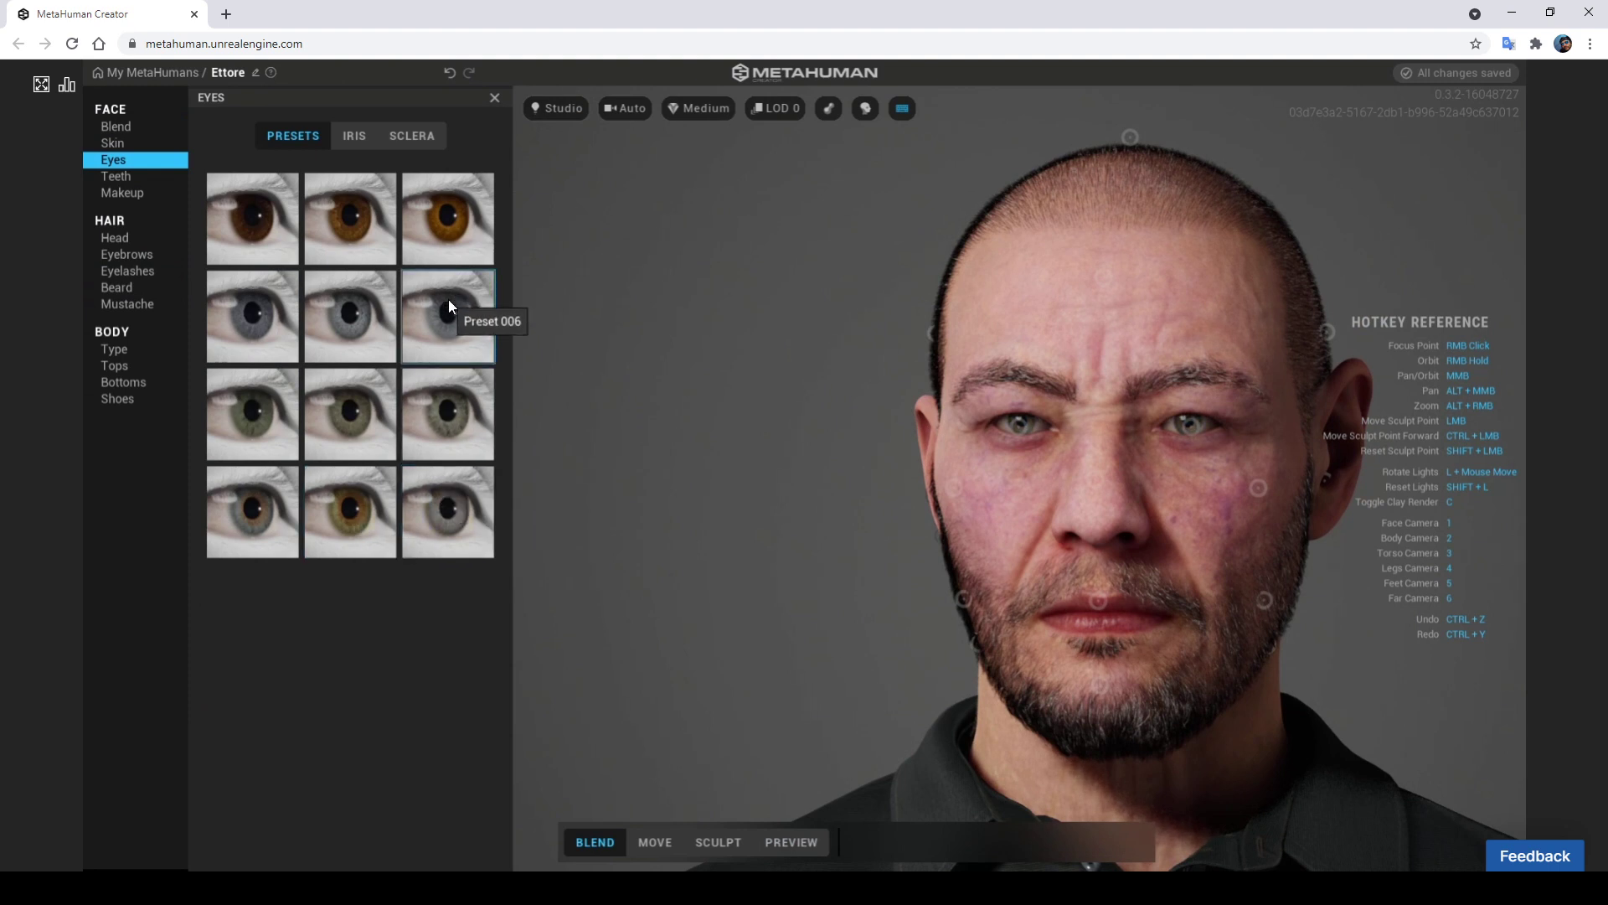
click(127, 182)
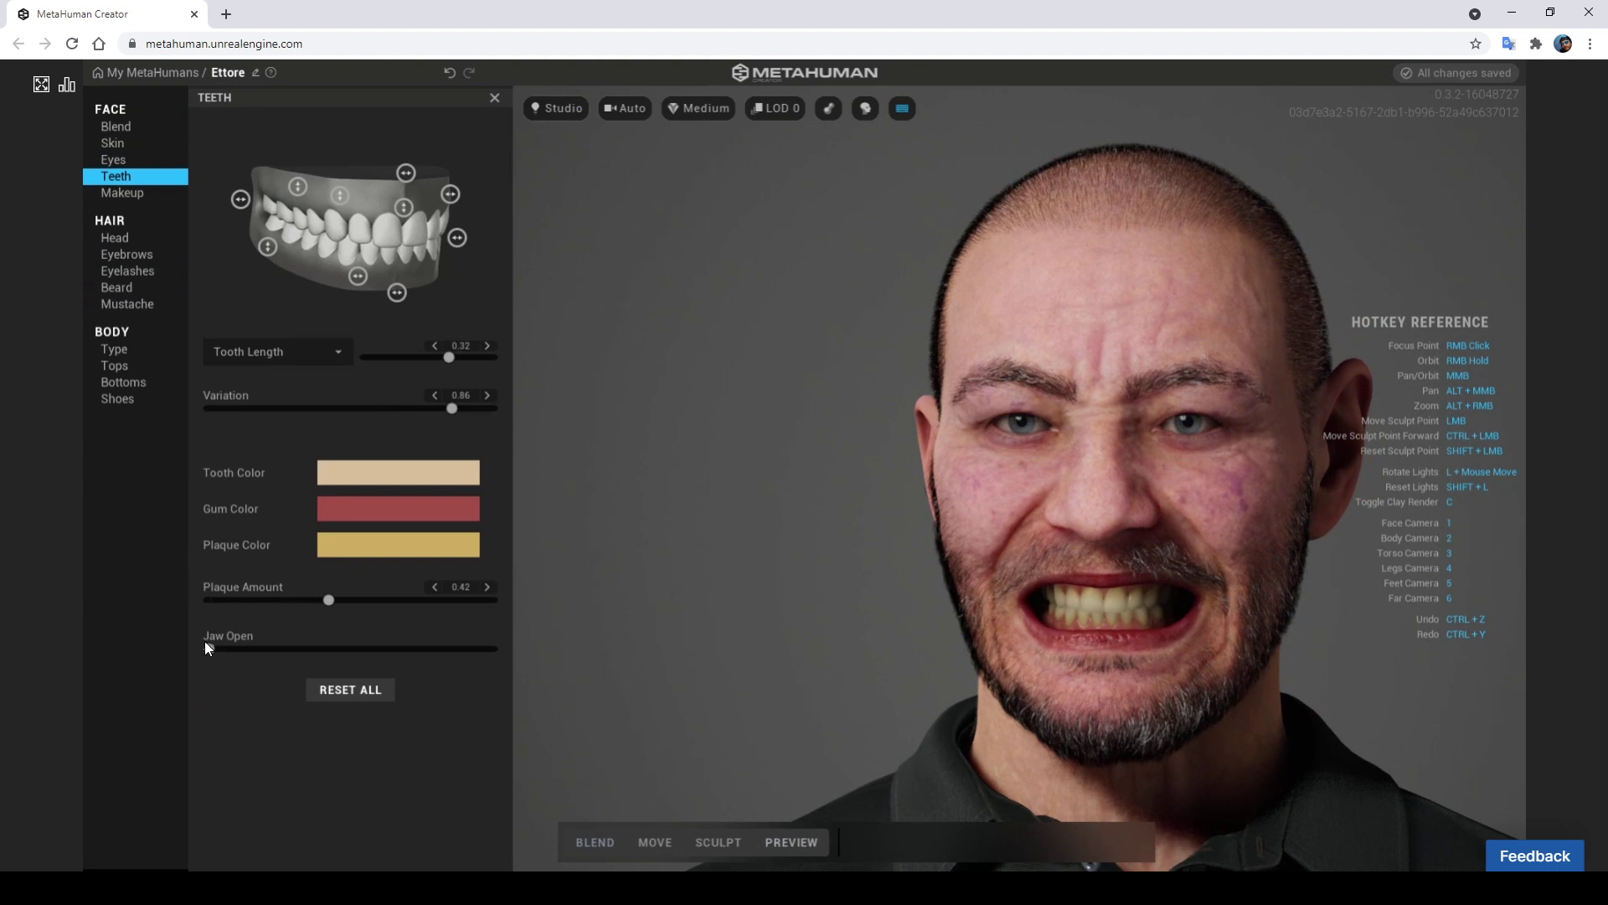
Open the jaw fully, set plaque to about 0.50, variation about 0.61, and tint teeth pinker
drag(210, 650, 655, 644)
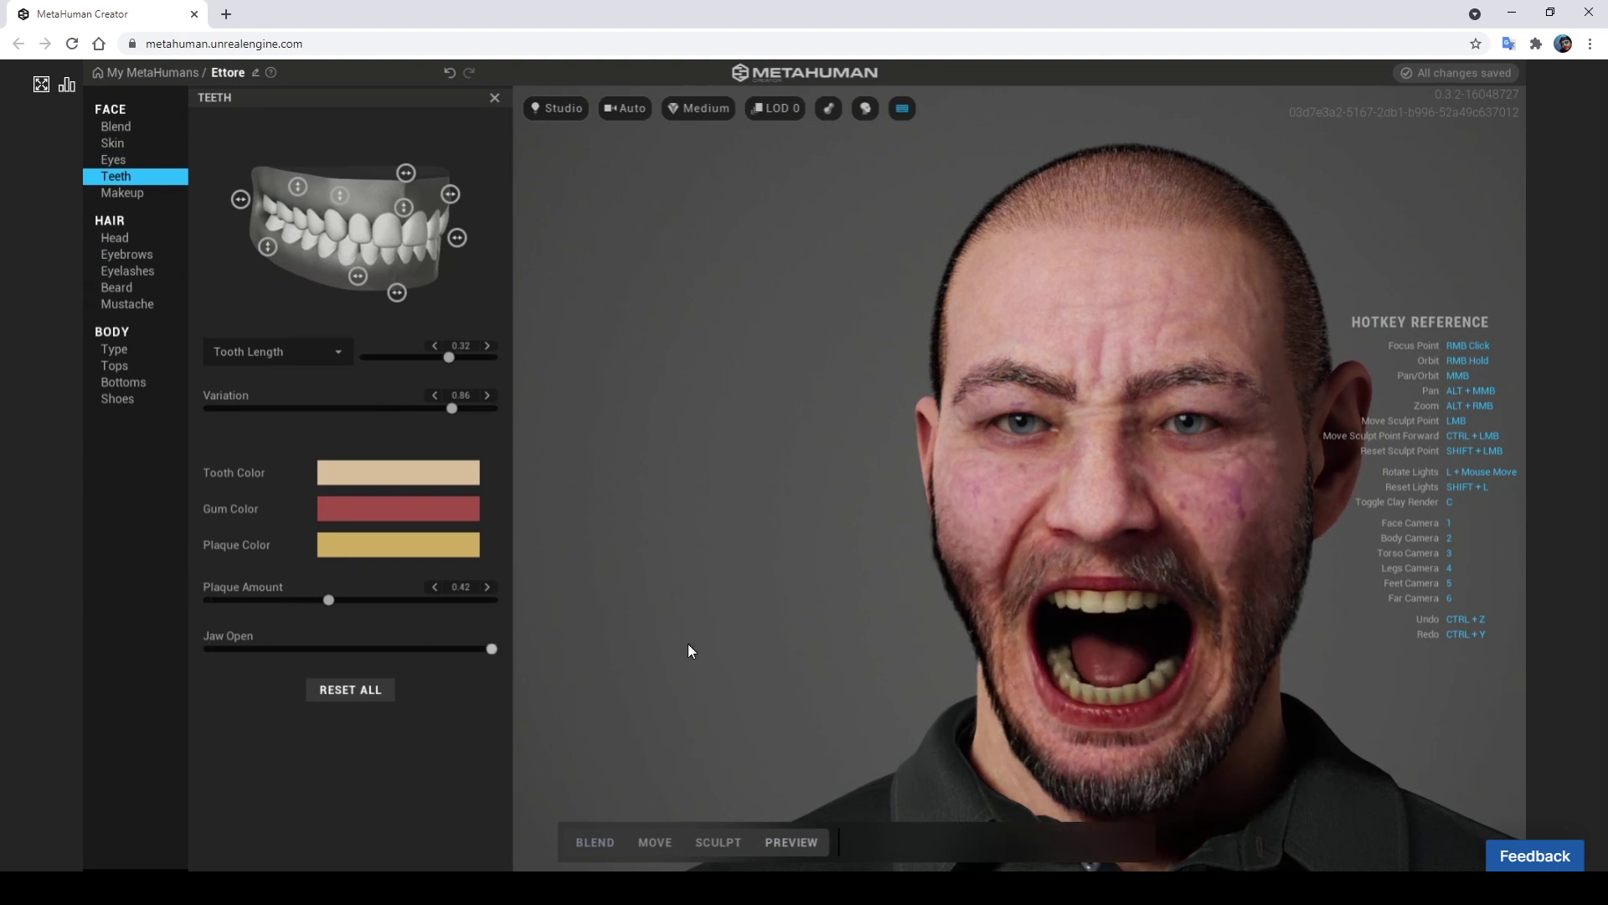
mouse_move(328, 599)
mouse_down()
mouse_move(154, 602)
mouse_move(709, 611)
mouse_up()
mouse_move(377, 620)
mouse_down()
mouse_move(393, 624)
mouse_move(368, 584)
mouse_up()
mouse_move(451, 409)
mouse_down()
mouse_move(289, 410)
mouse_move(383, 414)
mouse_up()
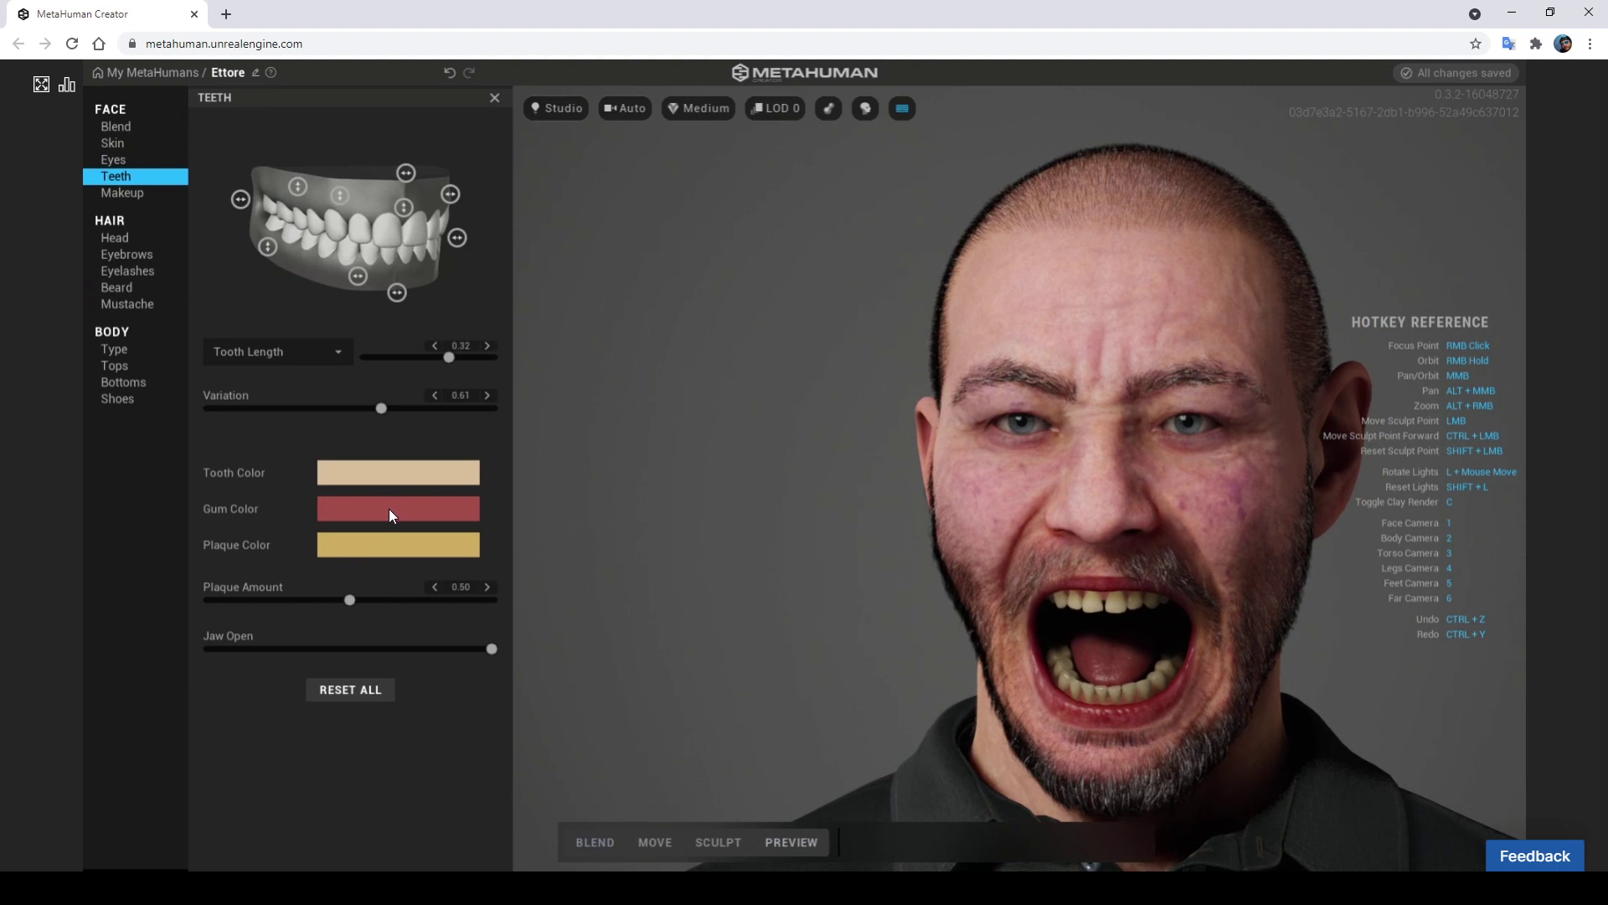
click(401, 471)
mouse_move(443, 552)
mouse_down()
mouse_move(514, 549)
mouse_move(615, 500)
mouse_move(438, 539)
mouse_move(256, 658)
mouse_move(364, 610)
mouse_move(458, 496)
mouse_move(433, 532)
mouse_up()
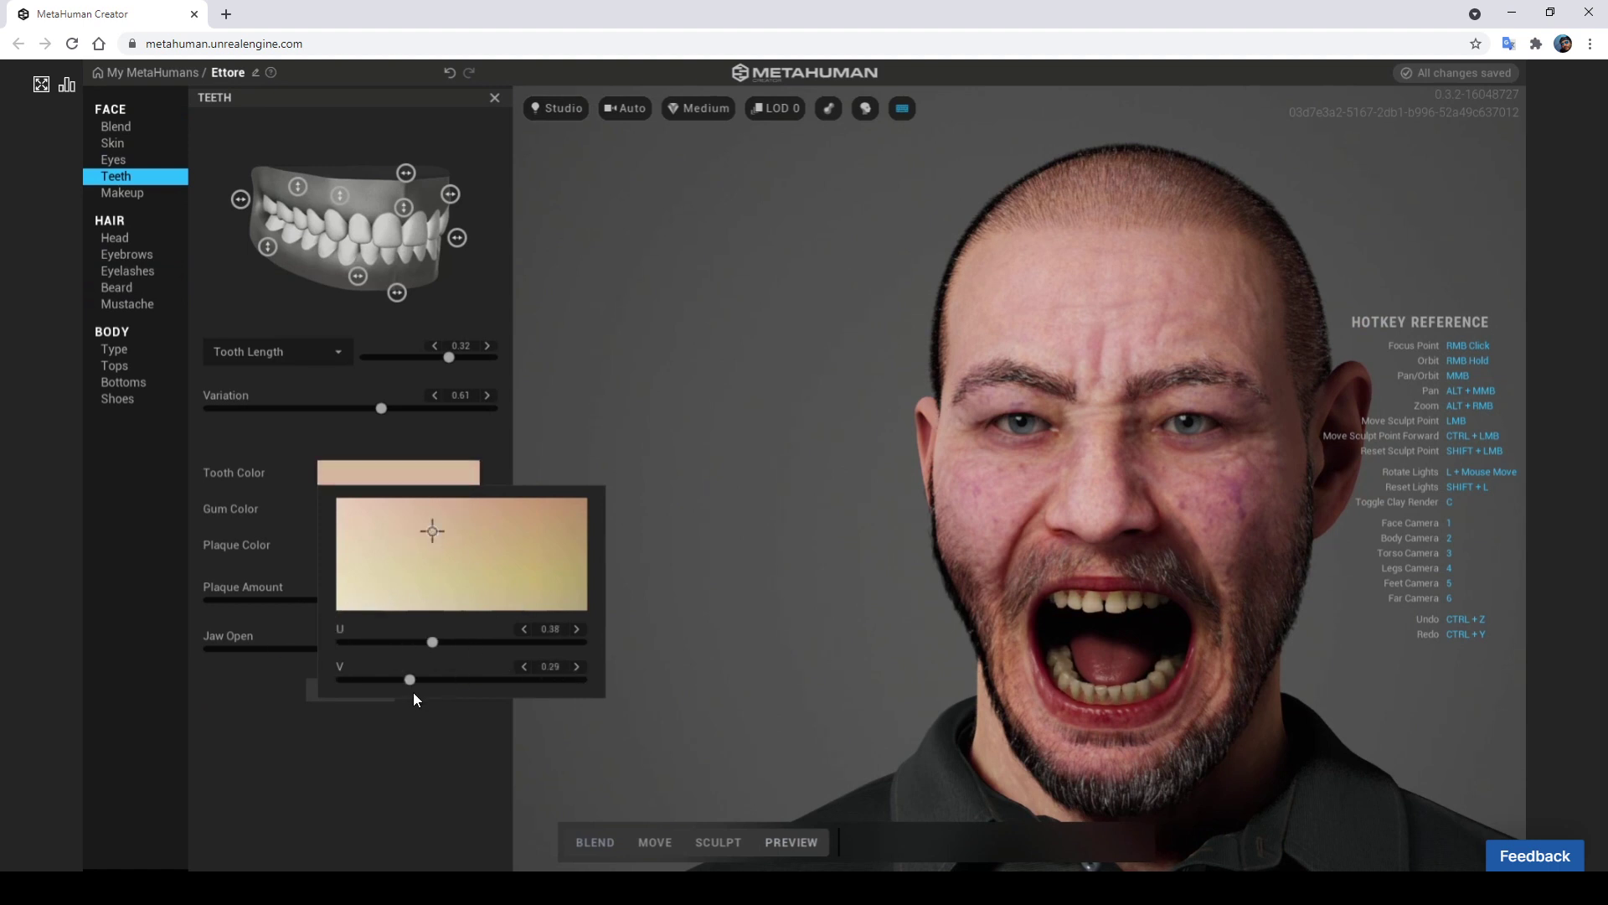
mouse_move(428, 682)
mouse_down()
mouse_move(561, 673)
mouse_move(426, 673)
mouse_up()
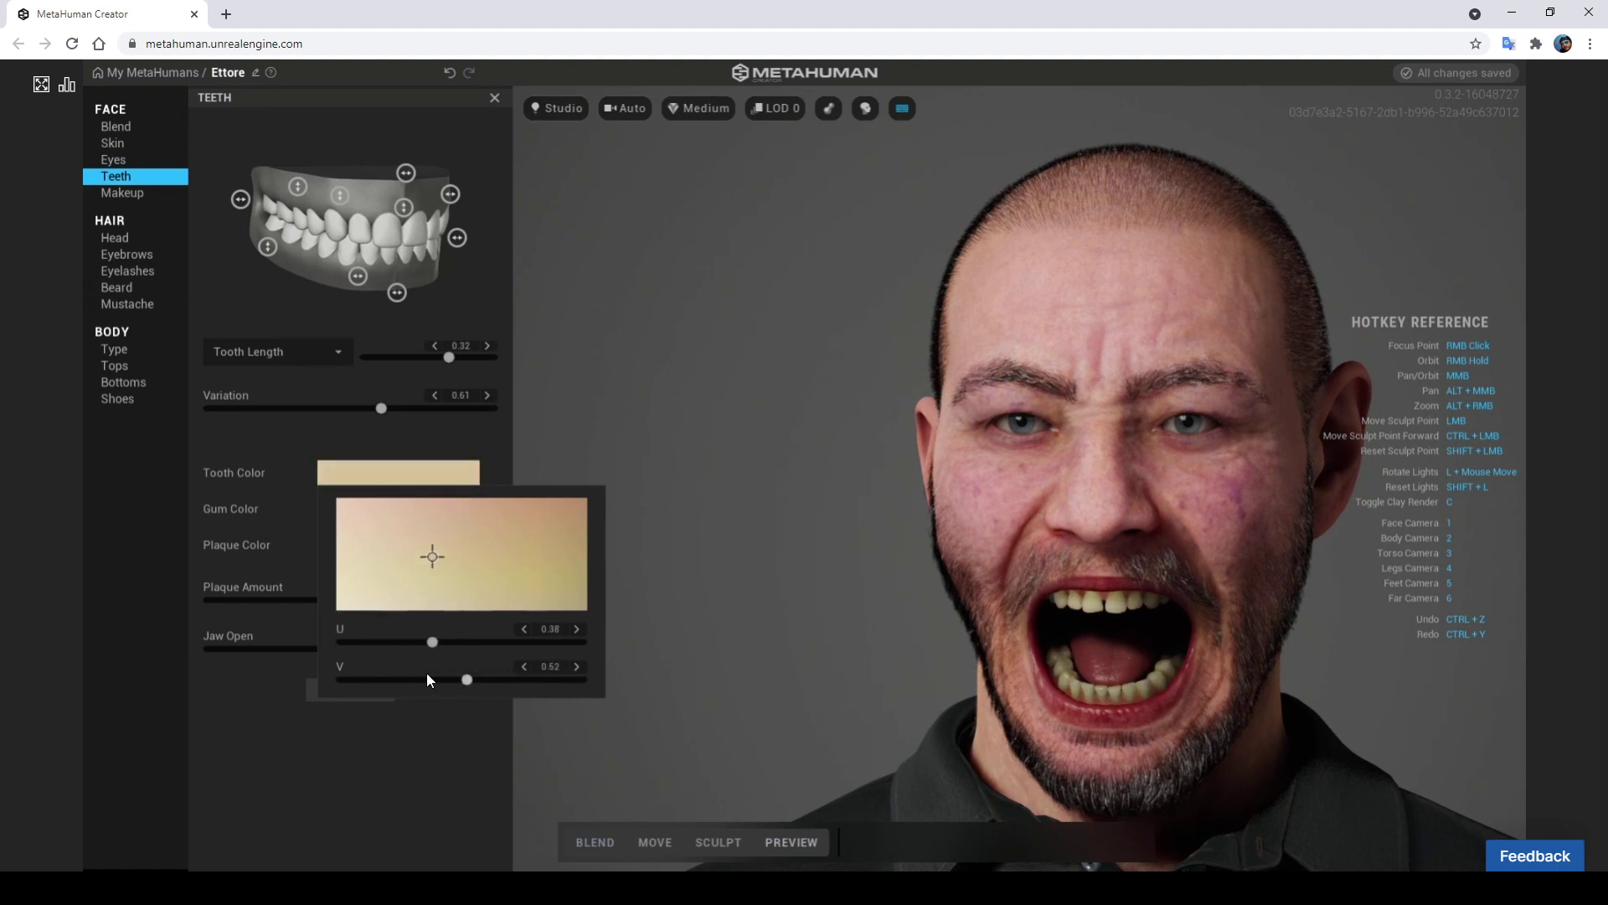
click(288, 746)
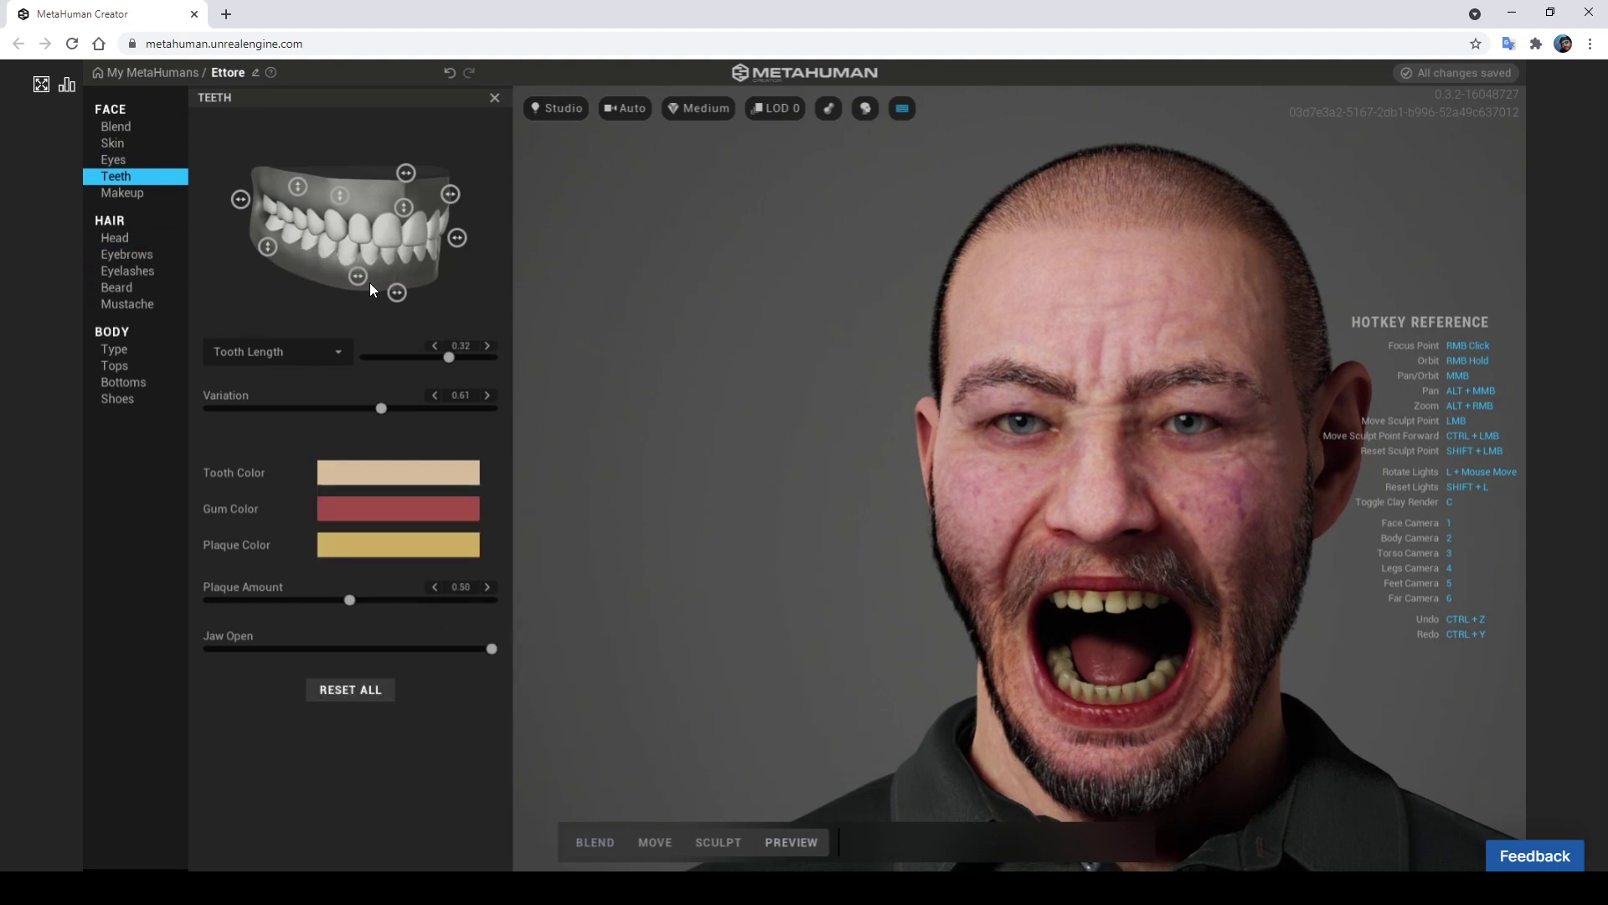
Widen tooth spacing, wear the teeth down slightly, recede the gums and set narrowness to 0.93
drag(357, 275, 264, 293)
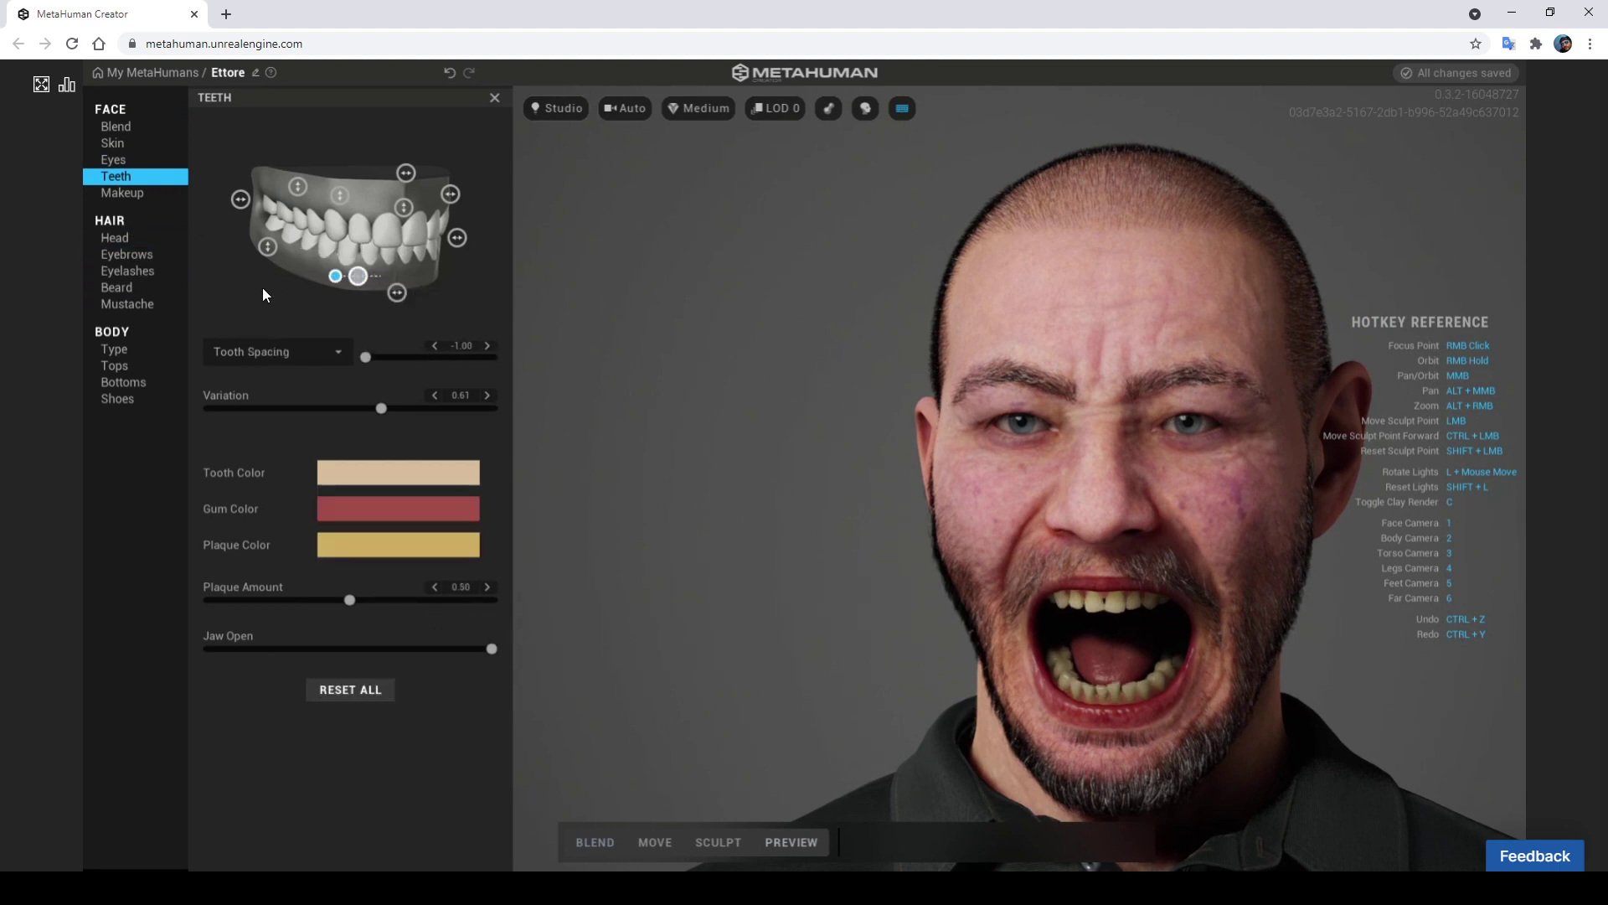
drag(357, 276, 424, 274)
drag(263, 245, 206, 188)
drag(310, 176, 302, 193)
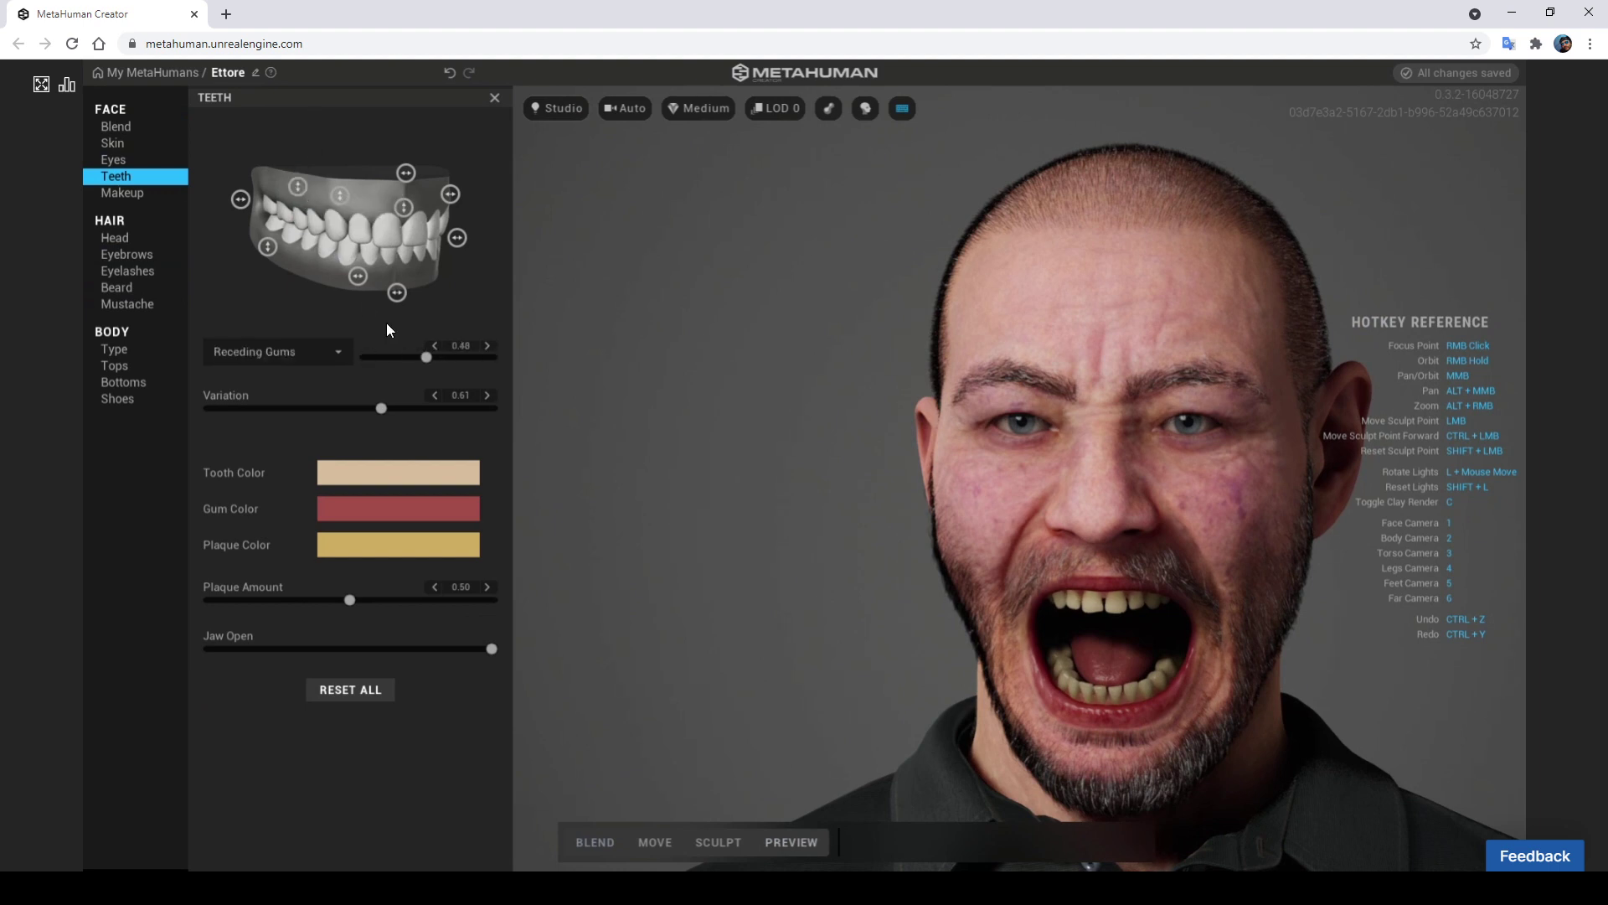
drag(403, 208, 417, 318)
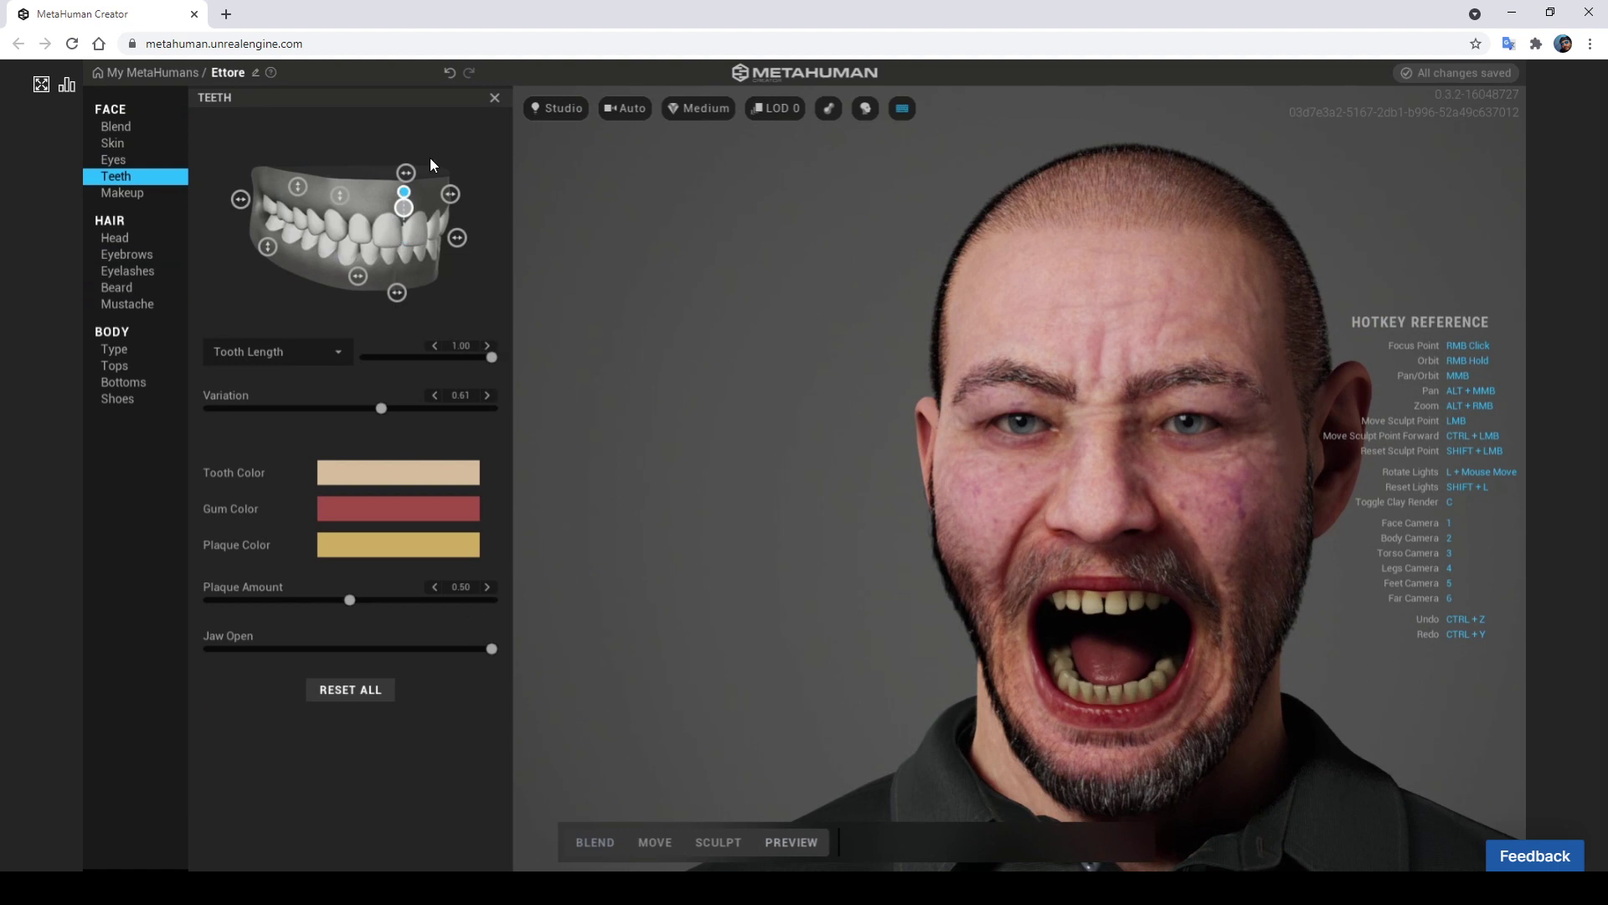
click(240, 201)
drag(463, 211, 91, 210)
drag(258, 207, 386, 206)
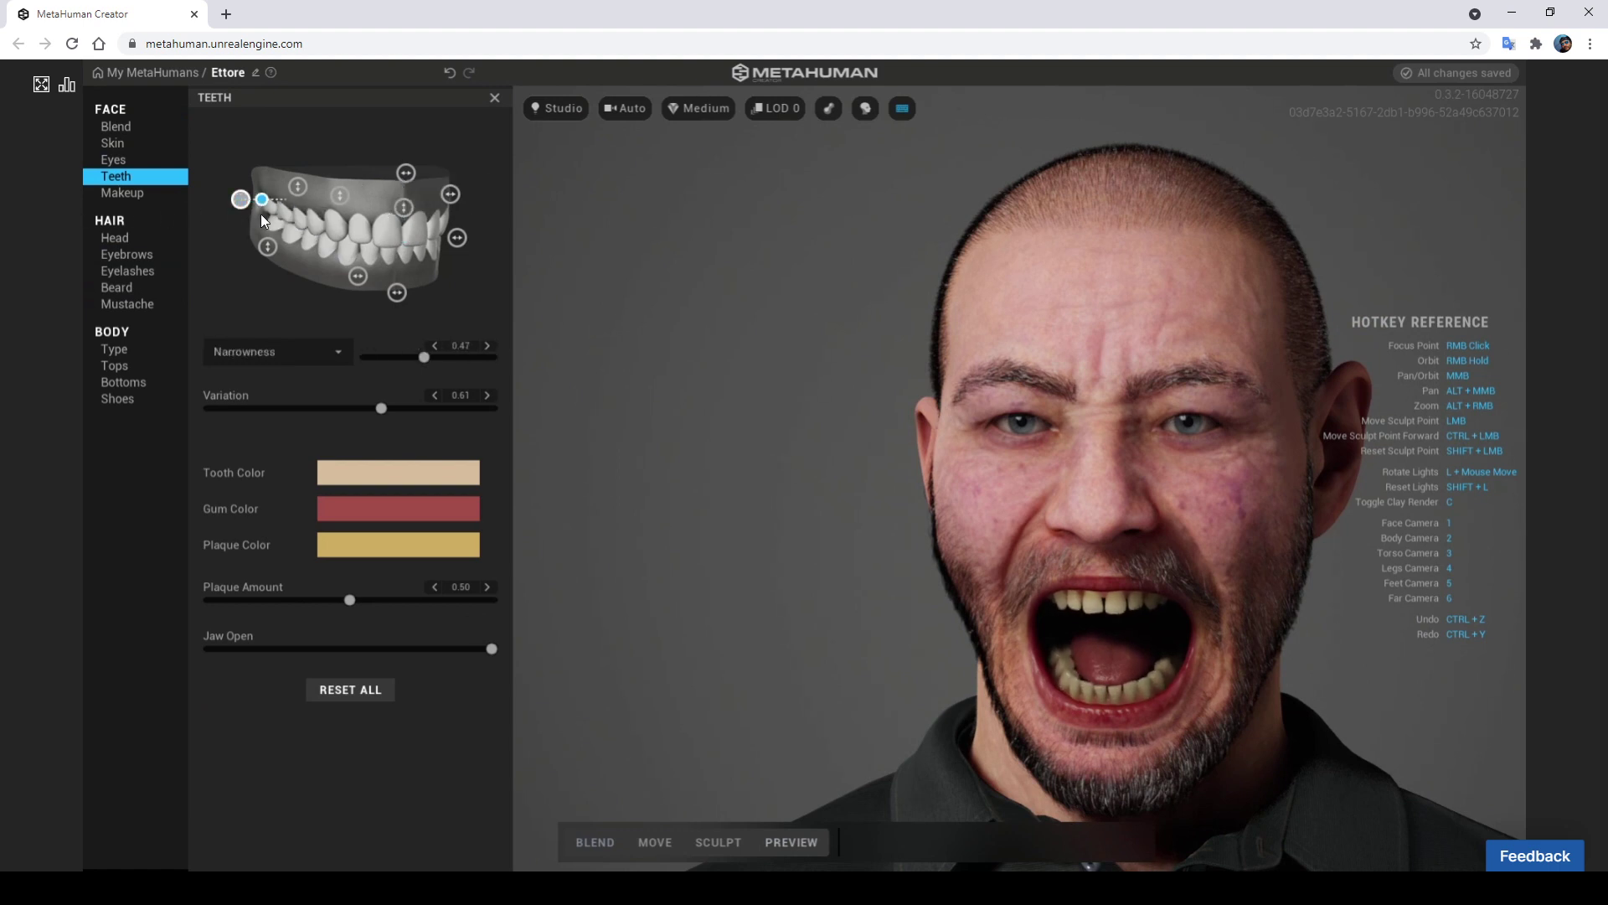
Set full overjet, minimum tooth length, shifted upper teeth, Polycanine 0.00 and maximum spacing
click(460, 237)
drag(260, 260, 809, 253)
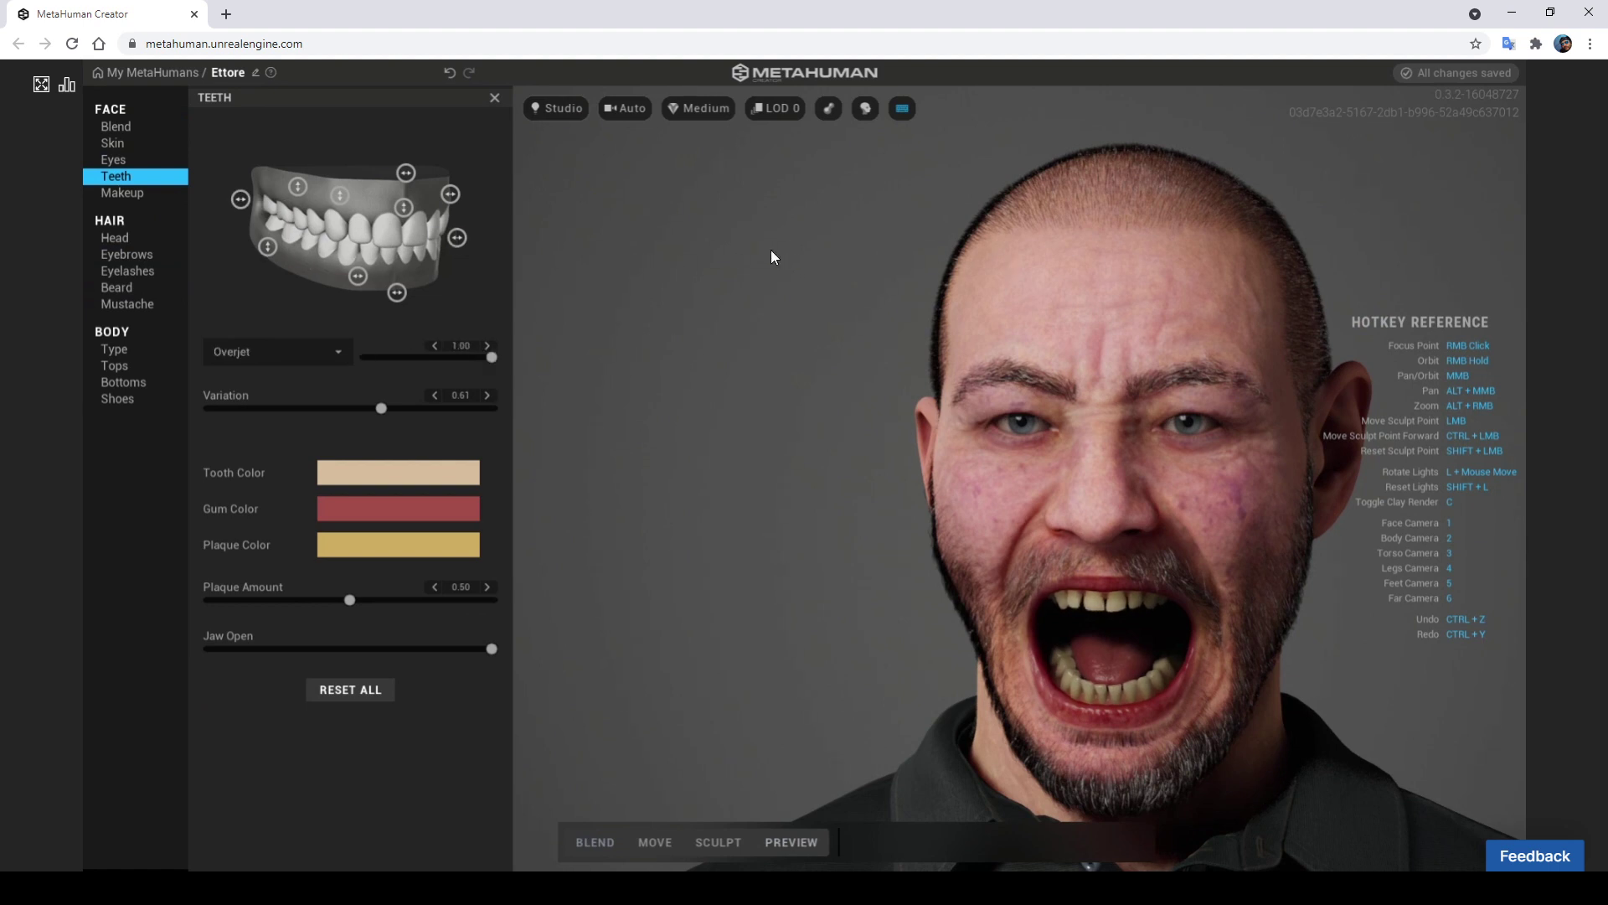
click(403, 208)
drag(404, 208, 404, 253)
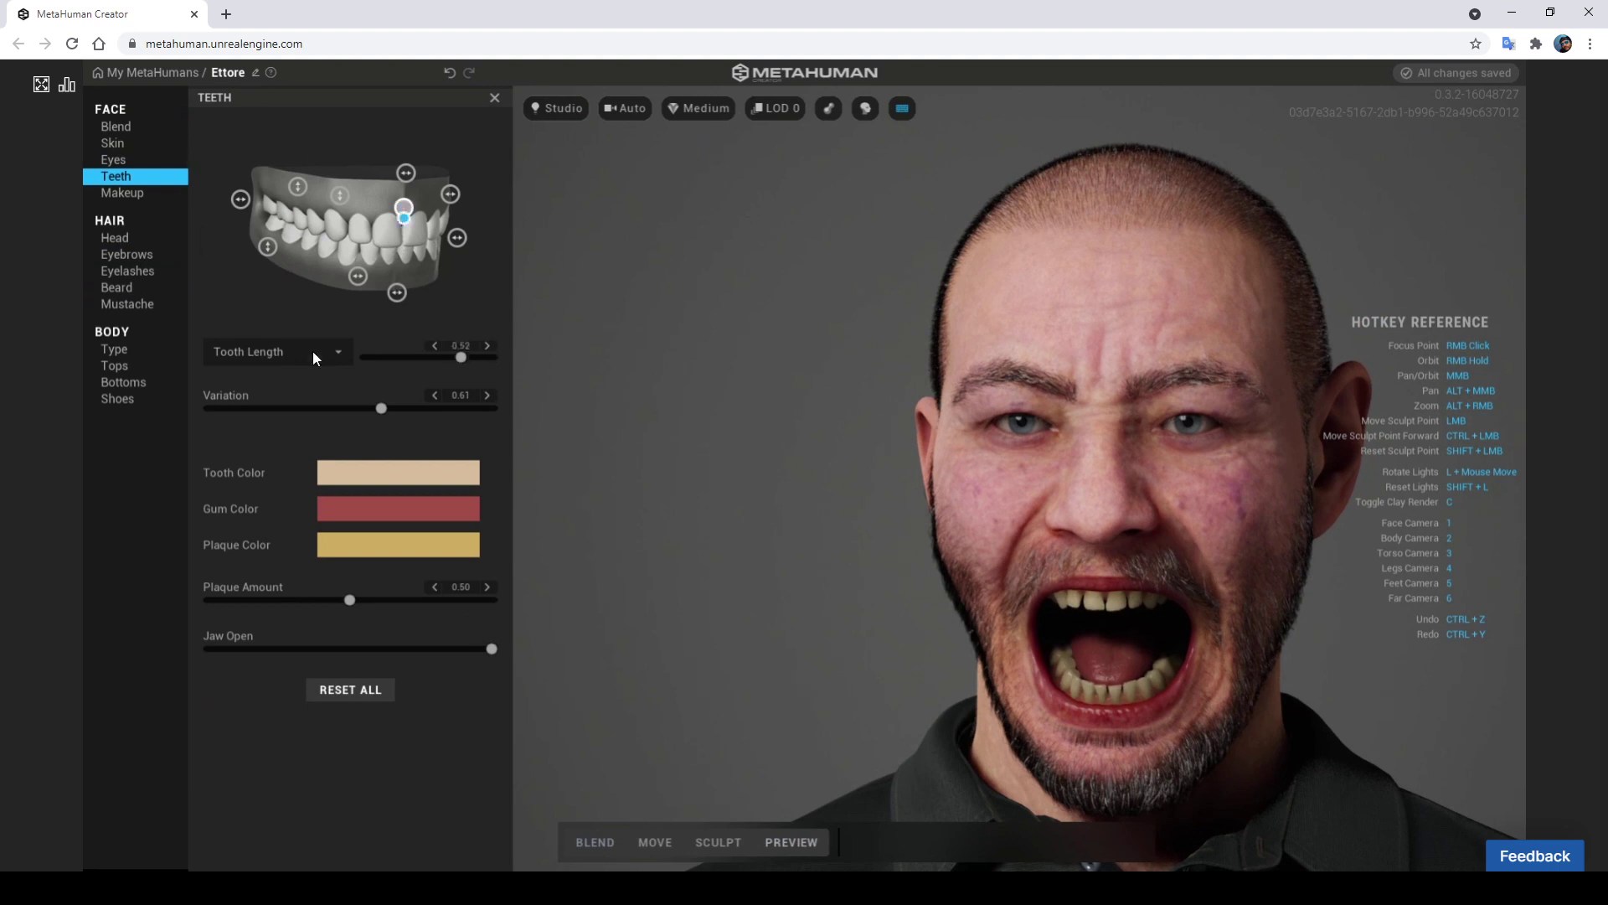
mouse_move(397, 169)
mouse_down()
mouse_move(542, 171)
mouse_move(335, 163)
mouse_move(419, 173)
mouse_up()
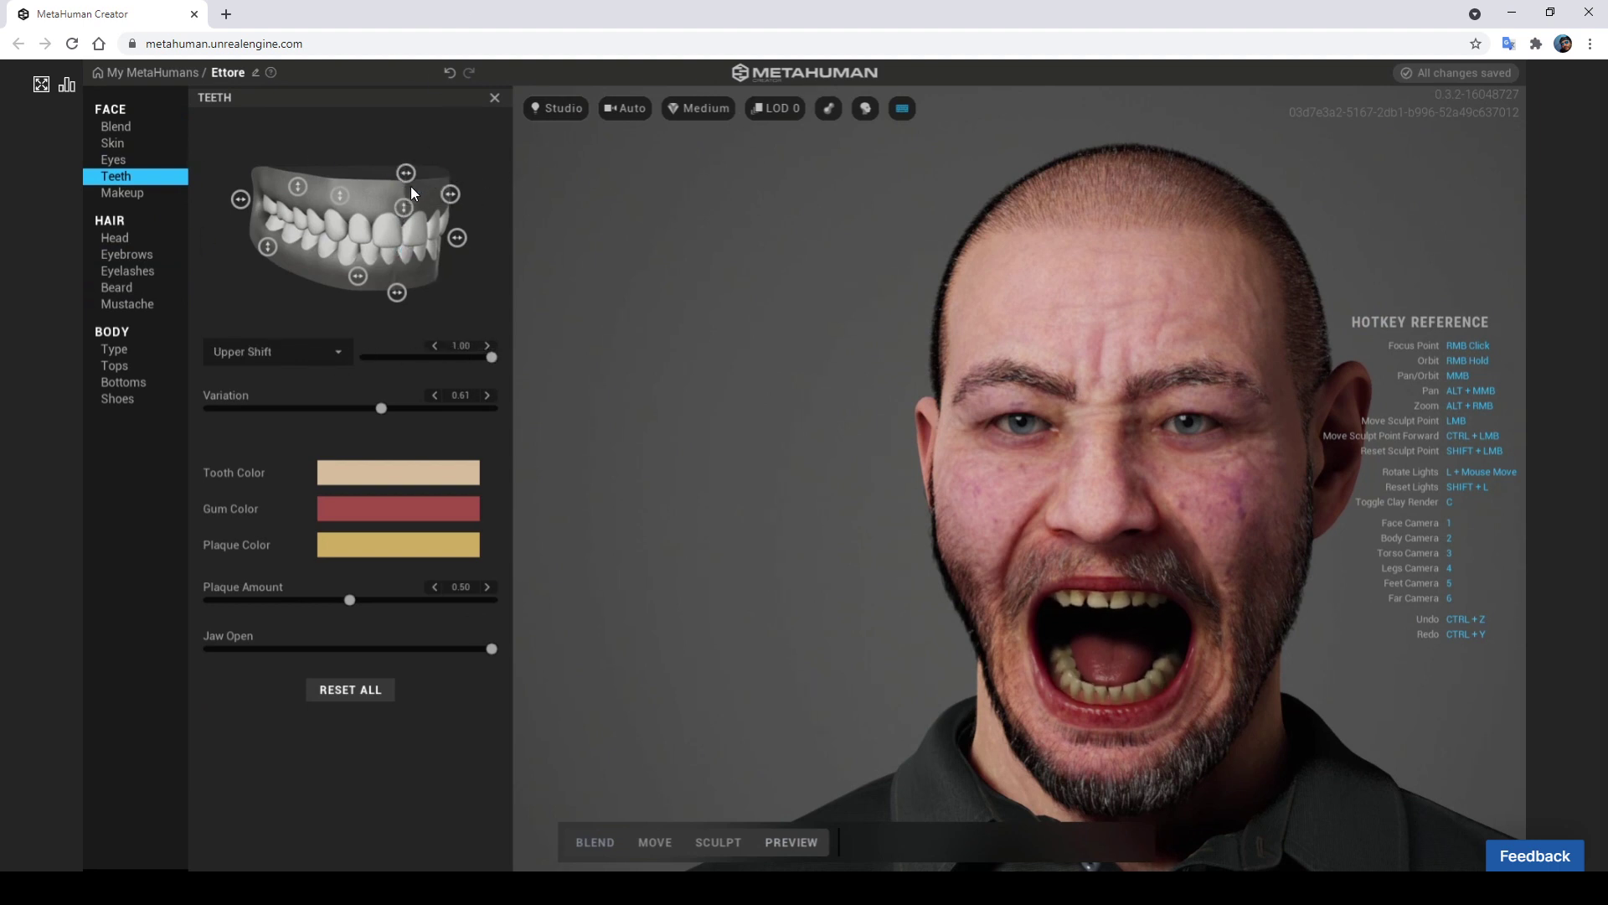
mouse_move(333, 199)
mouse_down()
mouse_move(338, 152)
mouse_move(340, 195)
mouse_up()
drag(357, 278, 504, 275)
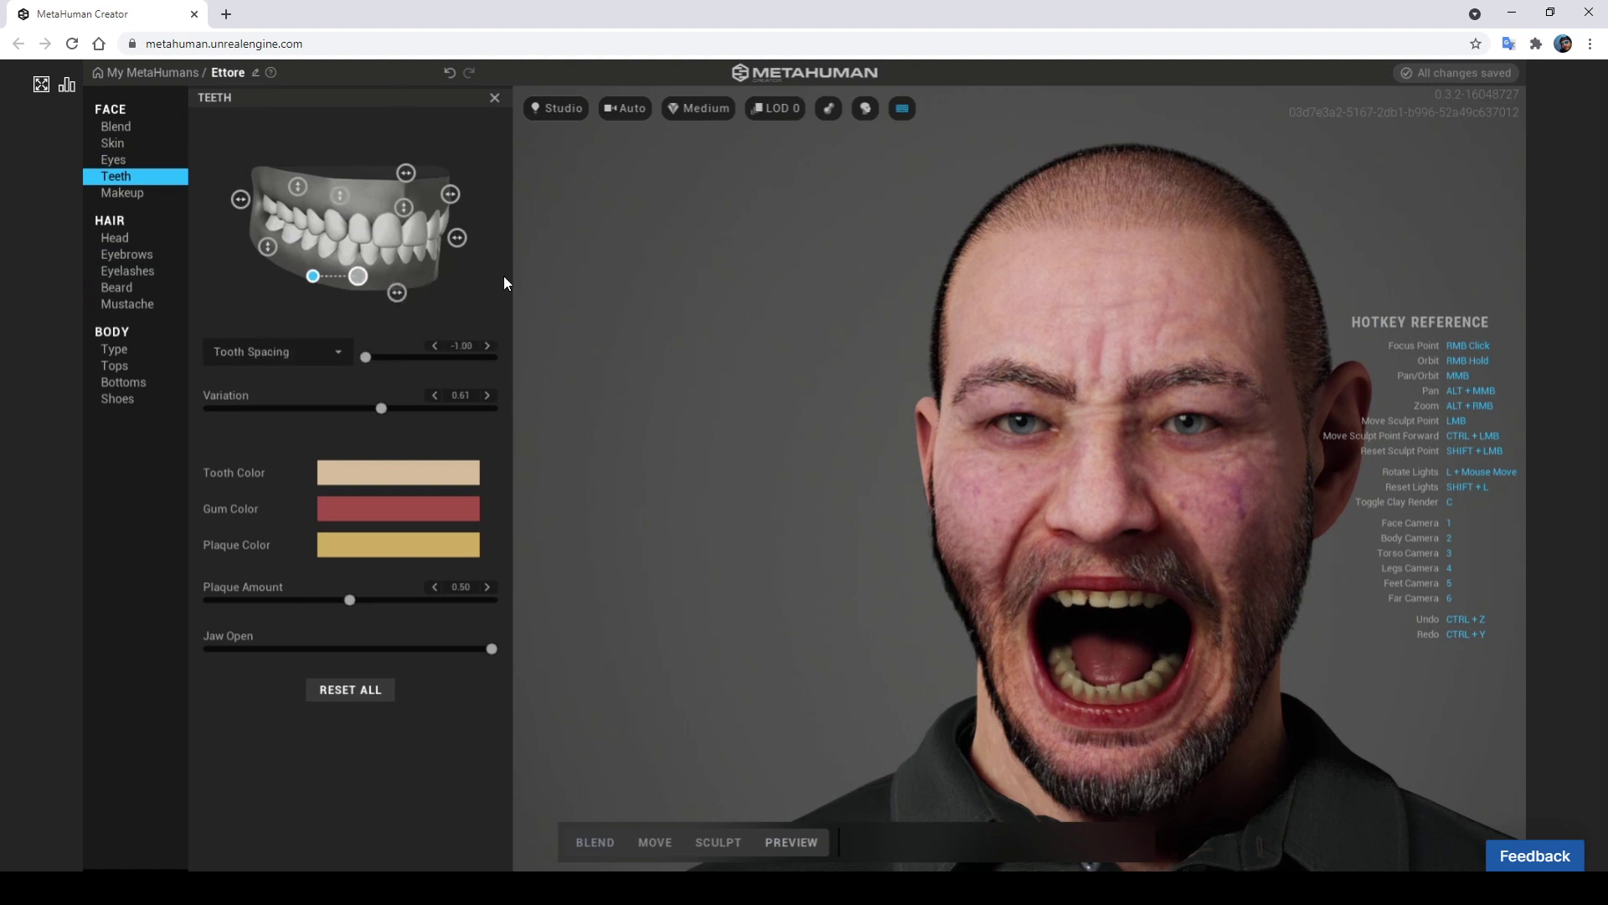
Apply the dark smudged eye makeup preset with Roughness 0.98 and Transparency 0.31
click(109, 192)
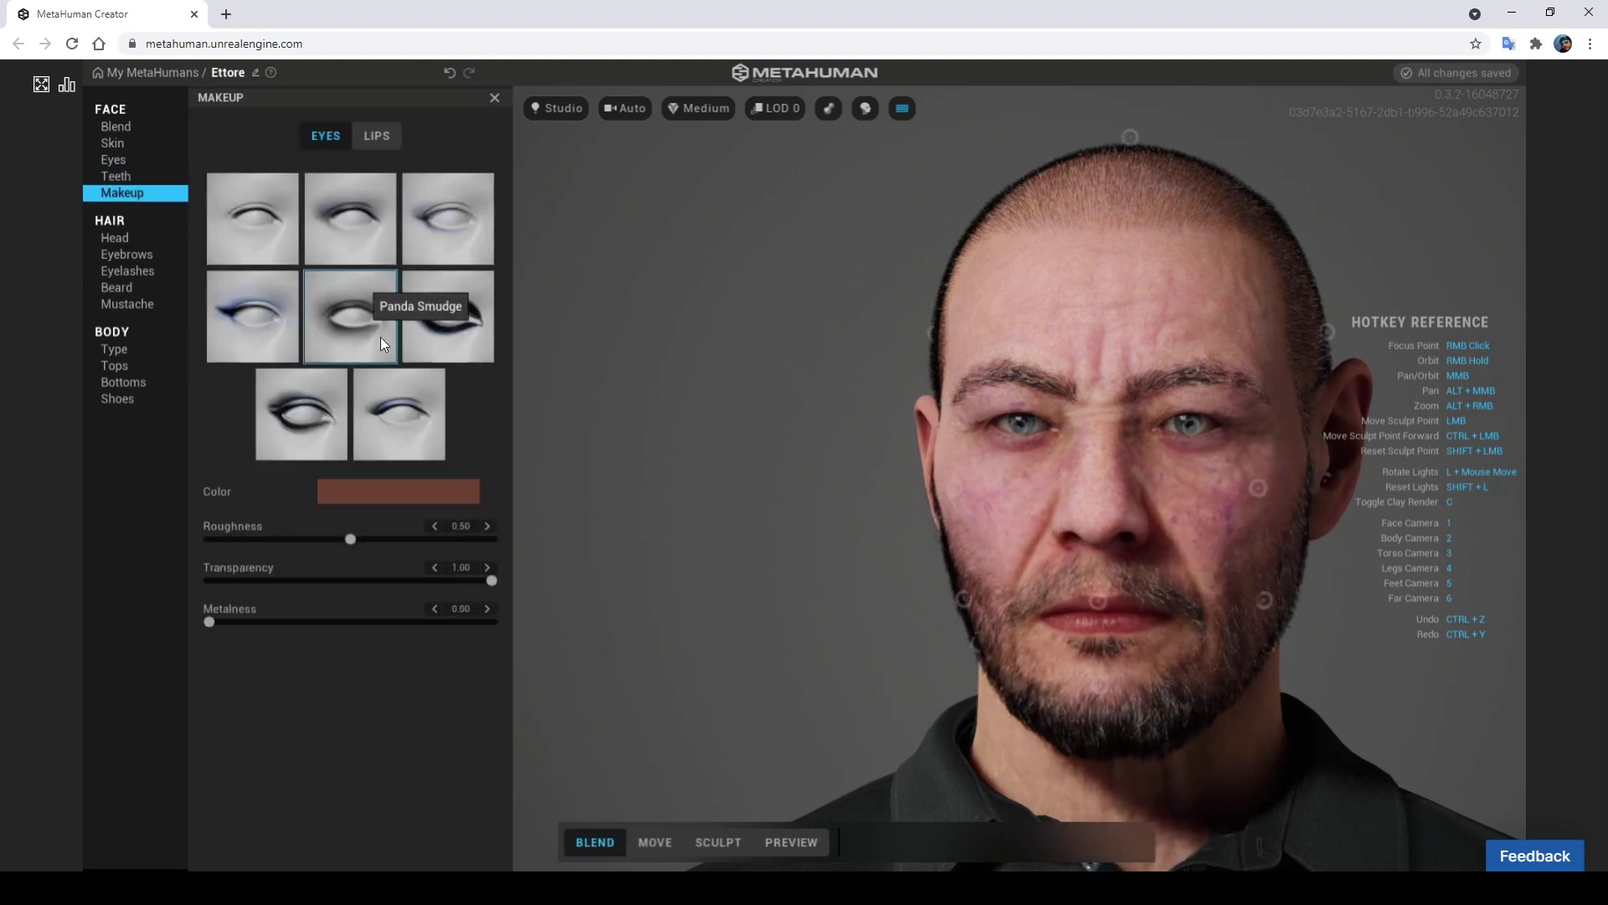
click(447, 303)
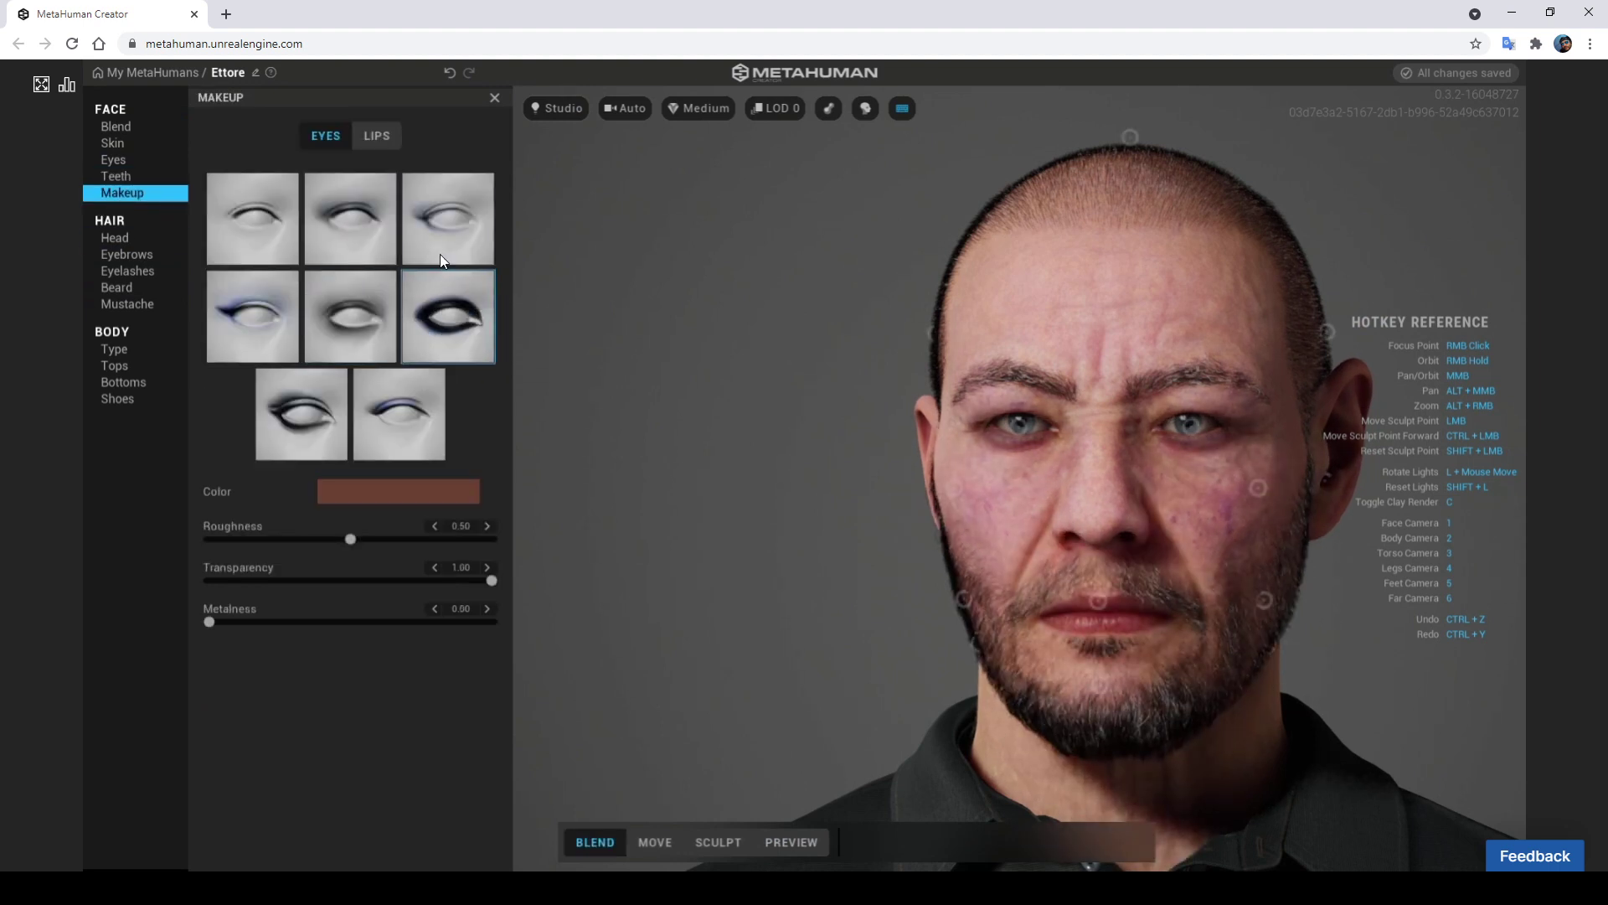
mouse_move(352, 539)
mouse_down()
mouse_move(491, 542)
mouse_move(250, 577)
mouse_up()
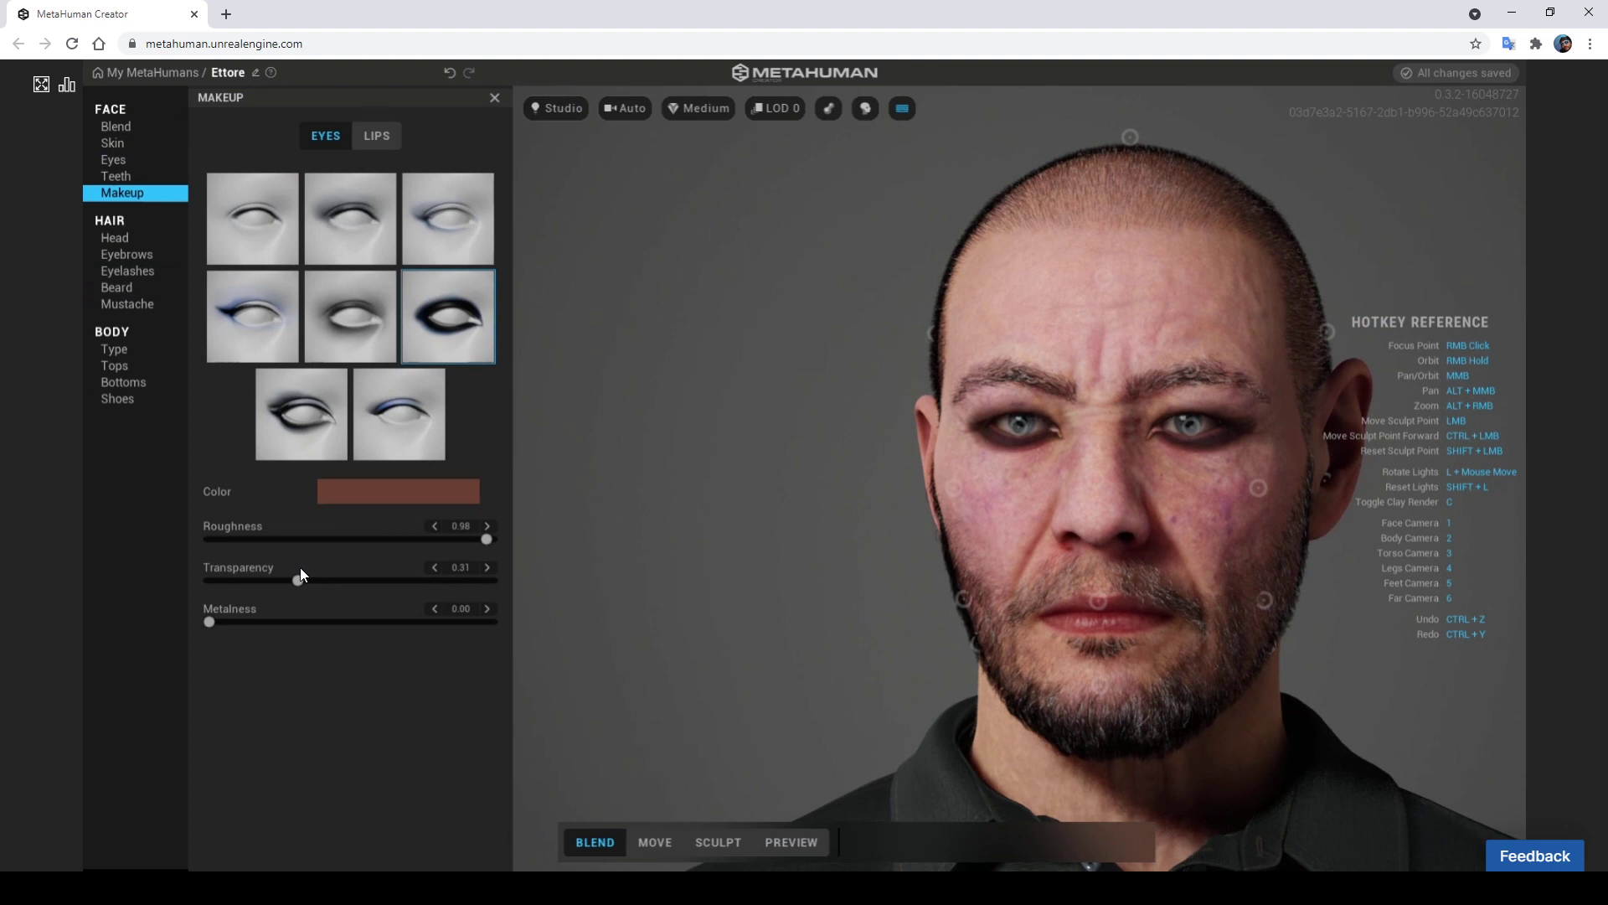
click(118, 234)
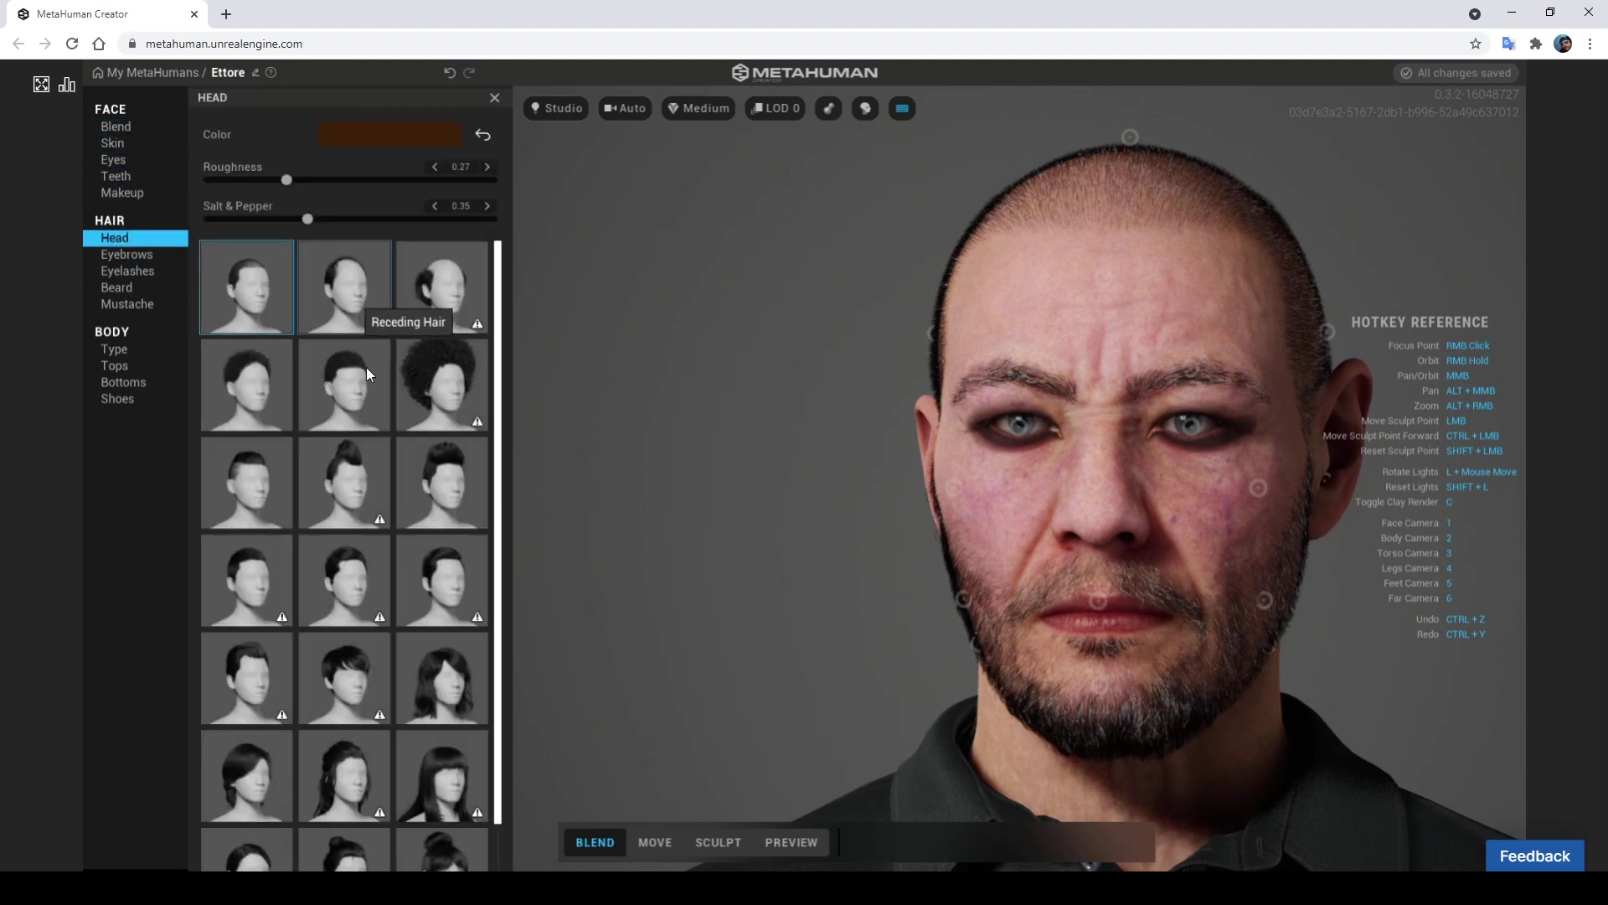
Try the Long Afro hairstyle, then switch to the short spiky swept-up cut with shaved sides
click(428, 377)
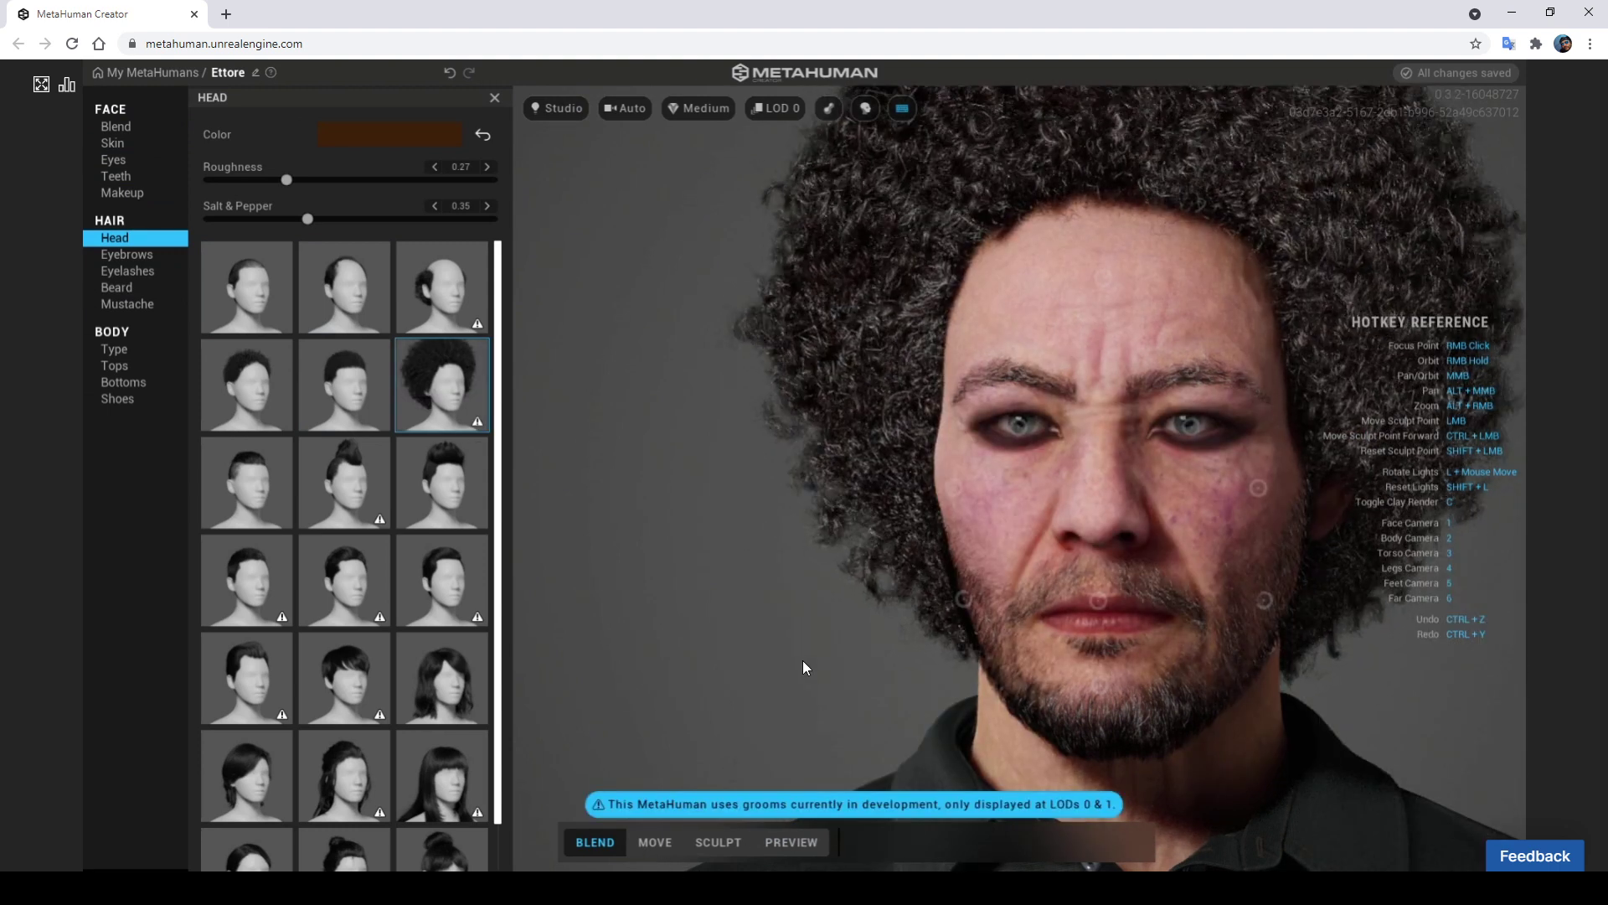
right_drag(878, 608, 1185, 651)
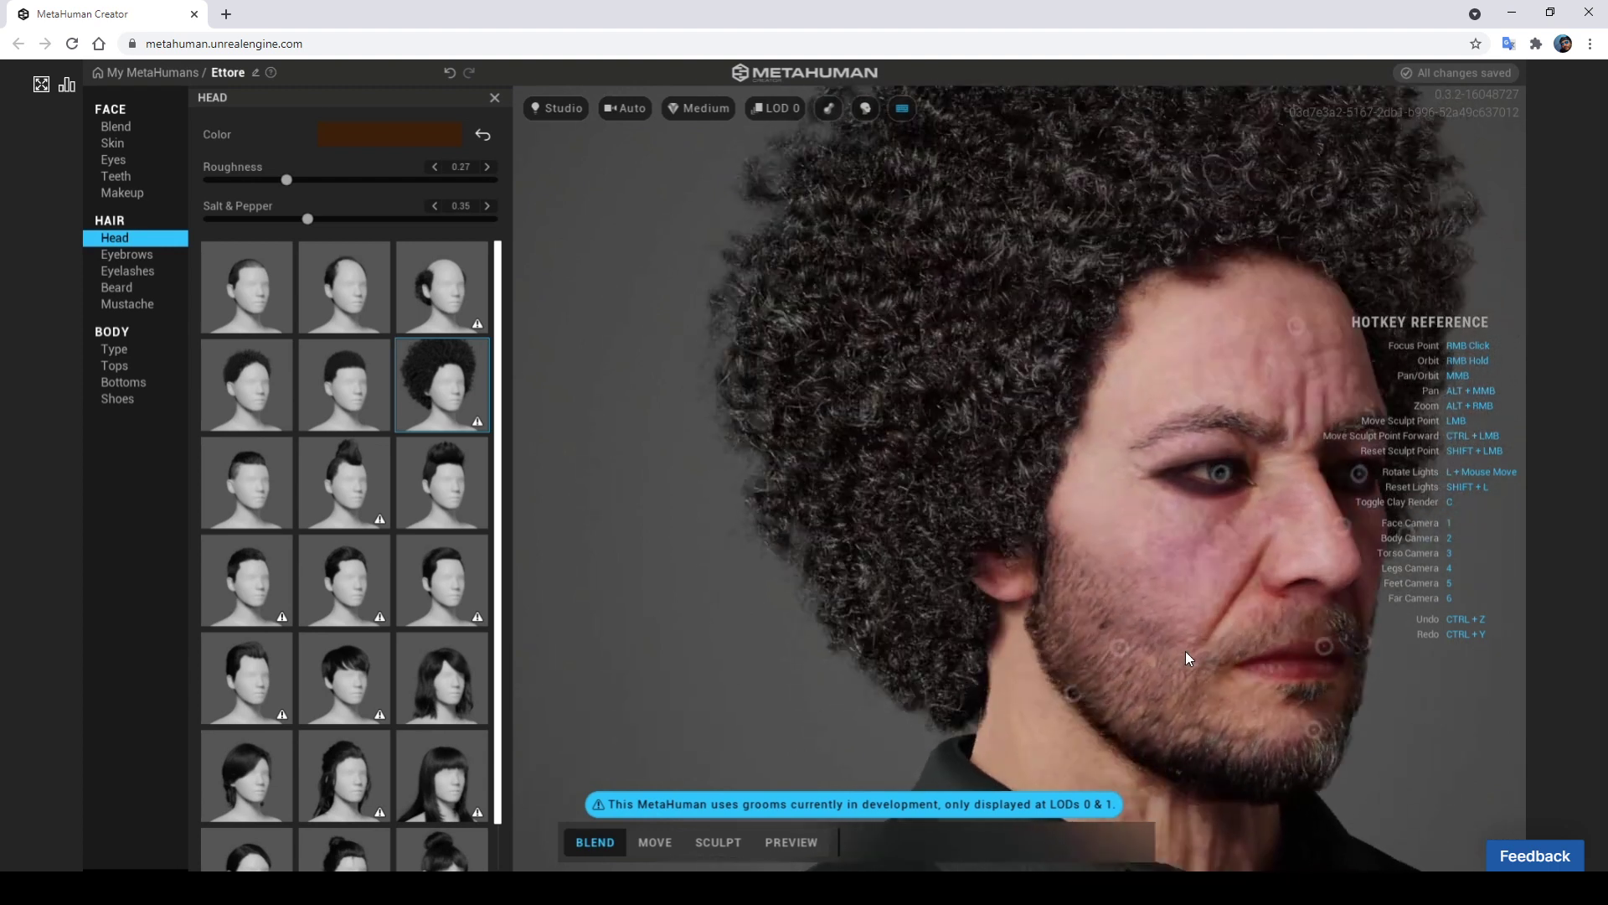
key(1)
right_drag(1175, 602, 823, 606)
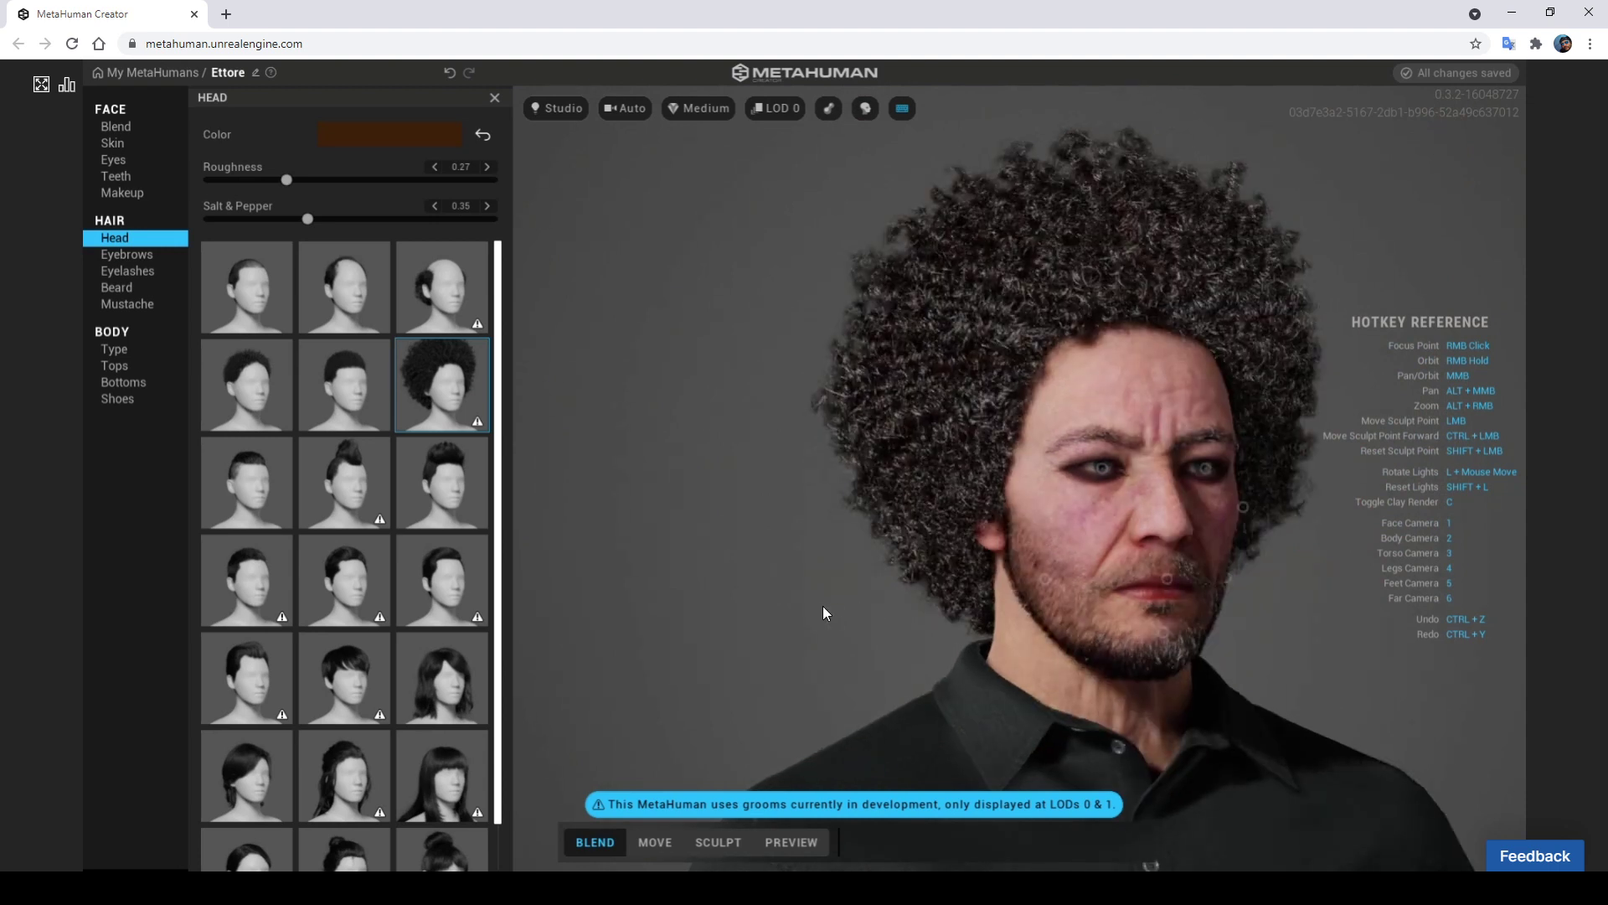
click(440, 490)
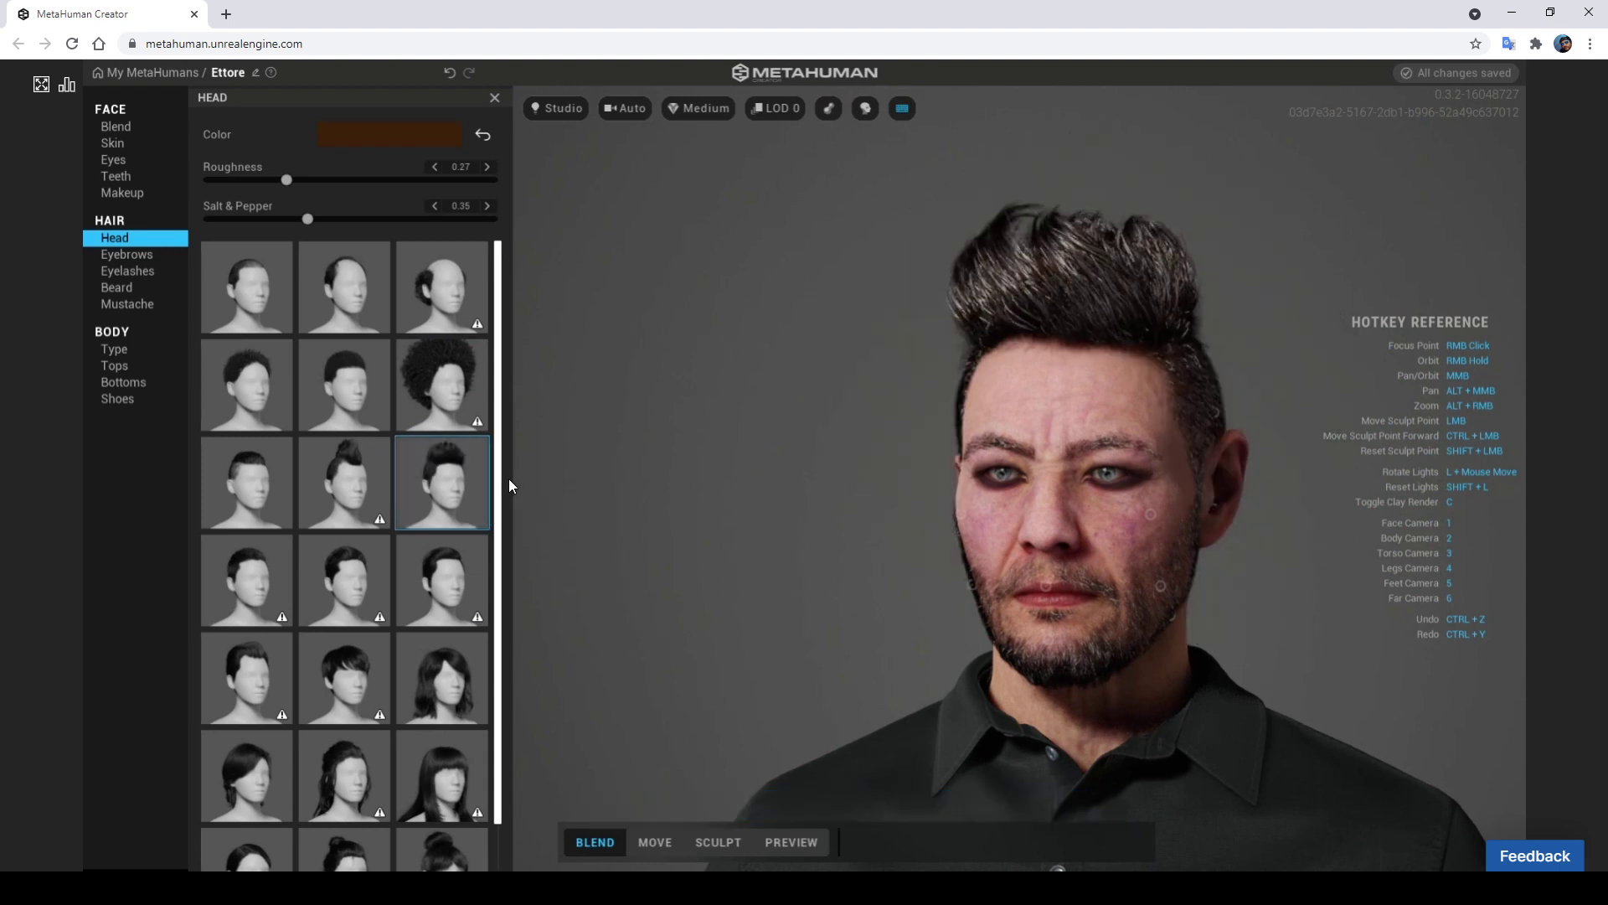
click(671, 840)
In side profile, reshape the nose tip by dragging its sculpt points
right_drag(916, 680, 603, 647)
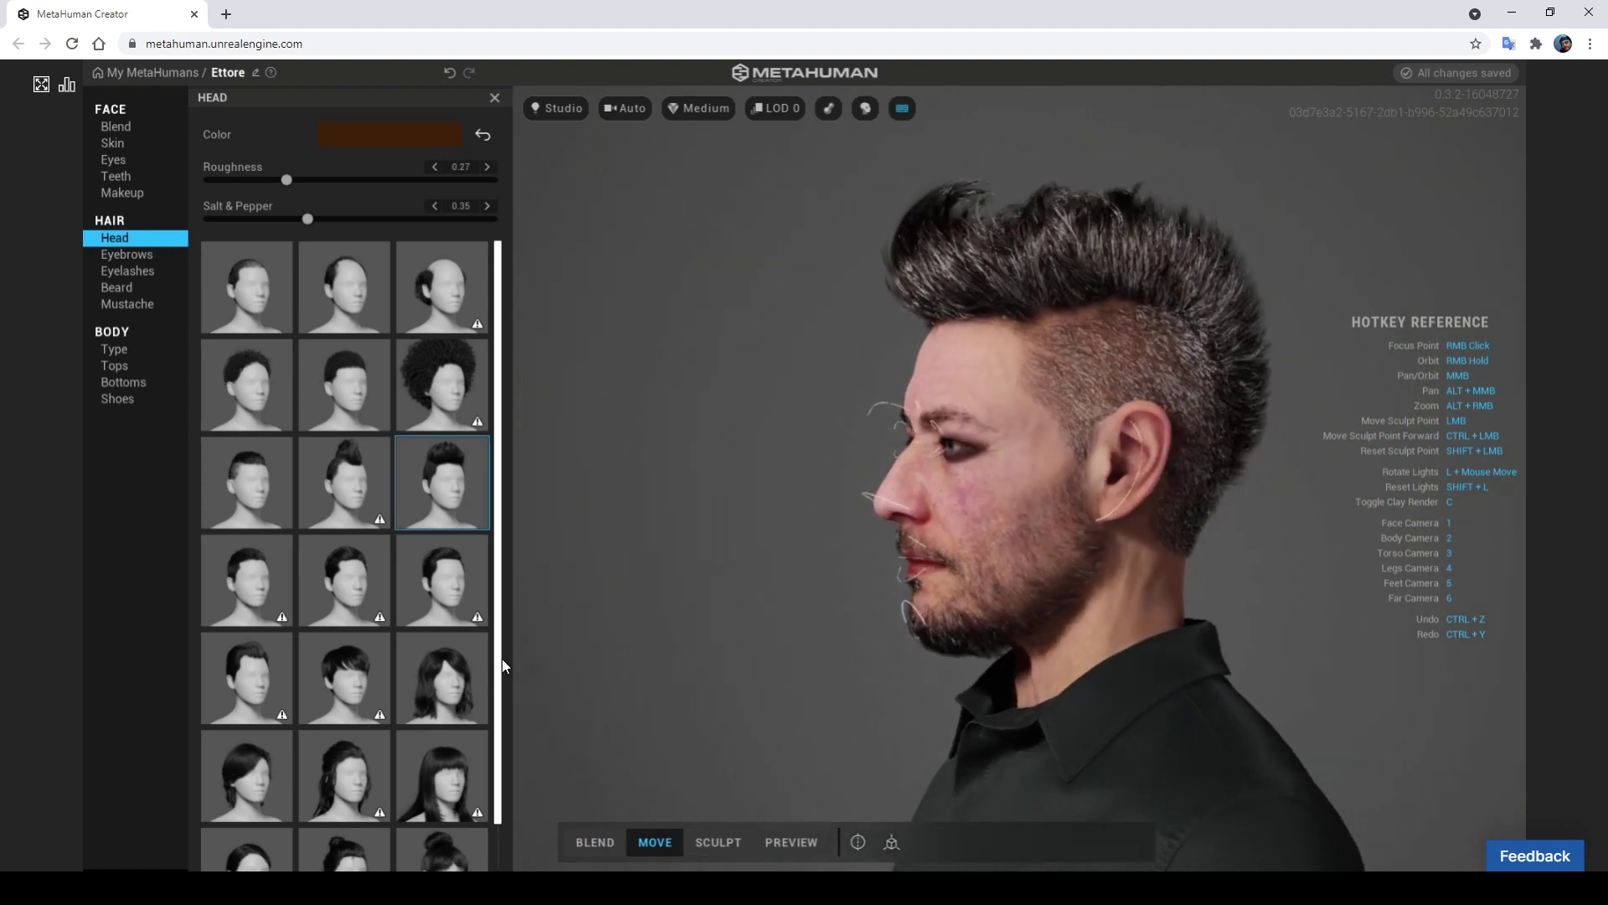
scroll(947, 507, up, 5)
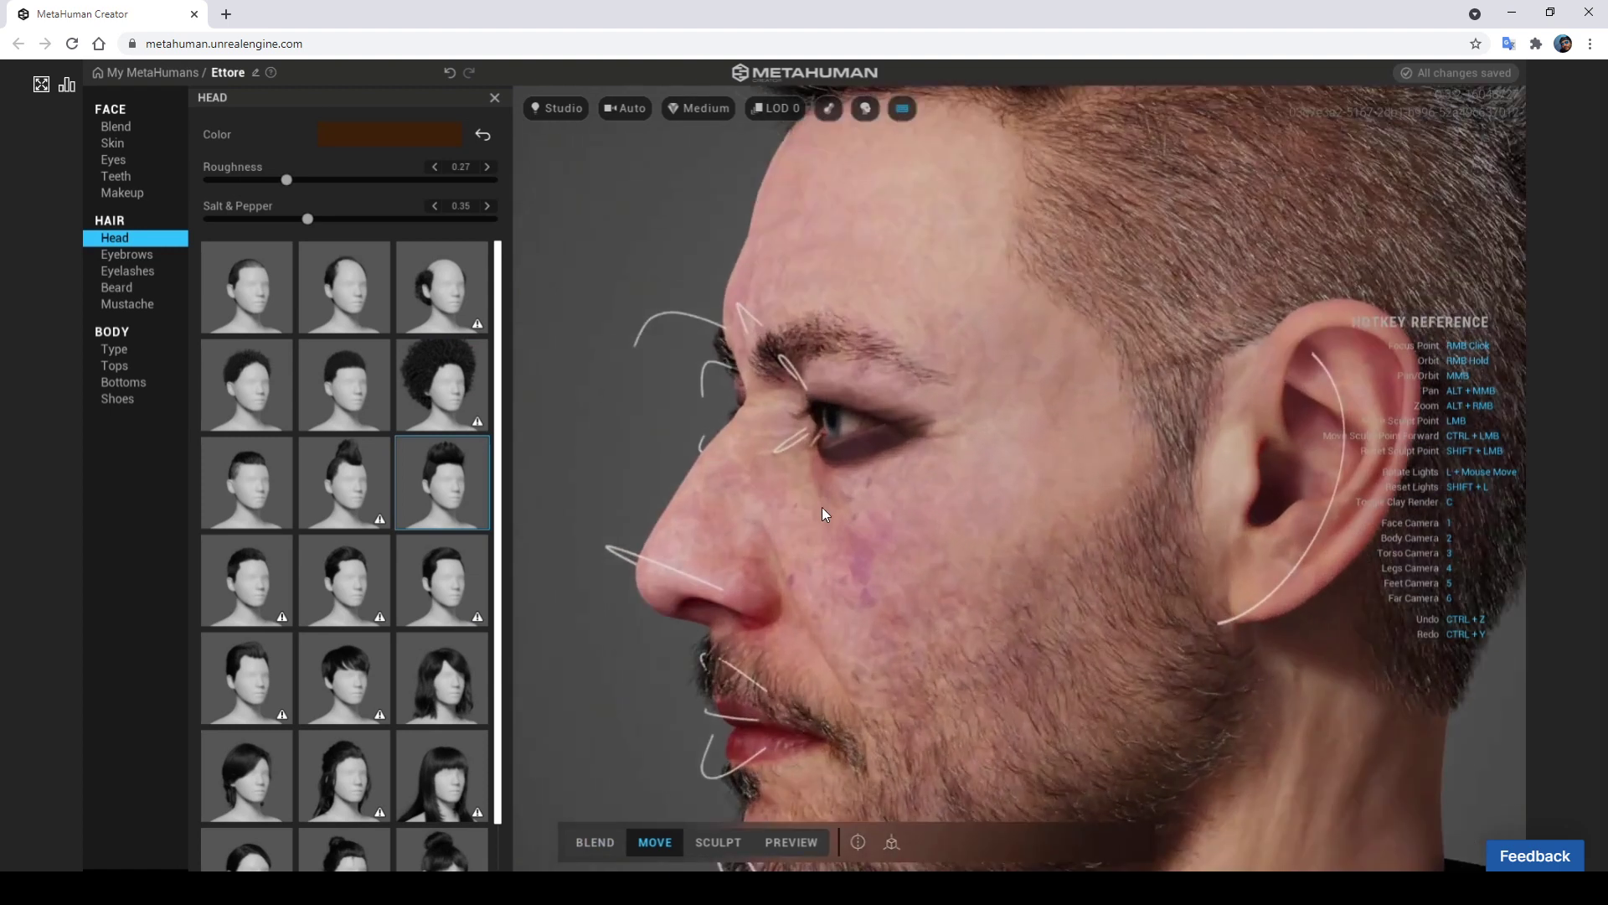
scroll(821, 507, down, 2)
drag(690, 532, 693, 555)
drag(799, 449, 623, 441)
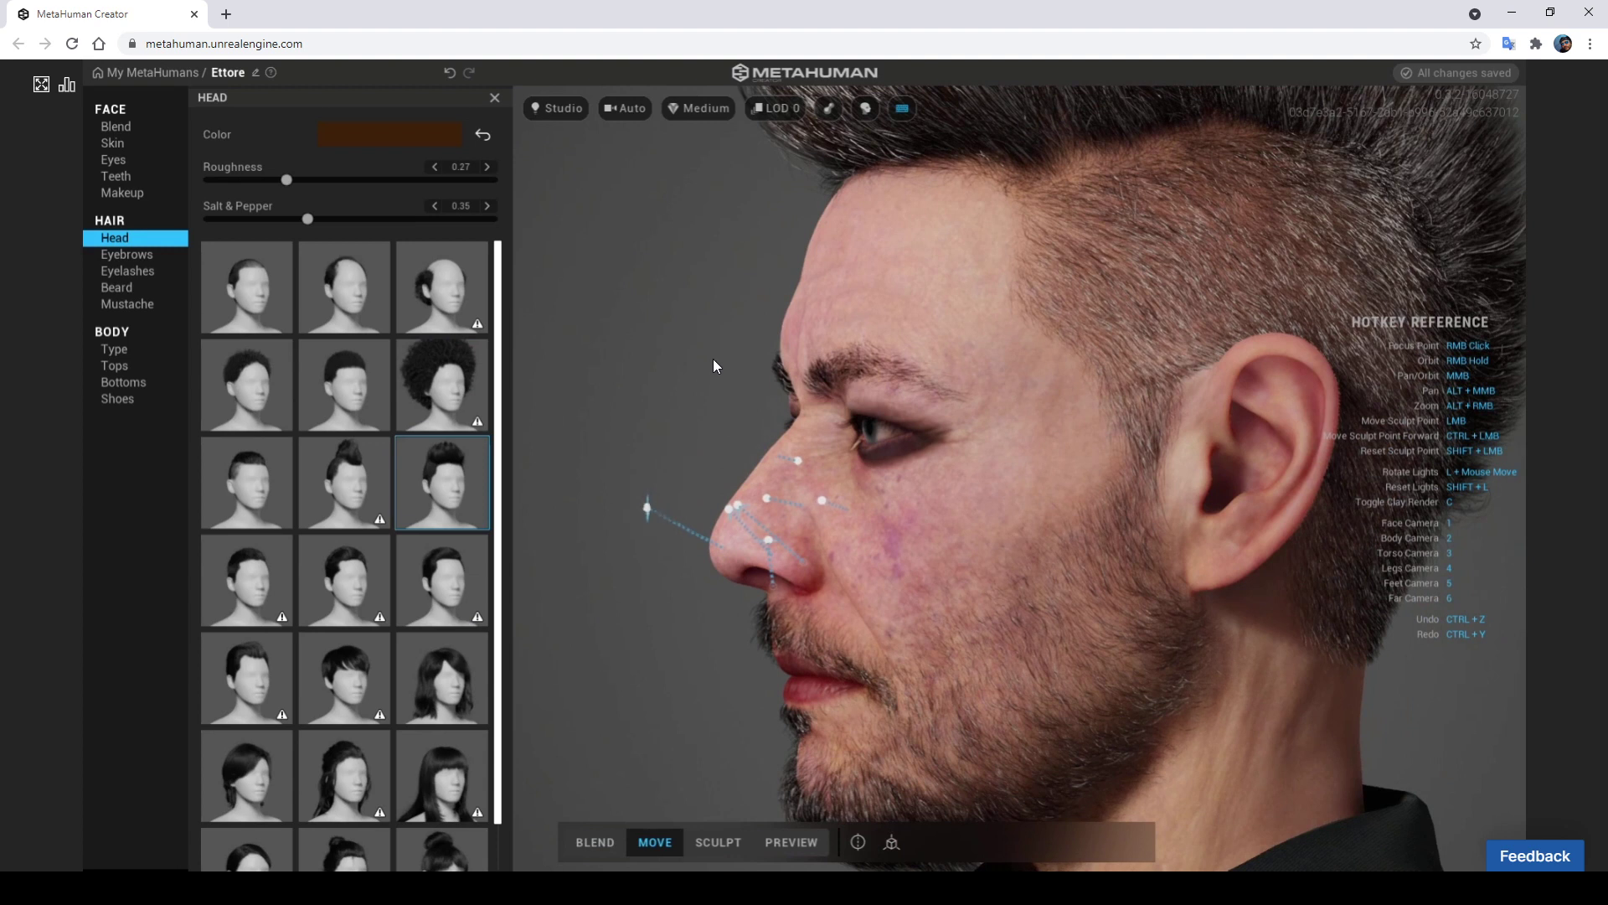
drag(712, 358, 647, 377)
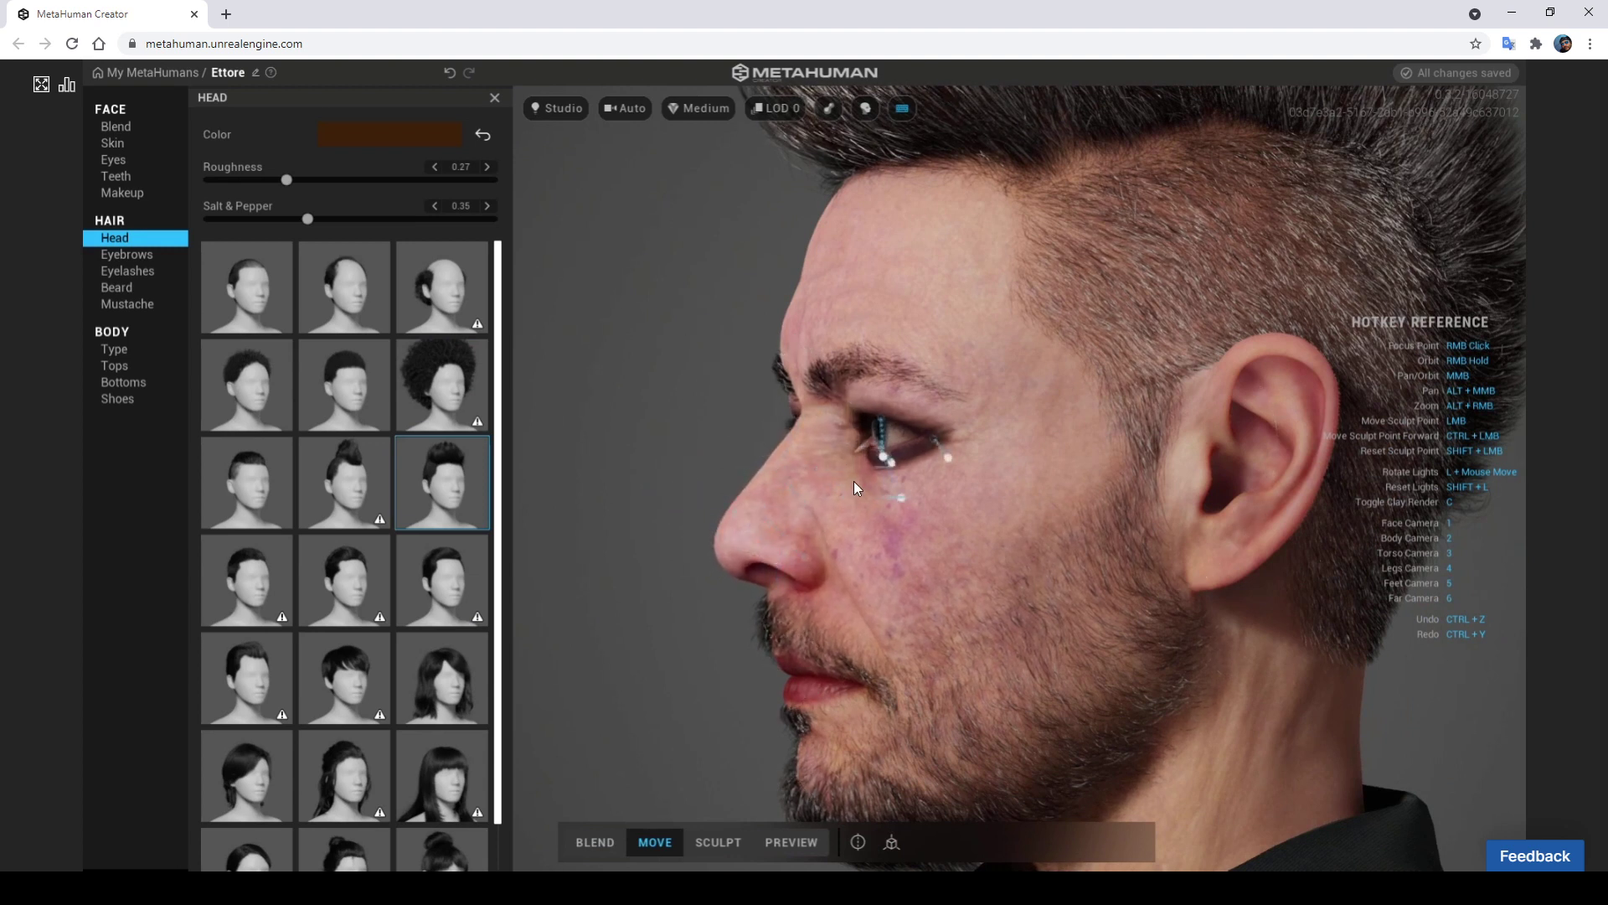
Select the mouth region, then move the ear down and back
click(765, 665)
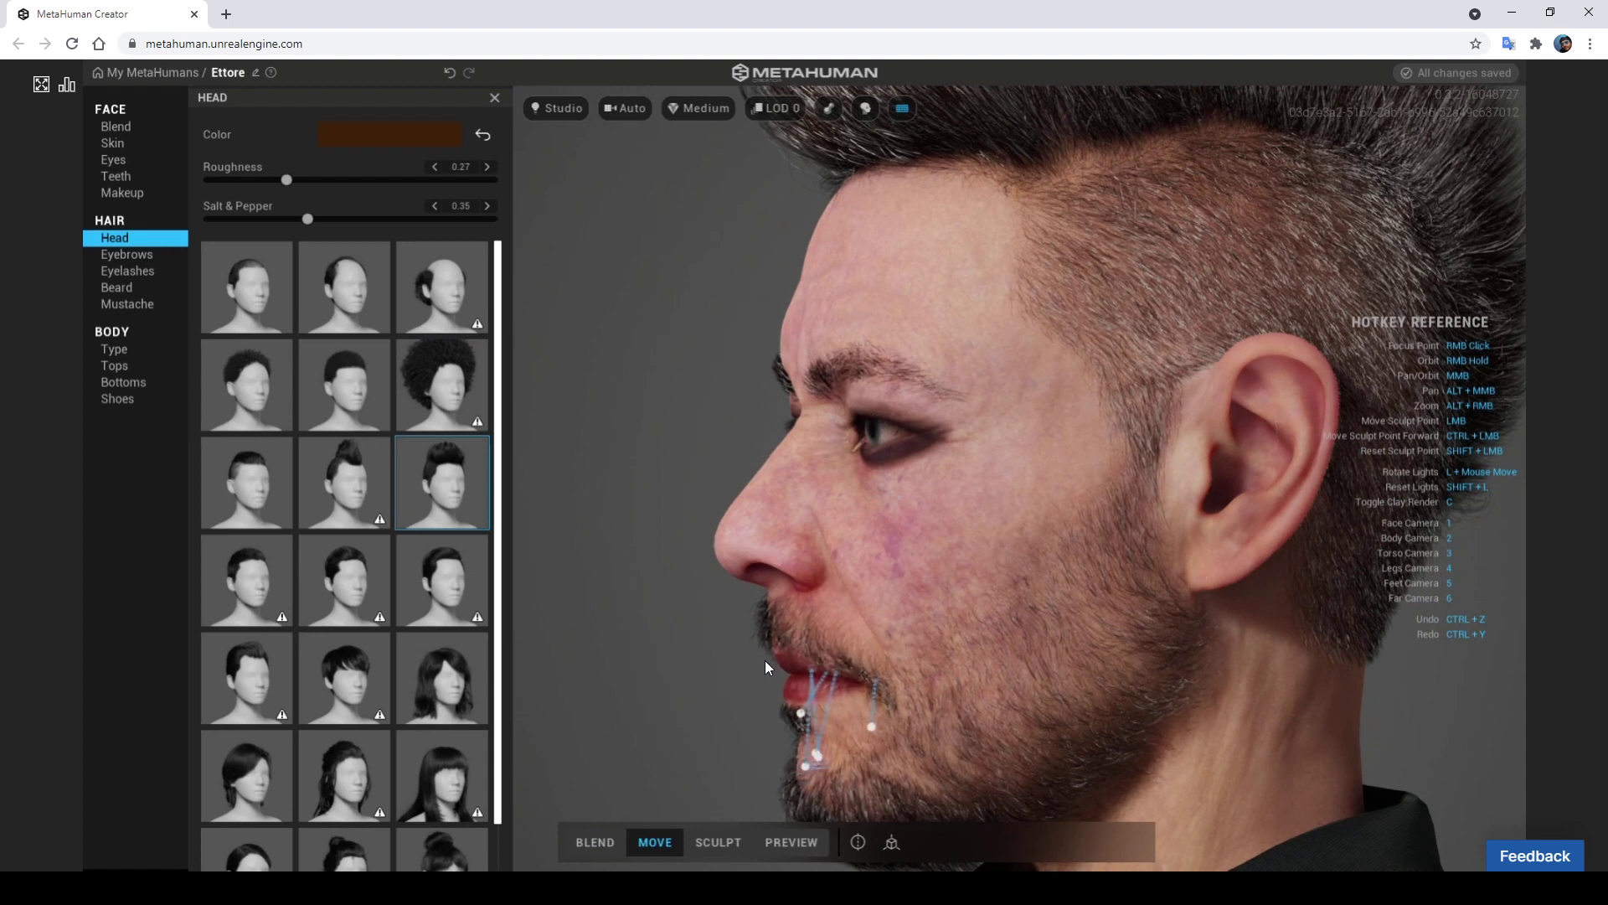
scroll(696, 678, down, 5)
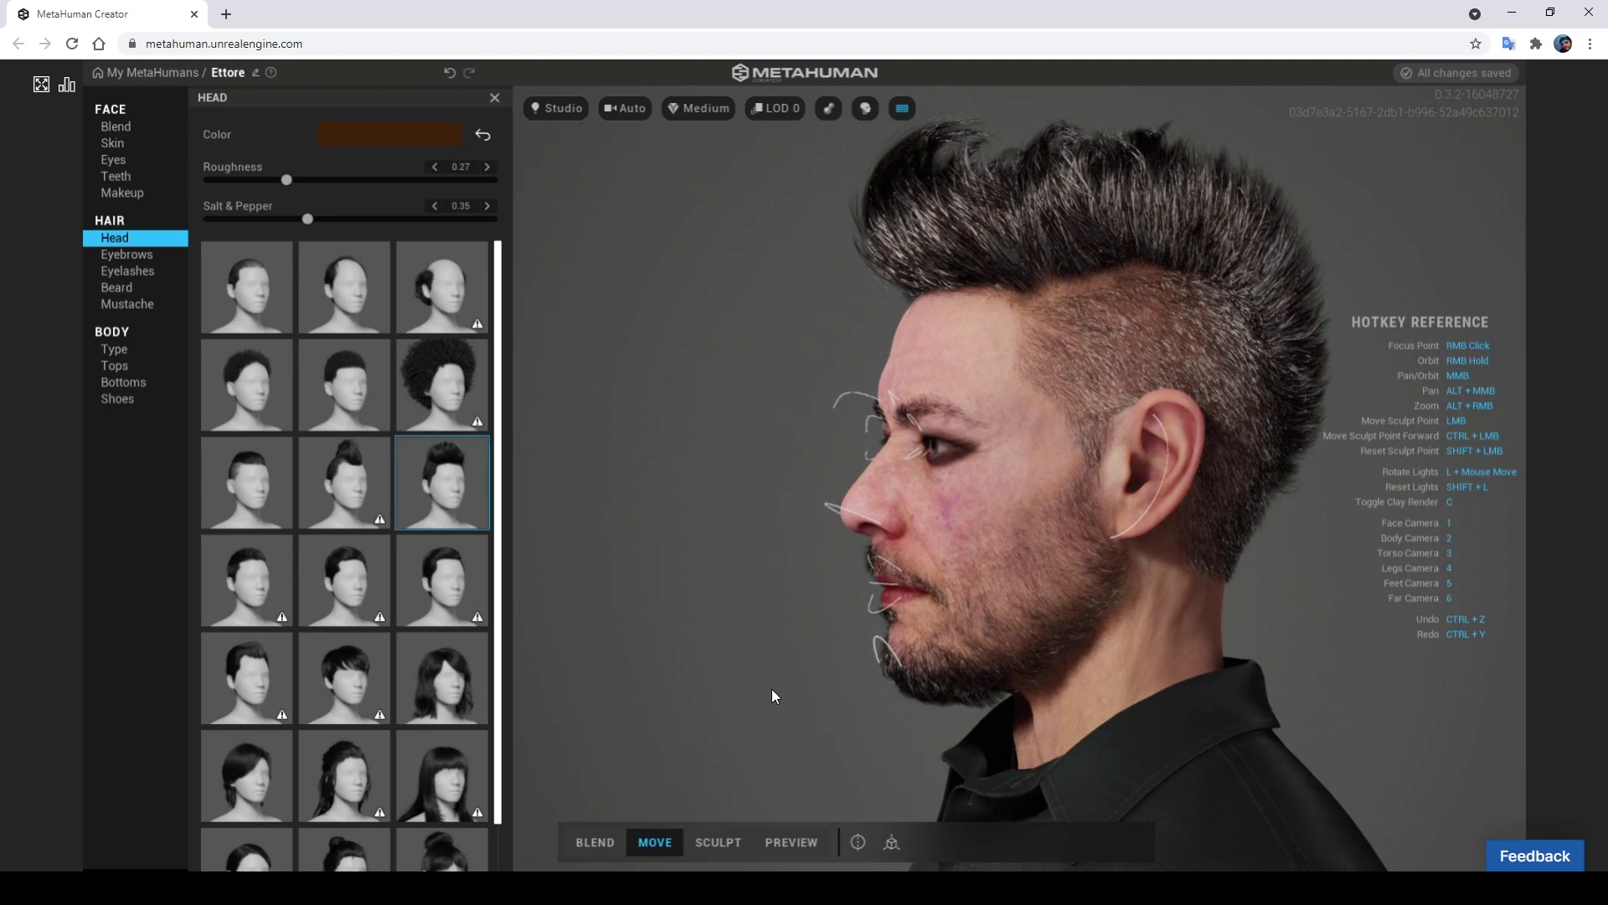
click(1173, 449)
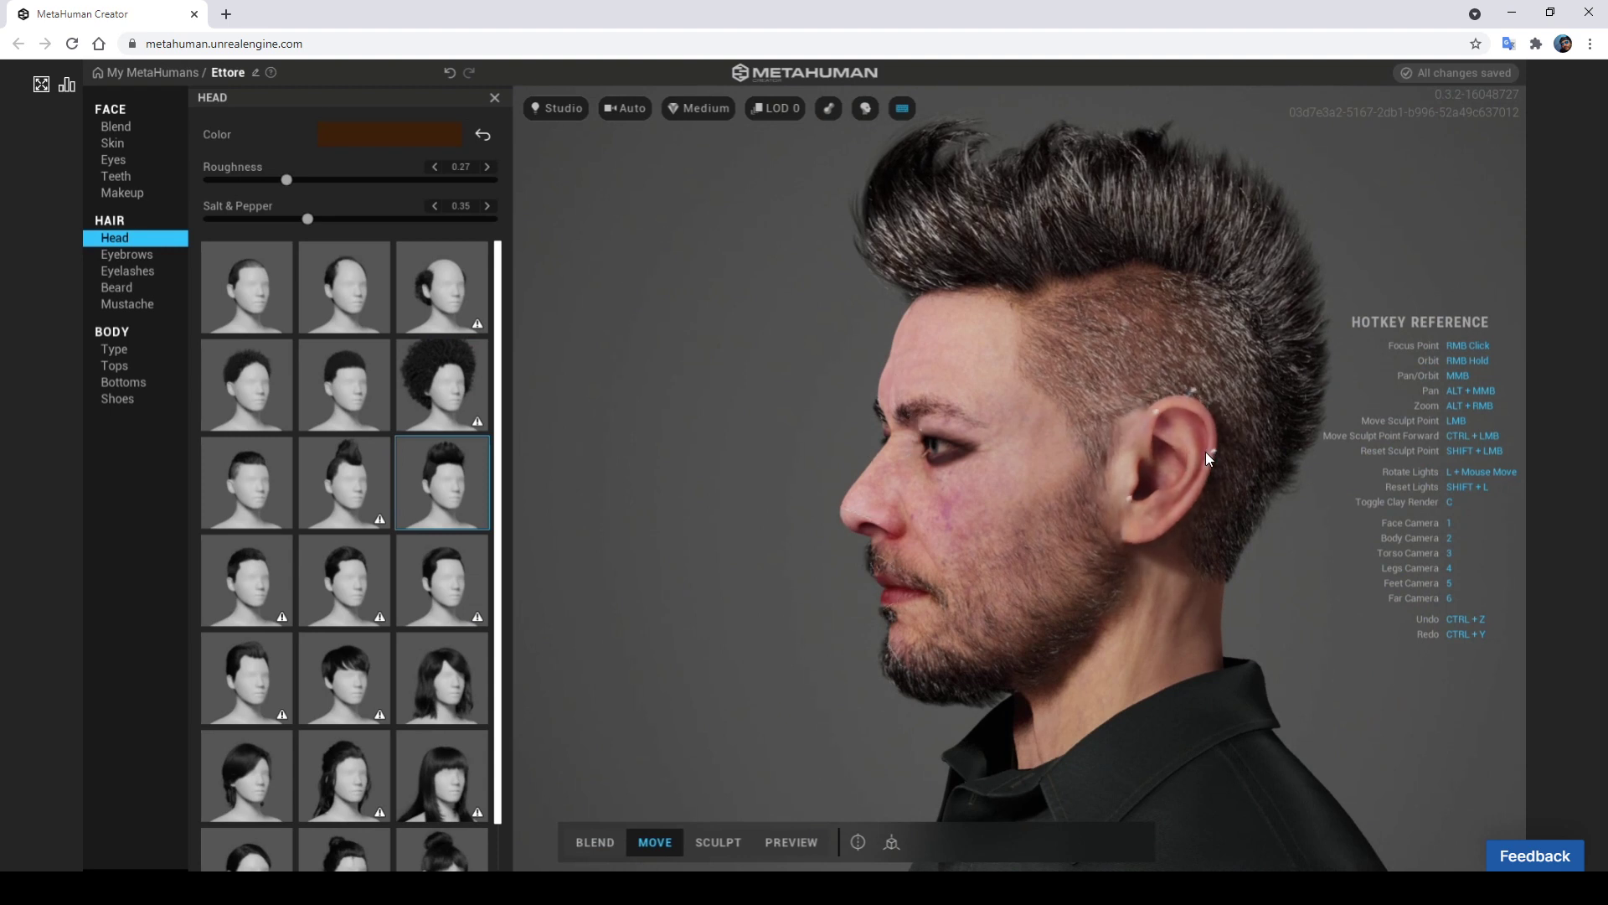
drag(1176, 438, 1161, 466)
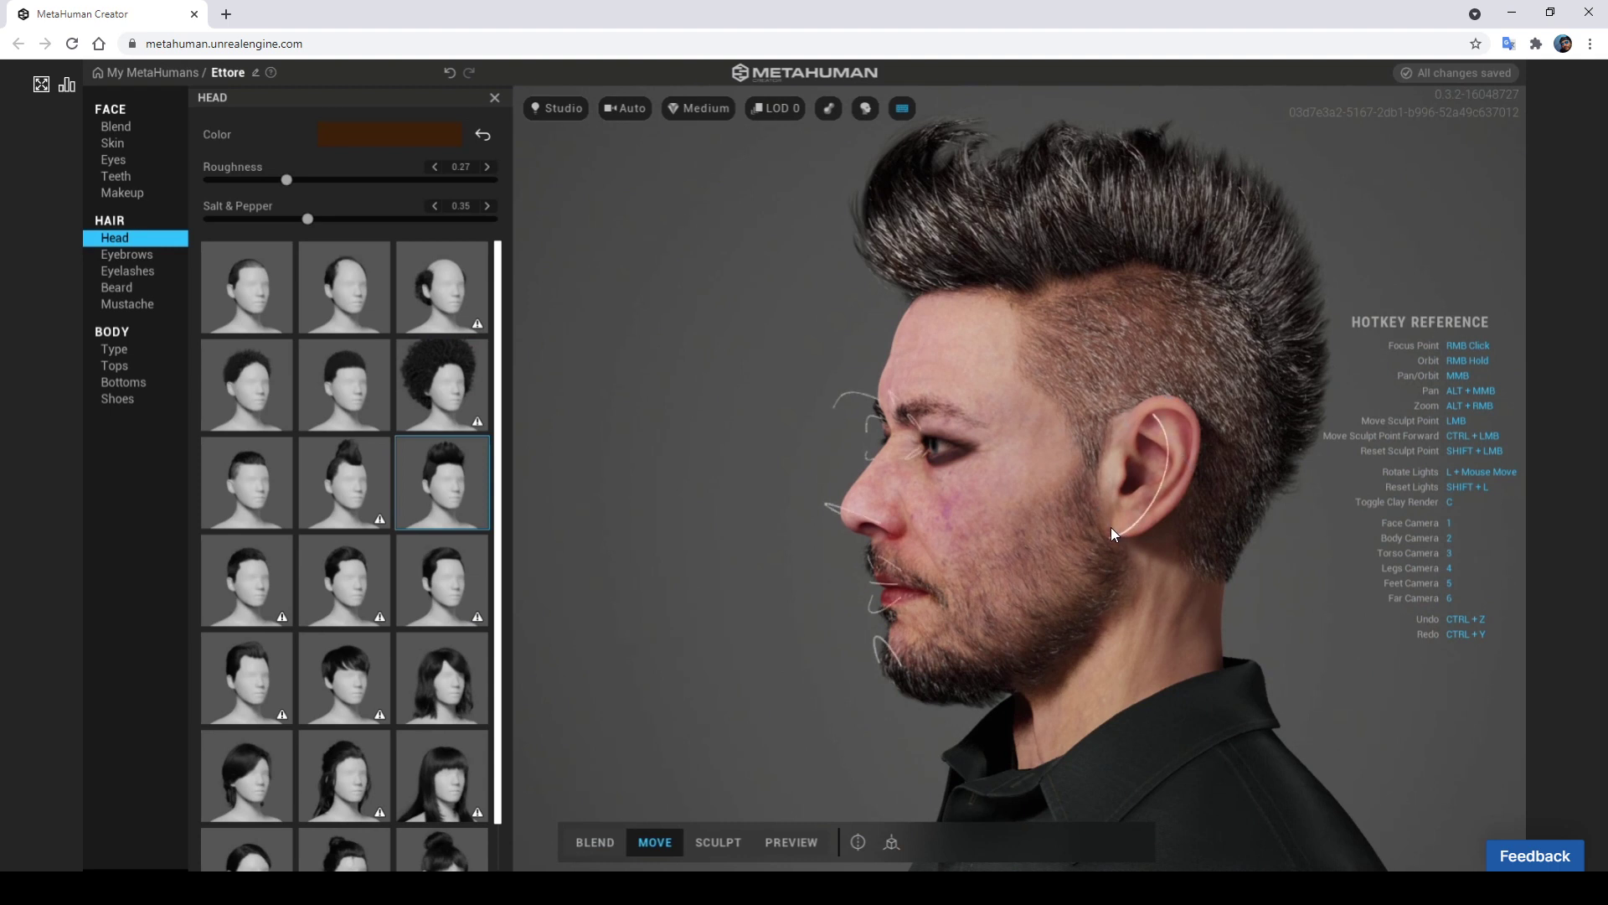
Apply the Medium Bob Curly hairstyle and view it from the front
click(431, 700)
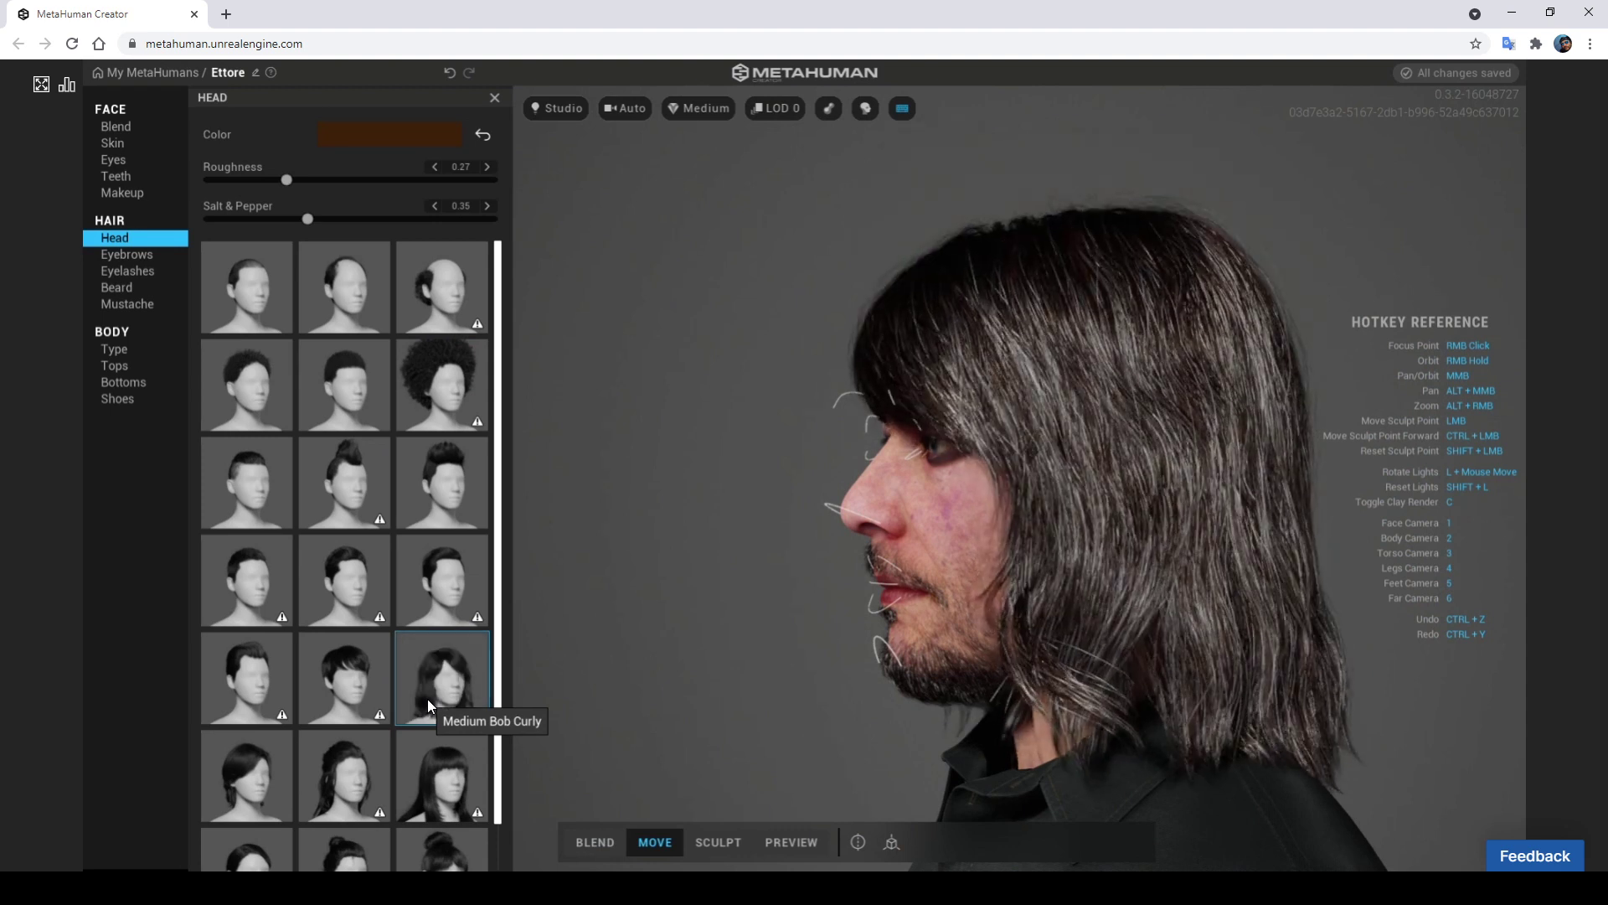
mouse_move(717, 592)
right_down()
mouse_move(967, 621)
mouse_move(1228, 562)
right_up()
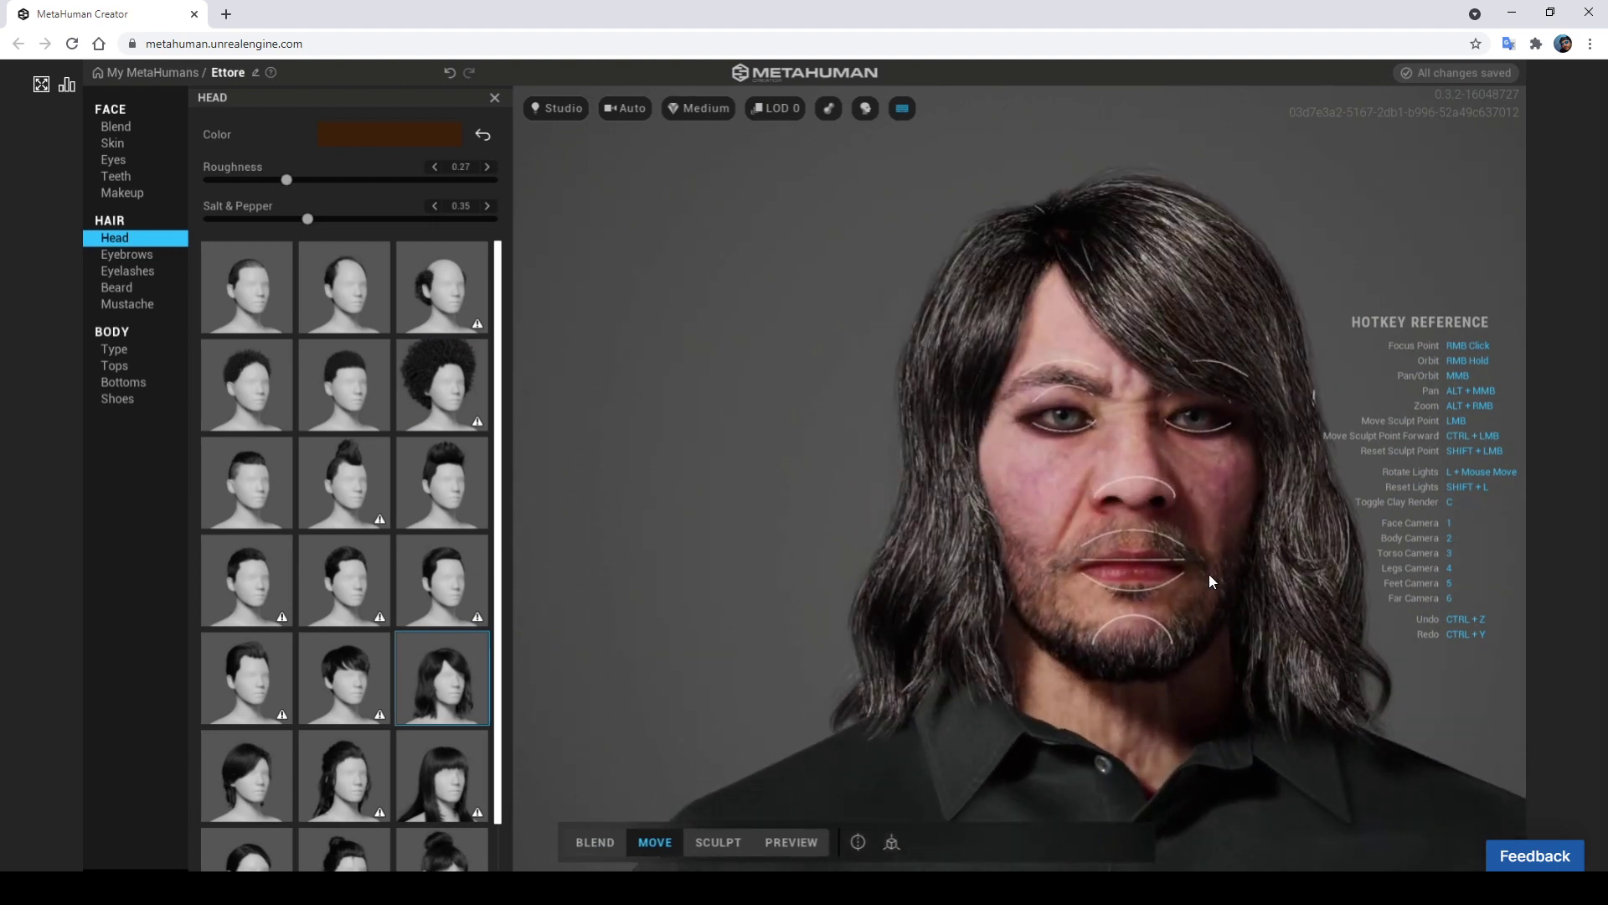
Lower the skin contrast from 1.00 to 0.03 and check the face from the side
click(117, 128)
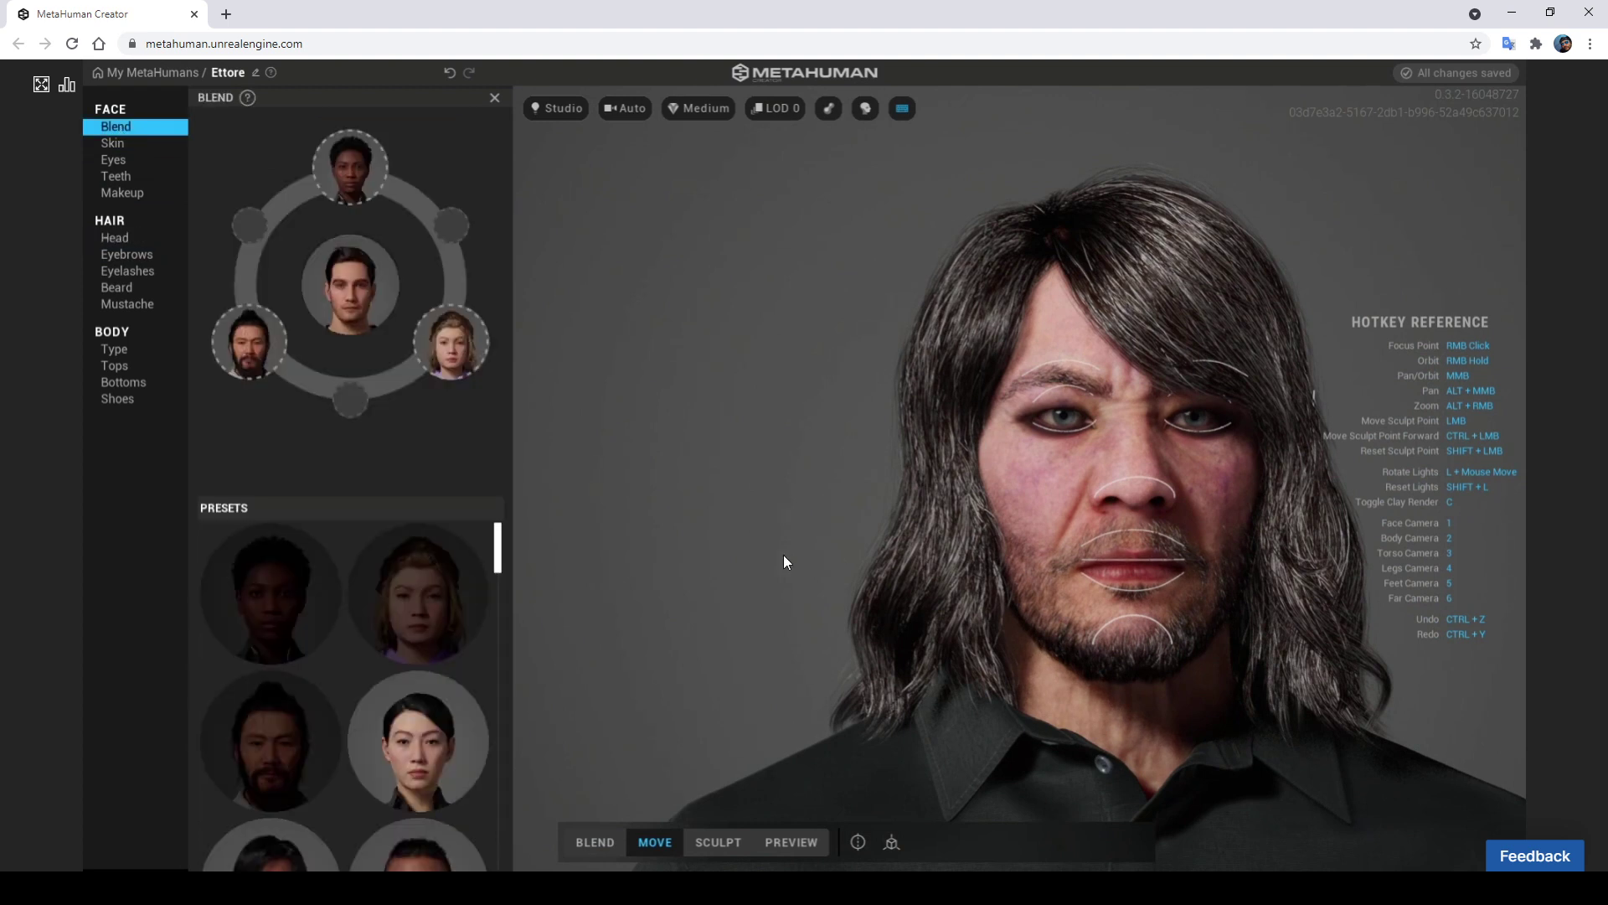
click(154, 148)
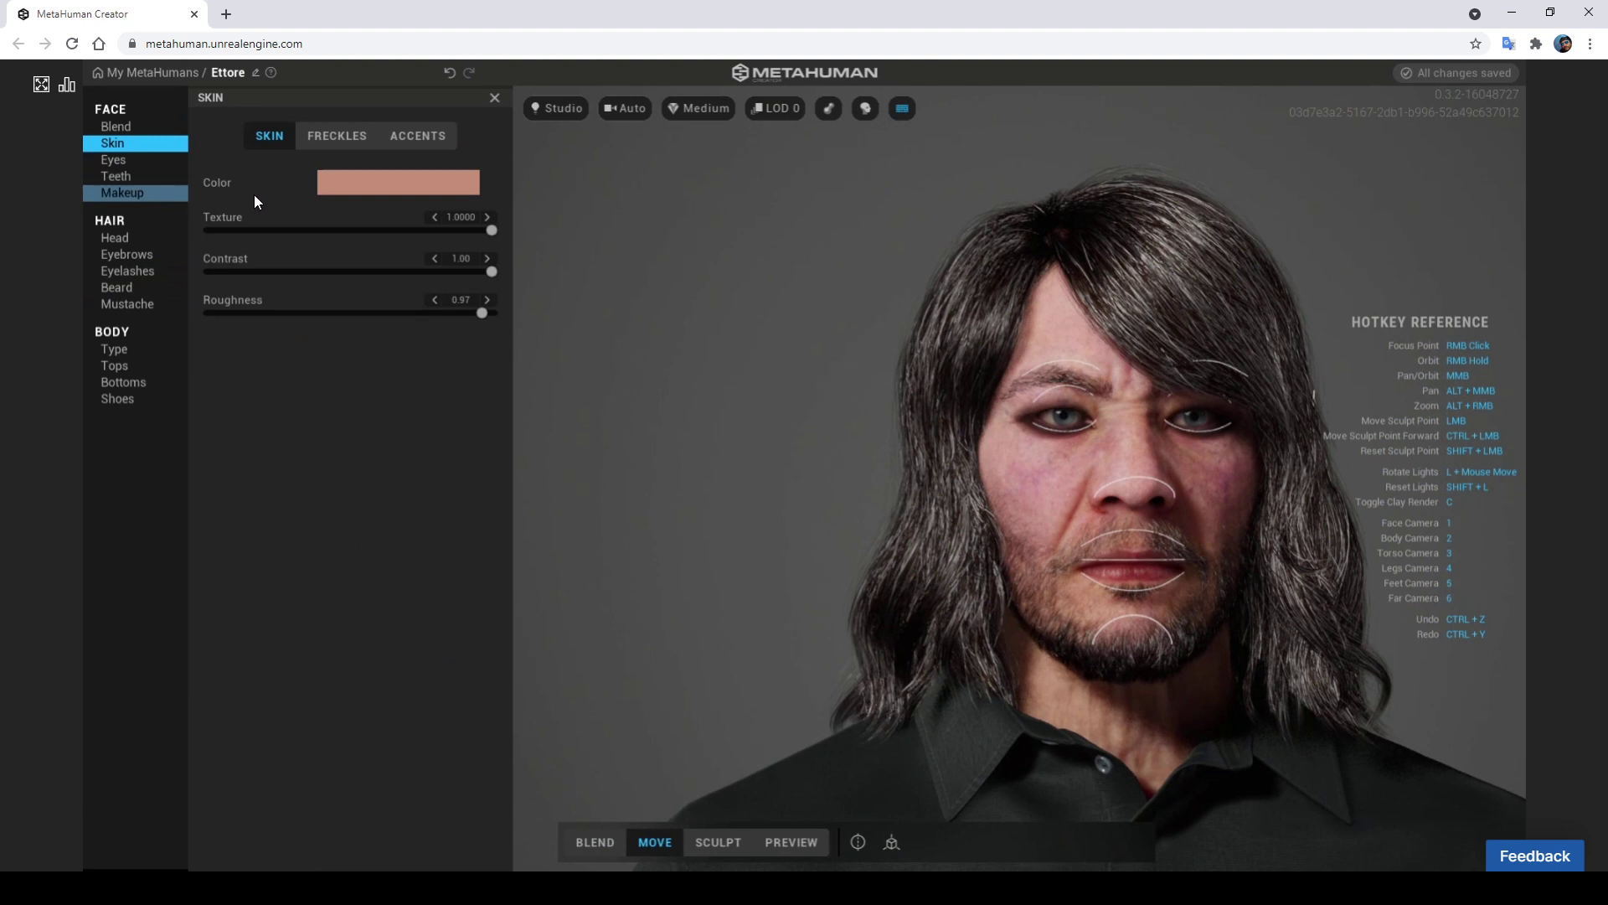
drag(382, 272, 217, 272)
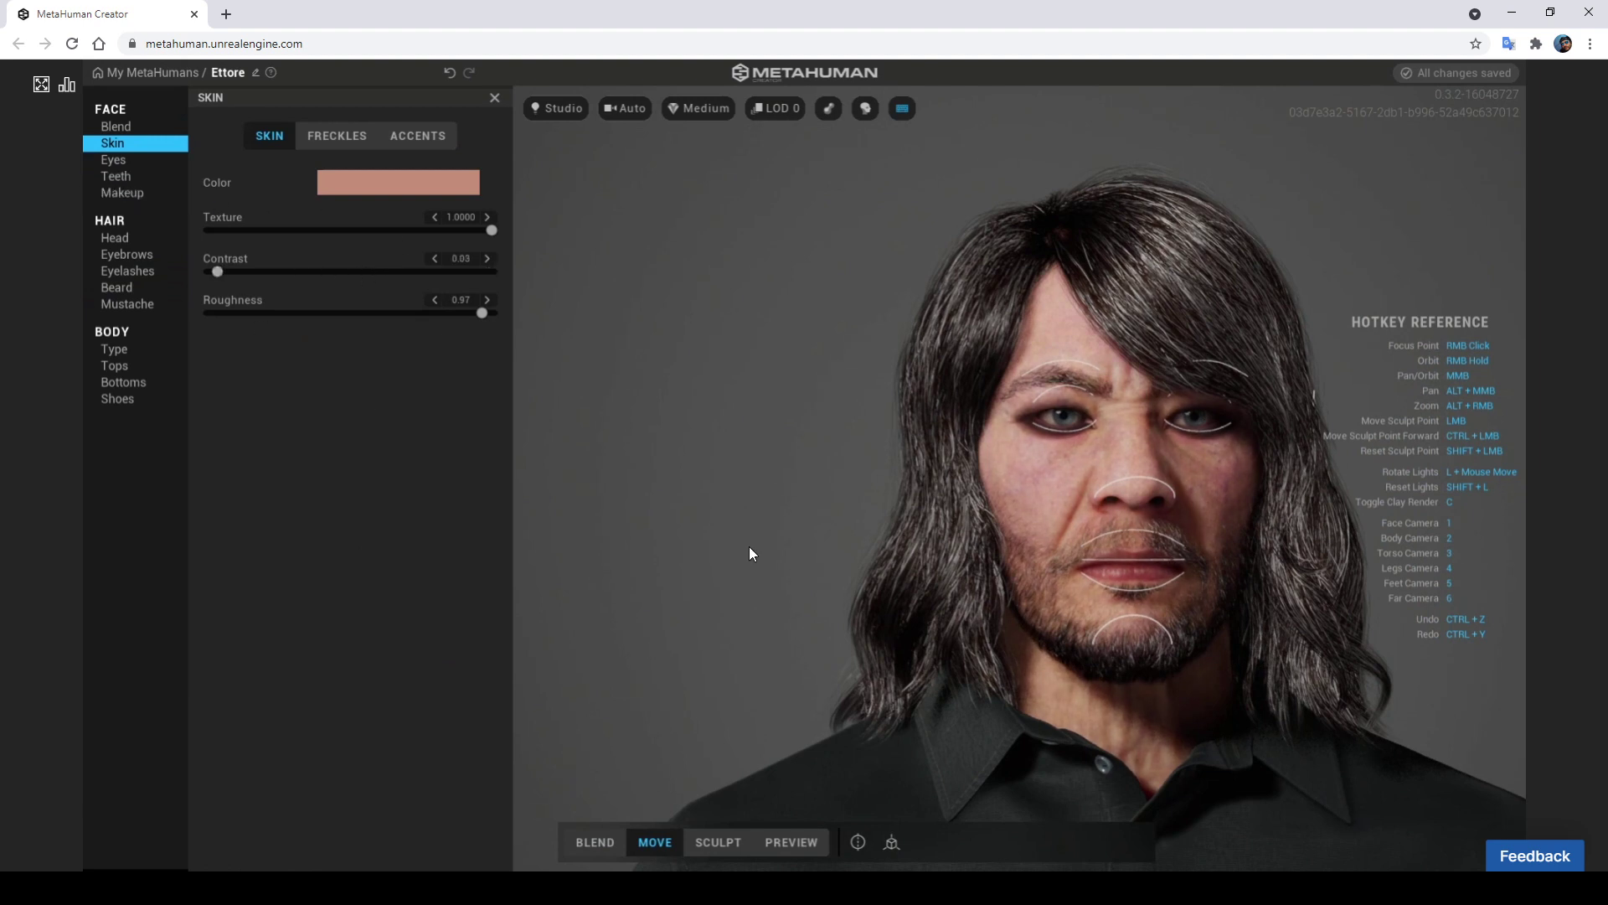
right_drag(841, 510, 655, 504)
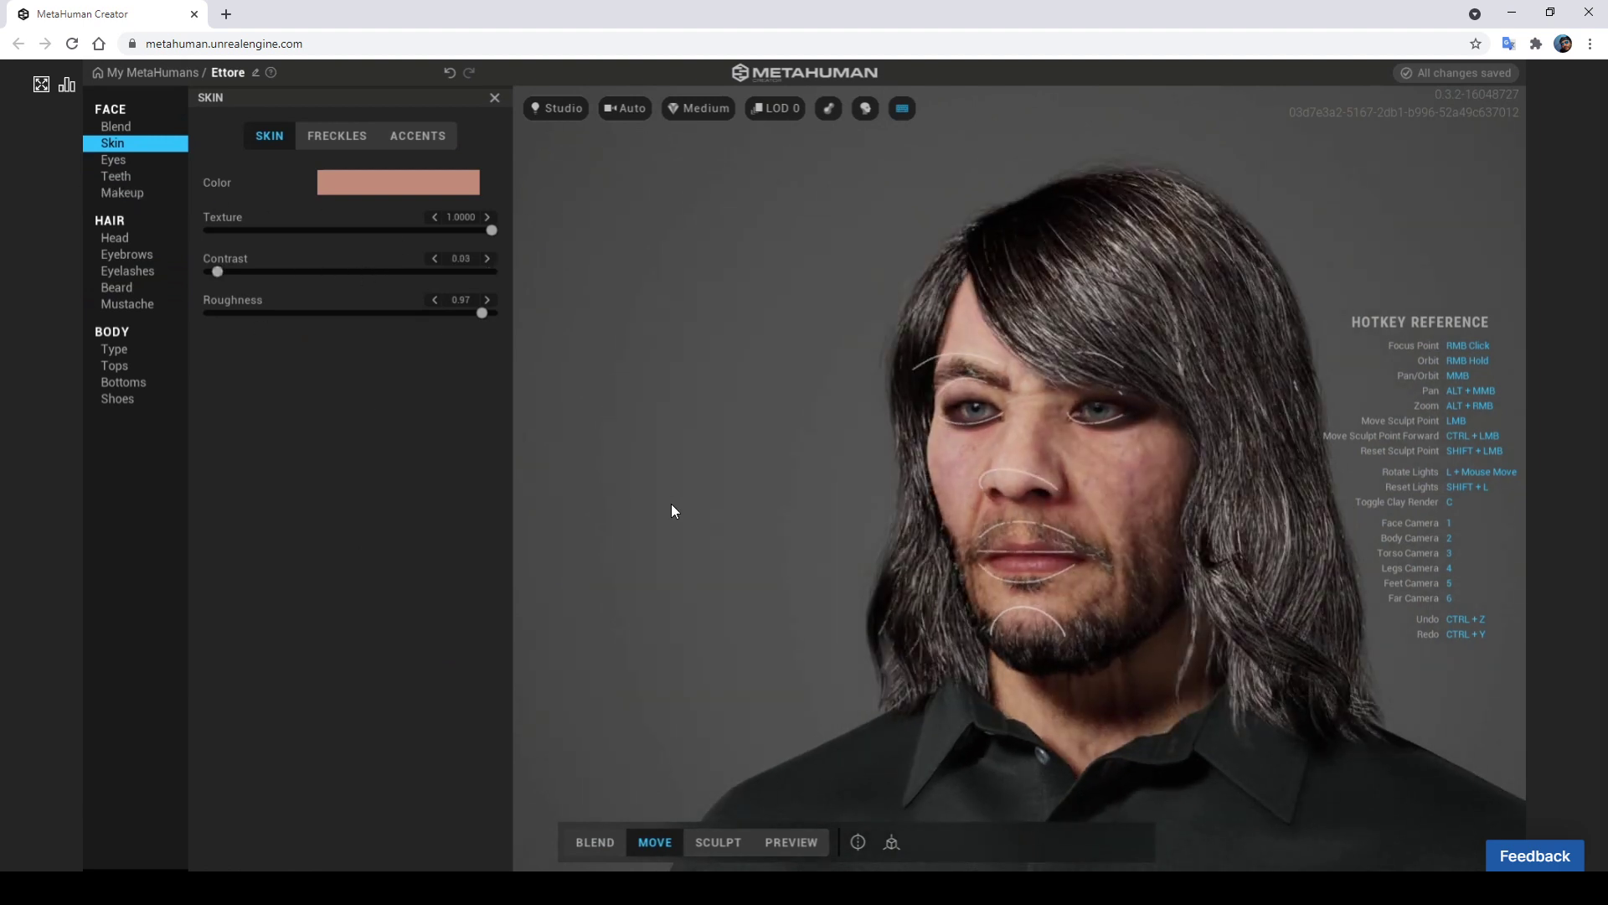
right_drag(759, 503, 845, 490)
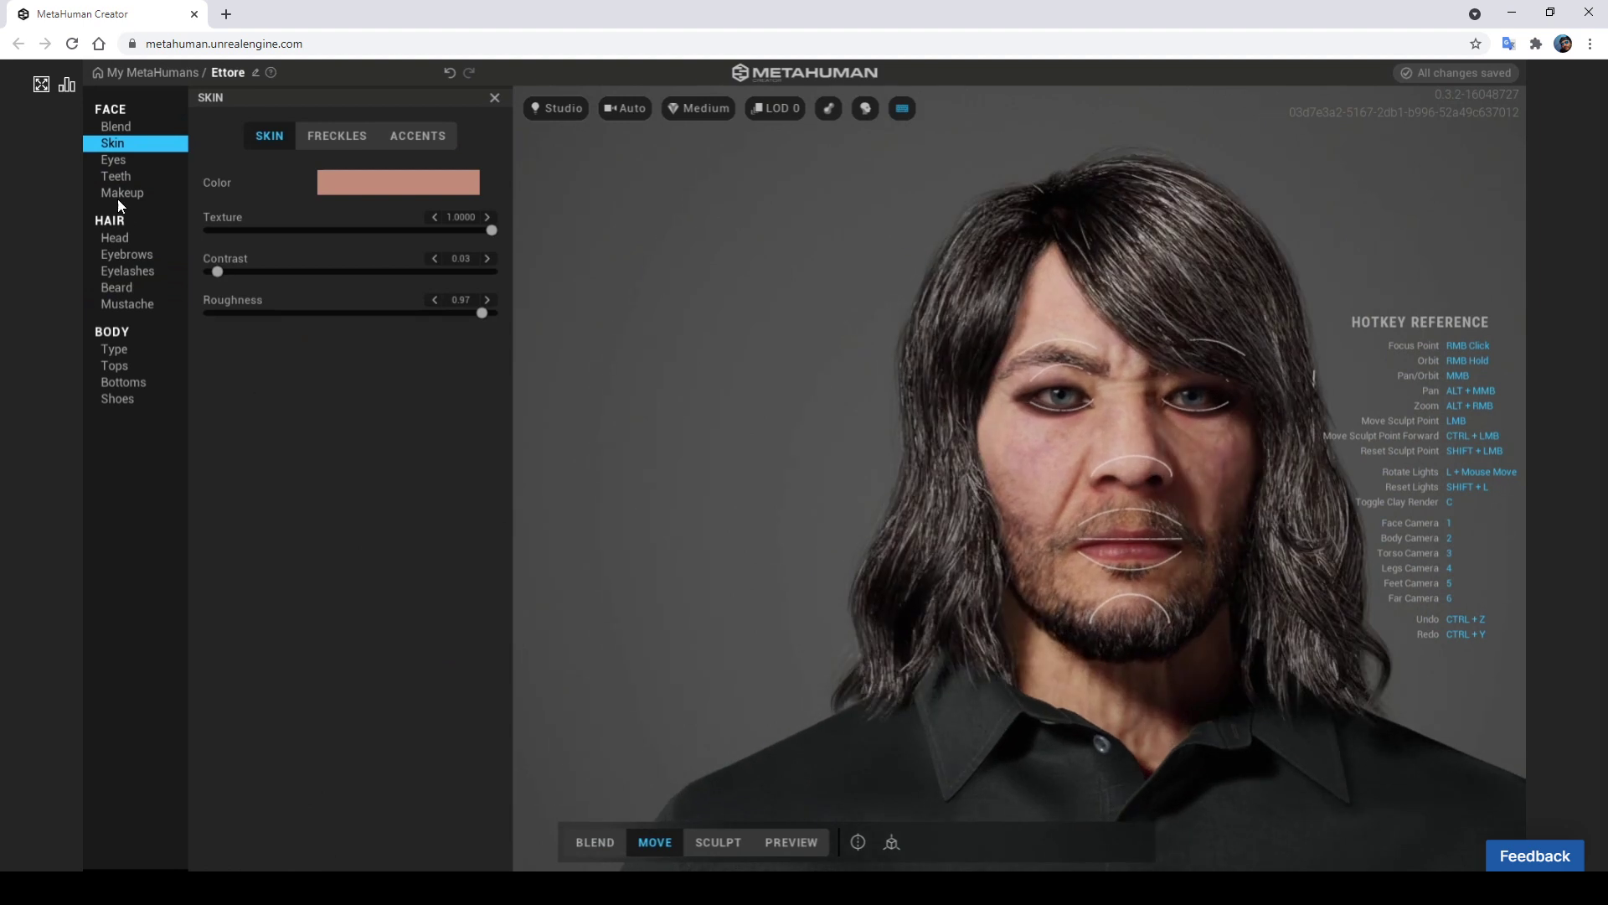
click(115, 238)
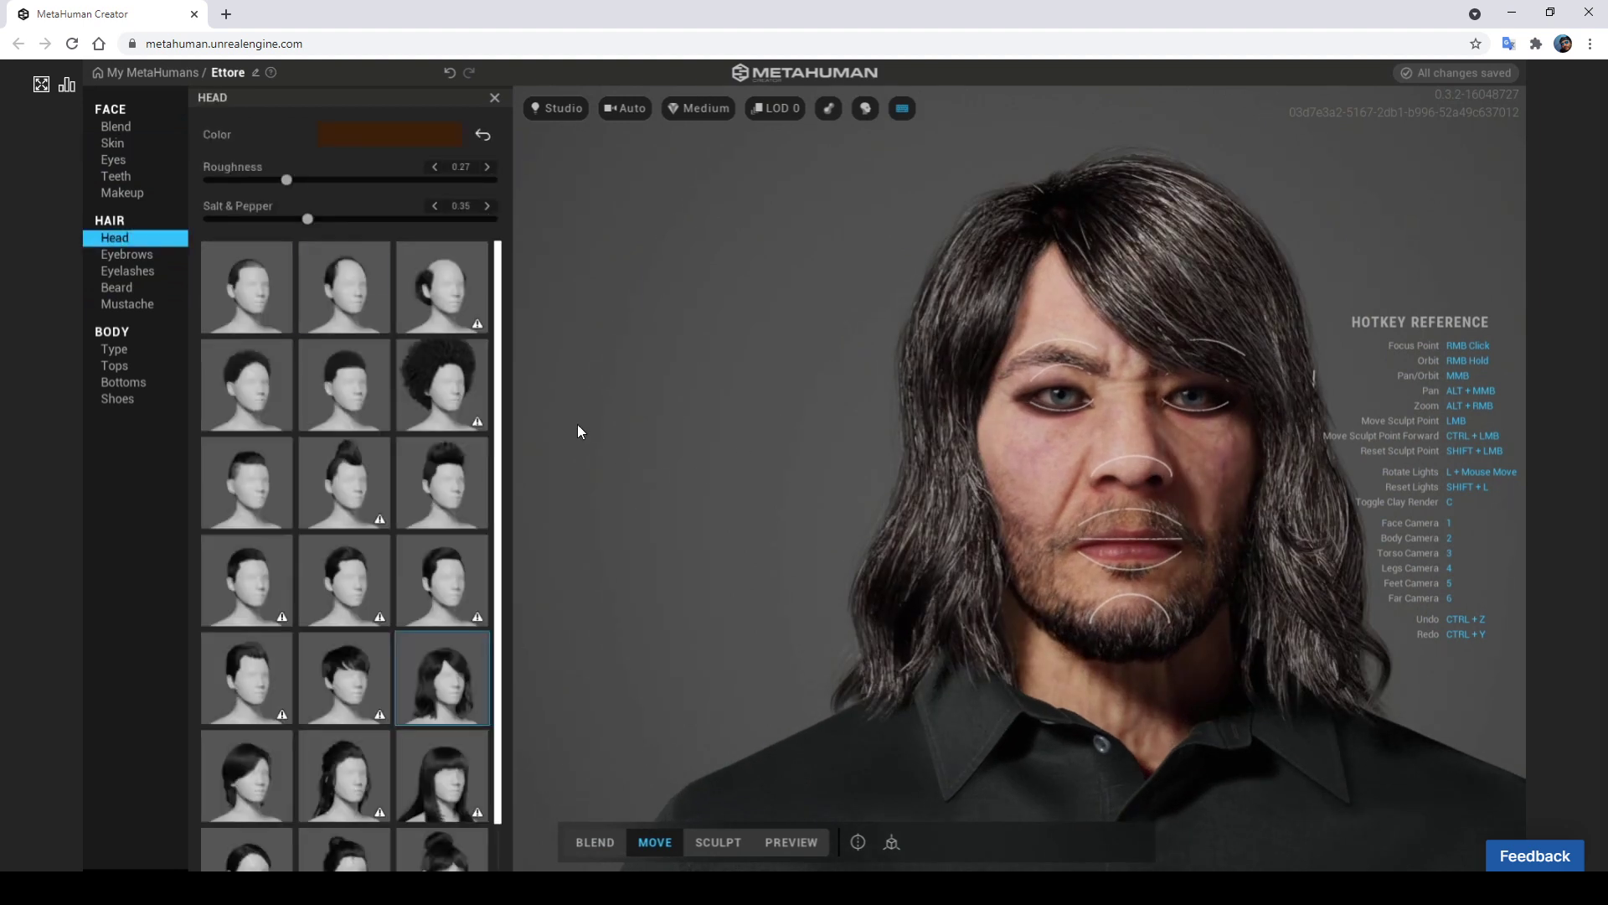
Try Recede Messy, then switch to Long Messy hair and inspect it from three-quarter, front and side
click(444, 253)
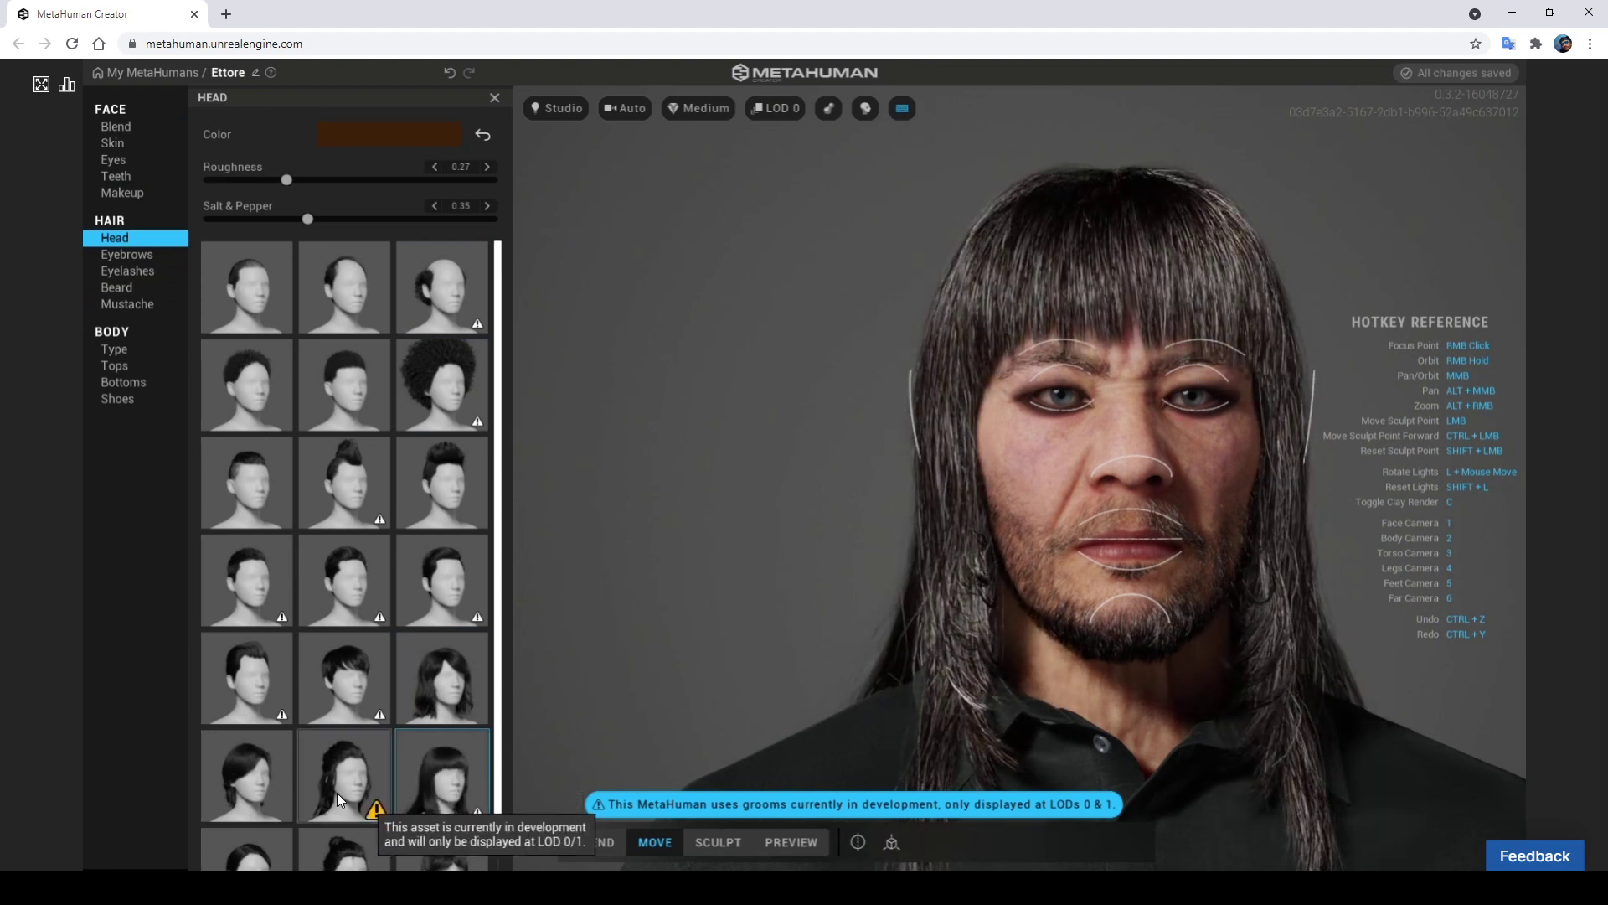
click(332, 766)
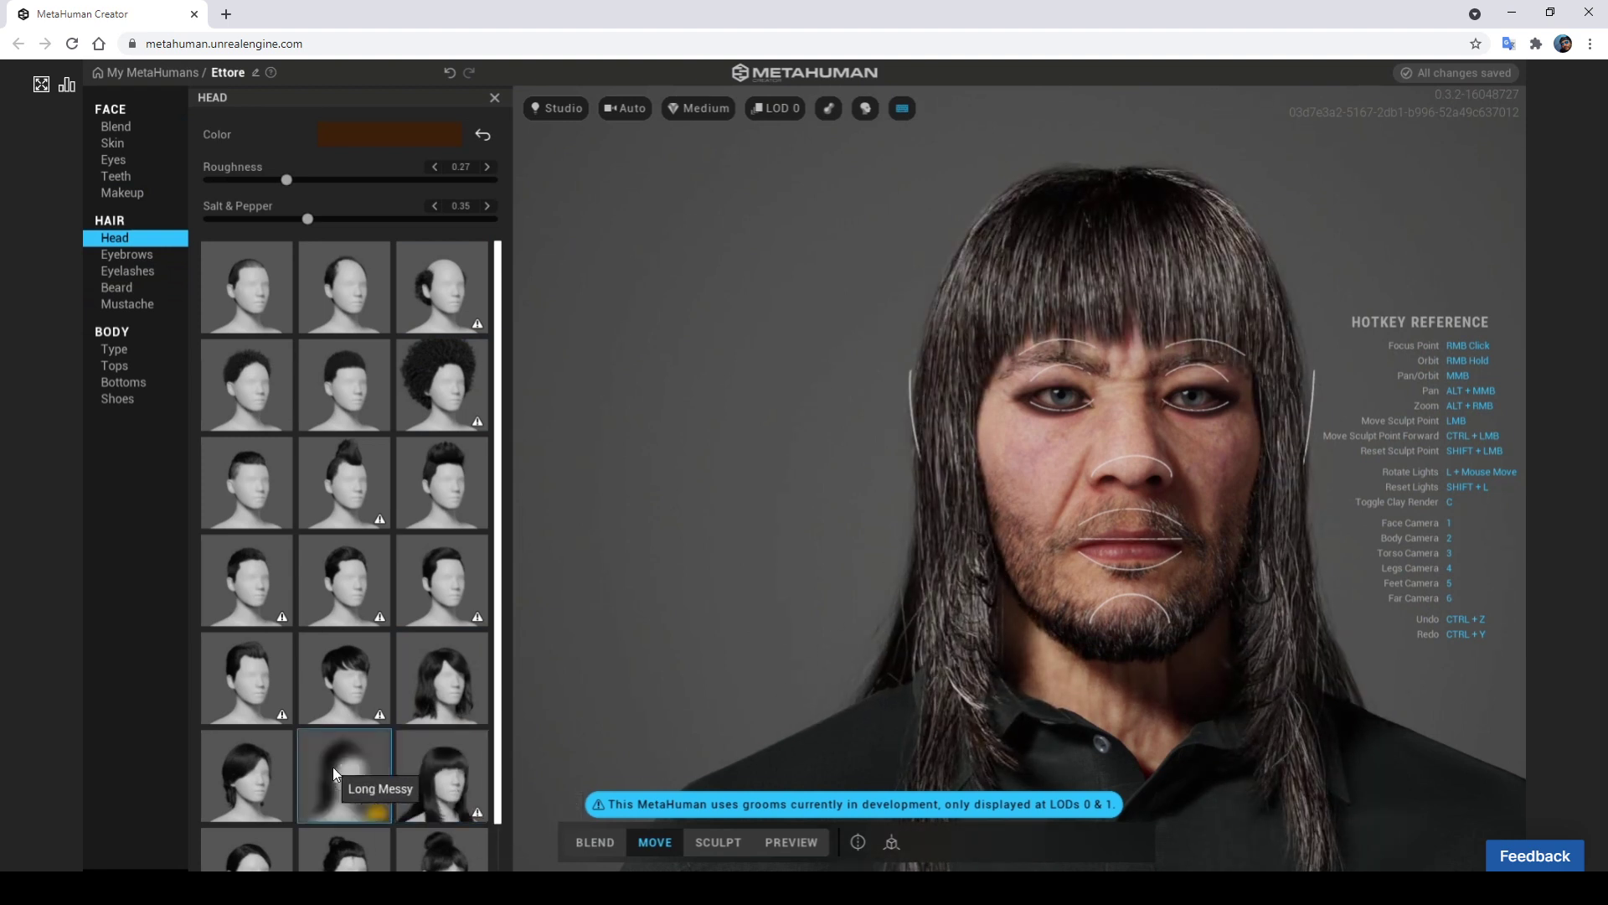
scroll(931, 526, down, 3)
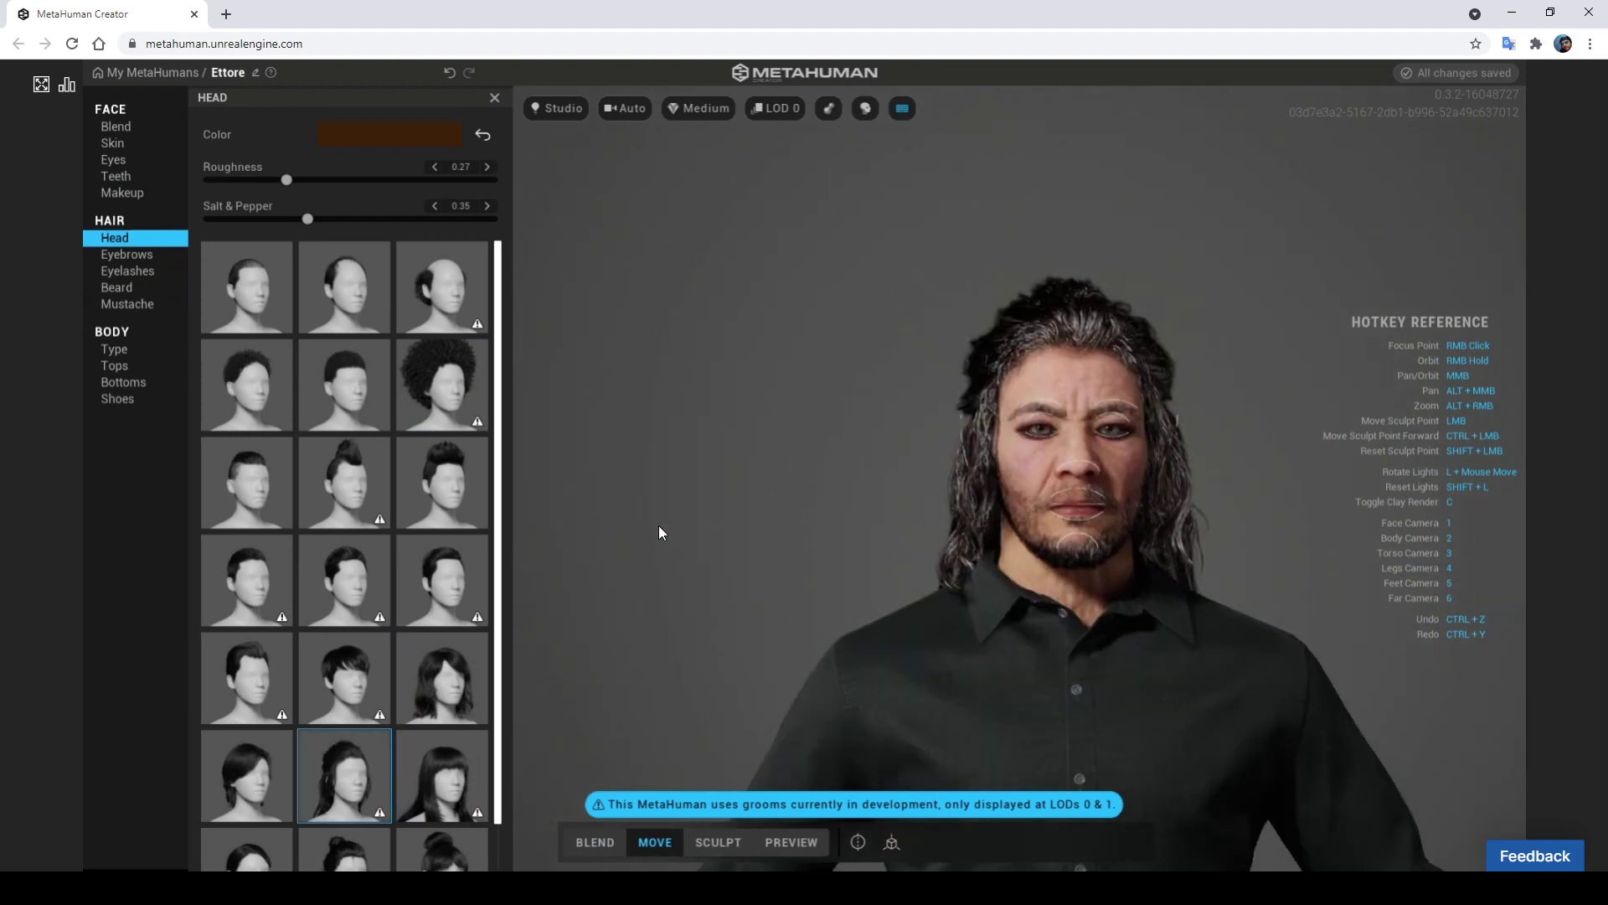
mouse_move(660, 528)
right_down()
mouse_move(909, 594)
mouse_move(734, 547)
mouse_move(596, 534)
mouse_move(1203, 572)
mouse_move(1382, 564)
mouse_move(1147, 564)
right_up()
scroll(1165, 424, up, 2)
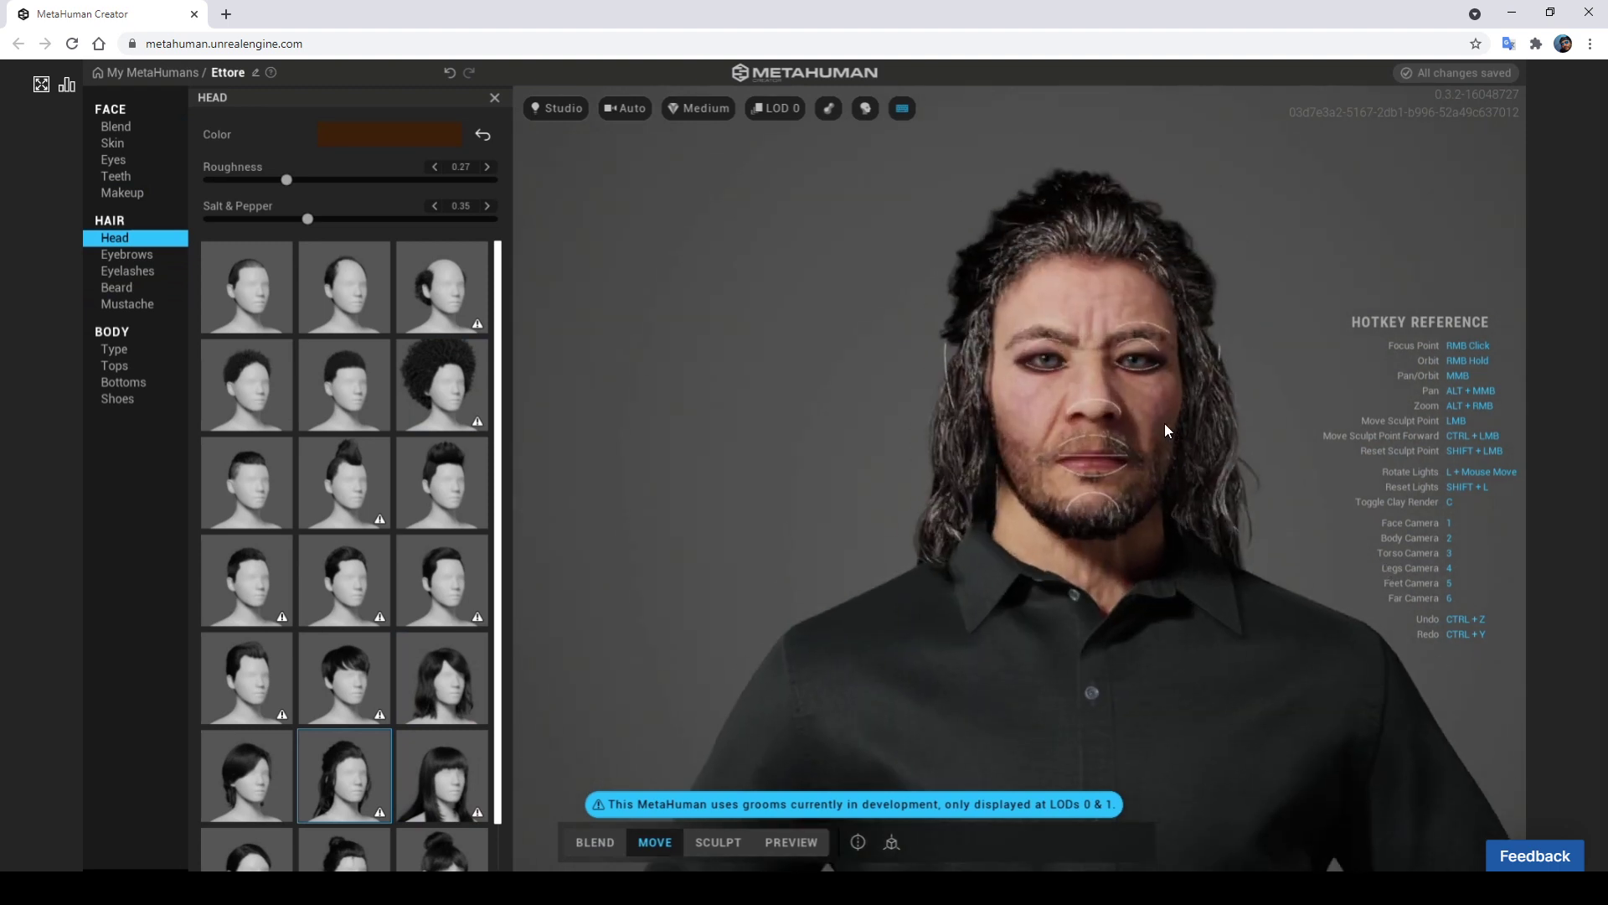
scroll(1165, 423, up, 3)
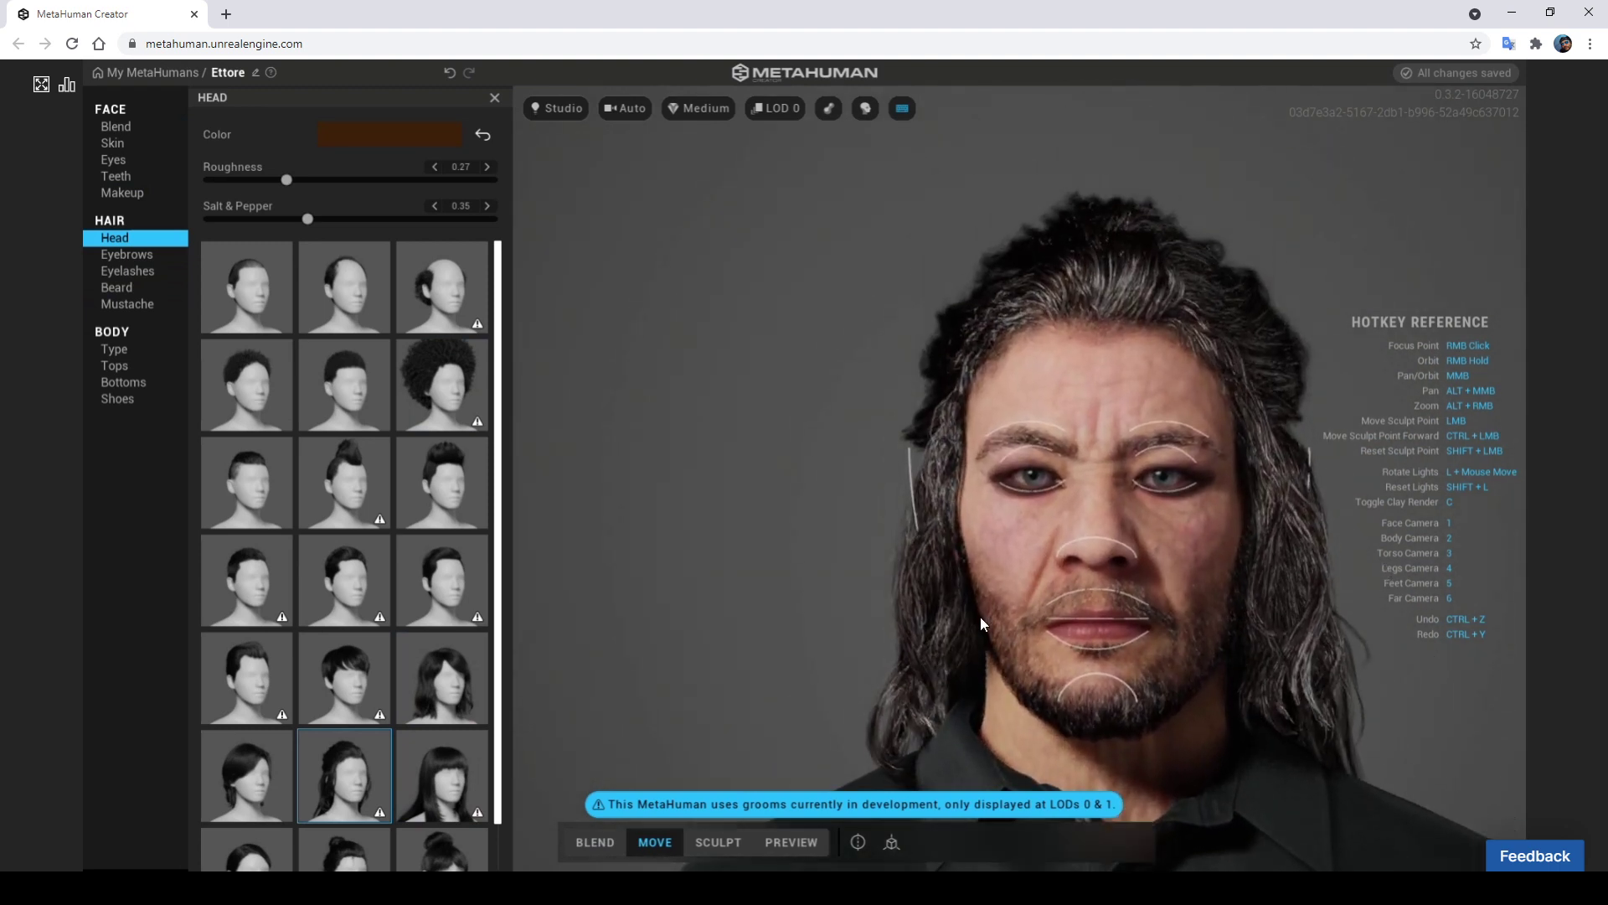
right_drag(981, 616, 719, 605)
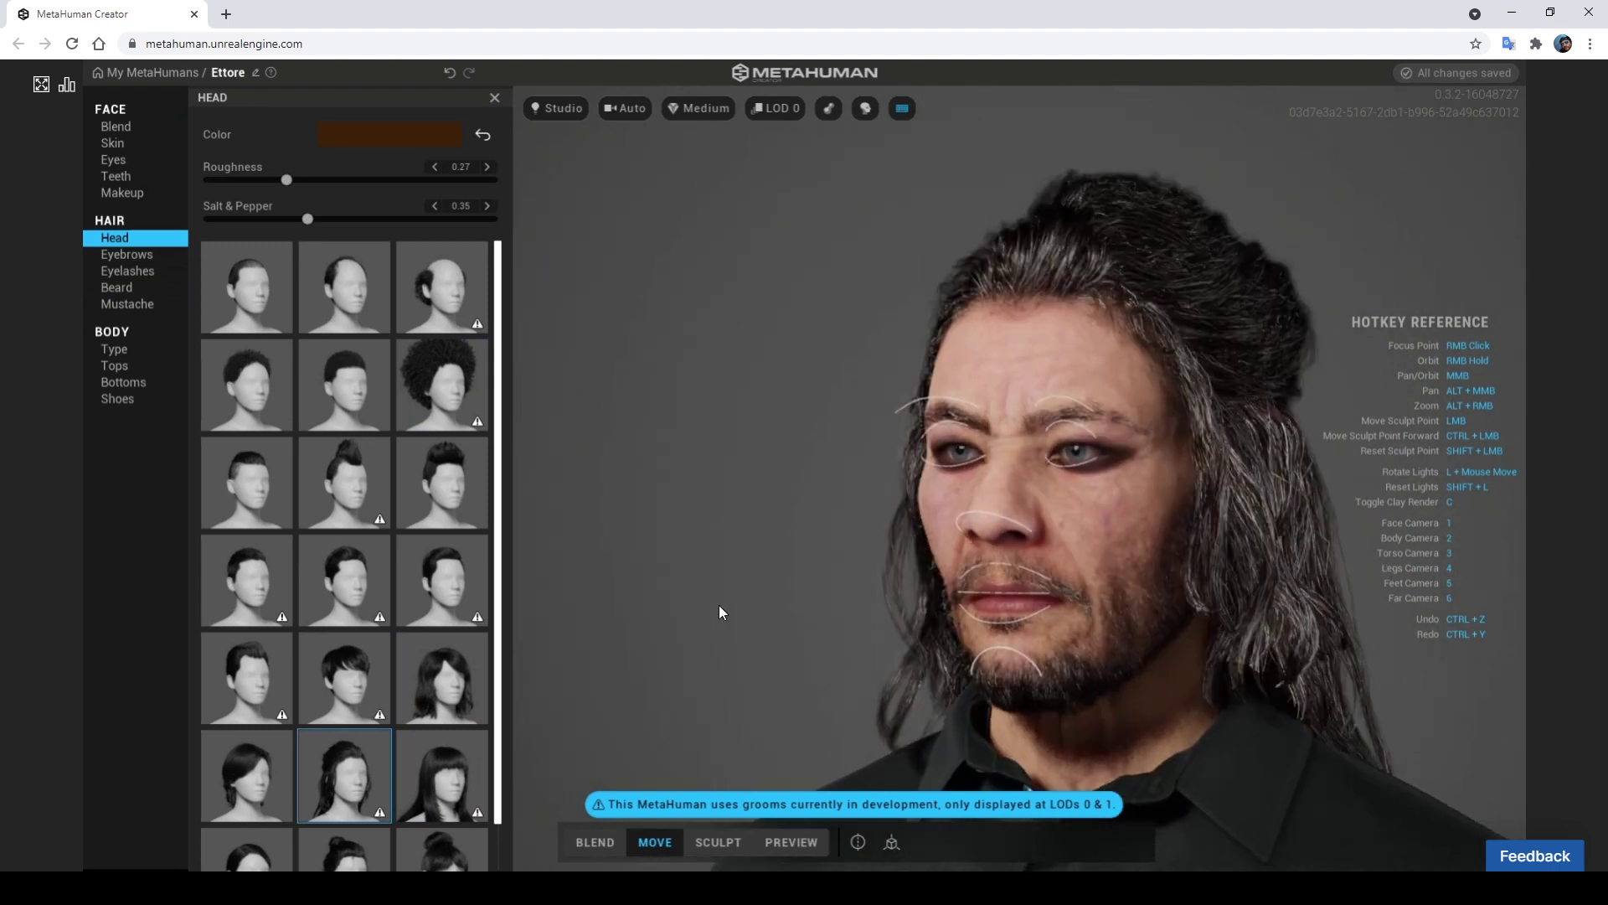
mouse_move(1186, 567)
right_down()
mouse_move(906, 517)
mouse_move(691, 516)
right_up()
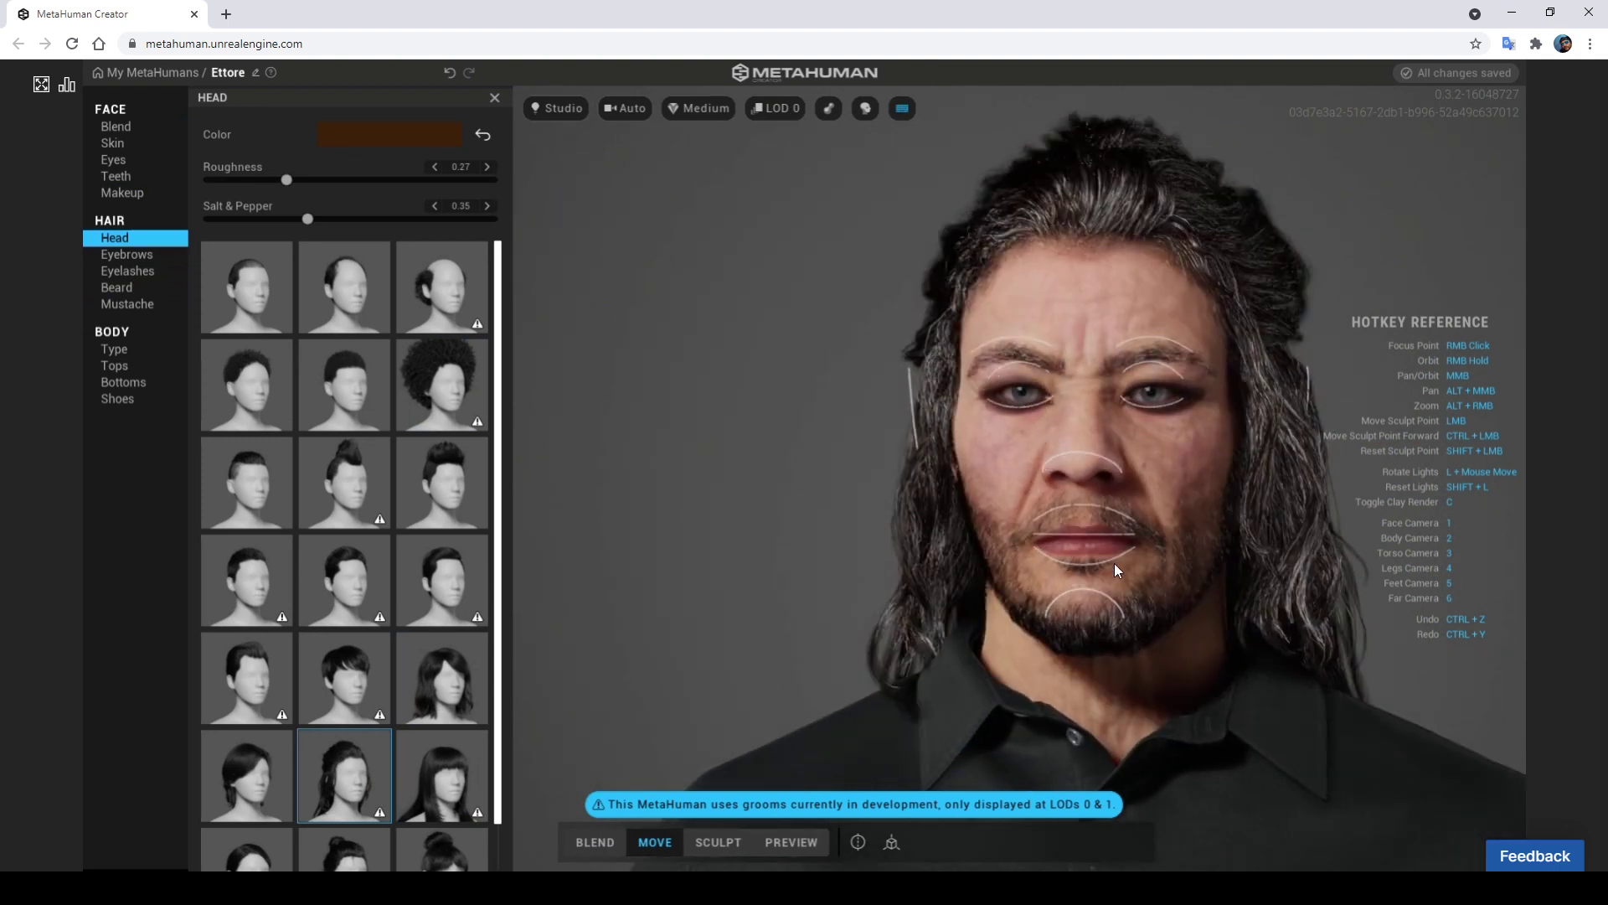
mouse_move(1020, 572)
right_down()
mouse_move(1093, 595)
mouse_move(1033, 595)
mouse_move(1362, 606)
right_up()
Drag the chin, lip and nose guides in profile to reshape them, then return to the front view
mouse_move(894, 606)
mouse_down()
mouse_move(910, 643)
mouse_move(897, 608)
mouse_up()
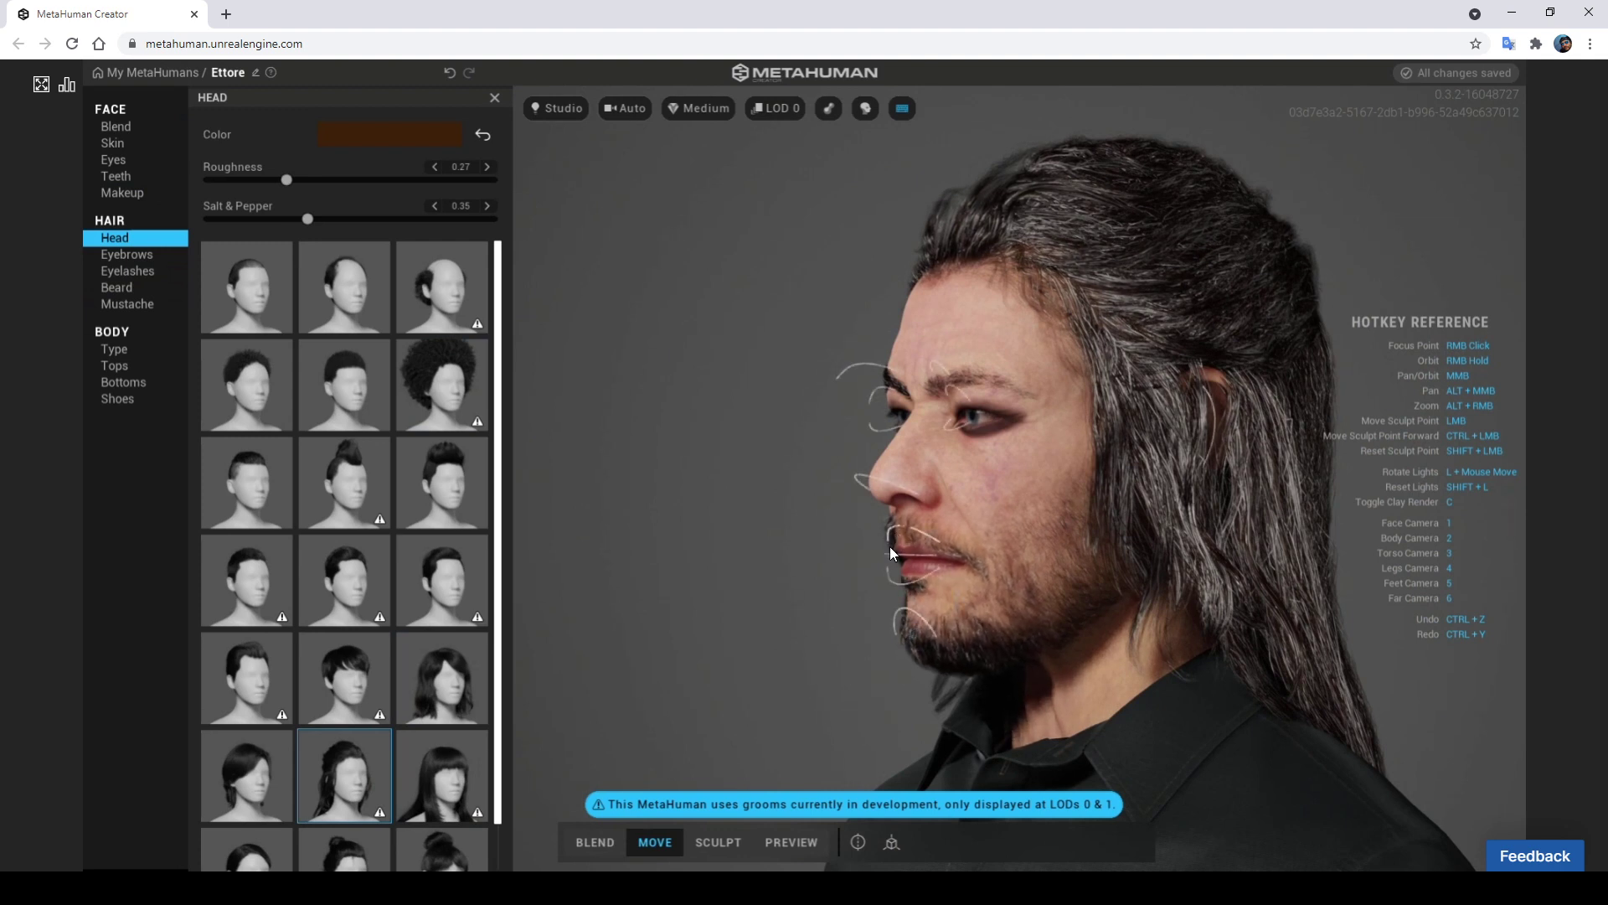
drag(893, 529, 894, 529)
drag(891, 395, 861, 389)
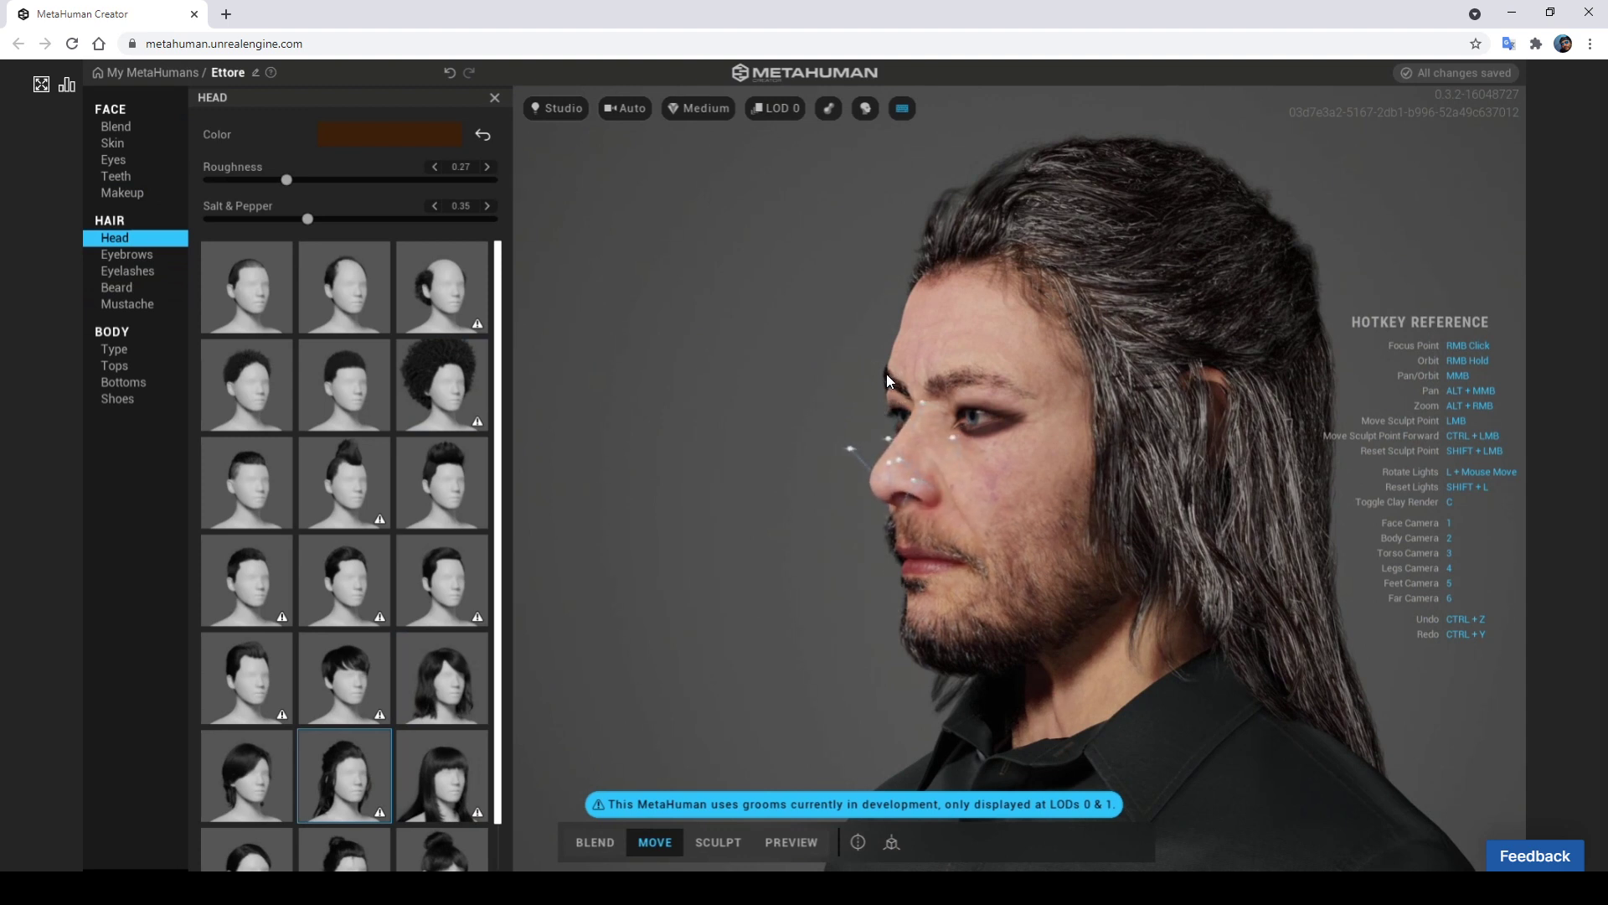
right_drag(762, 533, 1181, 501)
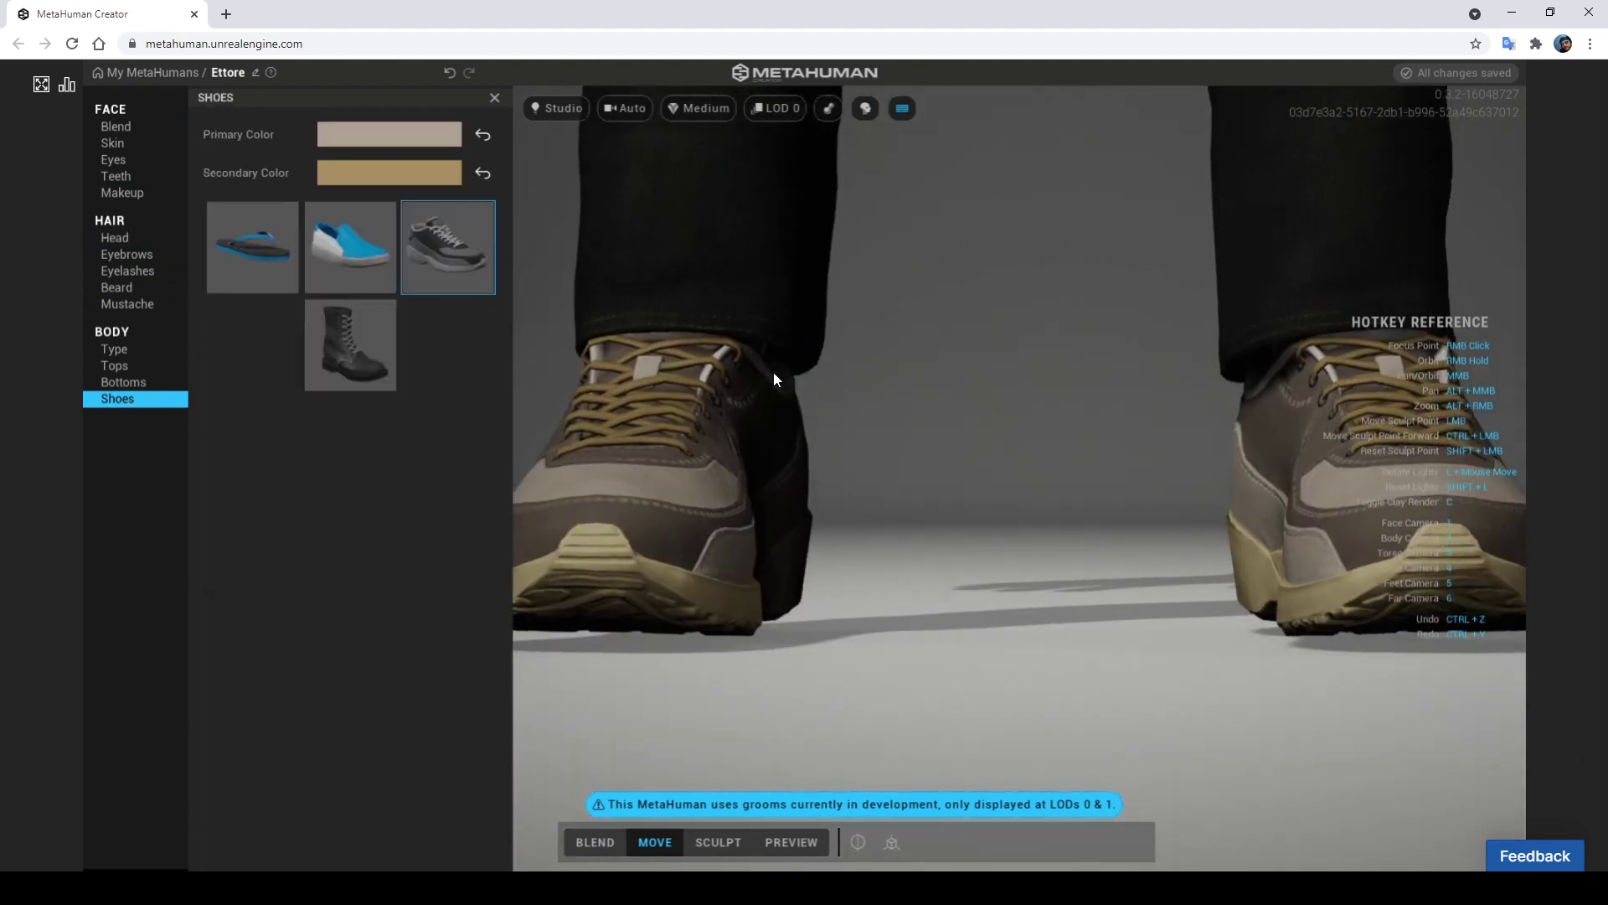
Try the Hoodie and the sweater on, then go back to the Button Down Shirt
click(148, 381)
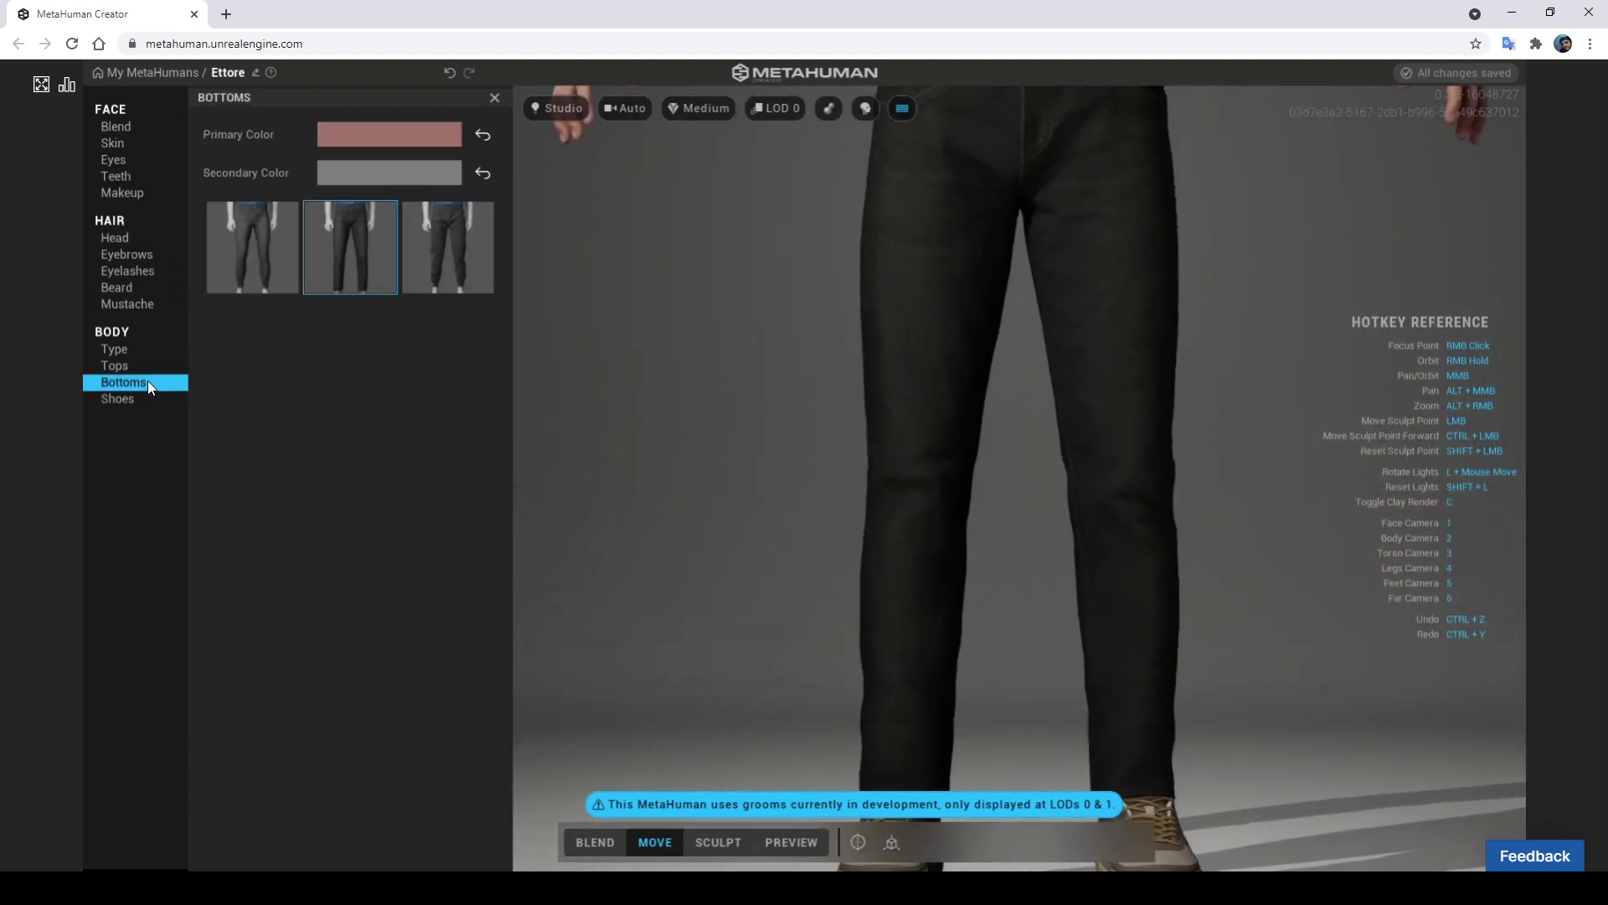
click(125, 371)
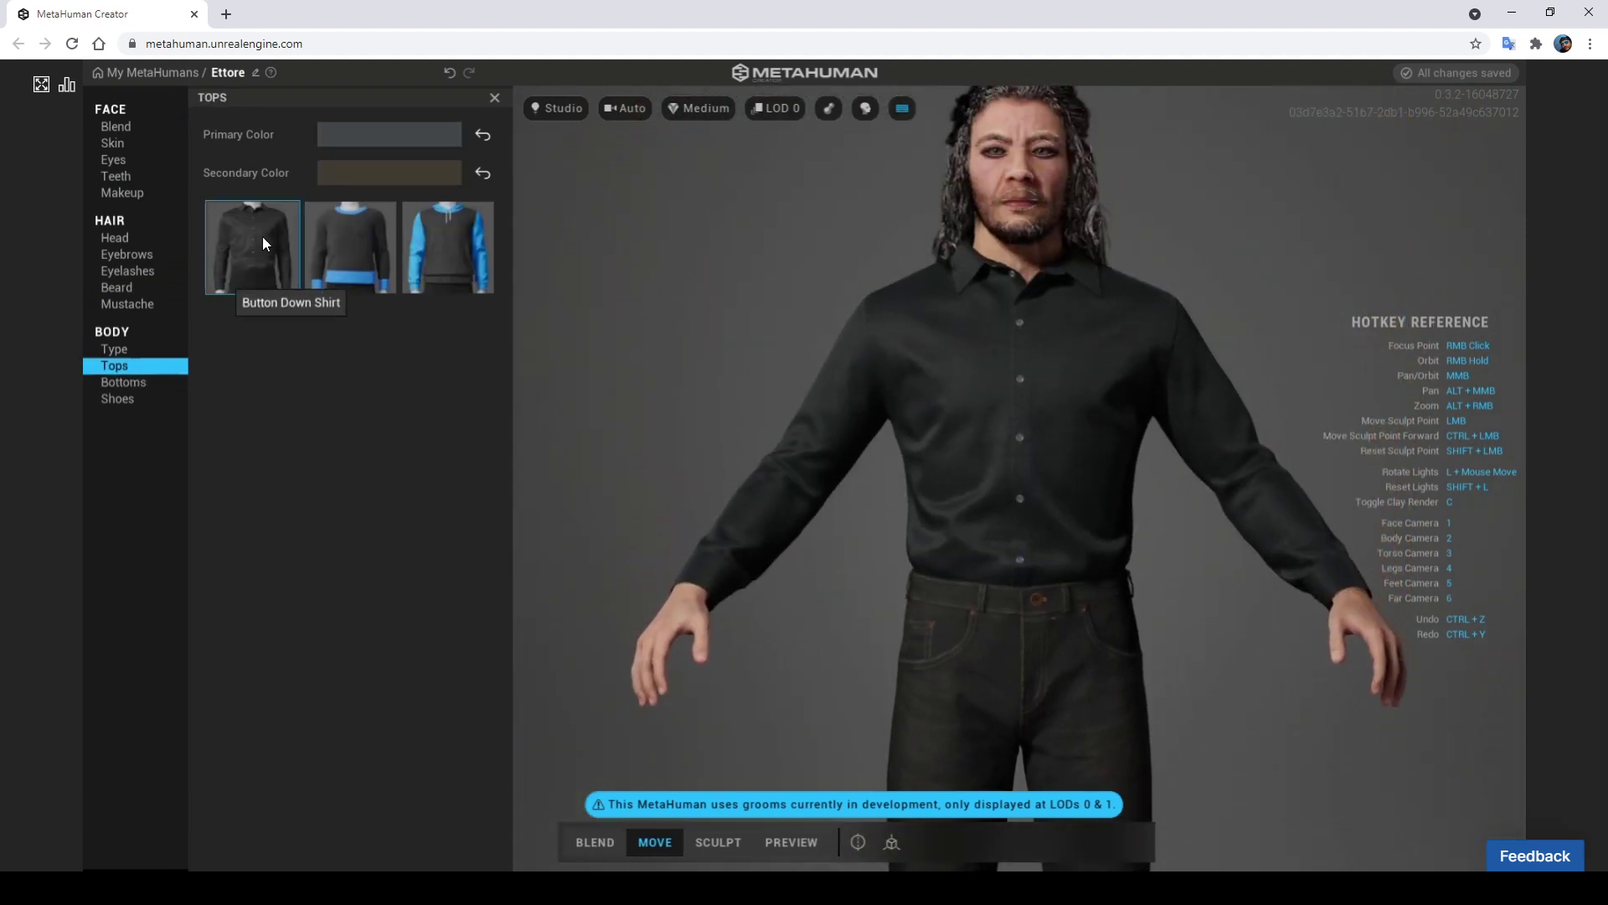
click(443, 242)
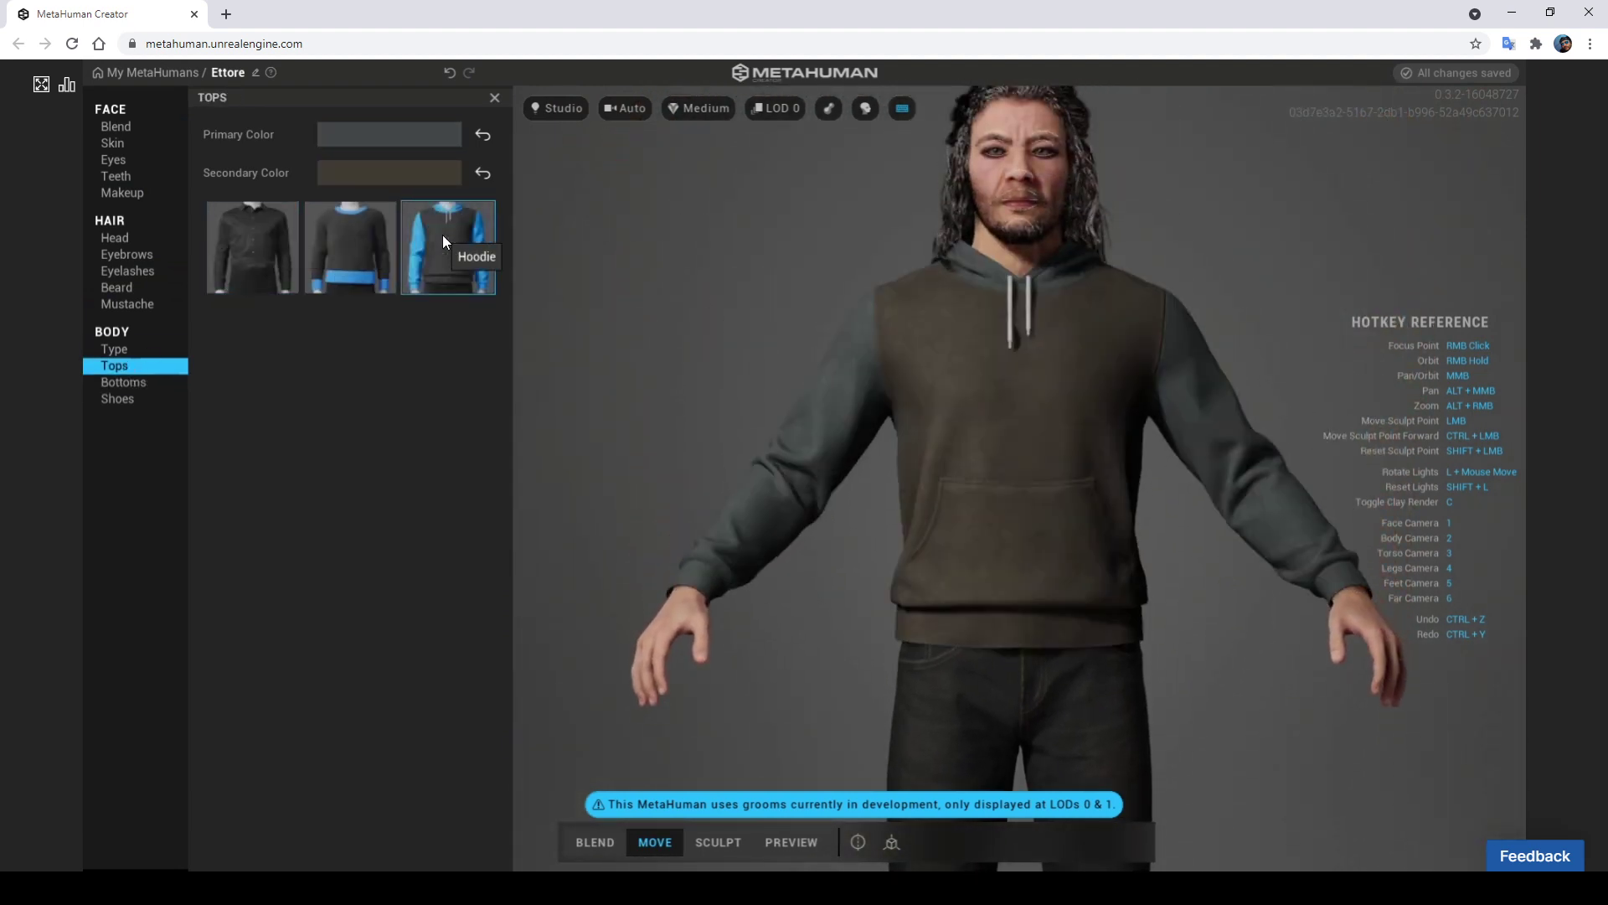
click(362, 251)
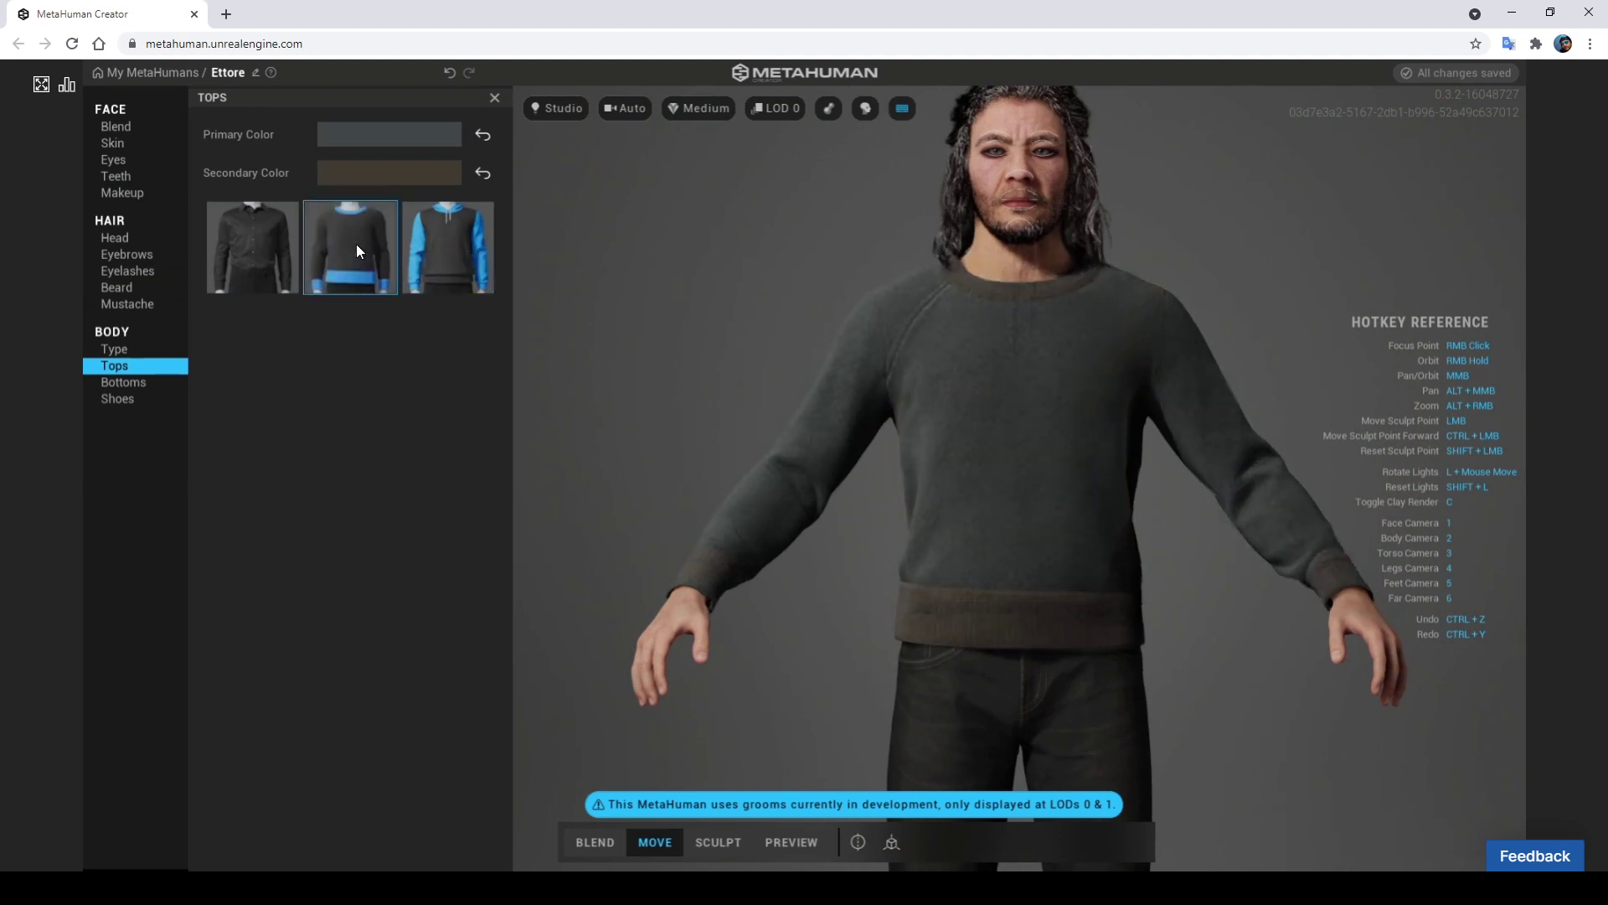
click(267, 251)
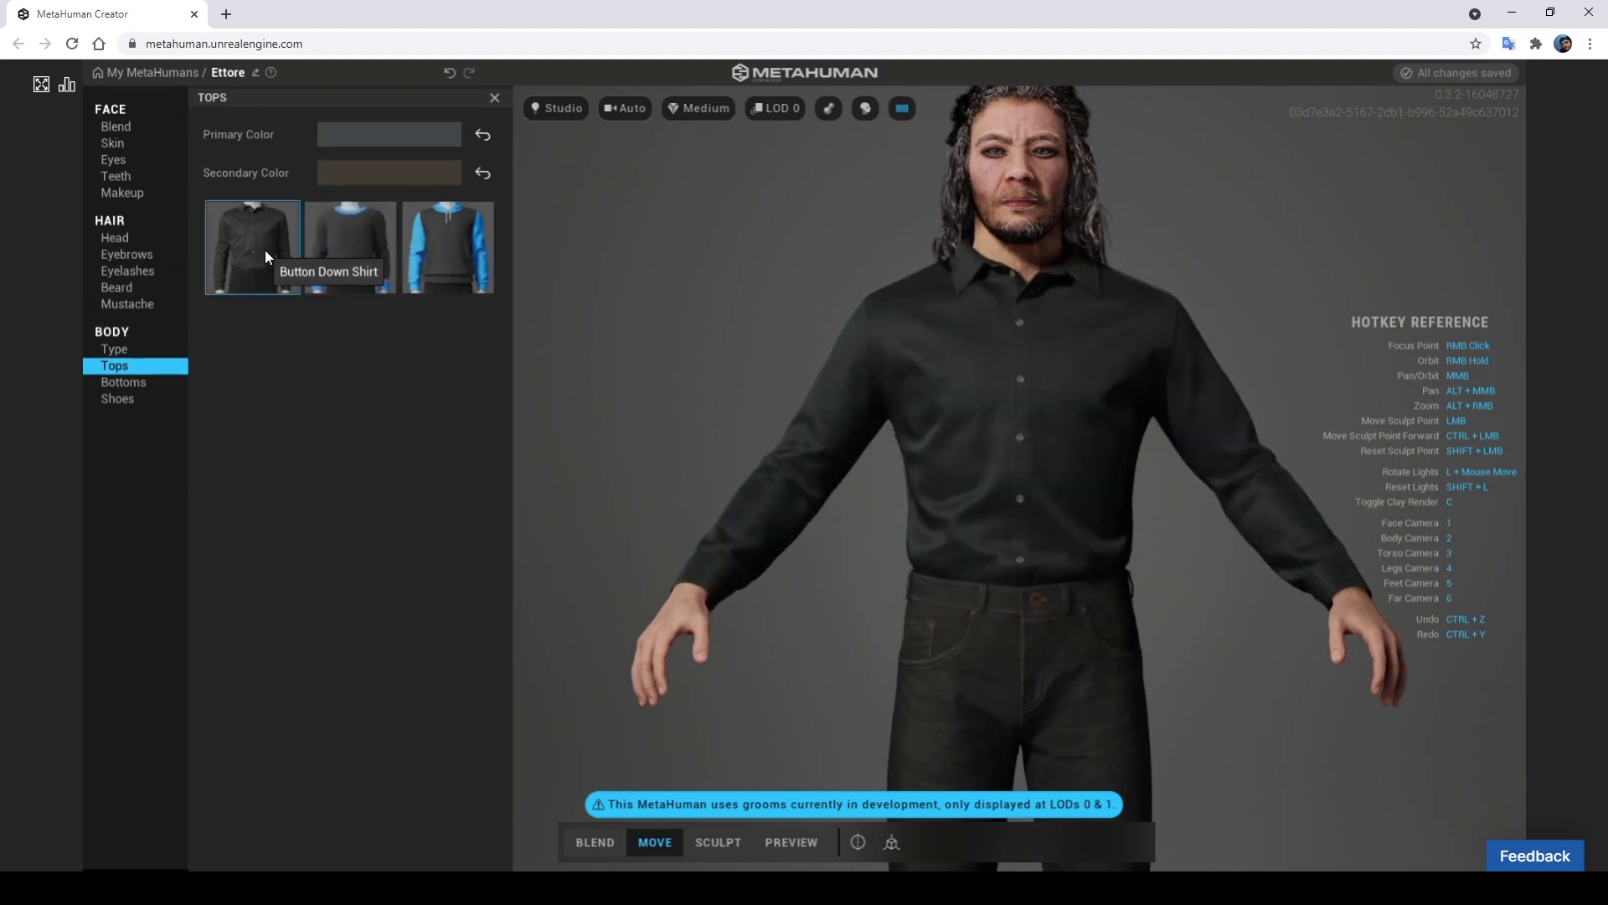
click(115, 350)
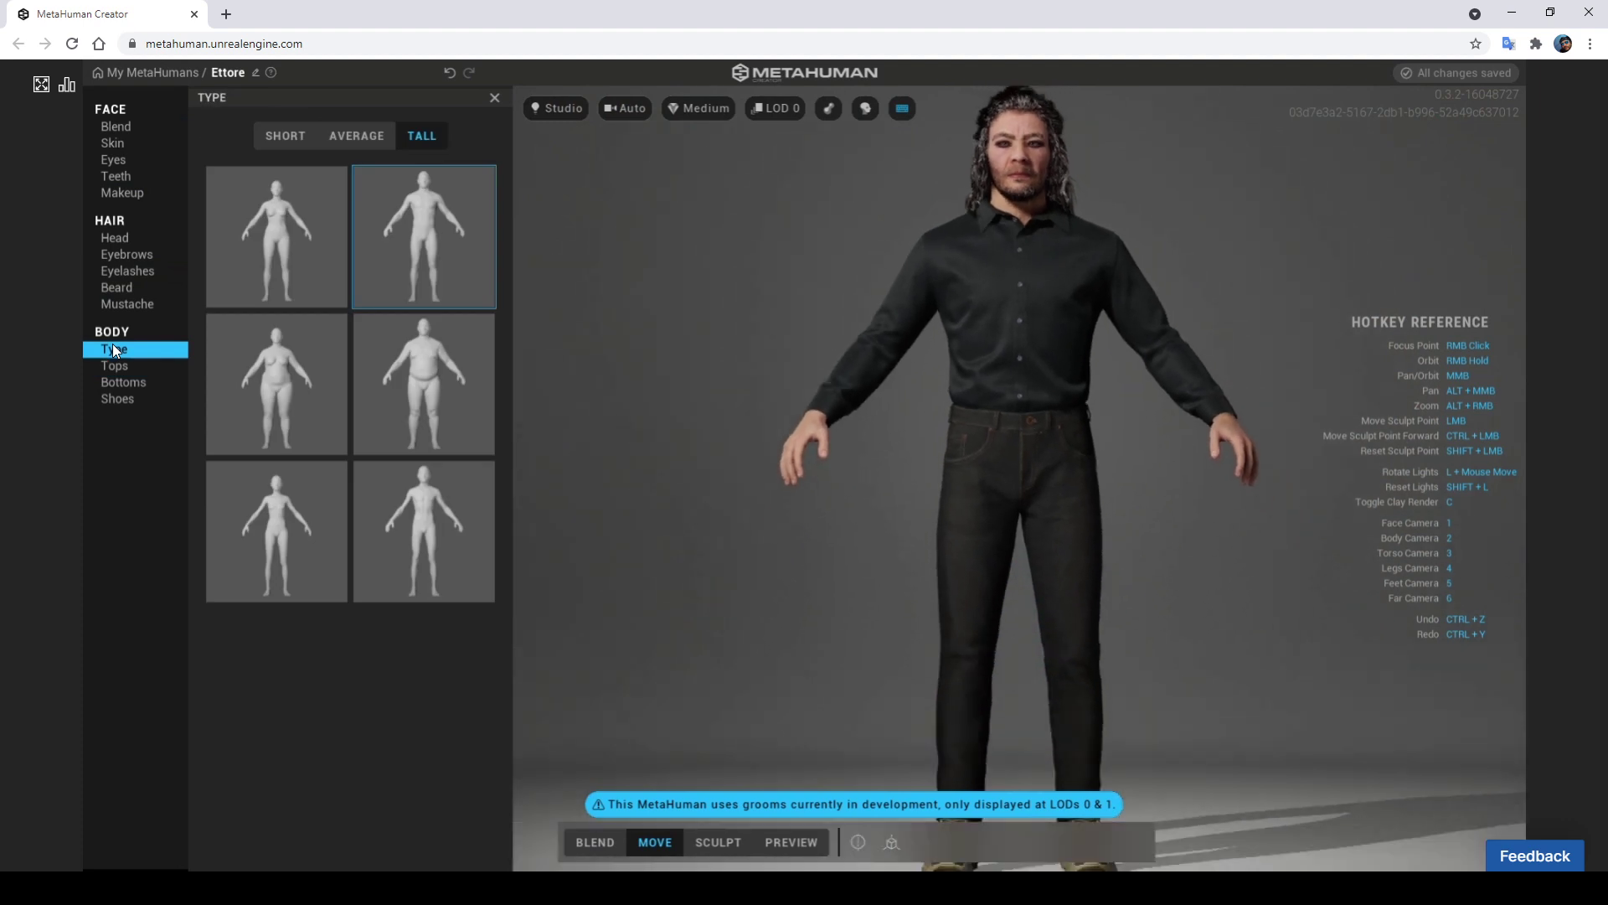
Compare a heavier and a slimmer Tall body, then reselect the original top-right build
click(434, 368)
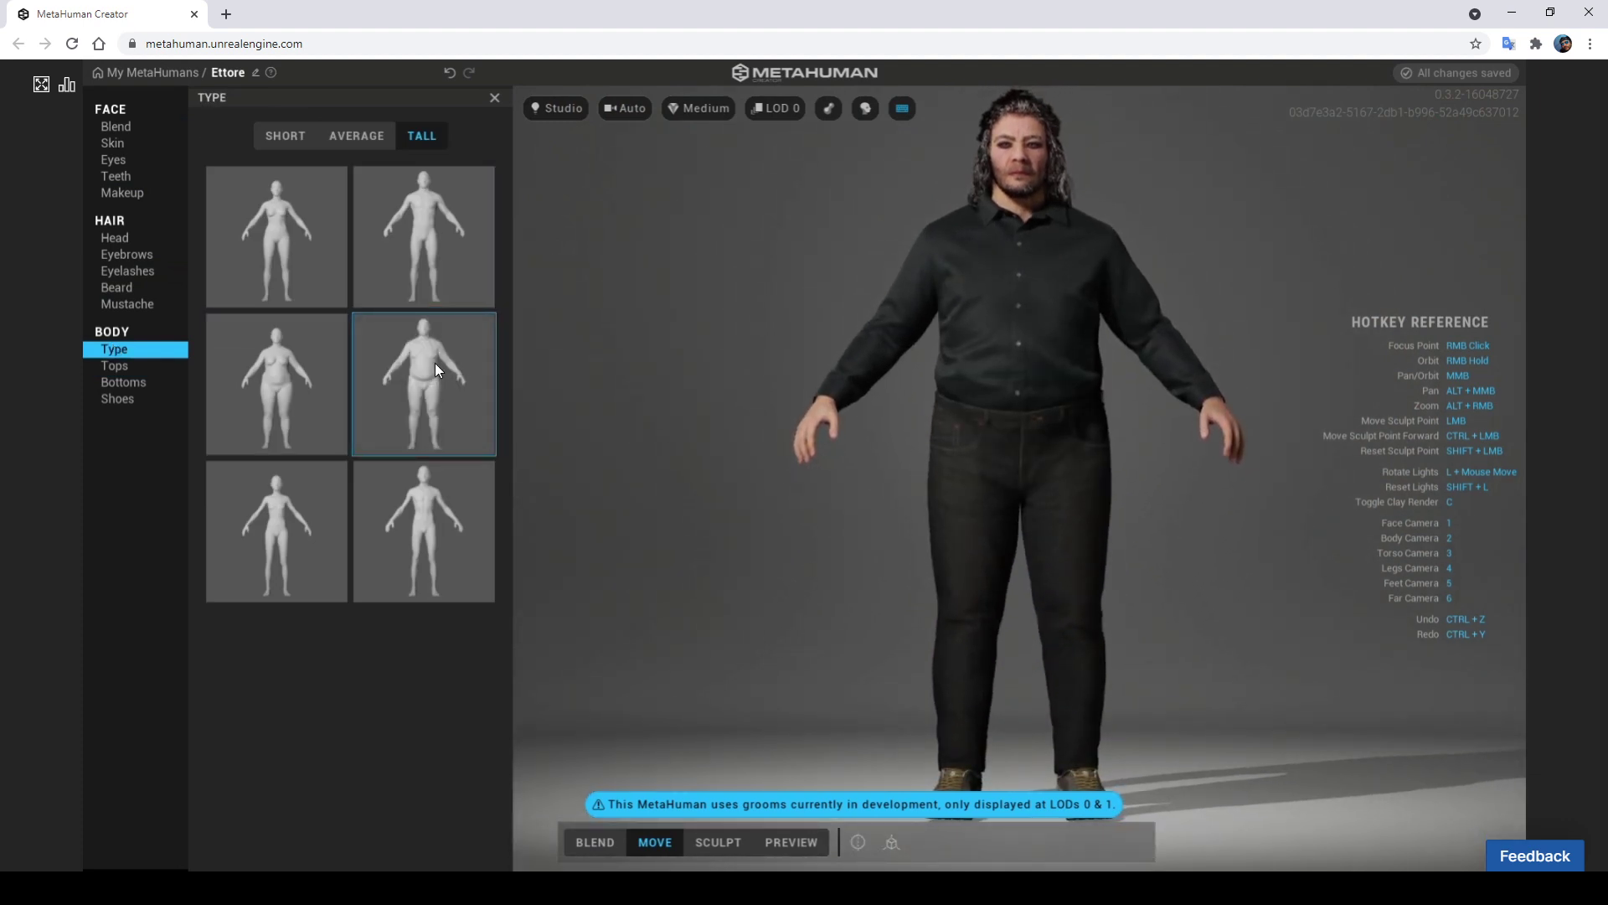
click(417, 512)
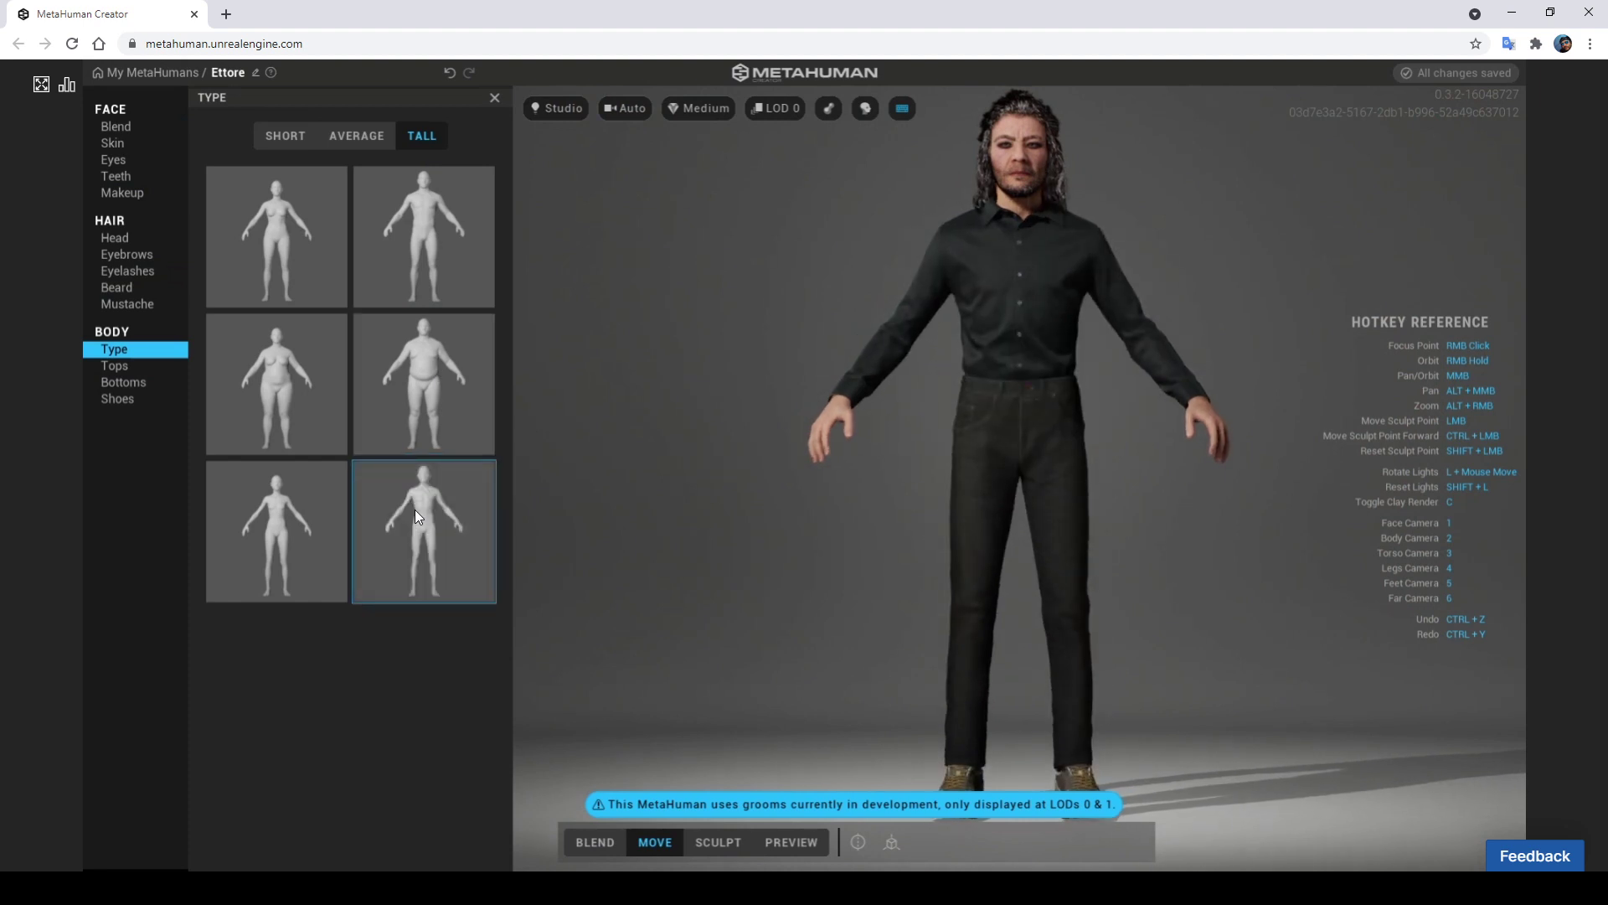
click(400, 254)
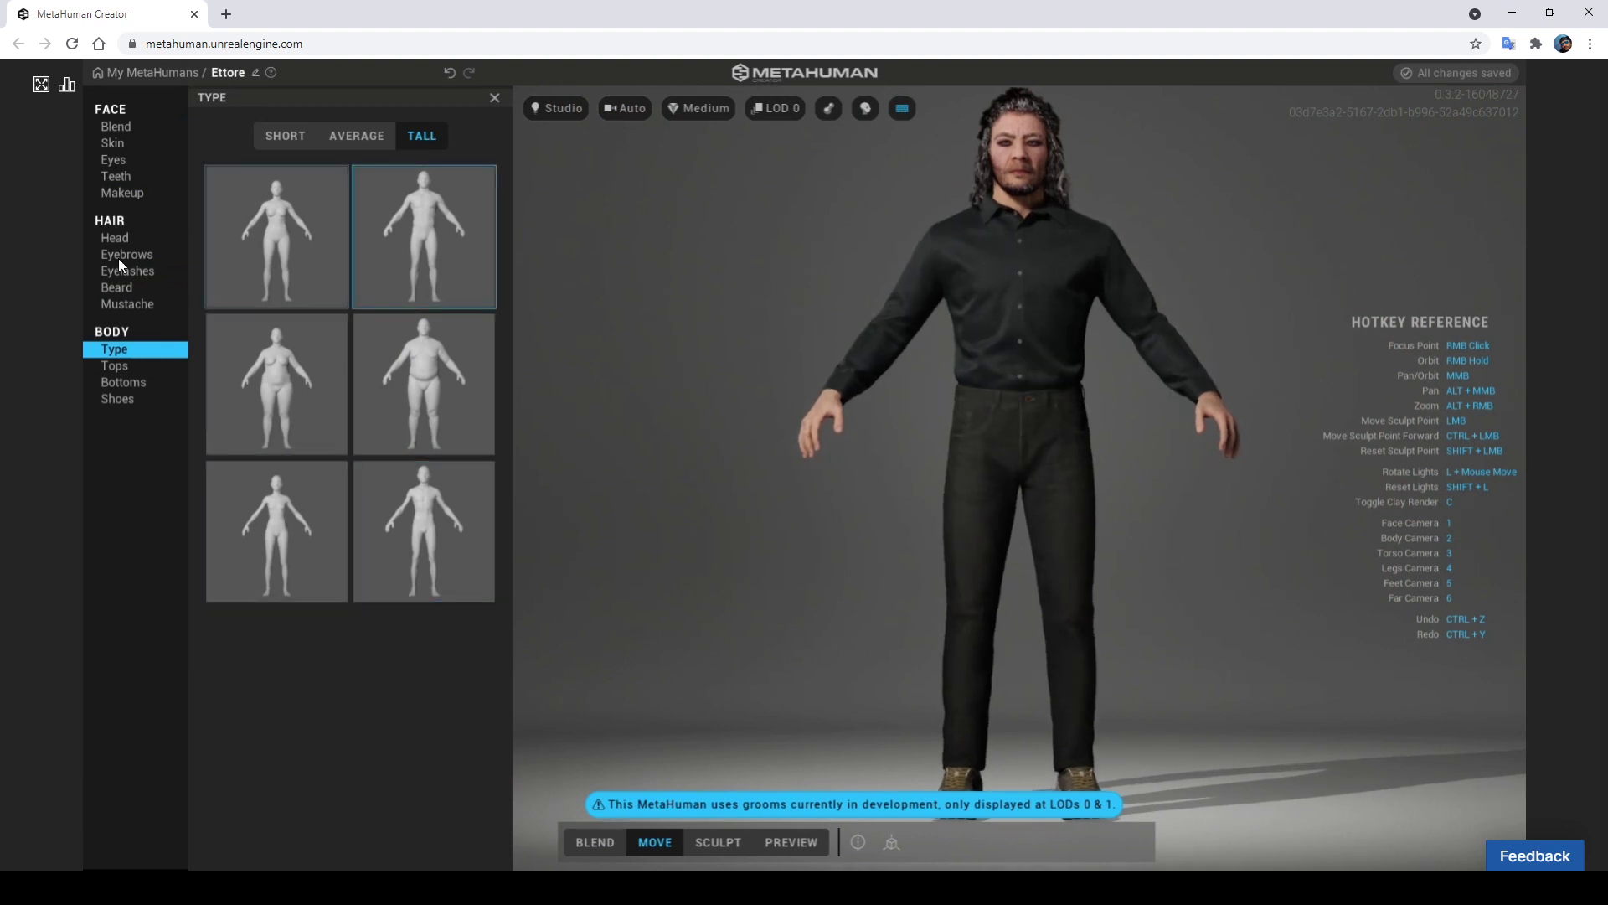
click(133, 299)
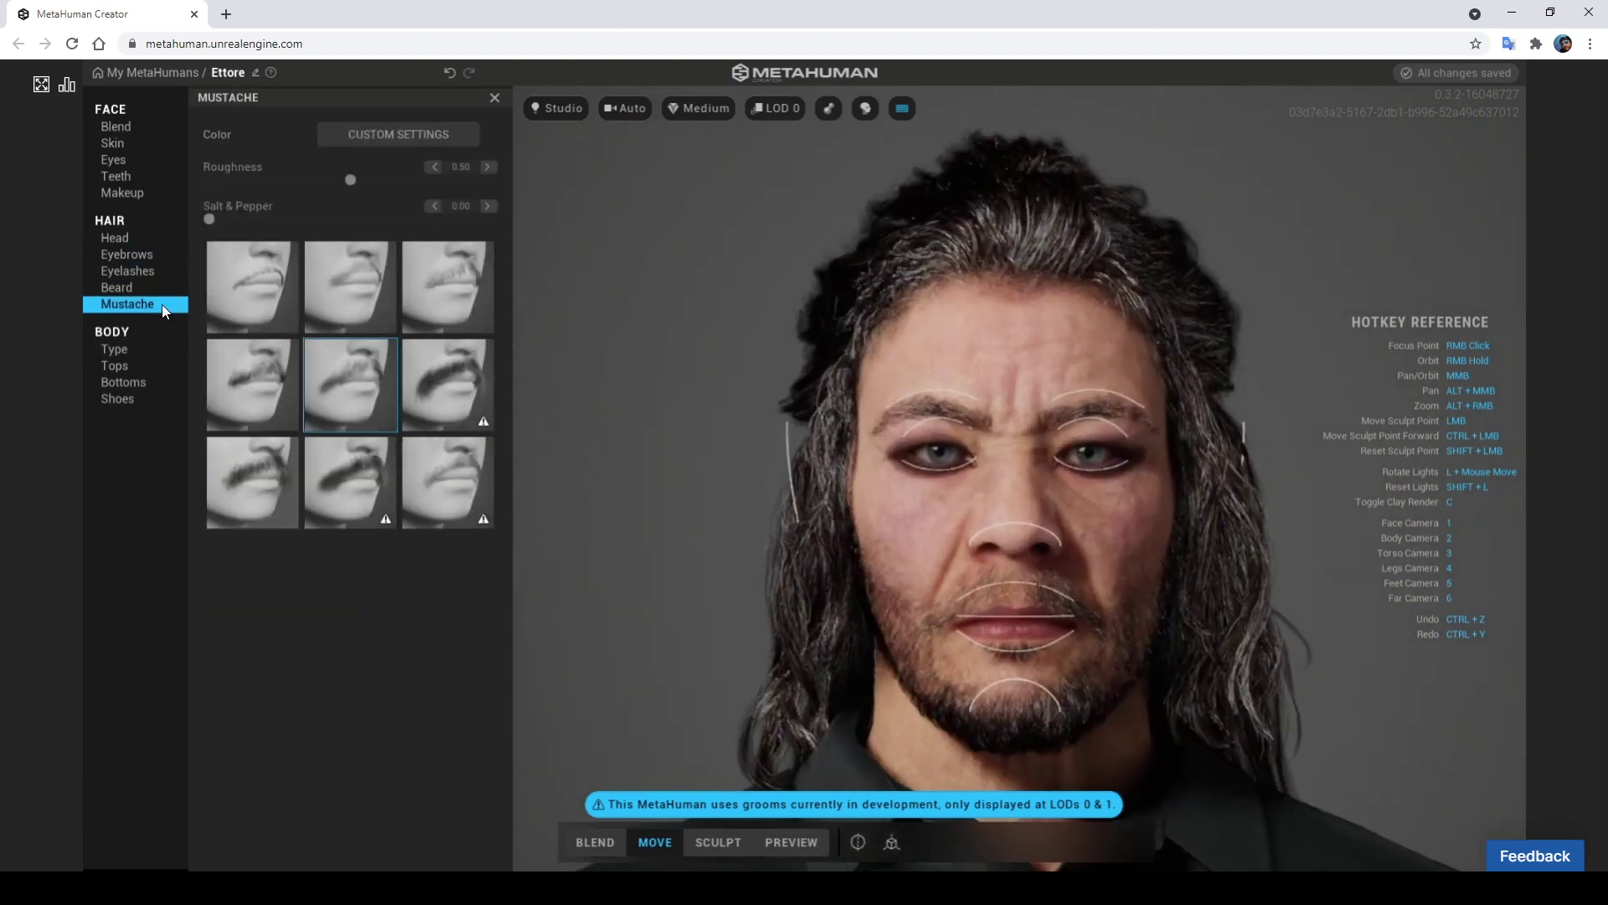
Give the character the thick Long Full Mustache
click(450, 407)
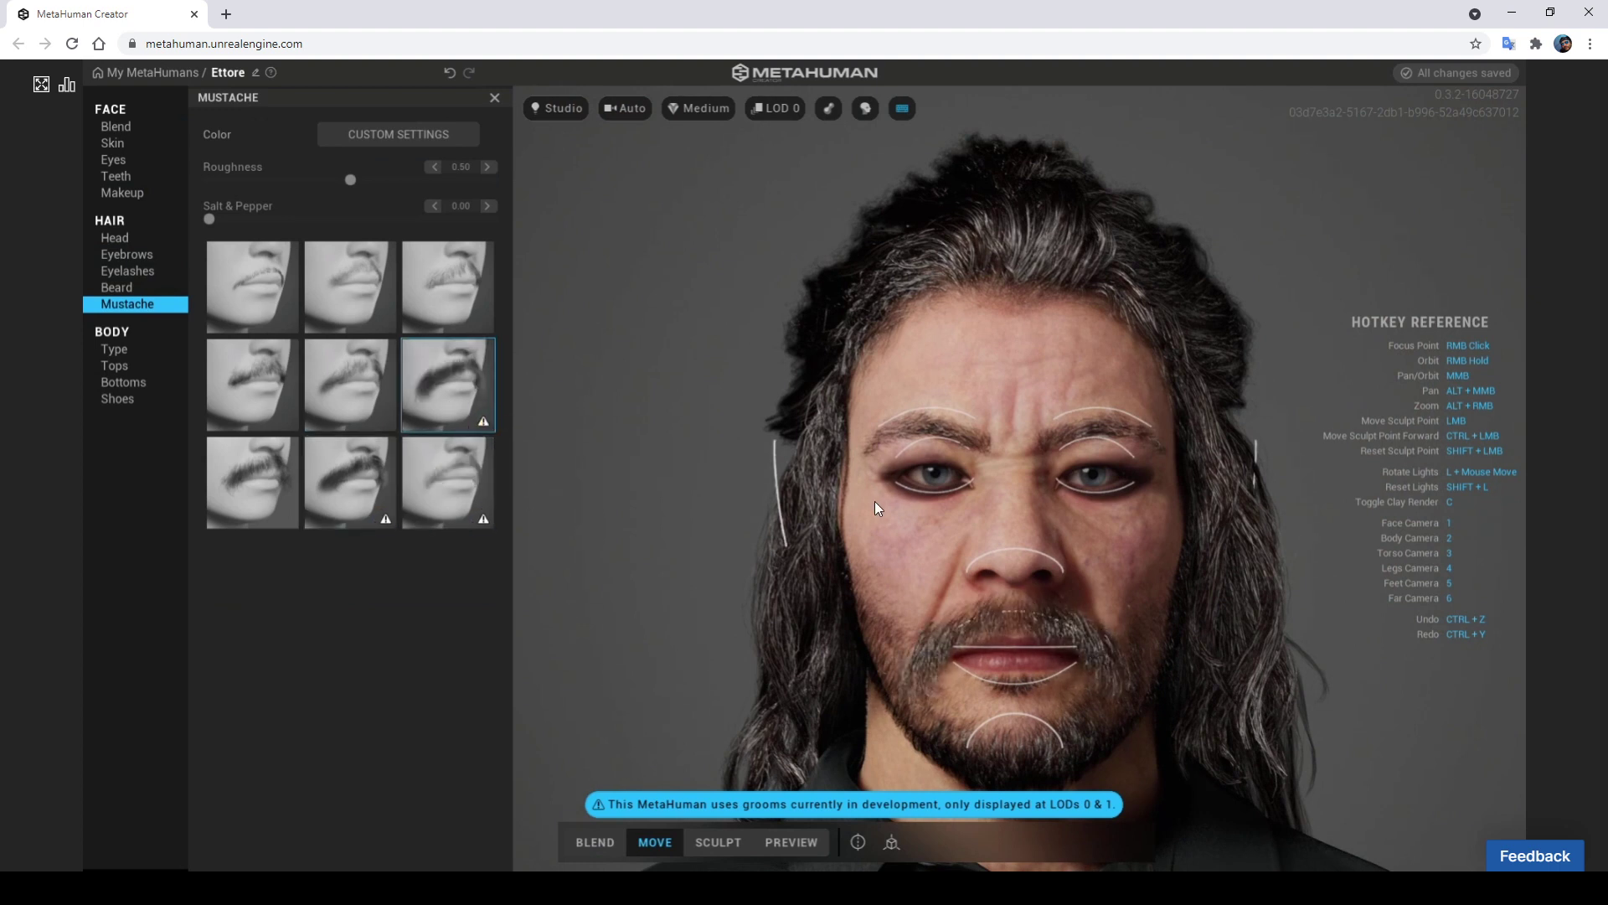
click(708, 845)
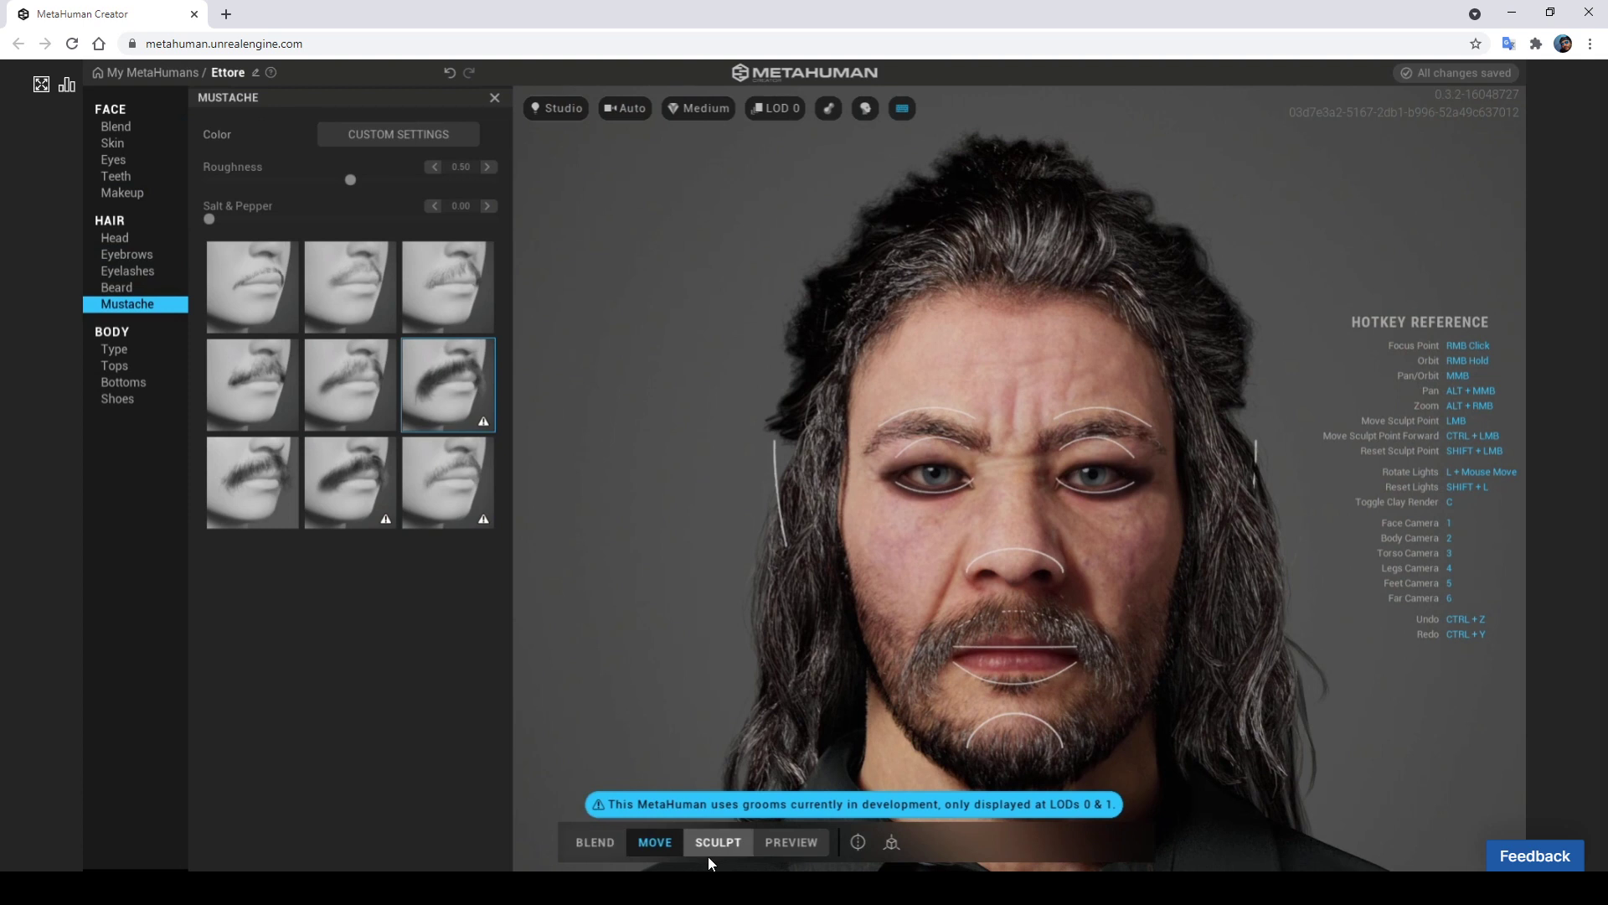
Sculpt the upper lip, lengthen the nose-to-lip area, and adjust under the left eye
drag(977, 640, 980, 618)
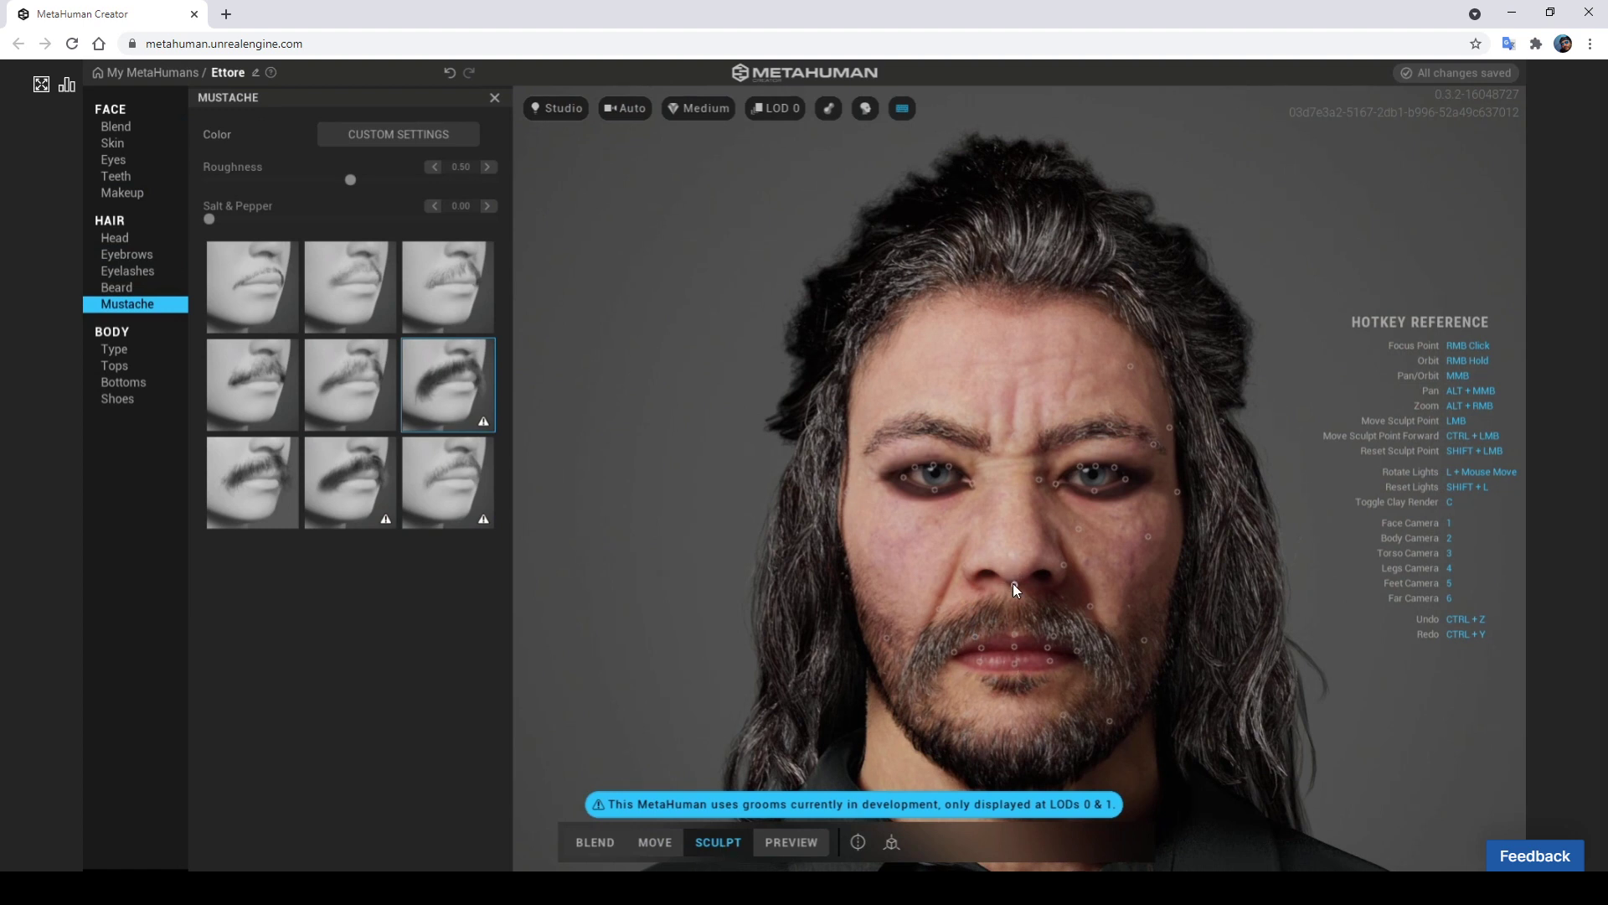
drag(1016, 571, 1016, 637)
mouse_move(913, 479)
mouse_down()
mouse_move(926, 496)
mouse_move(810, 488)
mouse_up()
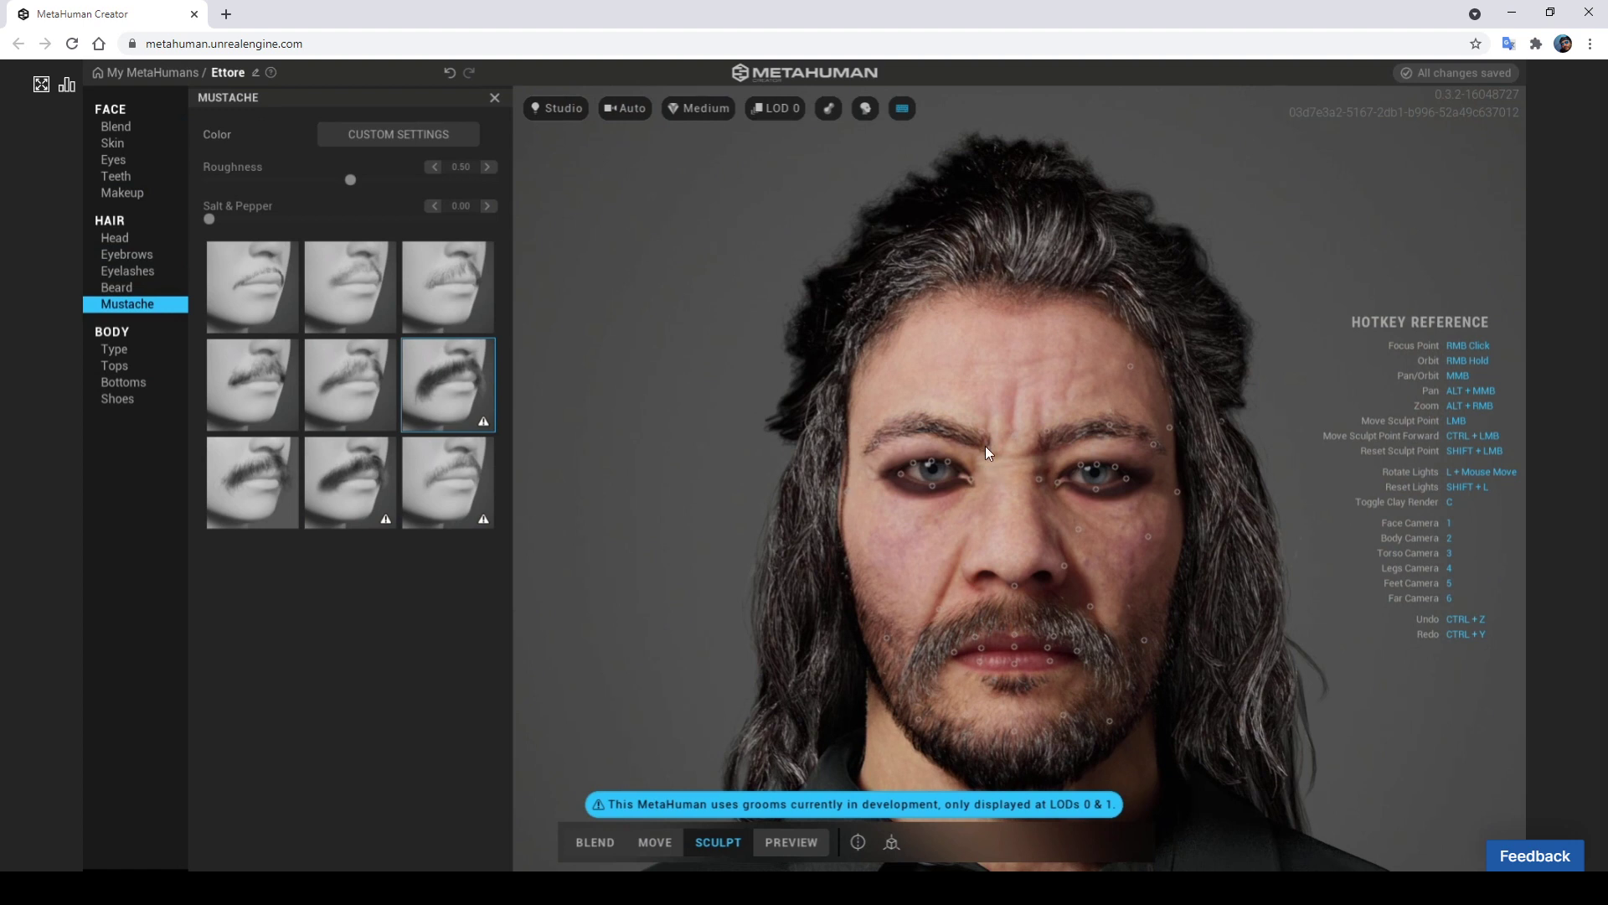
Reshape the brow between the eyes and the right brow, then return to My MetaHumans
drag(982, 433, 985, 480)
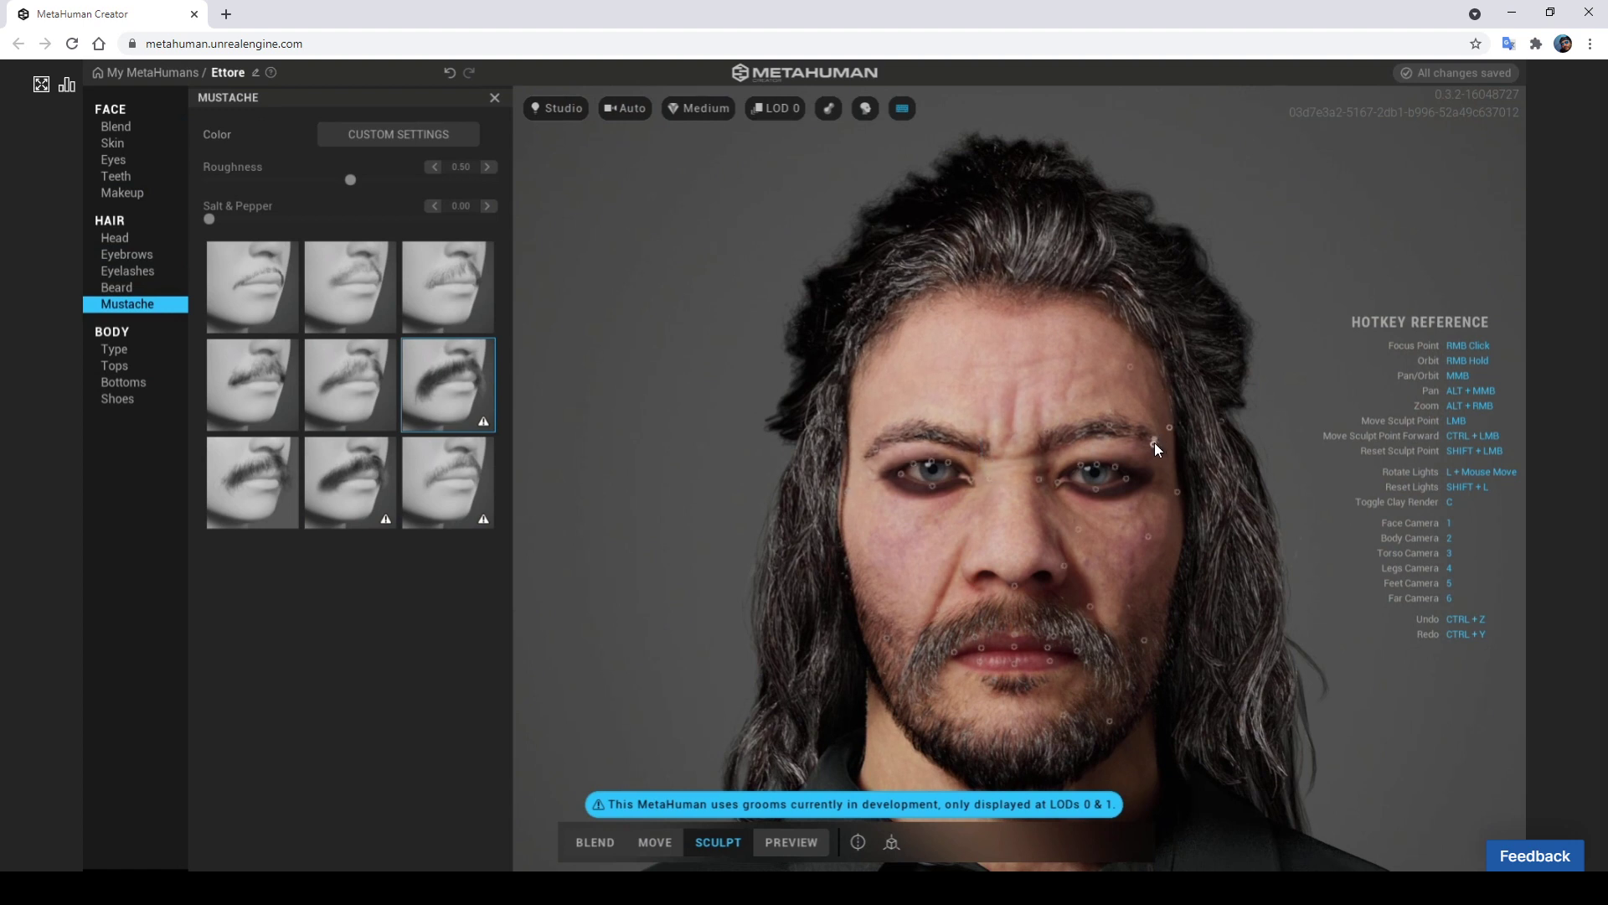
drag(1155, 444, 1138, 338)
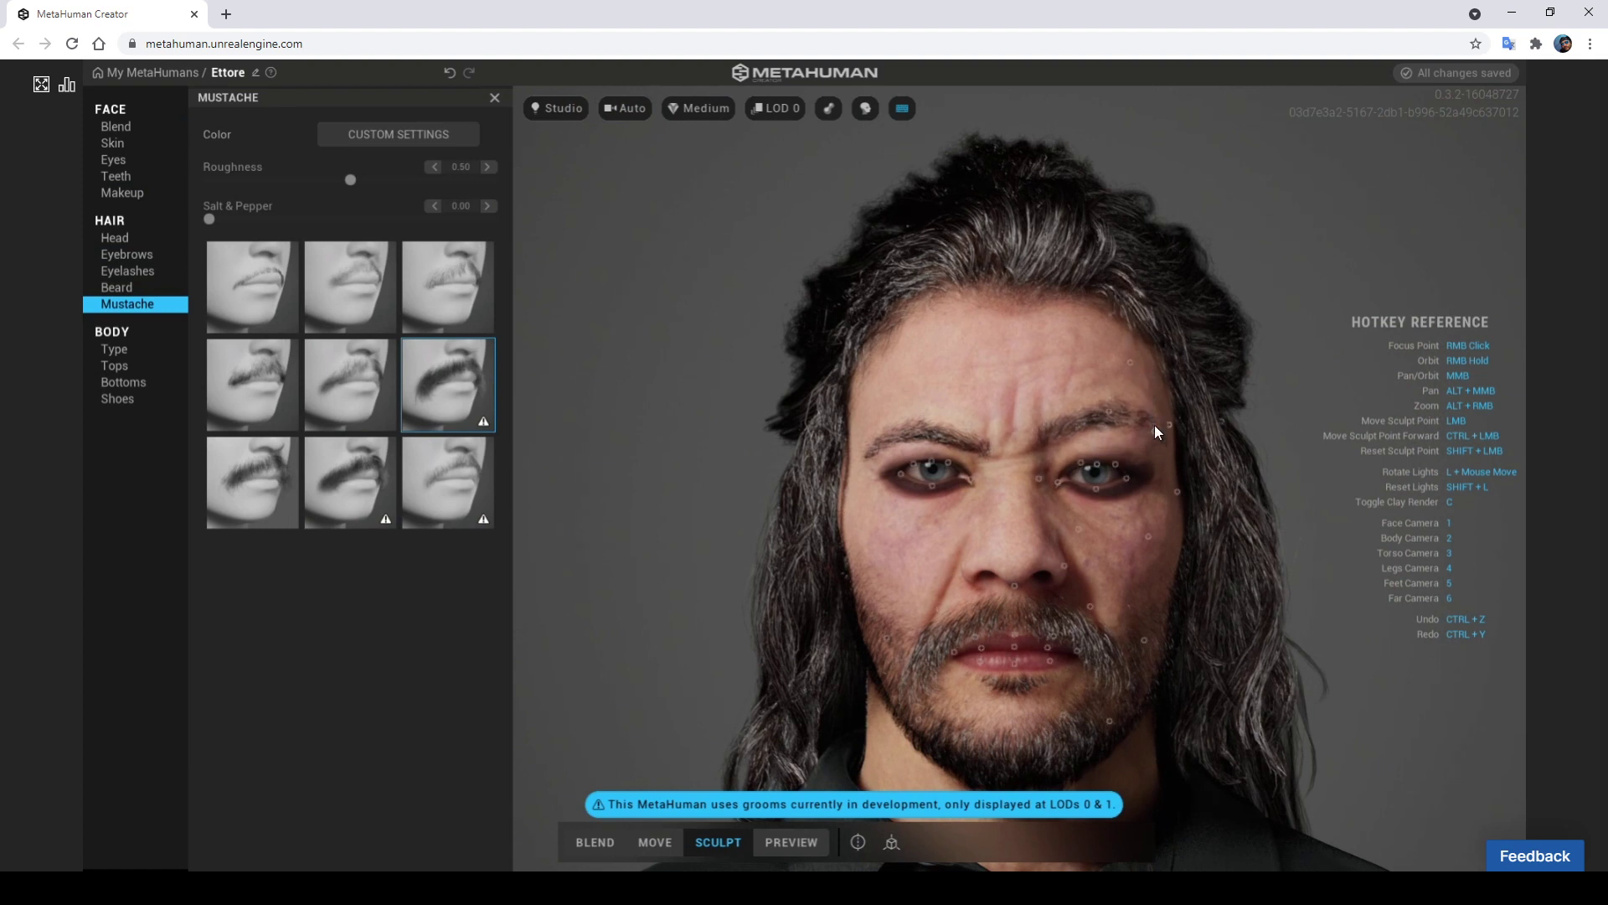
drag(1107, 414, 1107, 474)
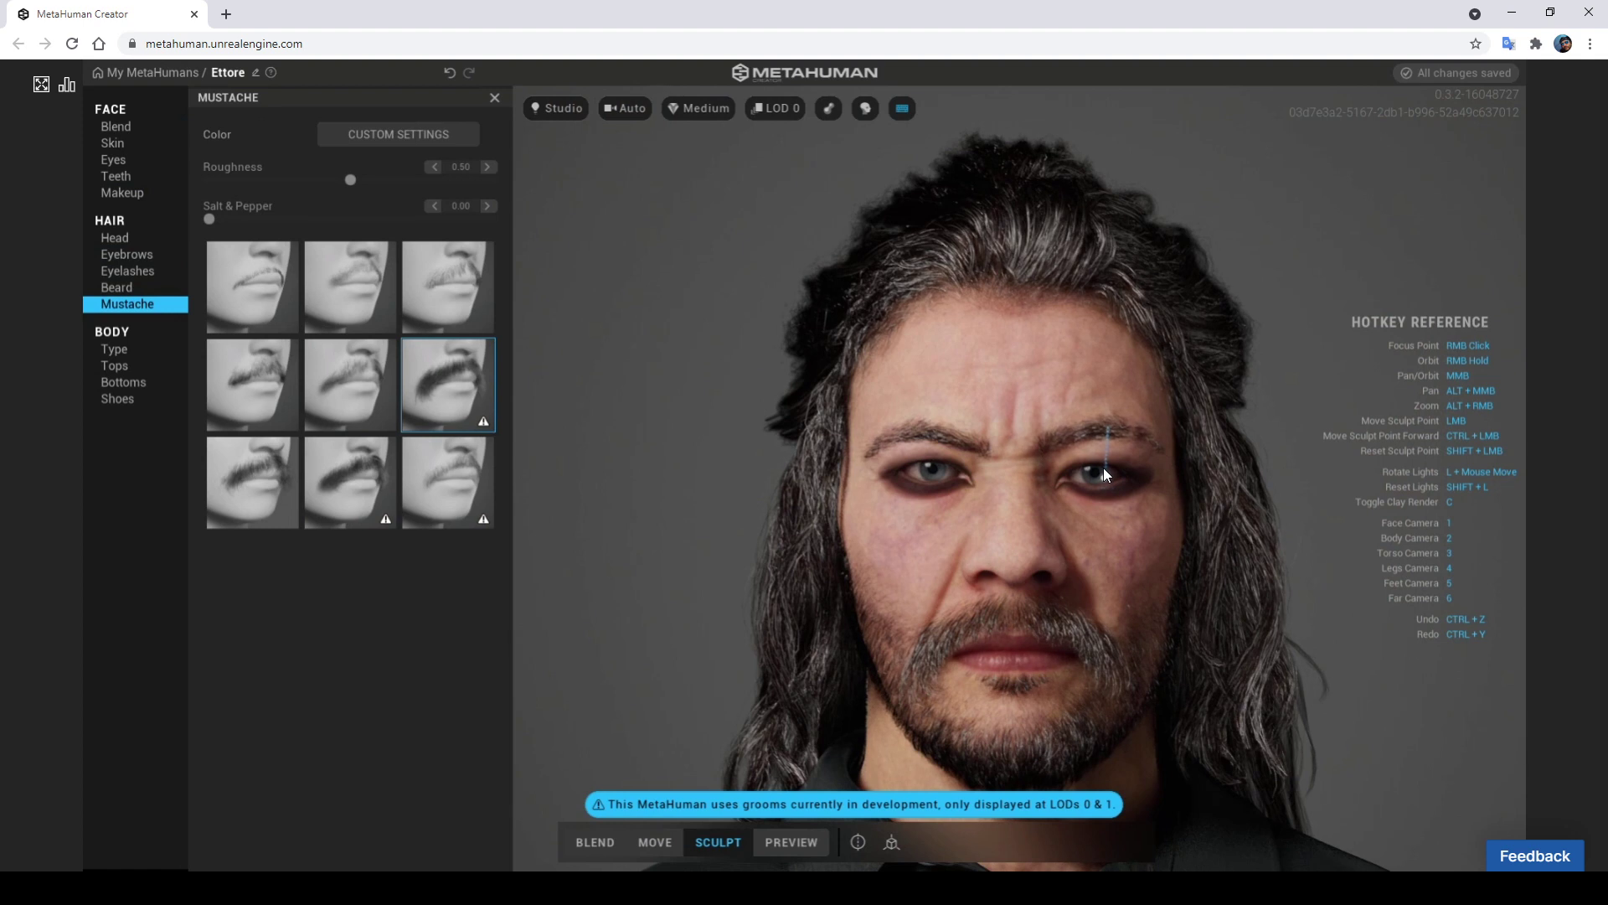
mouse_move(1143, 627)
right_down()
mouse_move(575, 554)
mouse_move(788, 551)
right_up()
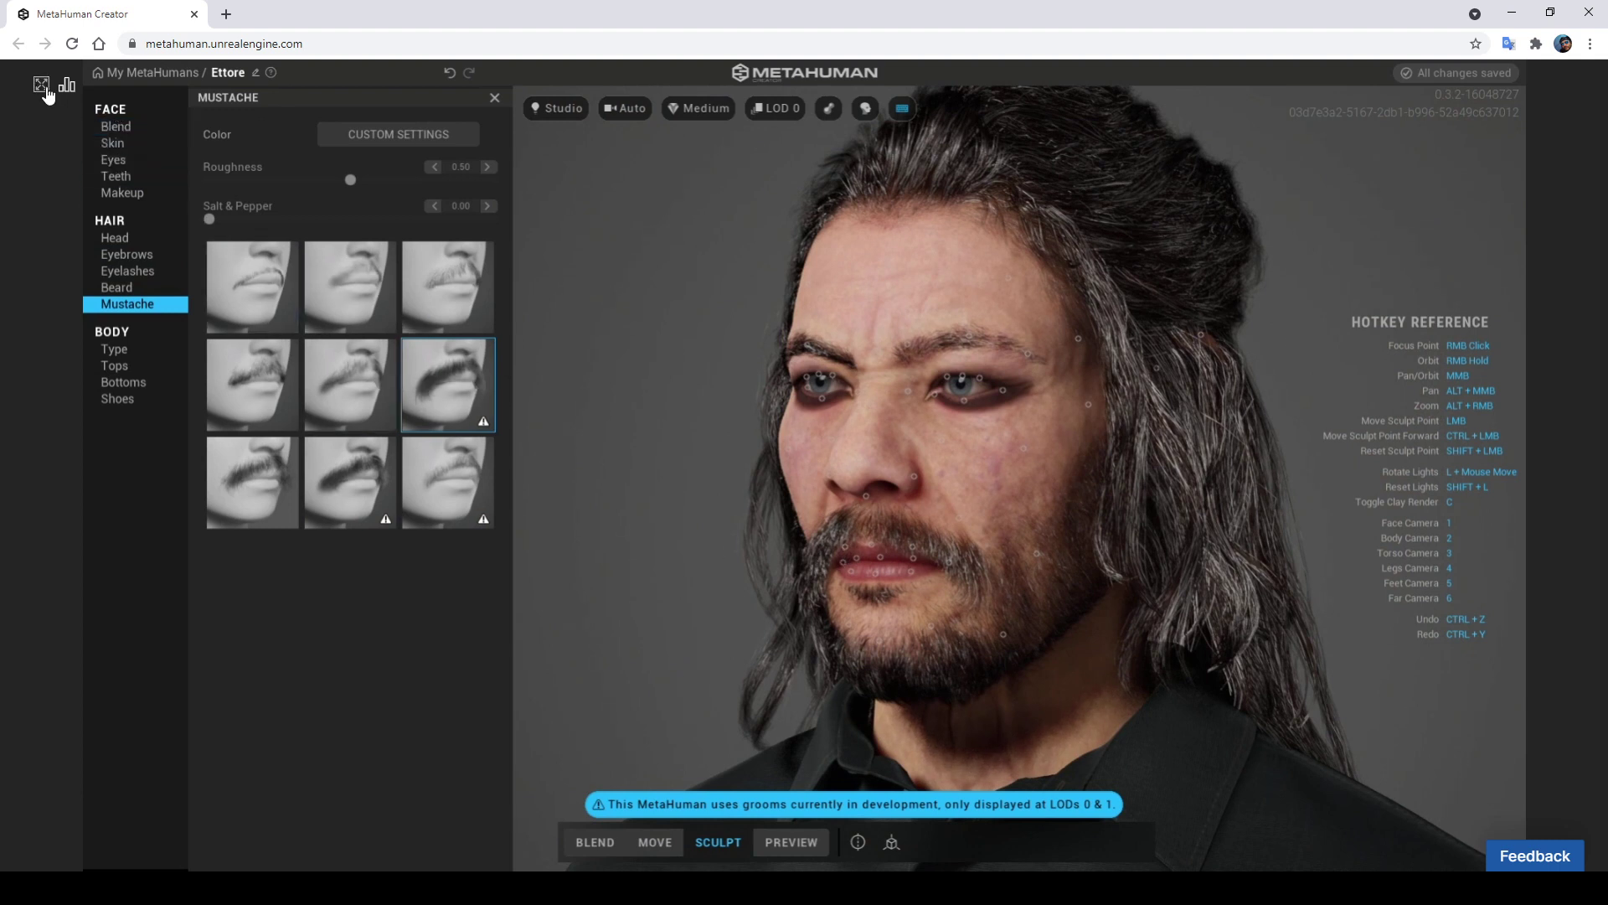
click(140, 71)
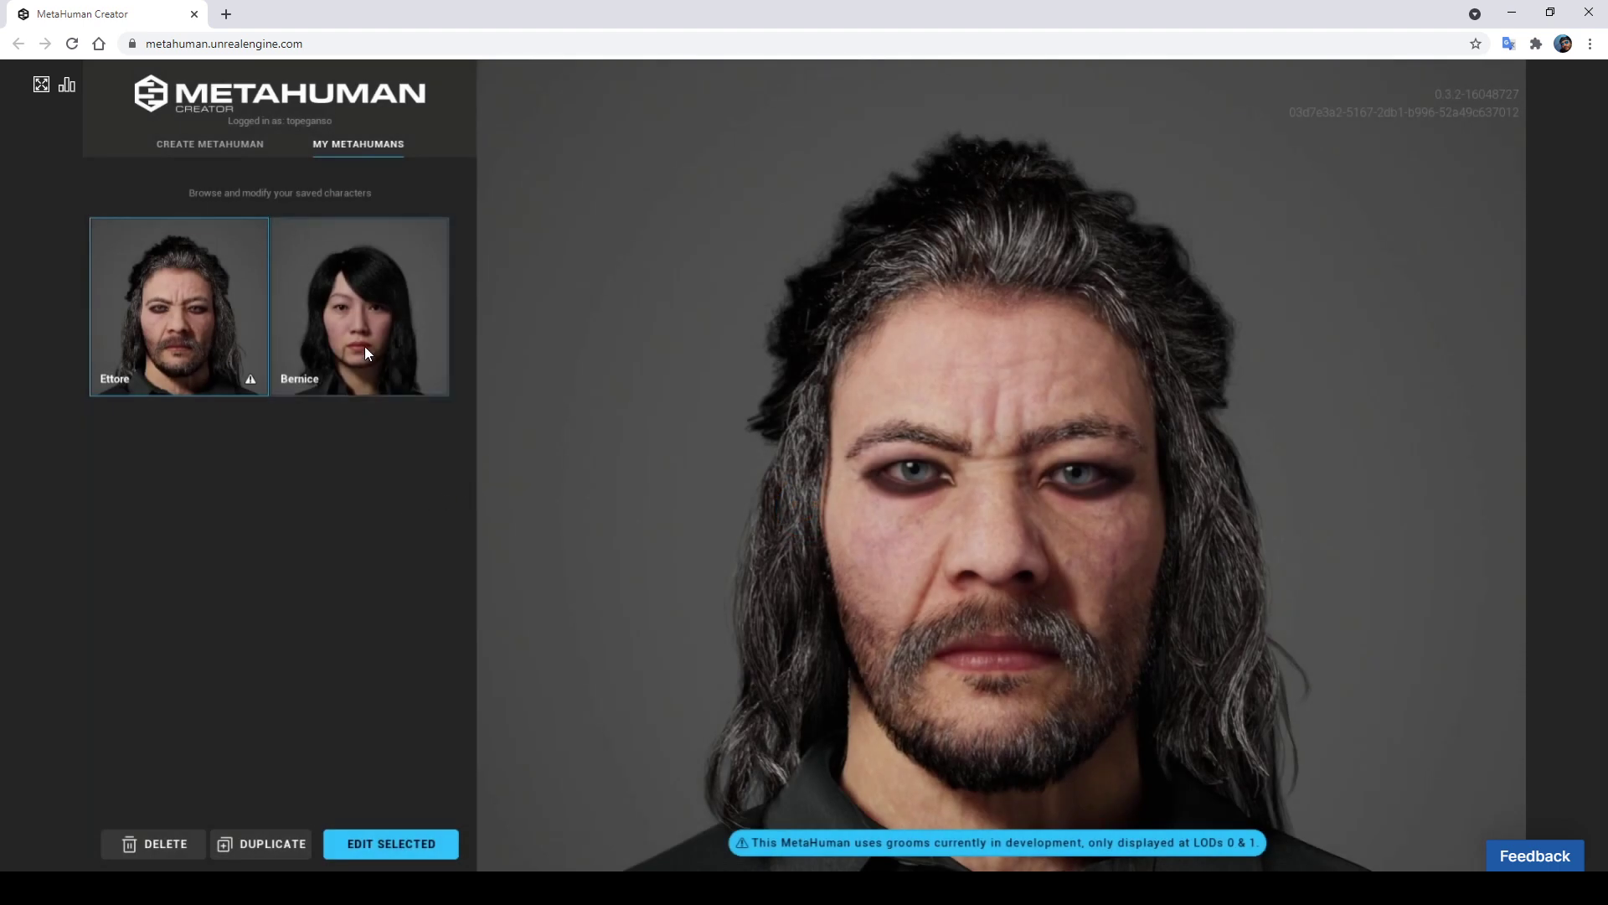
Select the saved Bernice character in the My MetaHumans gallery
click(366, 342)
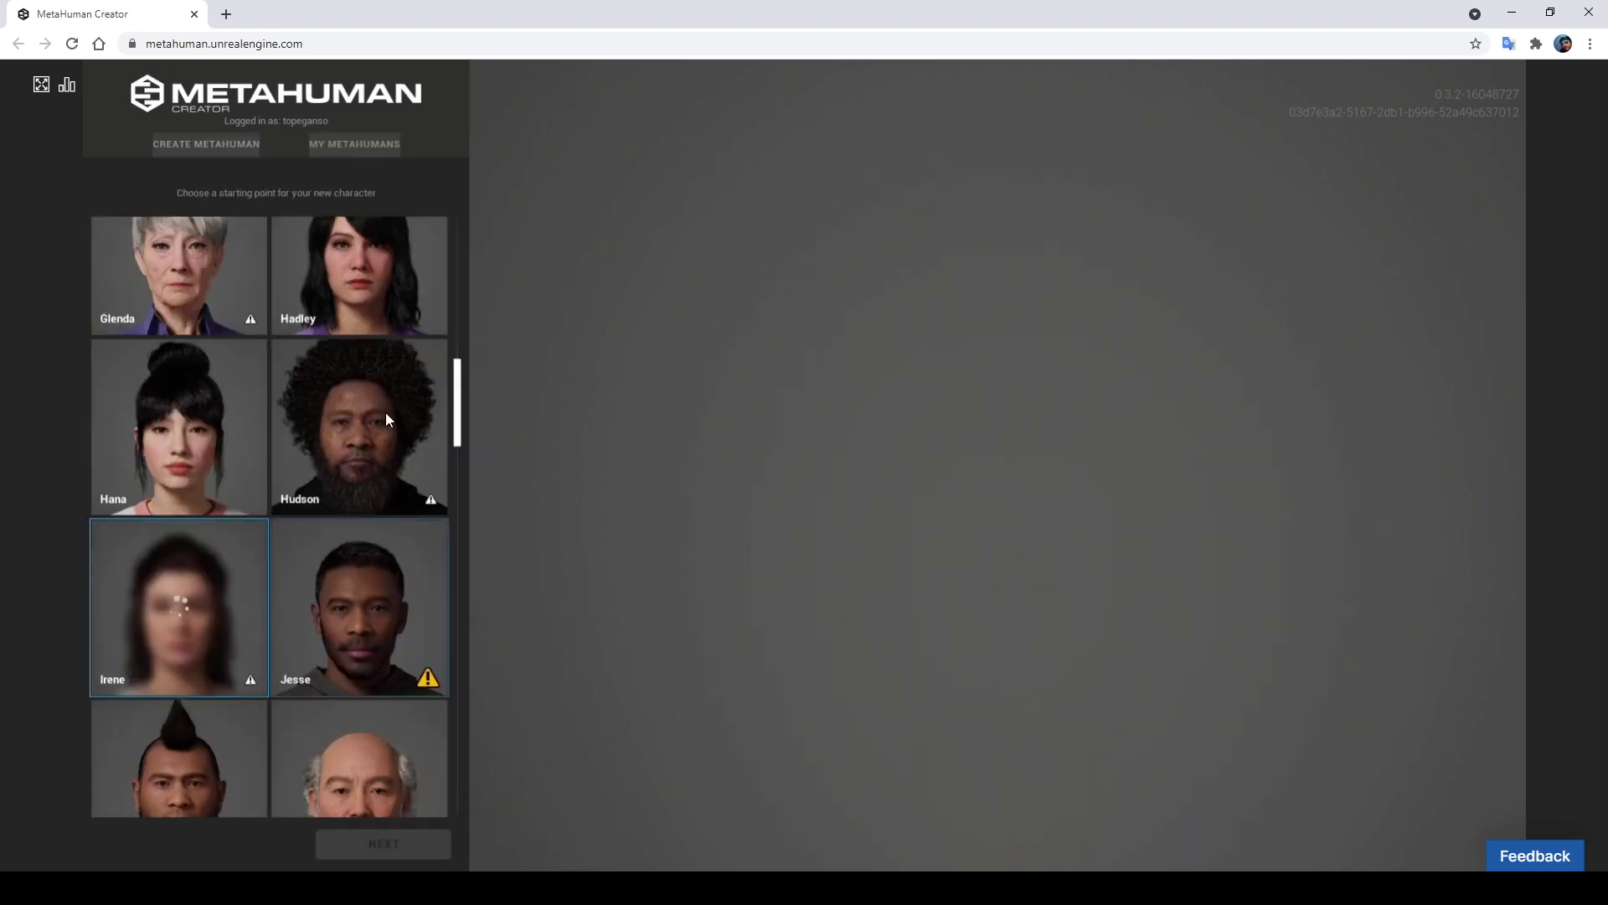
Scroll through the Create MetaHuman preset list to the bottom and preview a preset
scroll(386, 412, down, 3)
scroll(387, 413, down, 3)
scroll(386, 413, down, 2)
scroll(386, 413, down, 3)
scroll(386, 413, down, 2)
scroll(387, 413, down, 2)
scroll(386, 414, down, 2)
scroll(386, 414, down, 3)
scroll(387, 414, down, 2)
scroll(385, 414, down, 1)
scroll(386, 413, down, 2)
scroll(386, 413, down, 2)
scroll(385, 413, down, 2)
scroll(386, 414, down, 2)
scroll(386, 415, down, 1)
scroll(386, 419, down, 2)
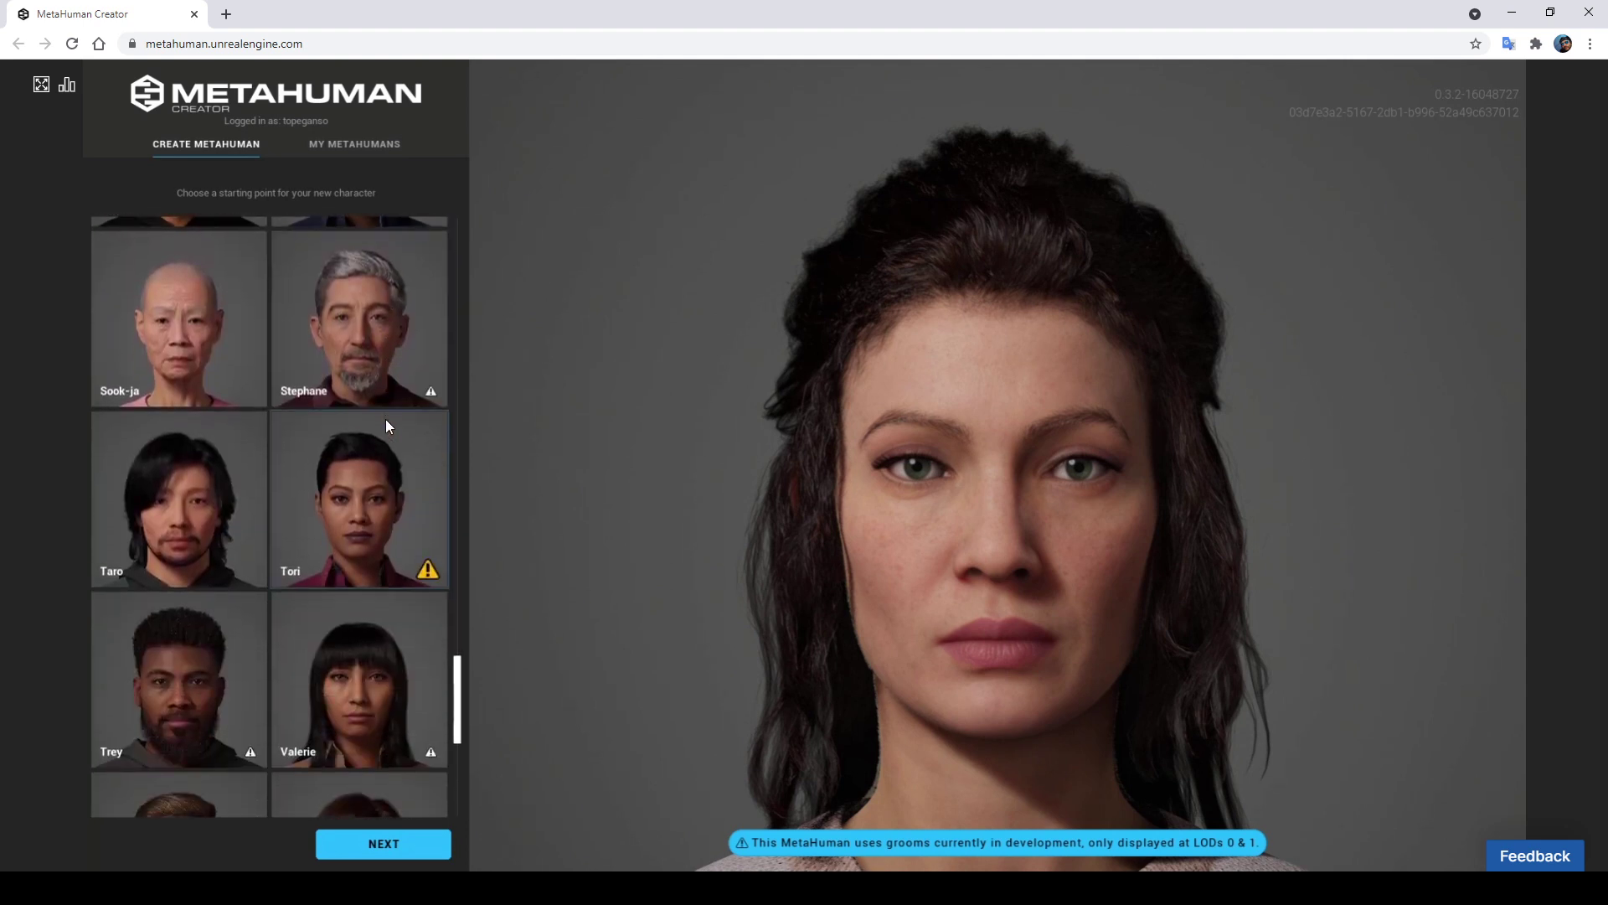
scroll(389, 430, down, 2)
scroll(388, 431, down, 3)
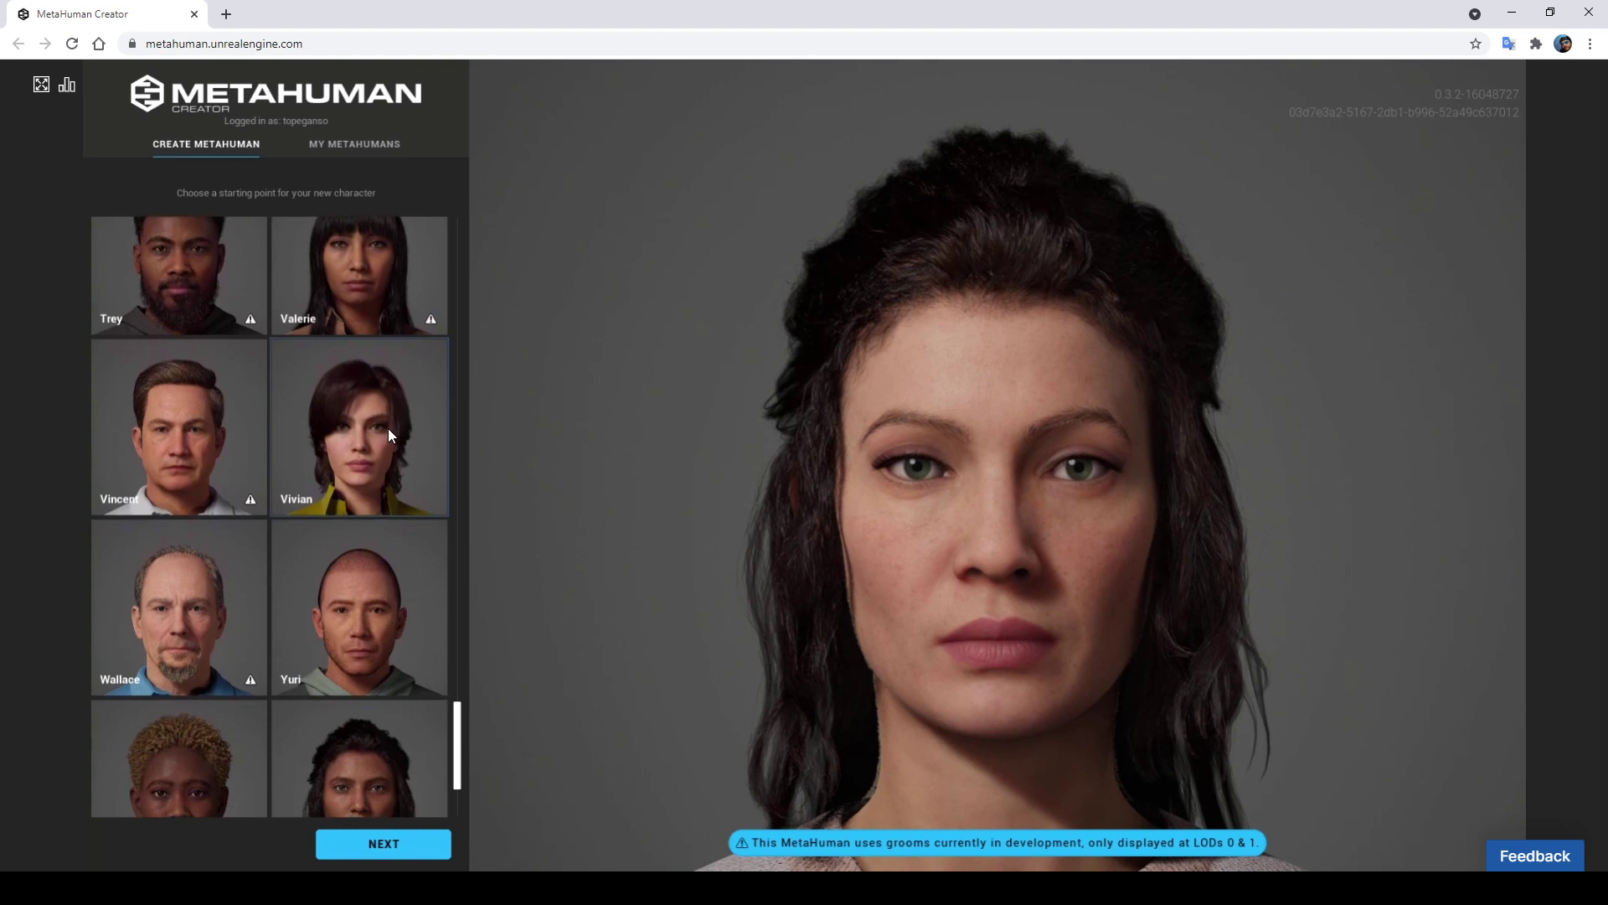
scroll(388, 435, down, 2)
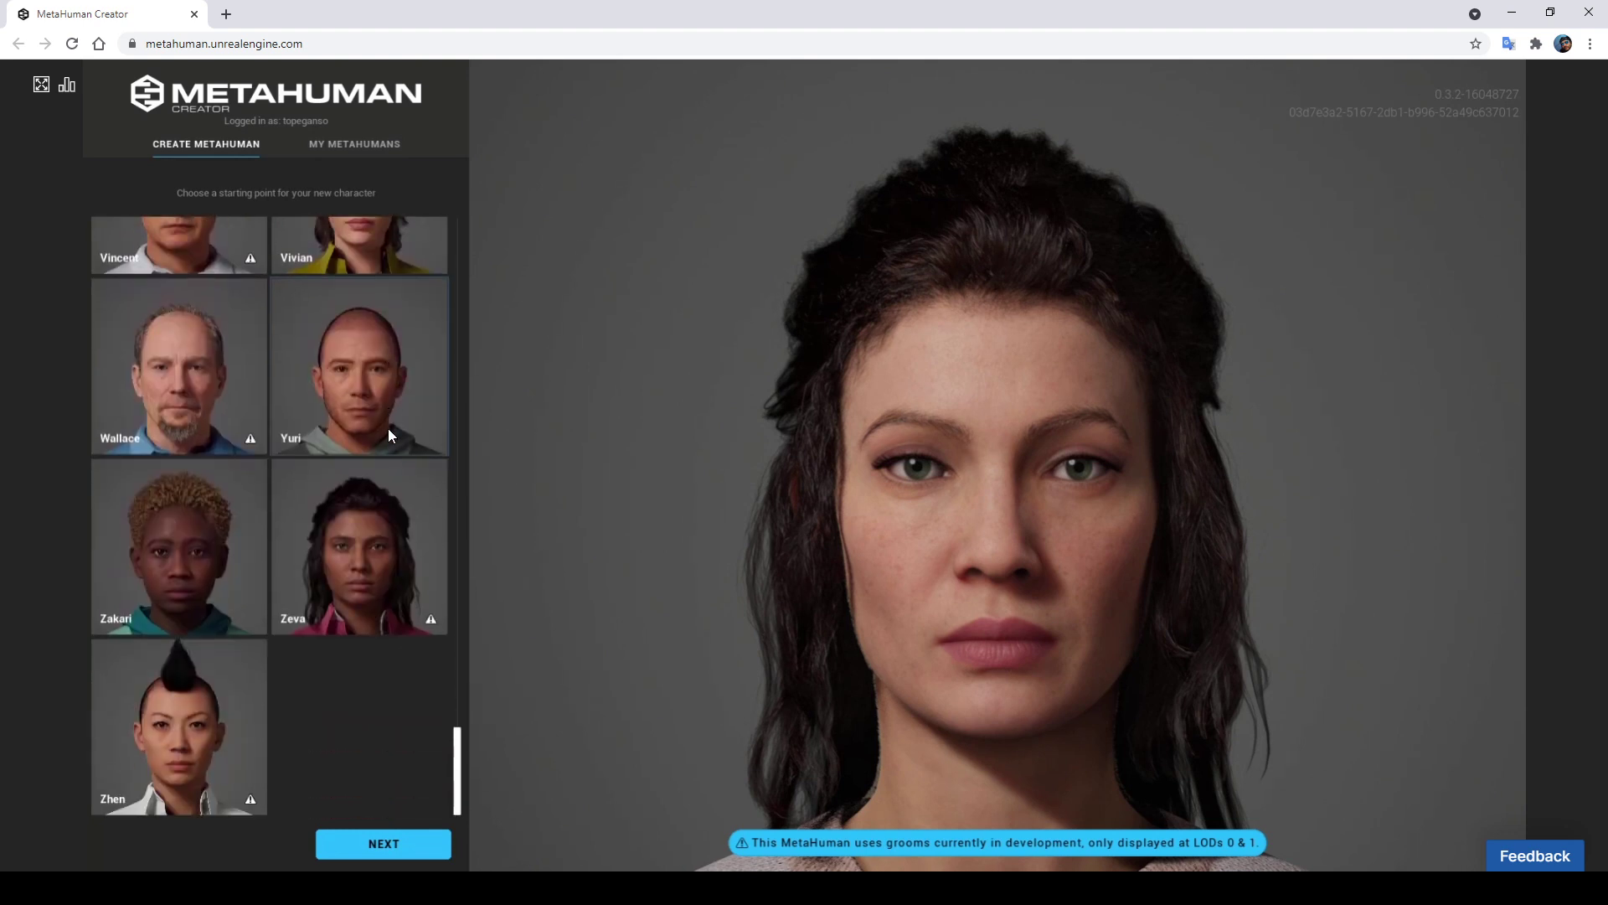
scroll(389, 430, up, 2)
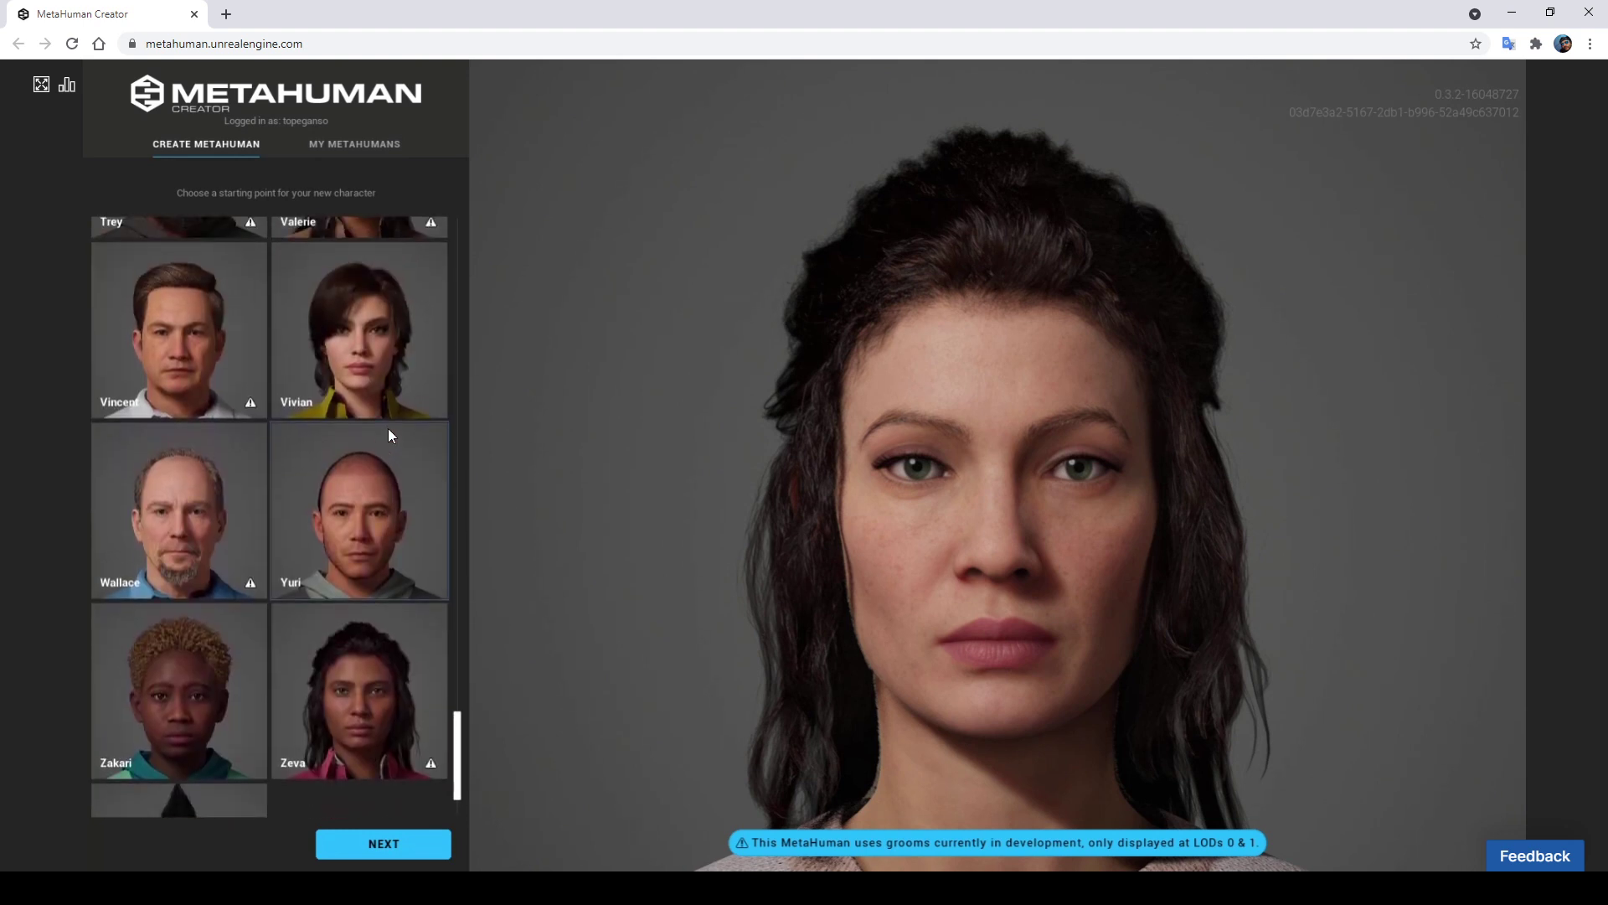
scroll(388, 436, up, 2)
scroll(389, 435, up, 1)
scroll(388, 435, up, 2)
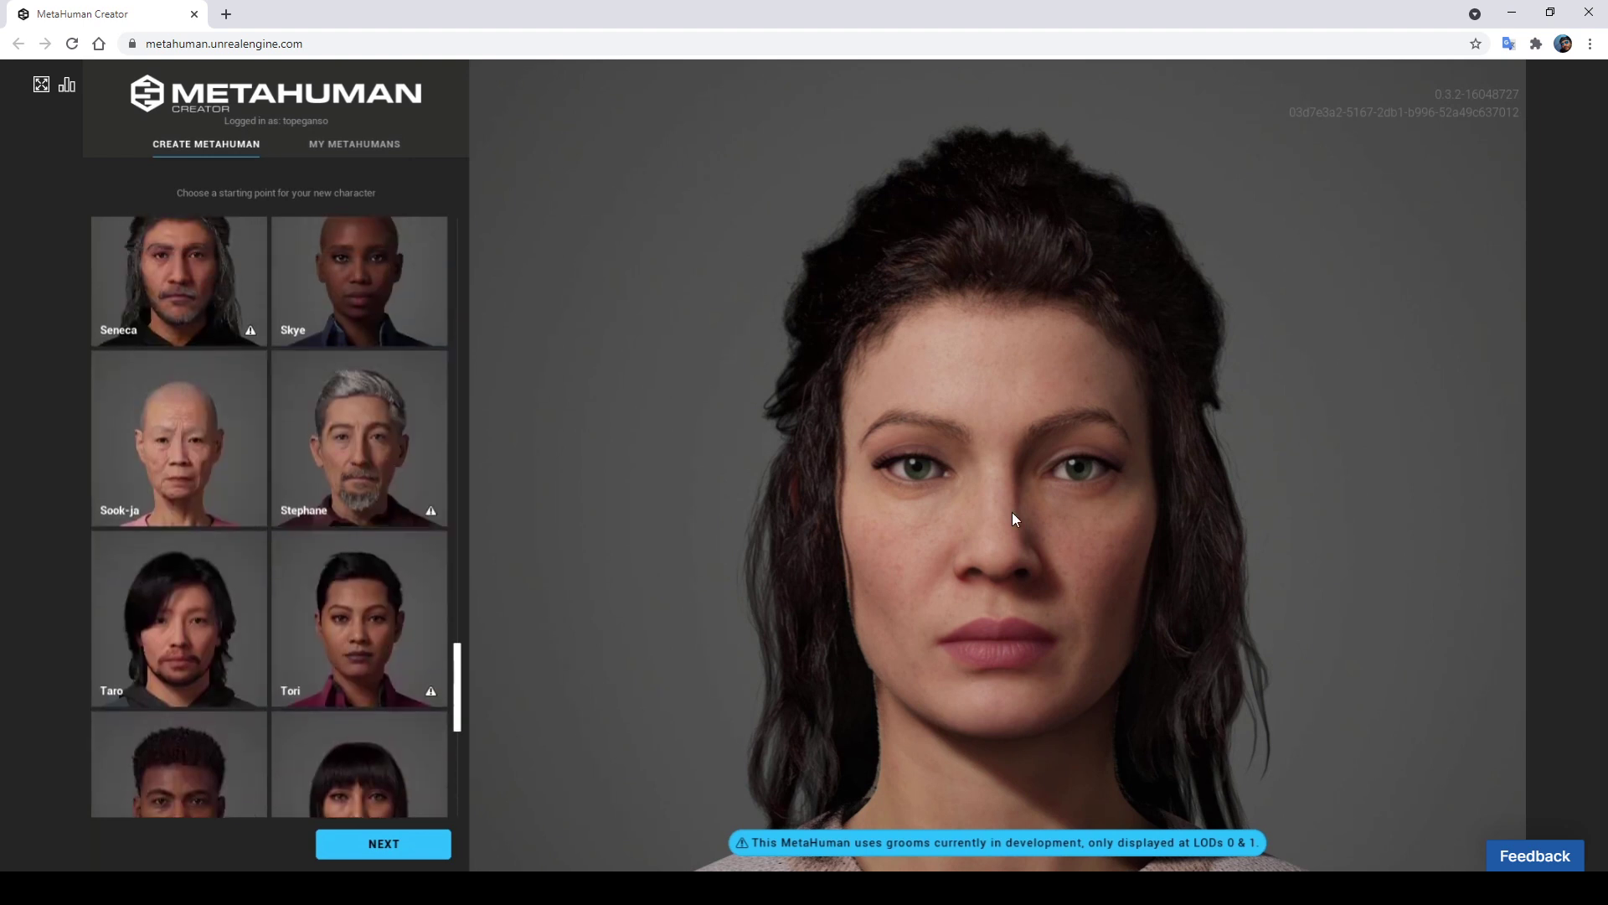
click(369, 144)
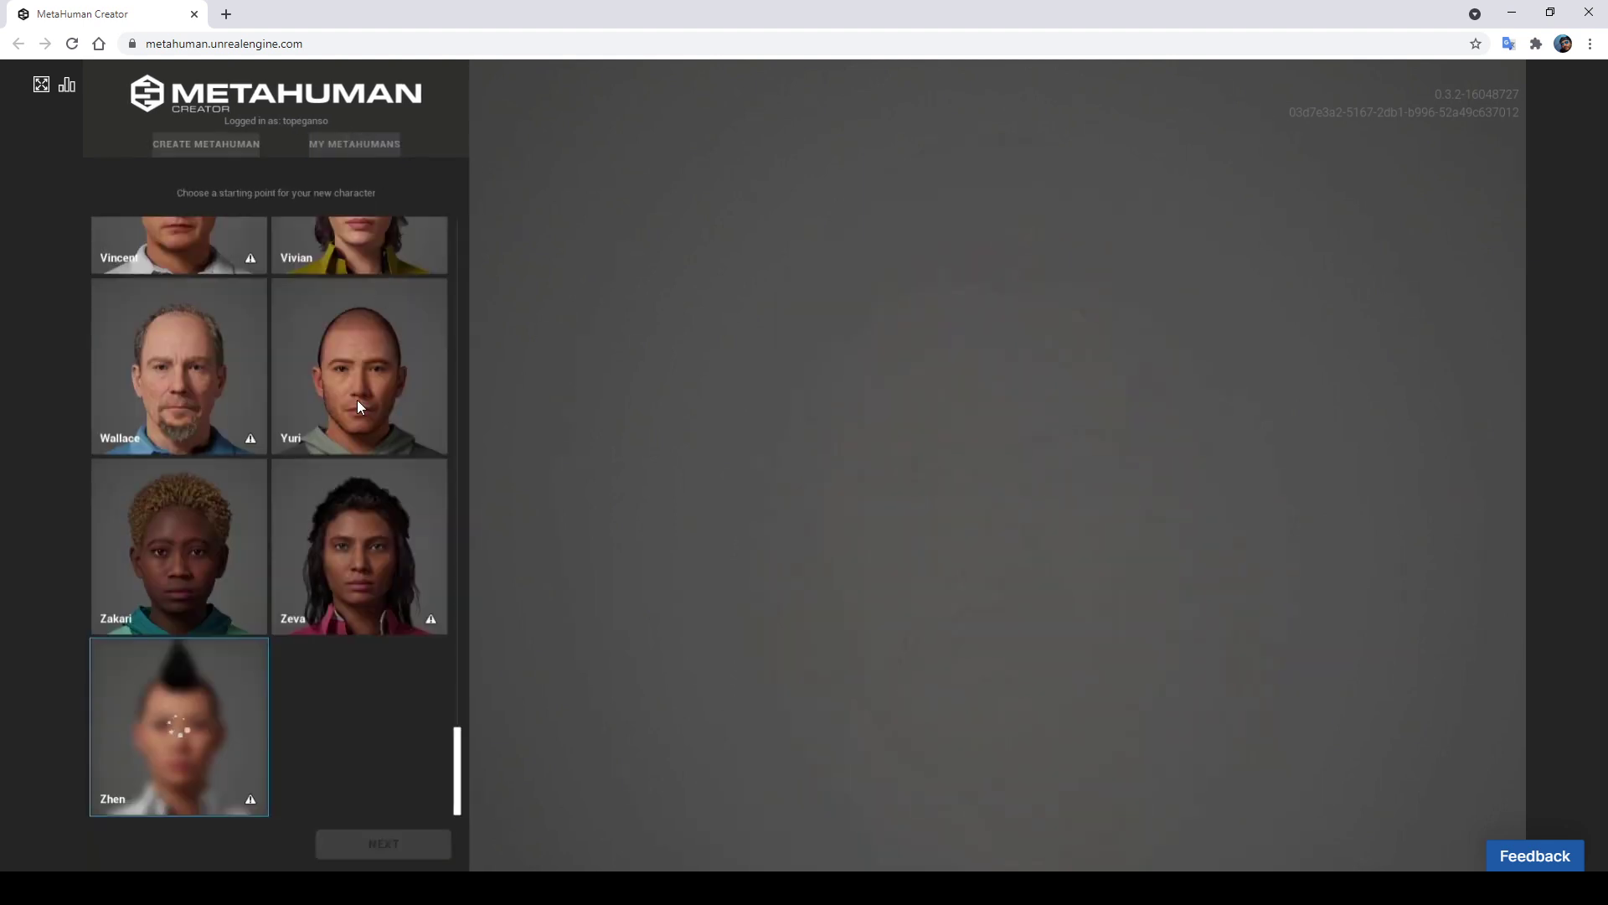
Pick Vivian, the brown-haired woman in a yellow shirt, as the starting preset
scroll(354, 406, up, 3)
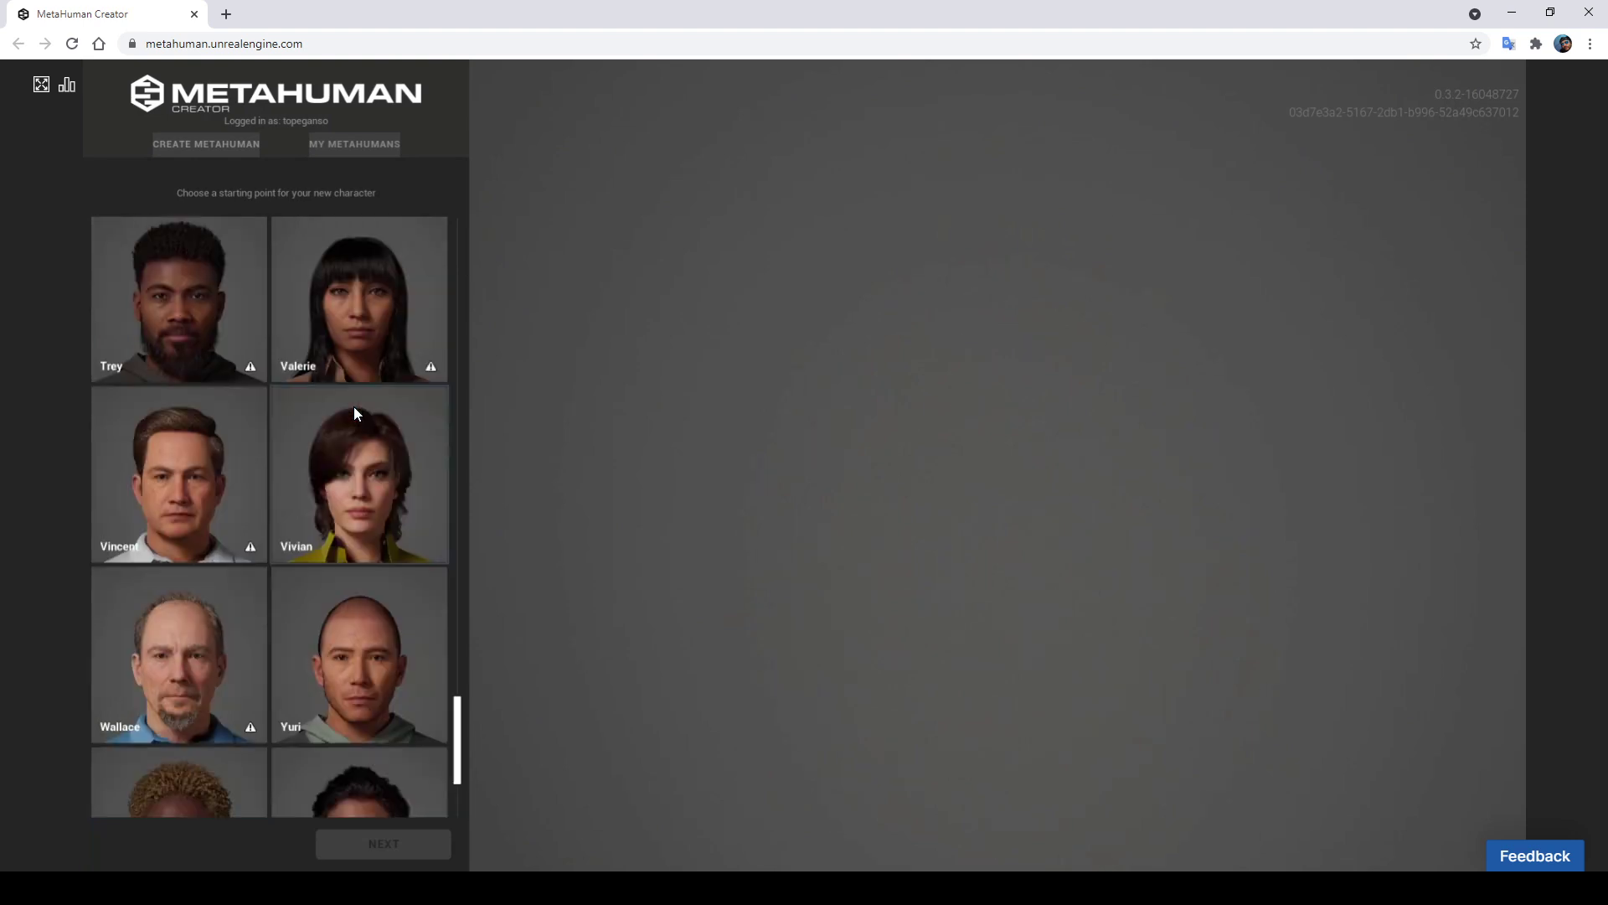
scroll(351, 497, down, 2)
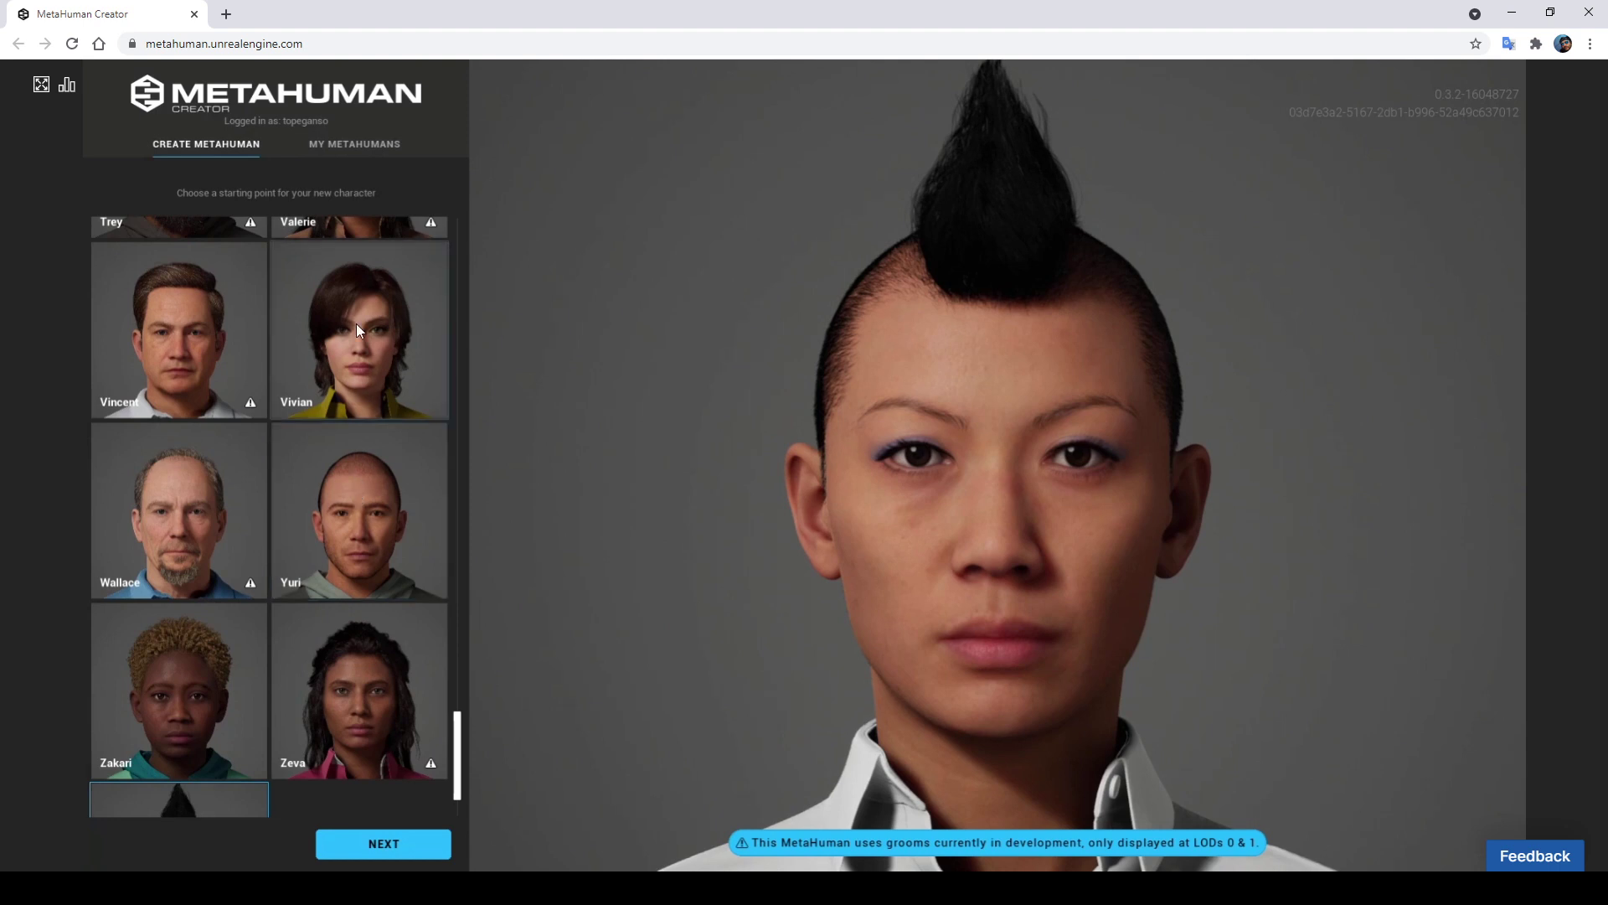
click(356, 324)
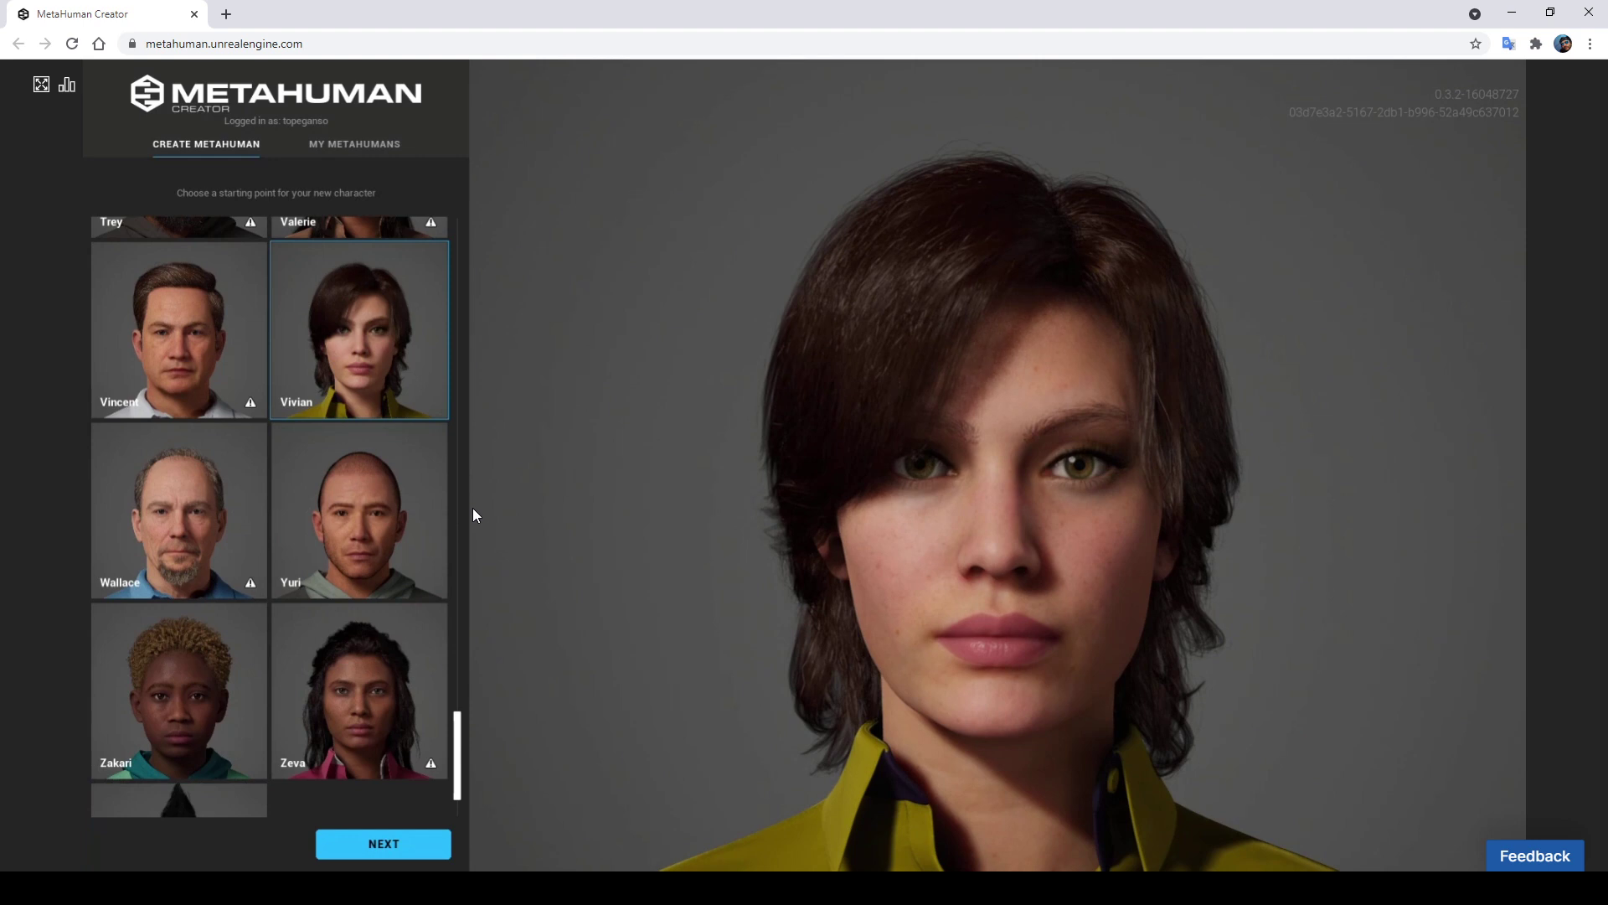
Start editing Vivian and preview her face, torso, legs, side and full body with camera keys 1–5
click(350, 849)
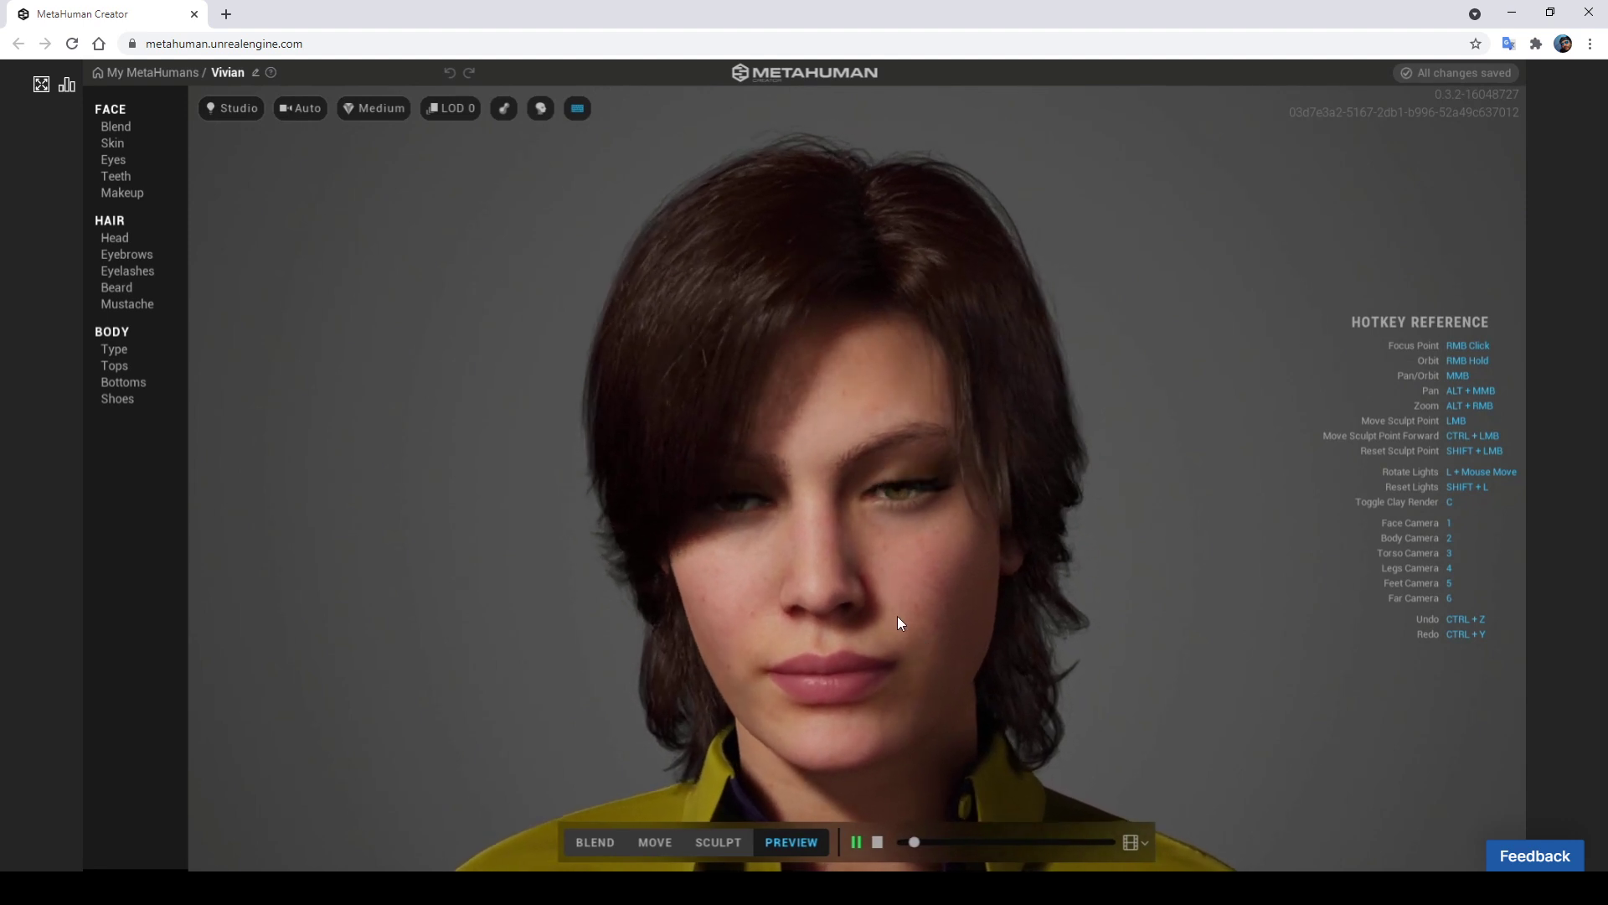
key(3)
key(2)
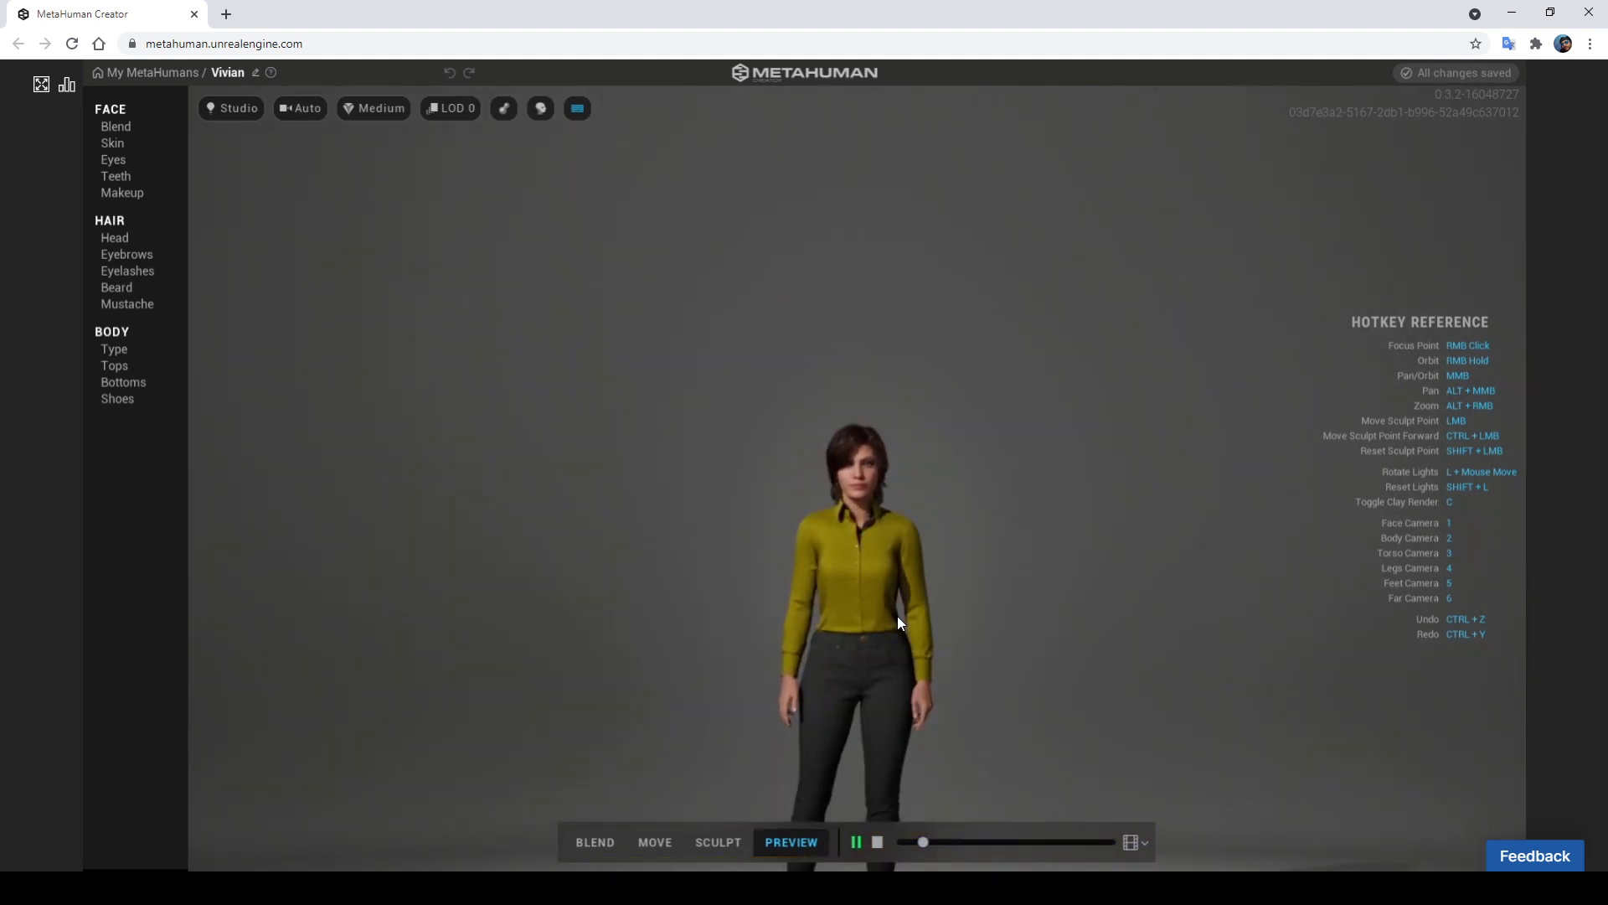
key(3)
key(4)
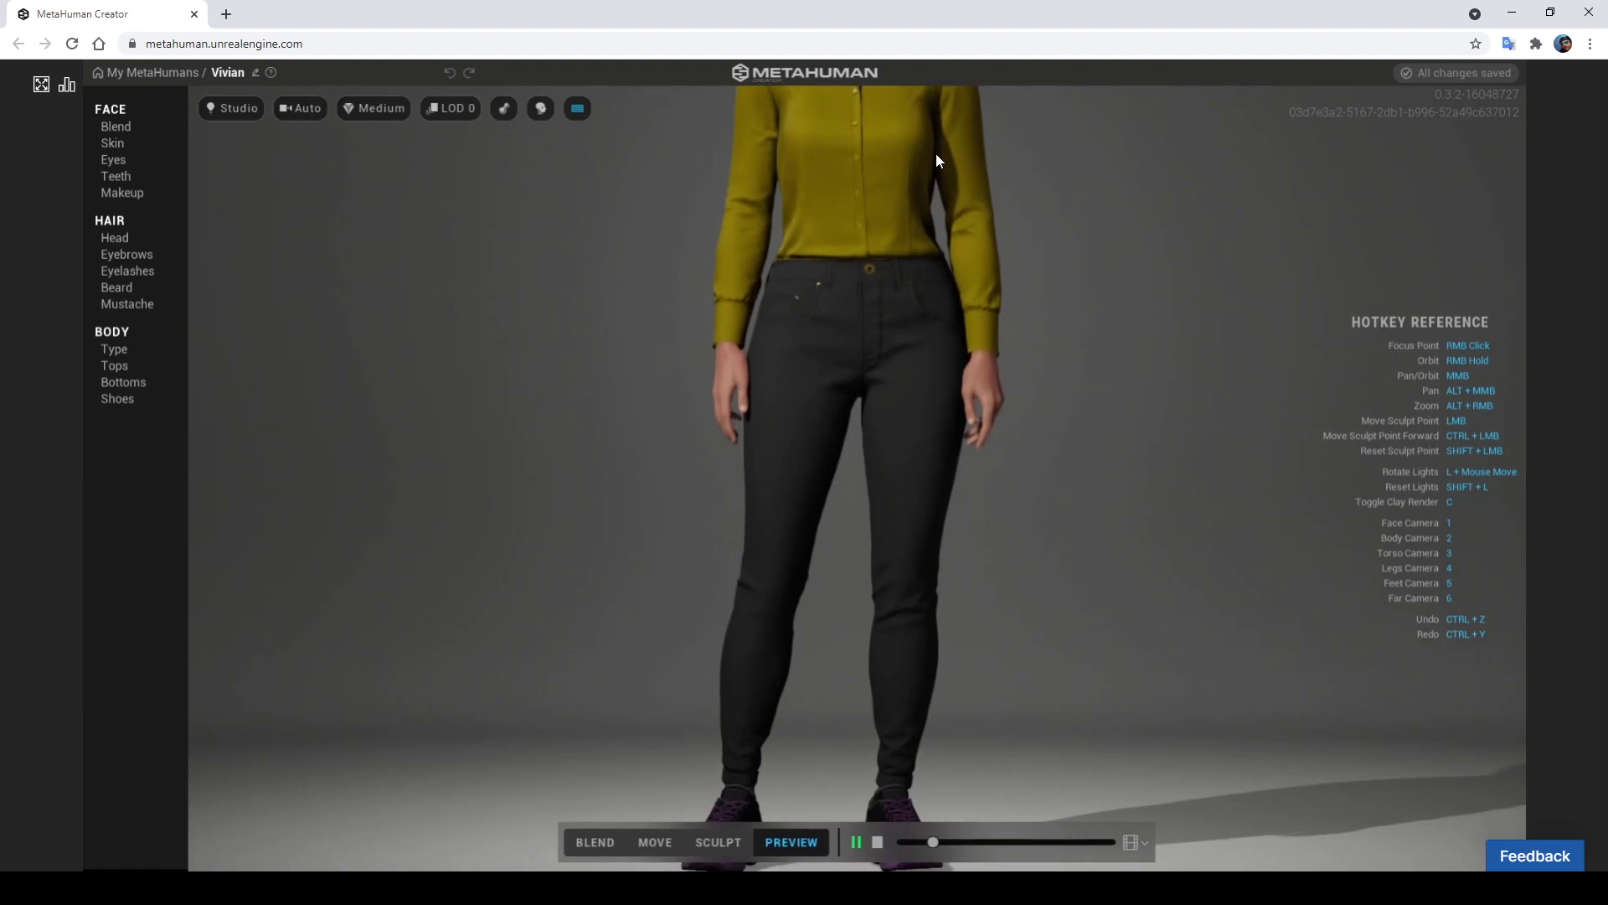
key(2)
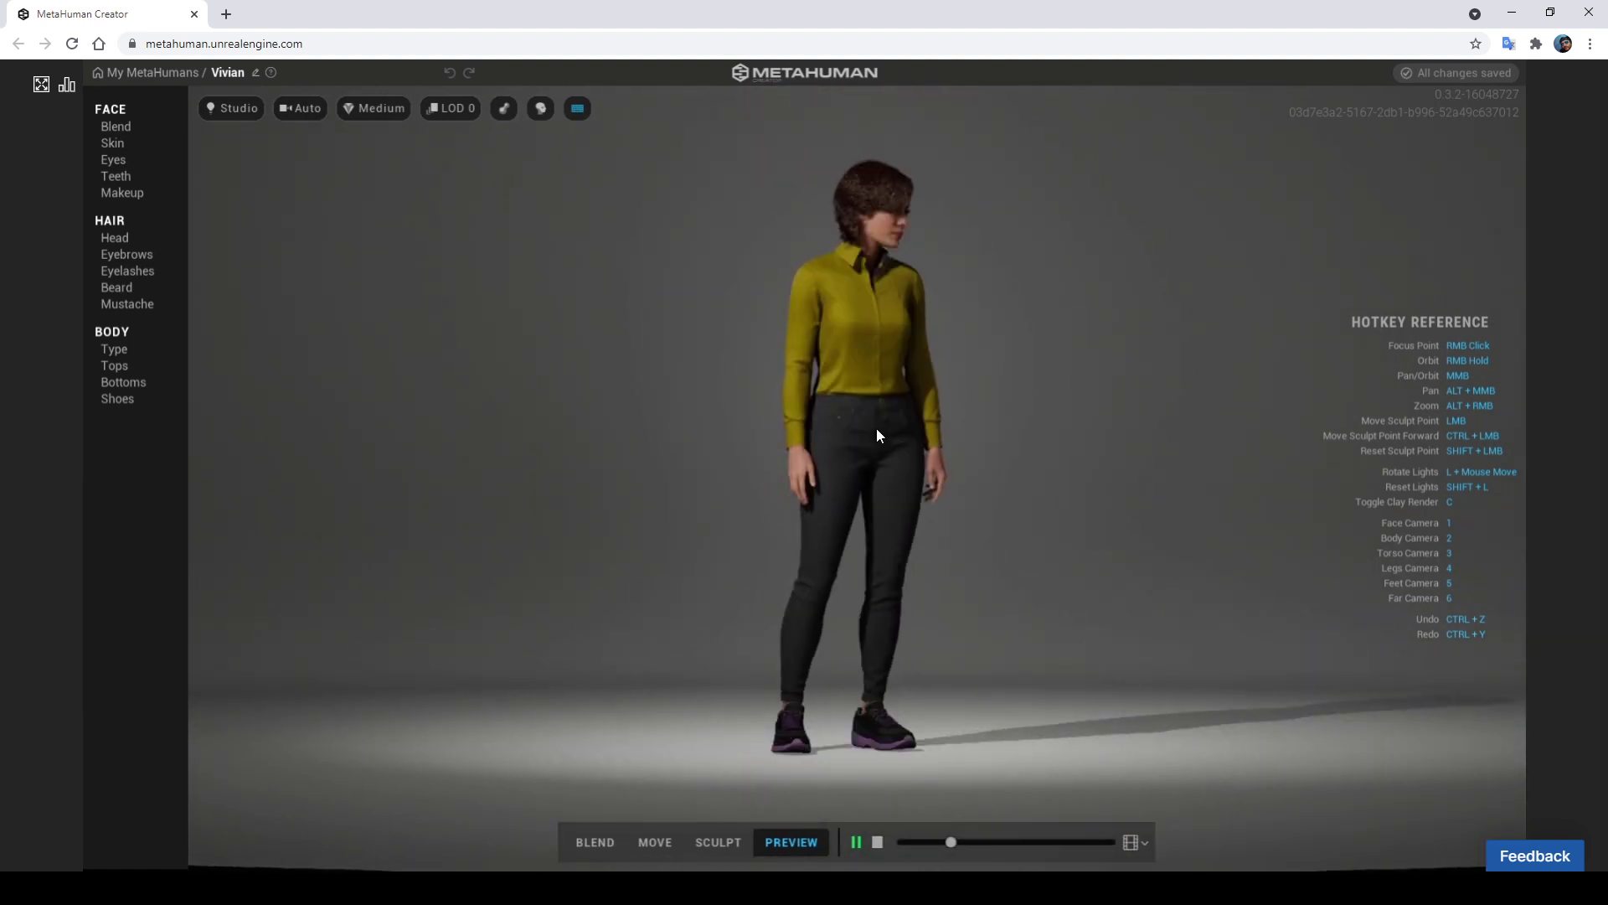
right_drag(937, 436, 619, 423)
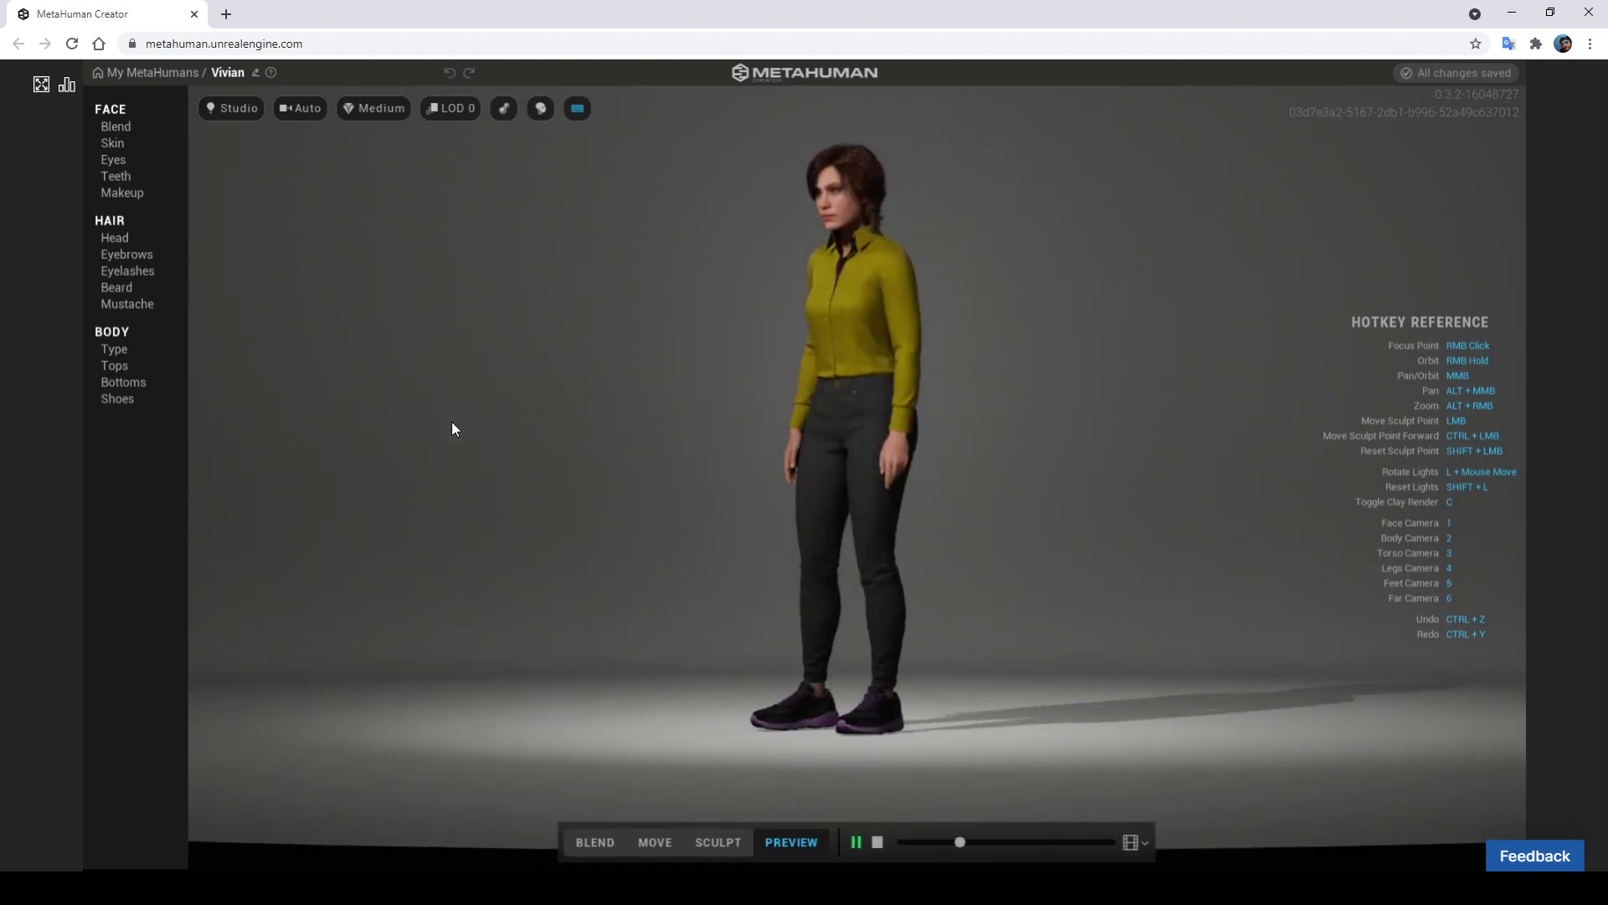
key(2)
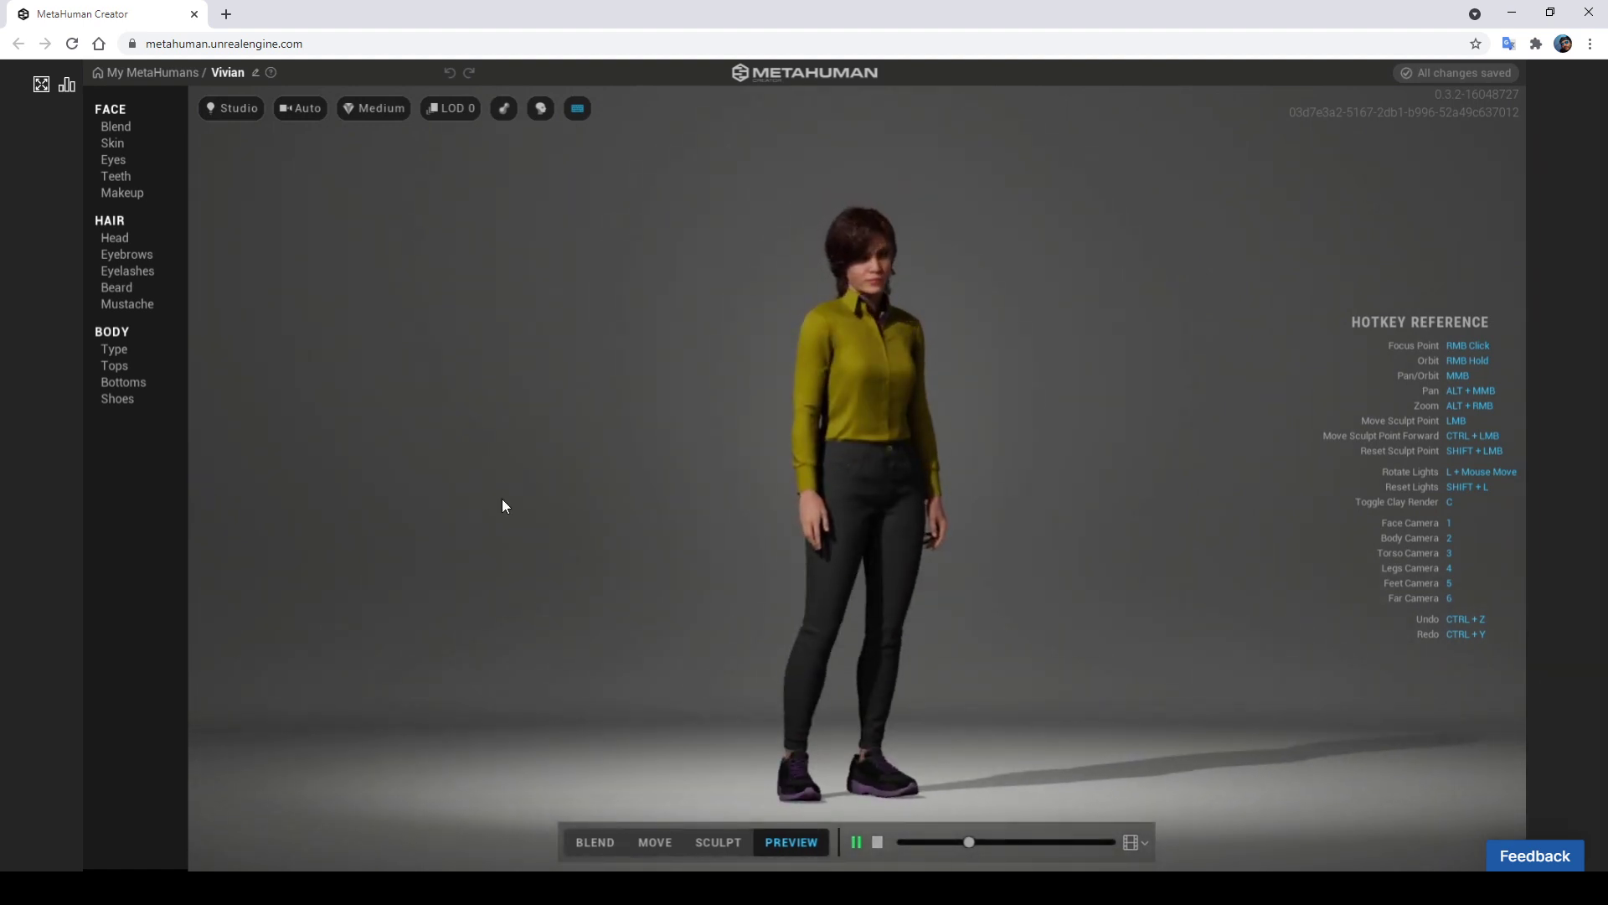
click(115, 348)
Compare several Tall body builds and settle on the slim bottom-left one
click(110, 355)
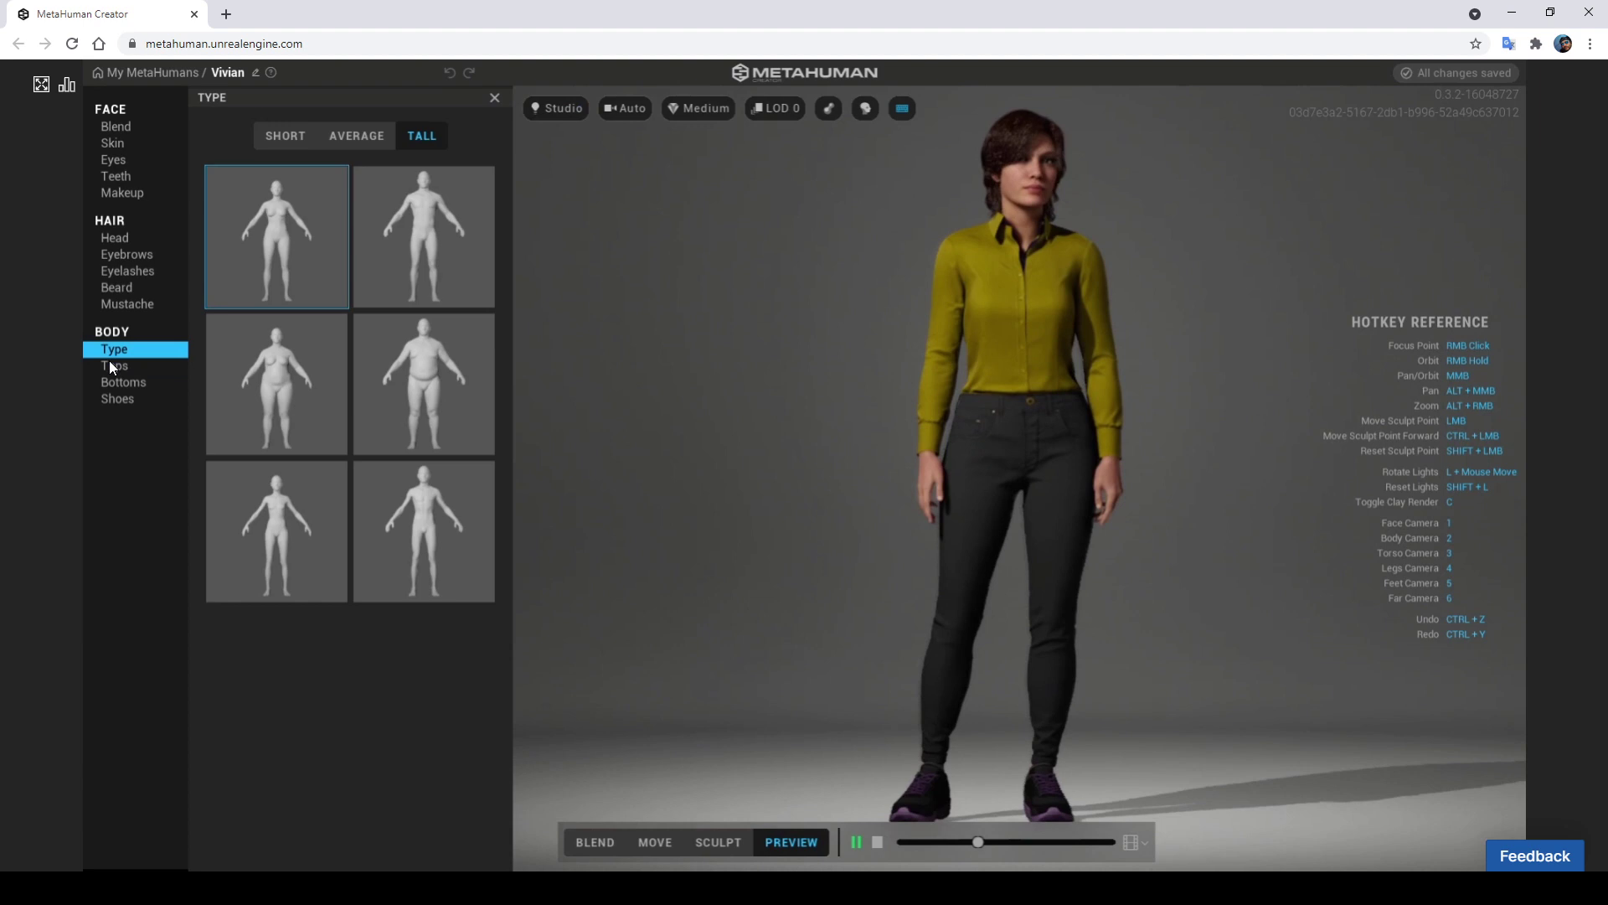
click(399, 374)
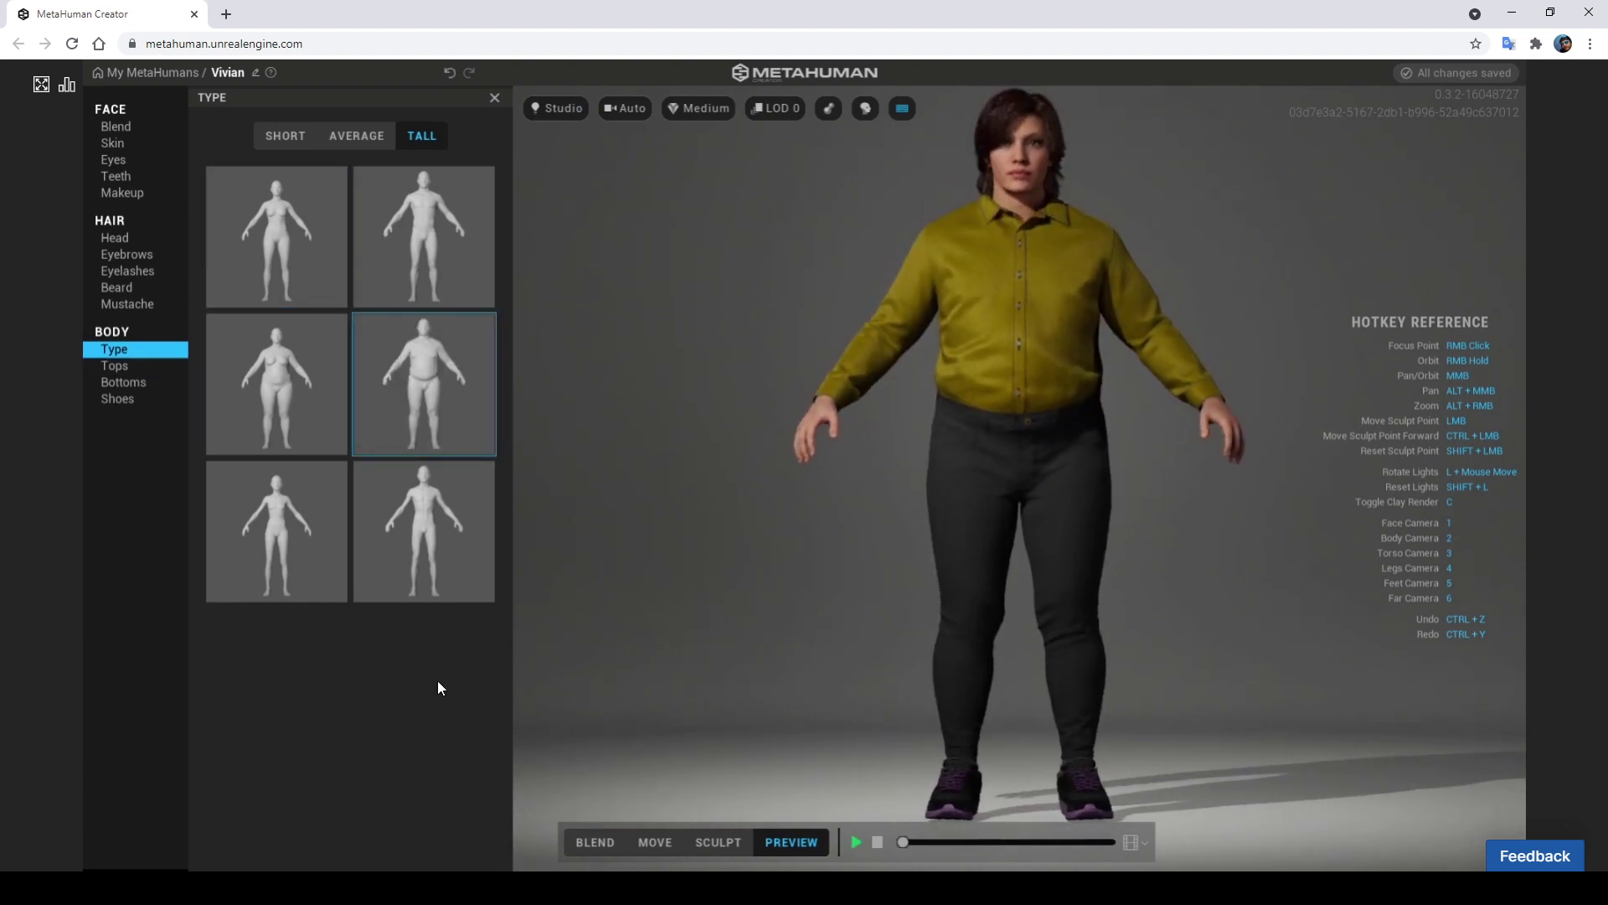
click(418, 533)
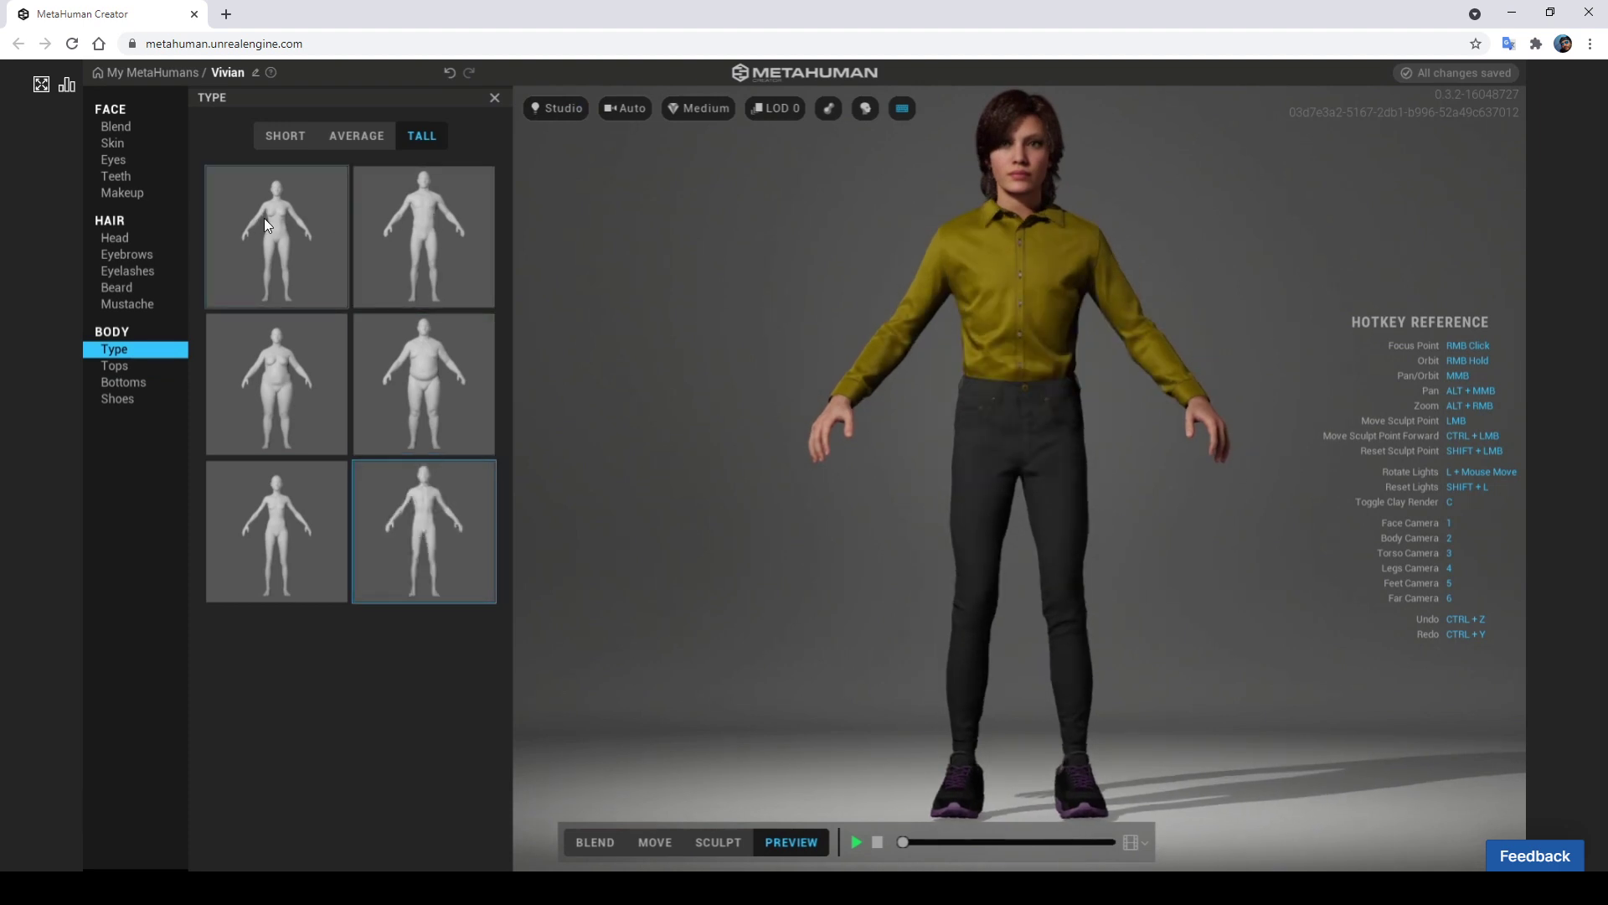
click(303, 539)
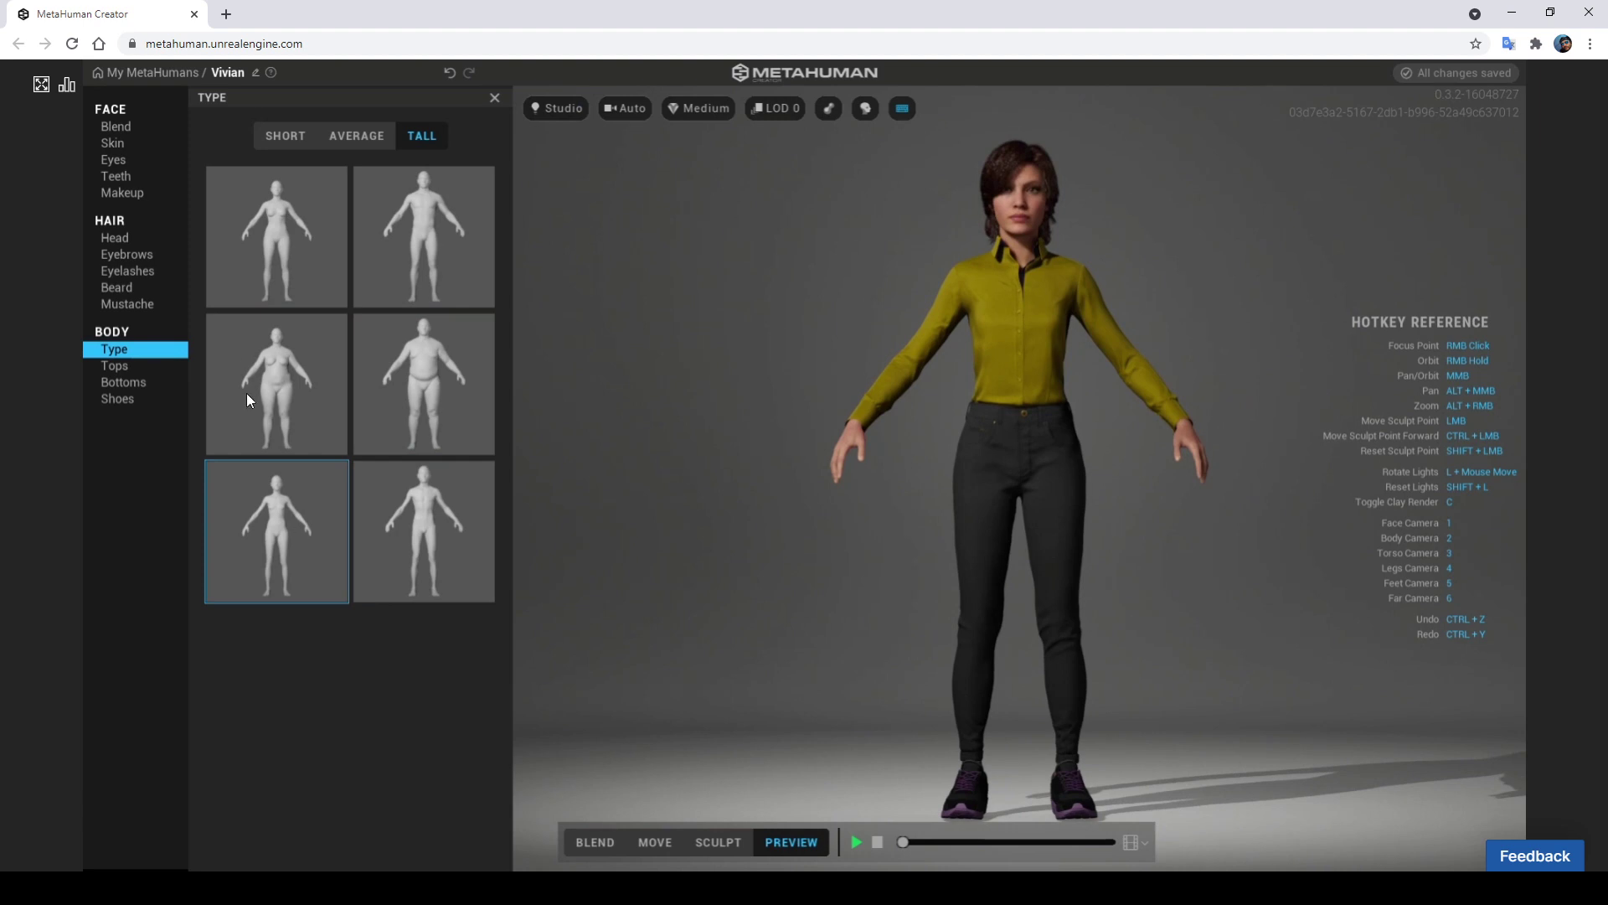
click(271, 397)
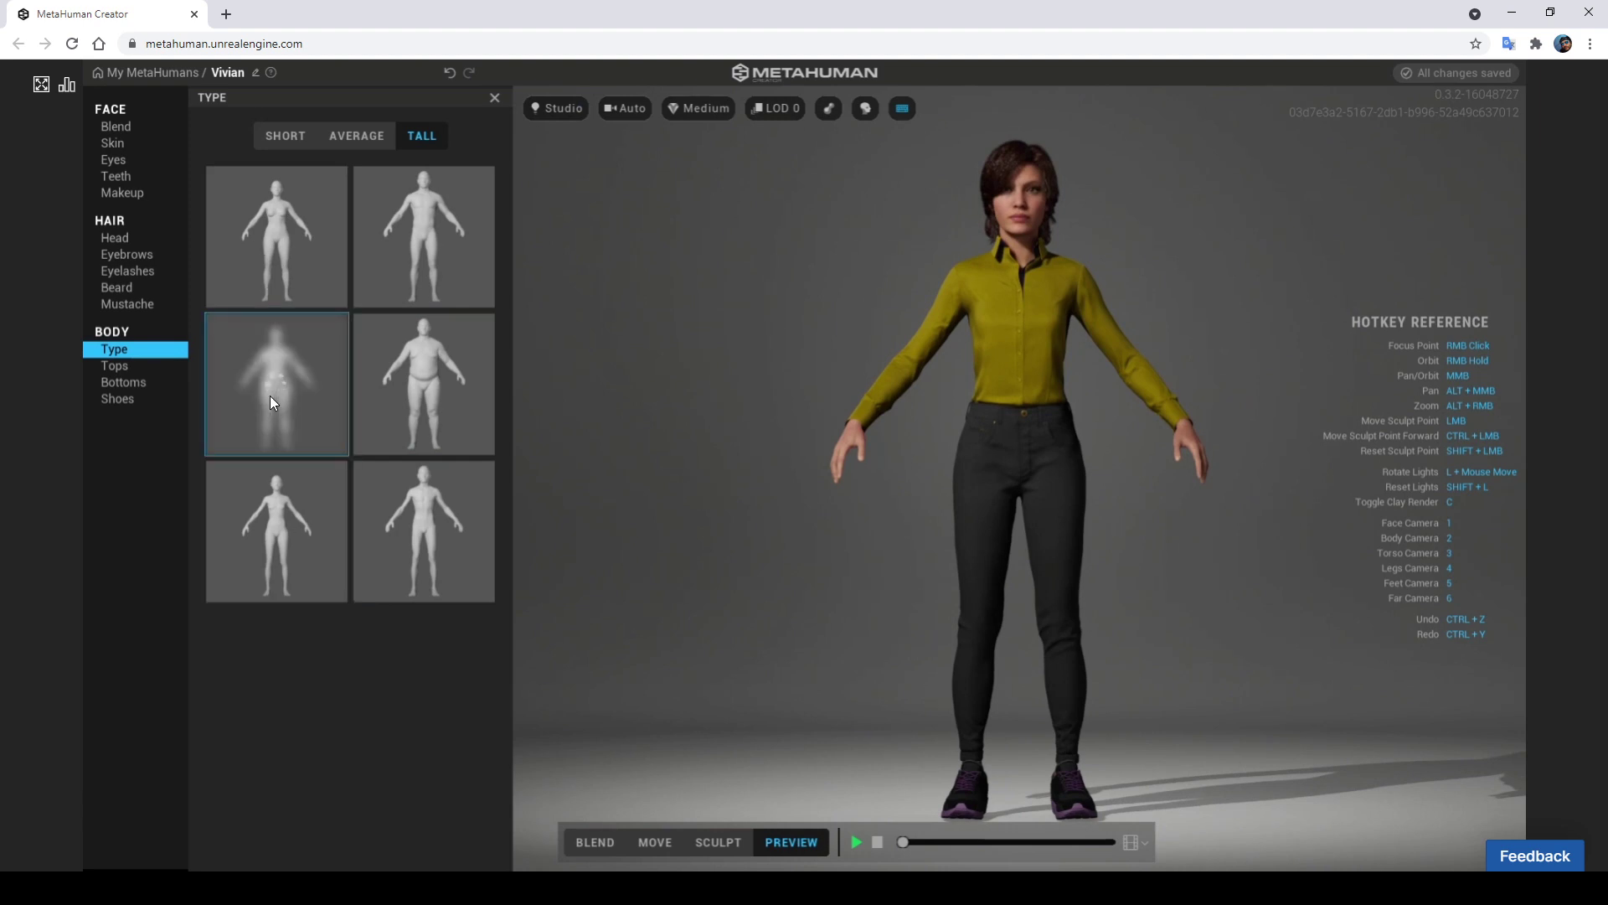
click(288, 245)
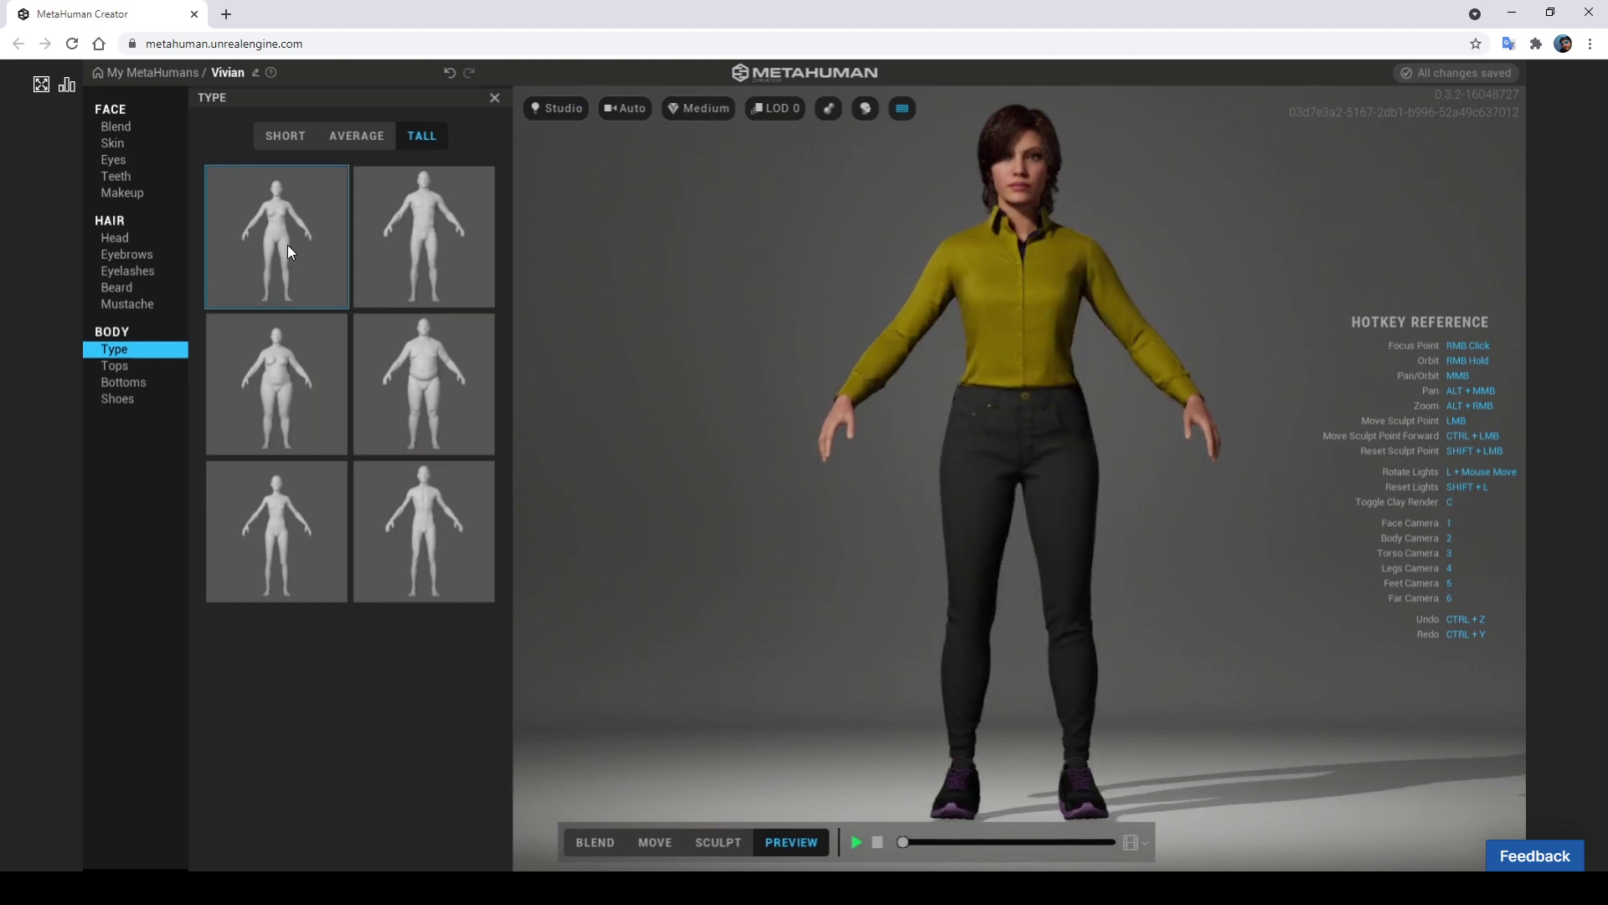
click(283, 544)
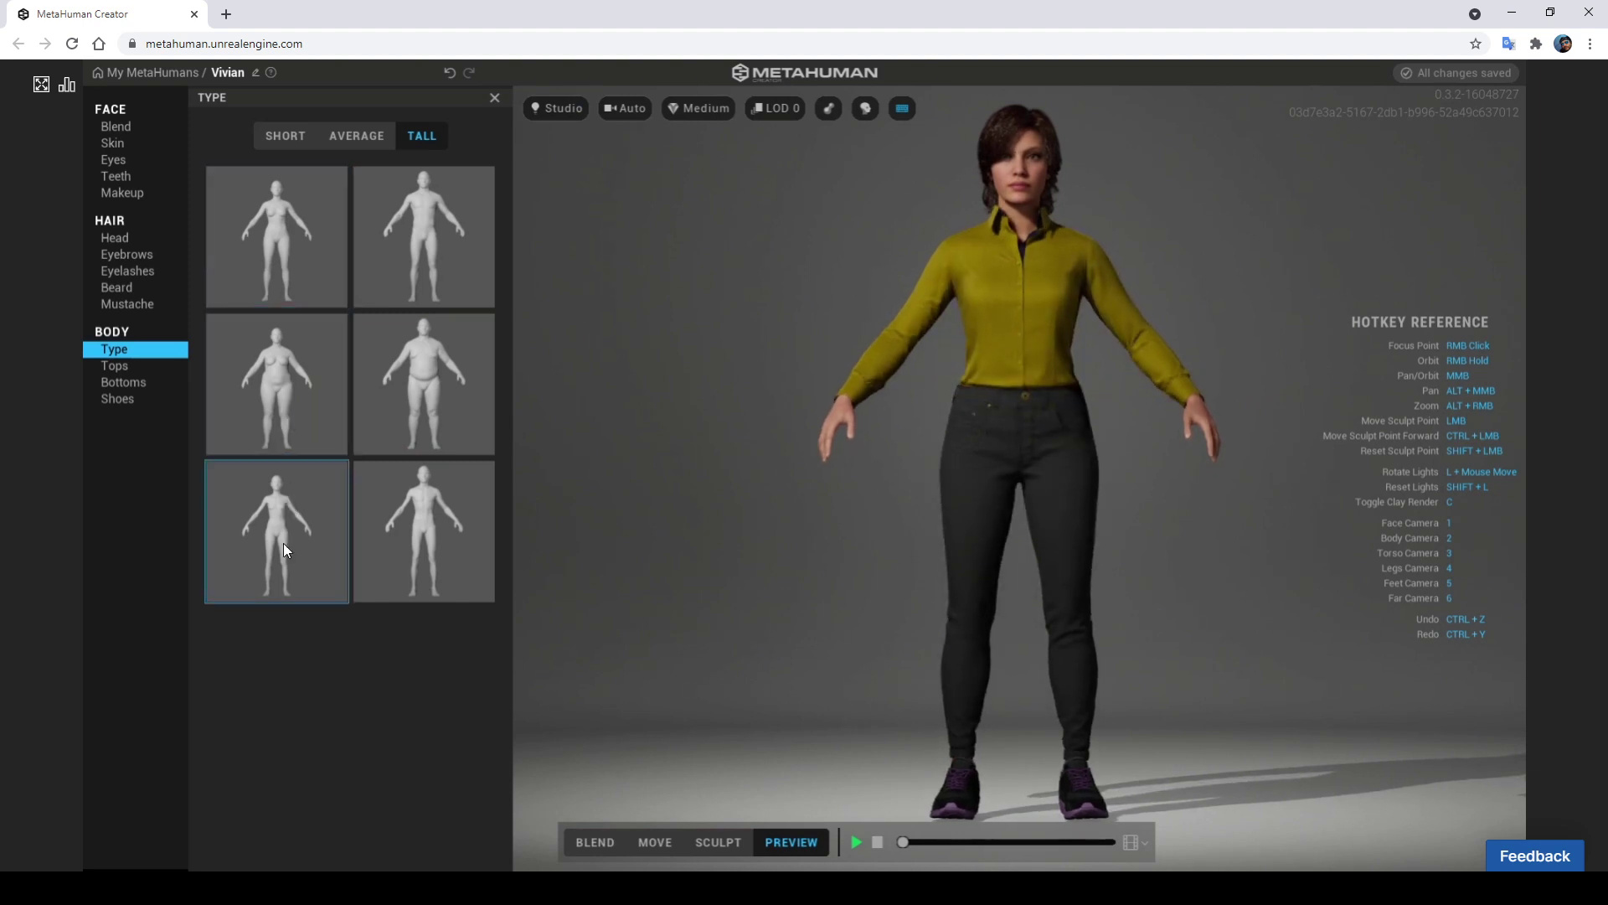
Compare the Average and Short heights, then set Vivian back to Tall
click(356, 139)
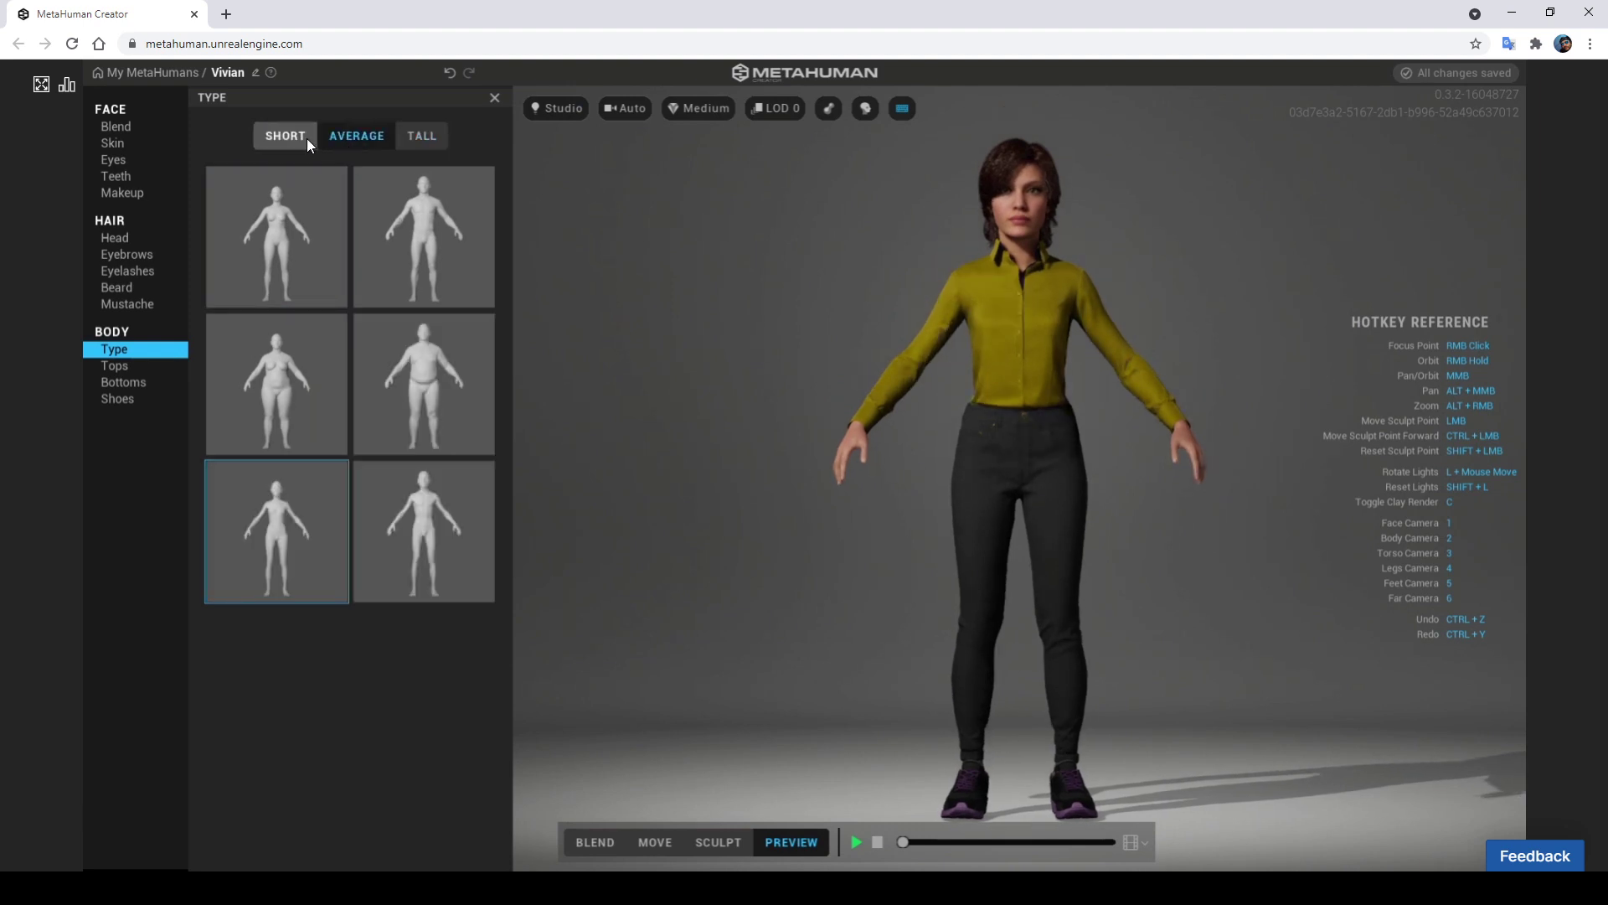
click(274, 139)
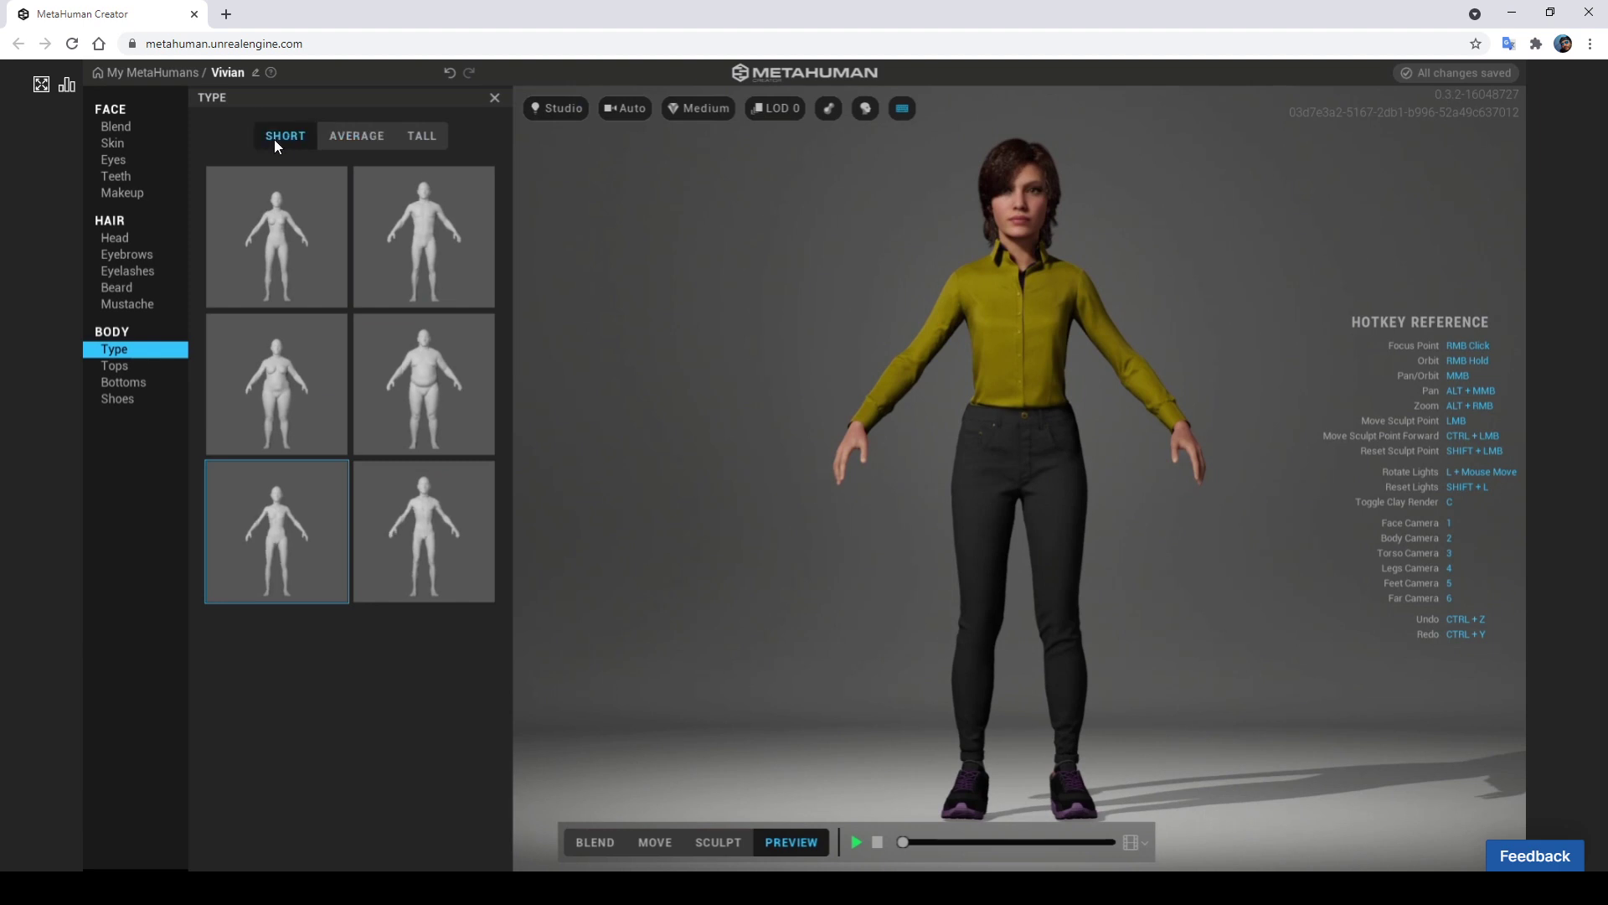
click(340, 137)
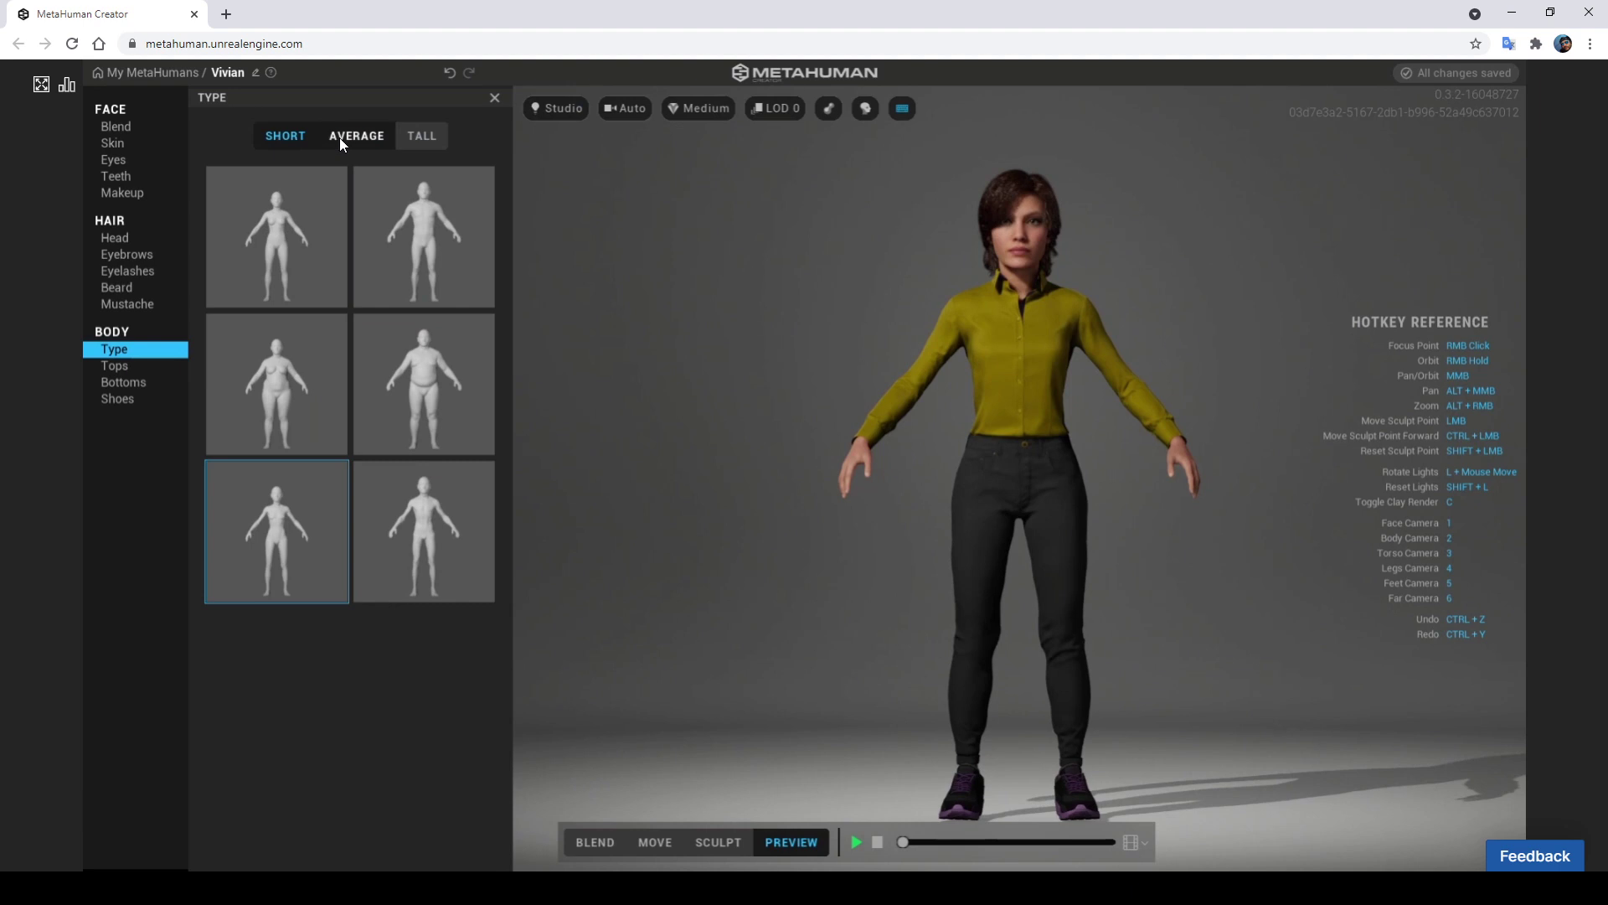
click(420, 137)
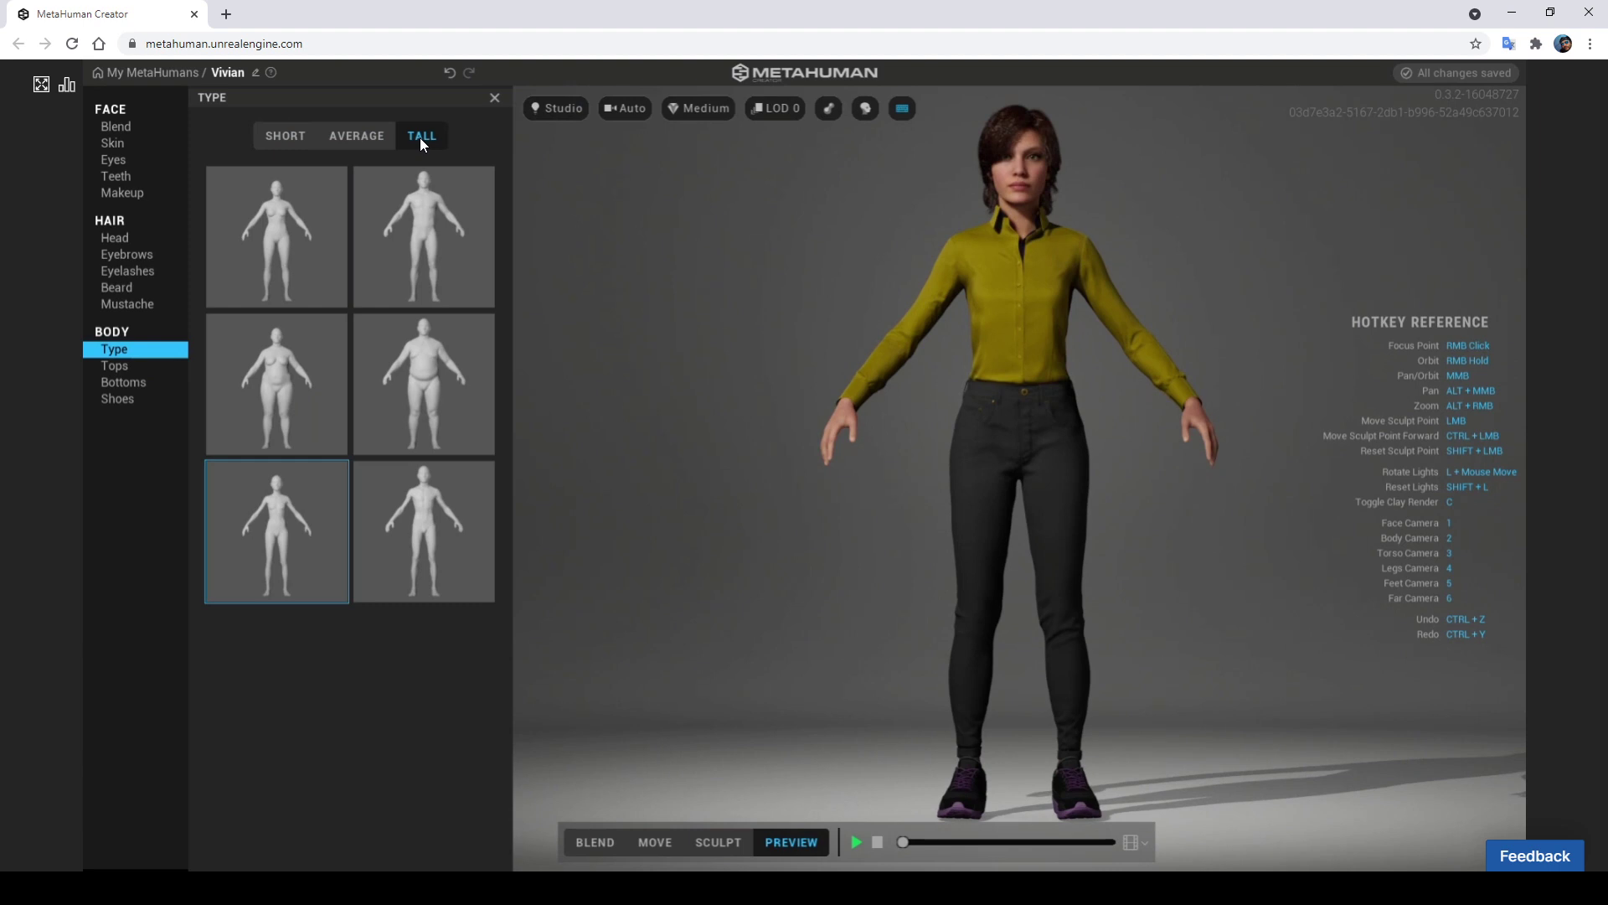
Scrub back and forth through the preview animation, then start it playing
drag(907, 841, 1032, 834)
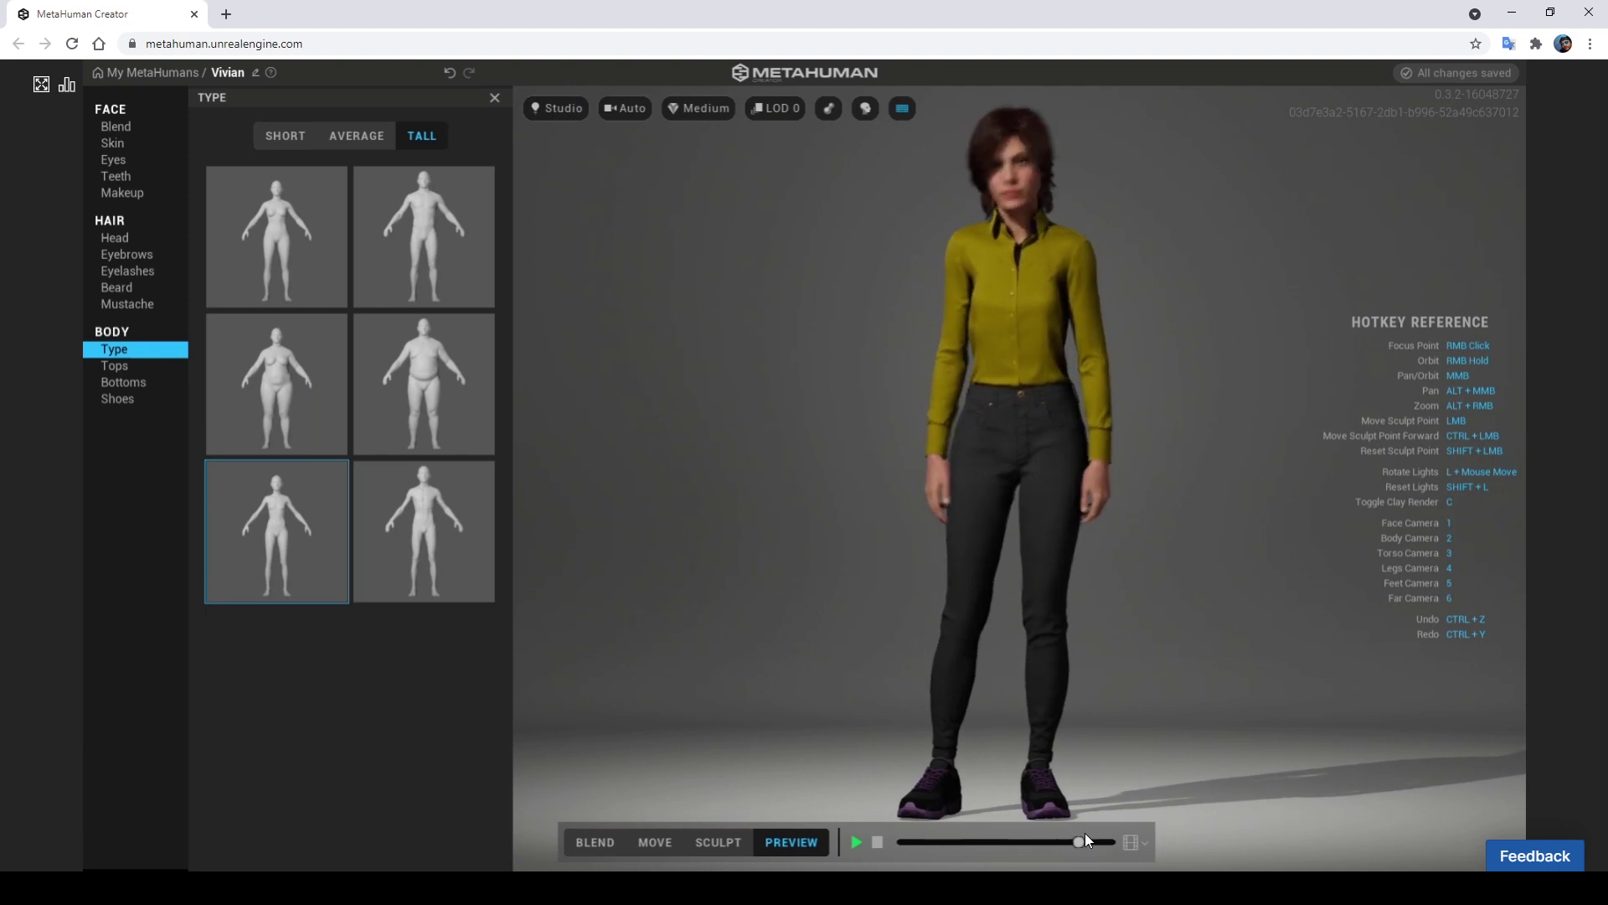
drag(1032, 833, 1061, 834)
click(853, 844)
drag(1032, 839, 1021, 849)
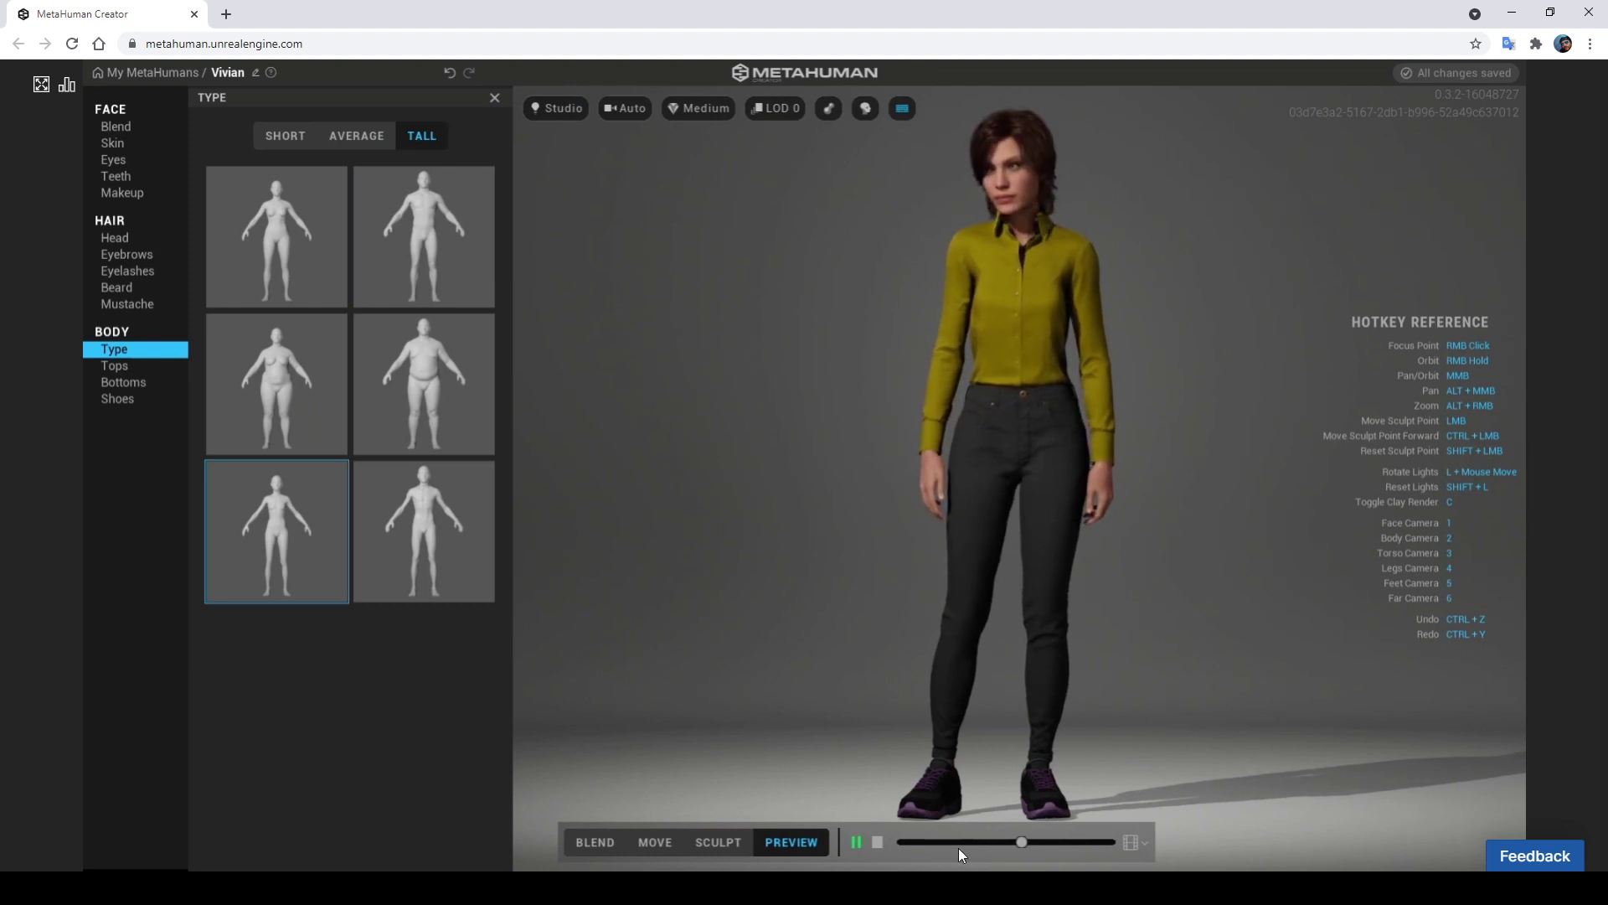
click(855, 841)
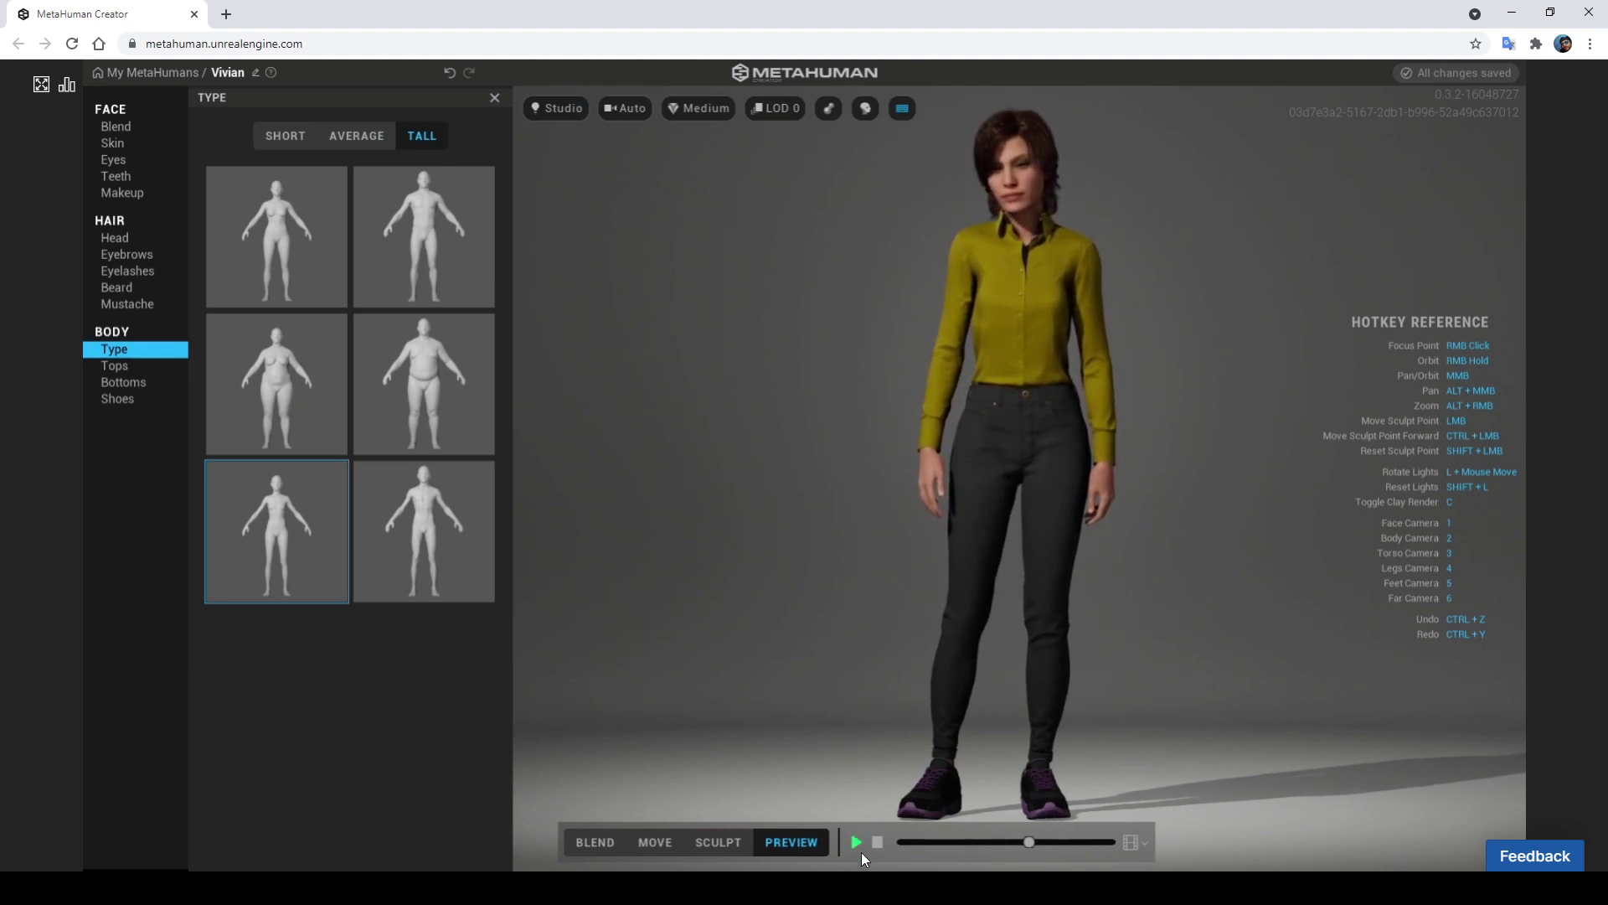
Keep Idle as the preview animation and bring up the Face Blend presets
click(1133, 848)
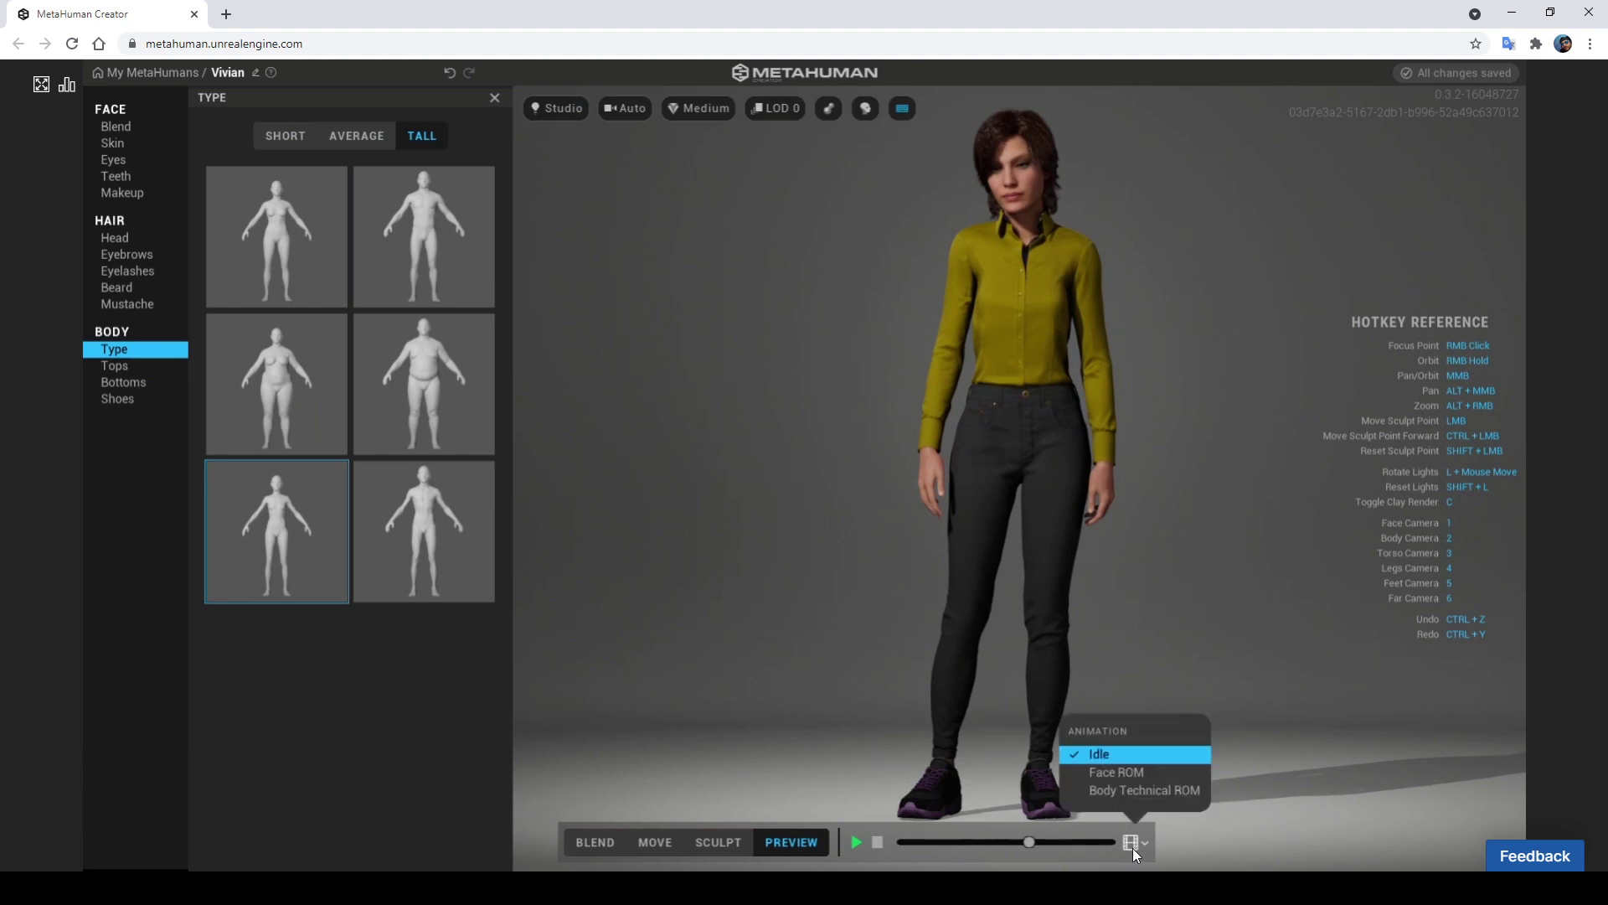
click(994, 843)
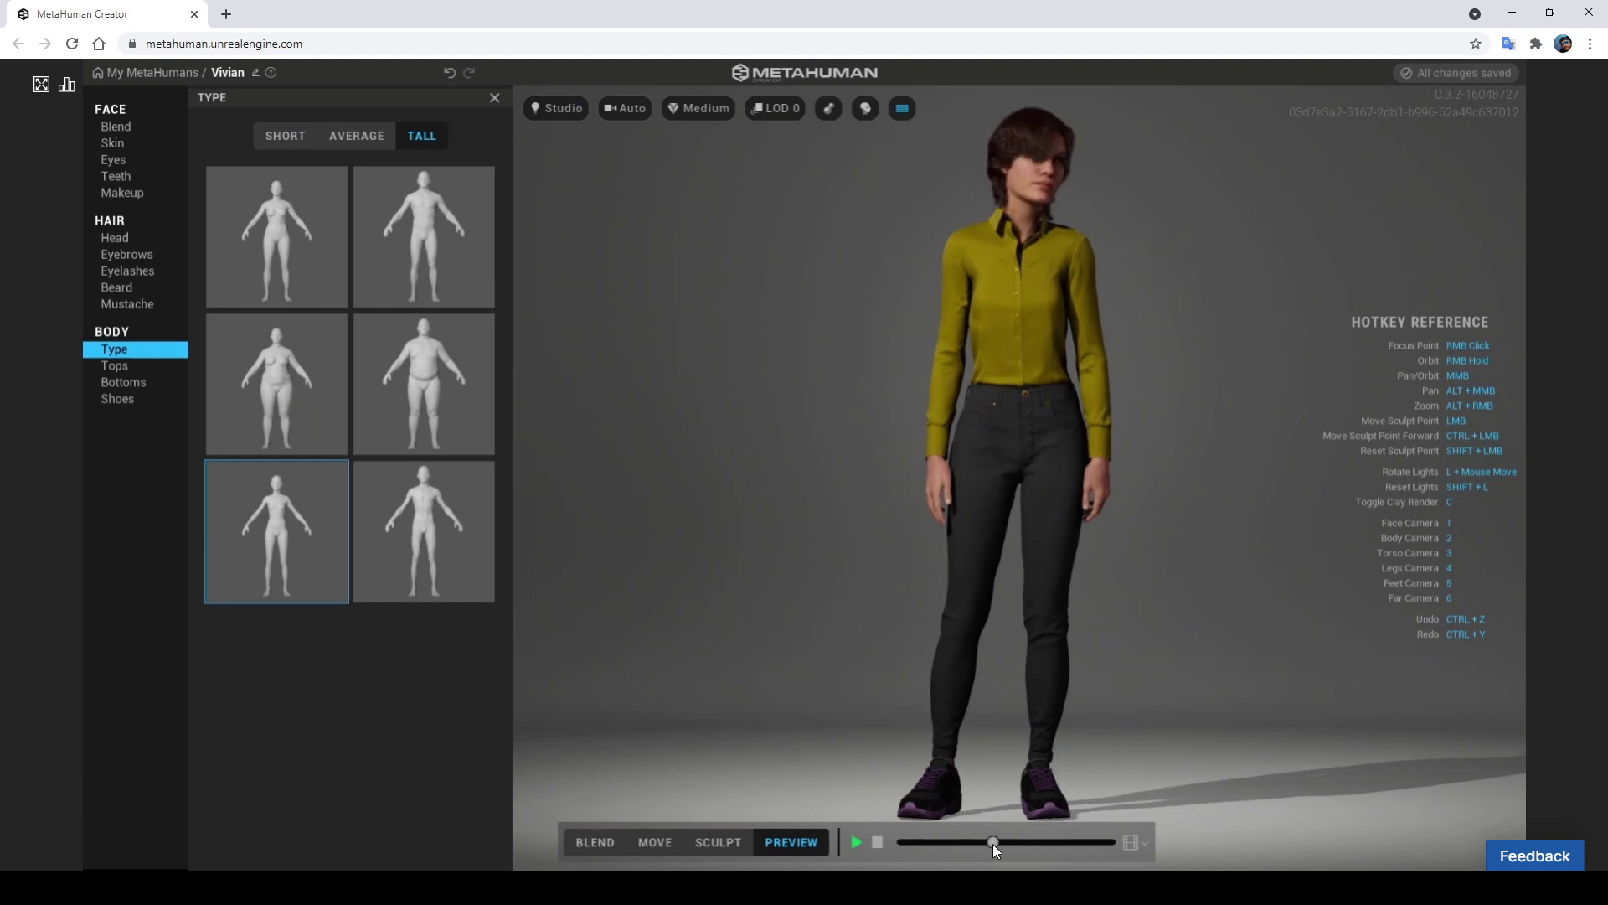
click(597, 844)
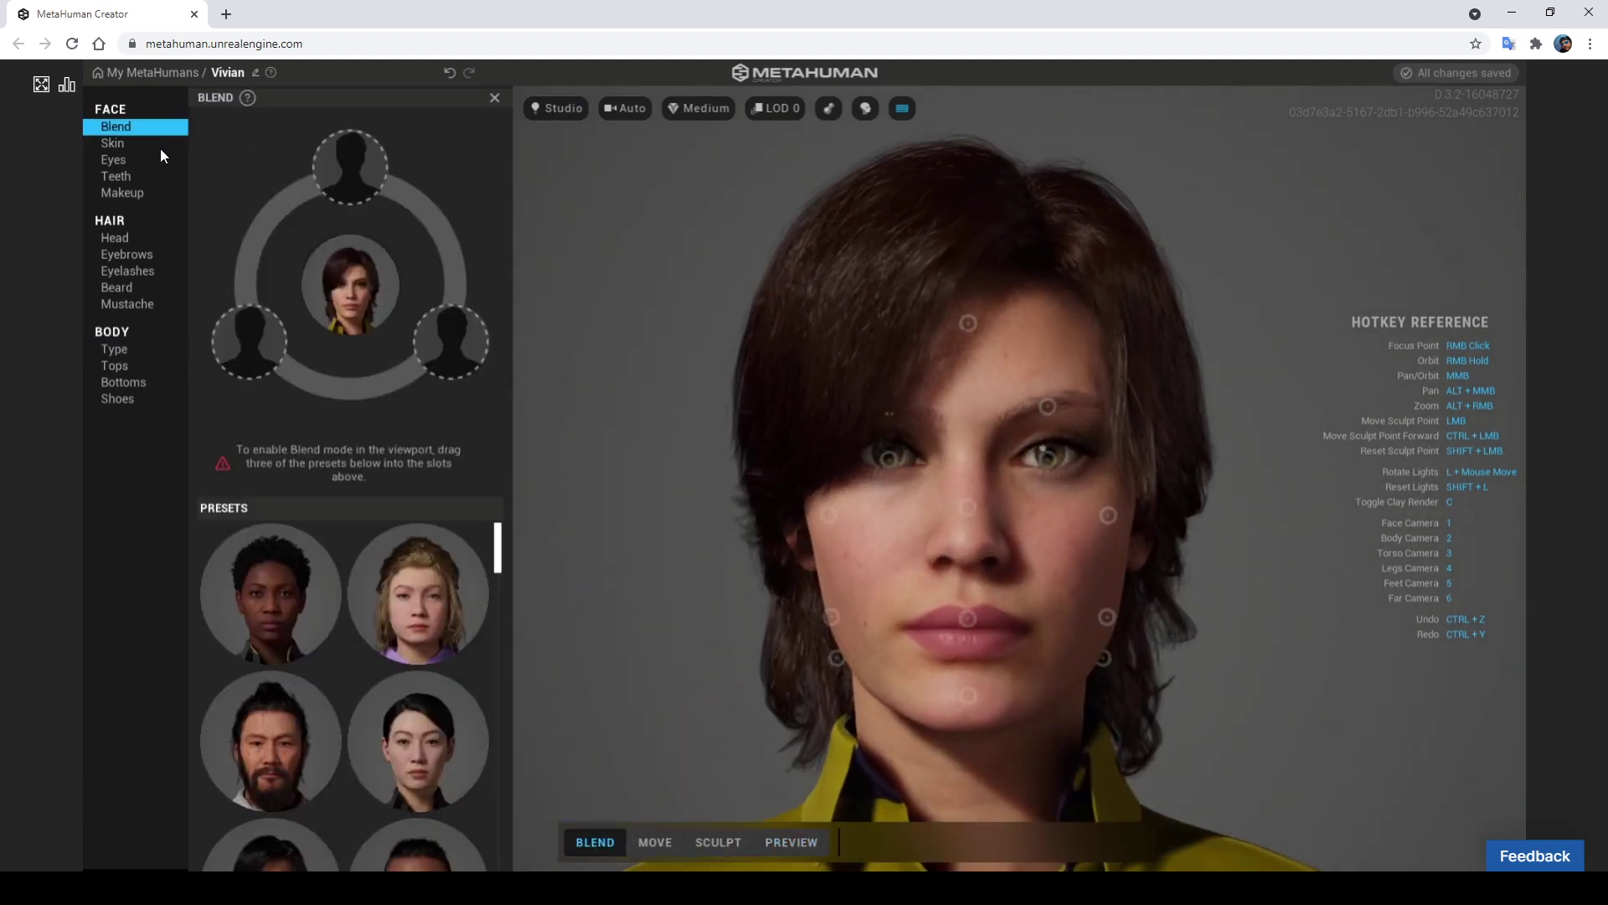
Fill the three blend wheel slots with female presets from the gallery
drag(258, 362, 255, 345)
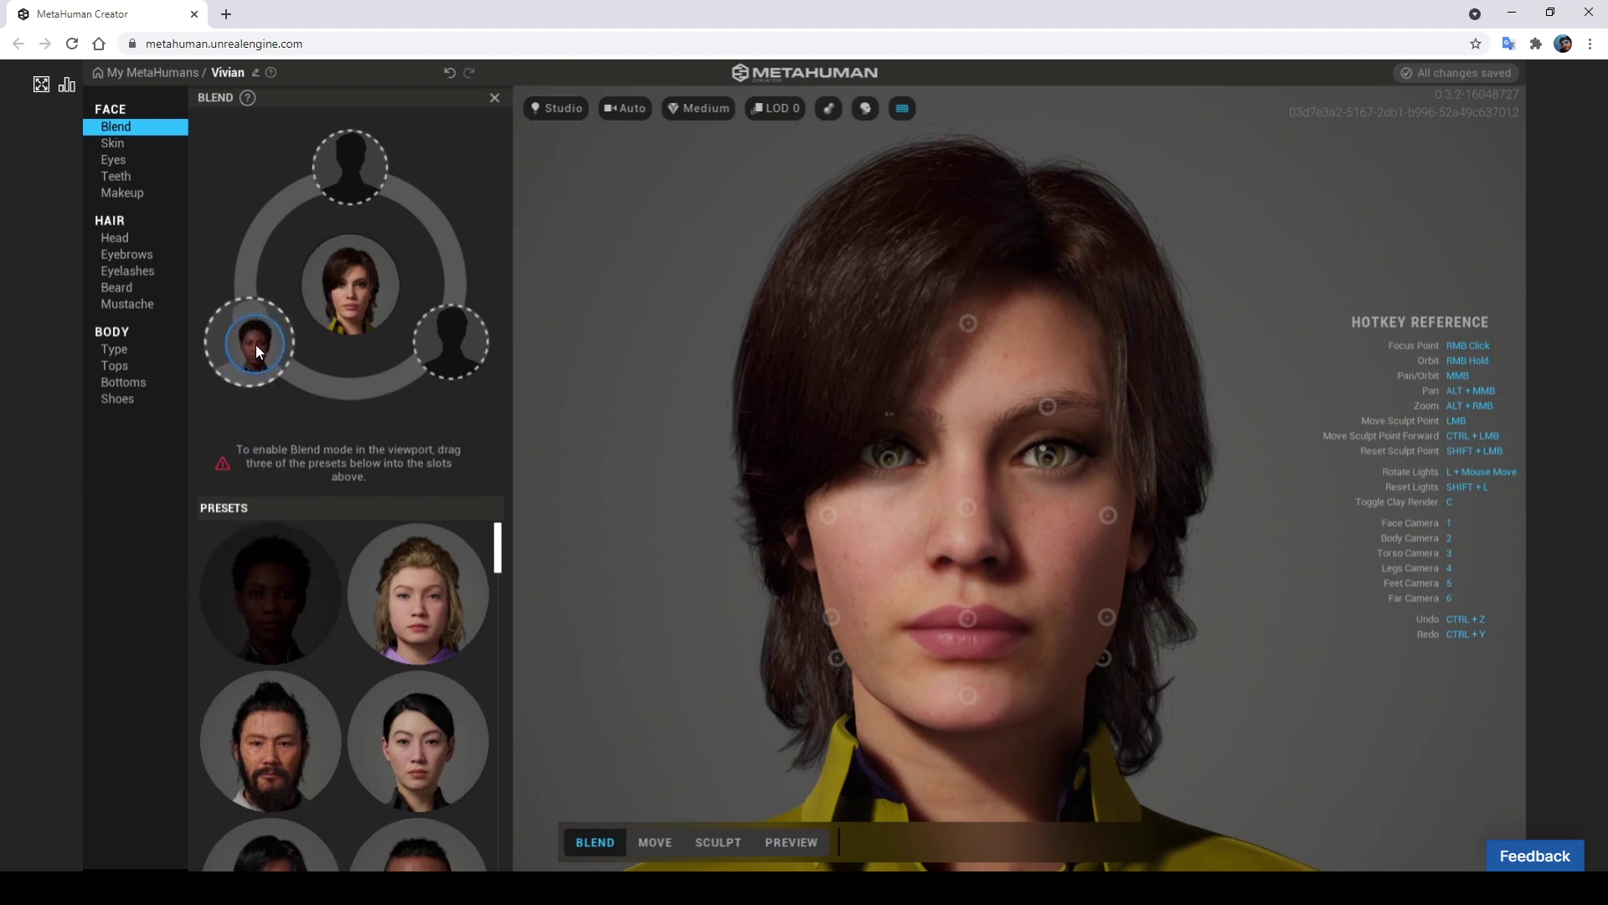
scroll(359, 656, down, 1)
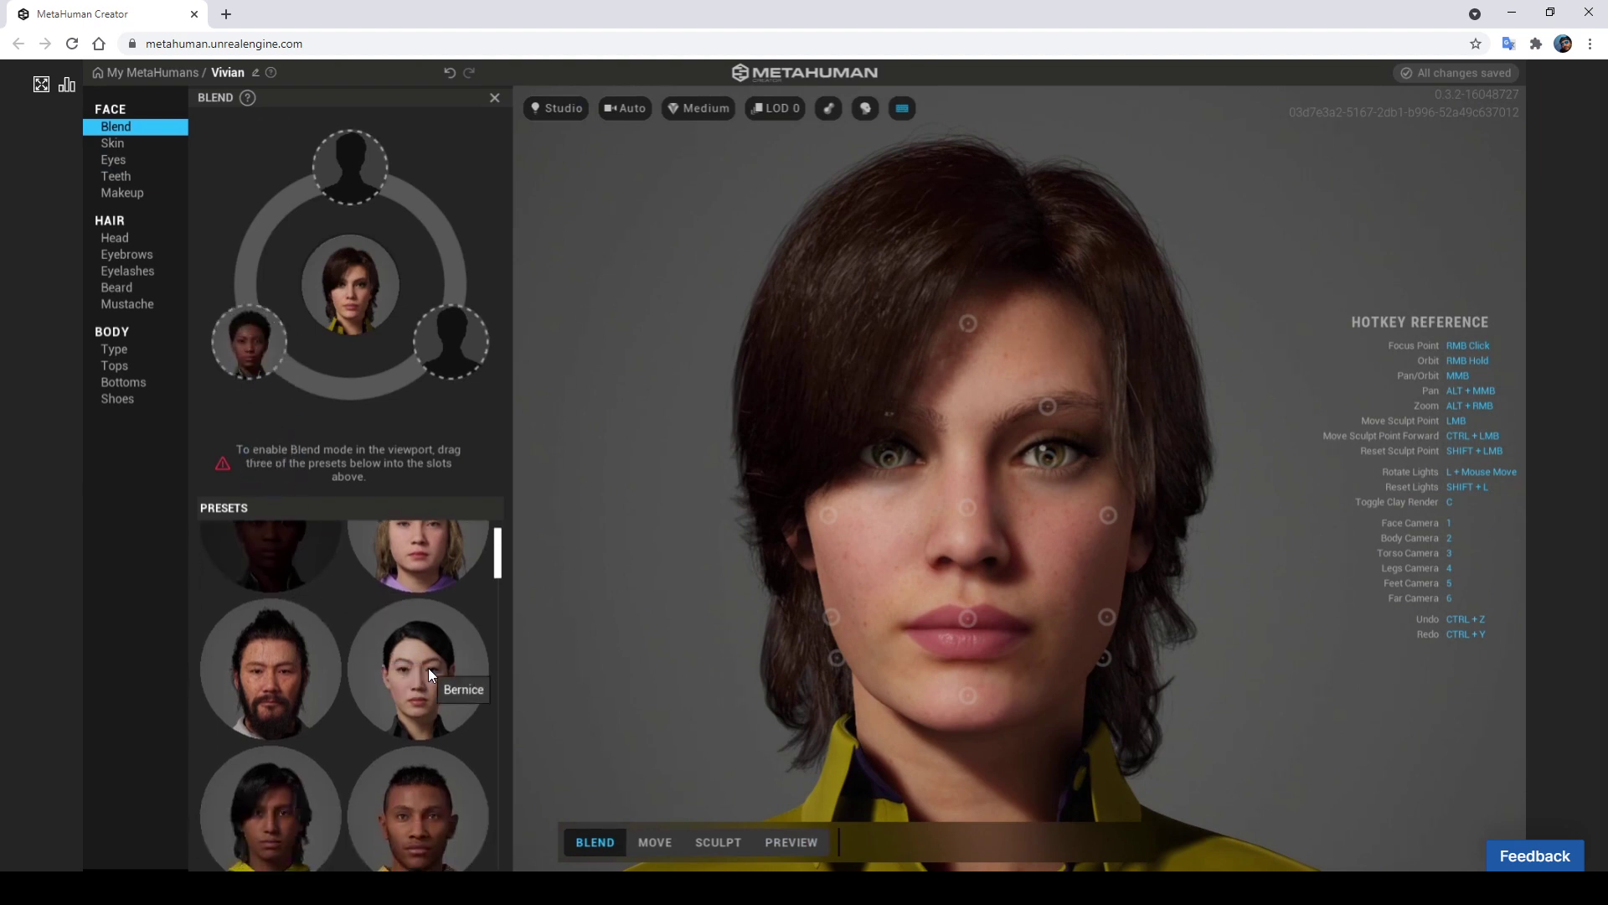
drag(428, 667, 353, 164)
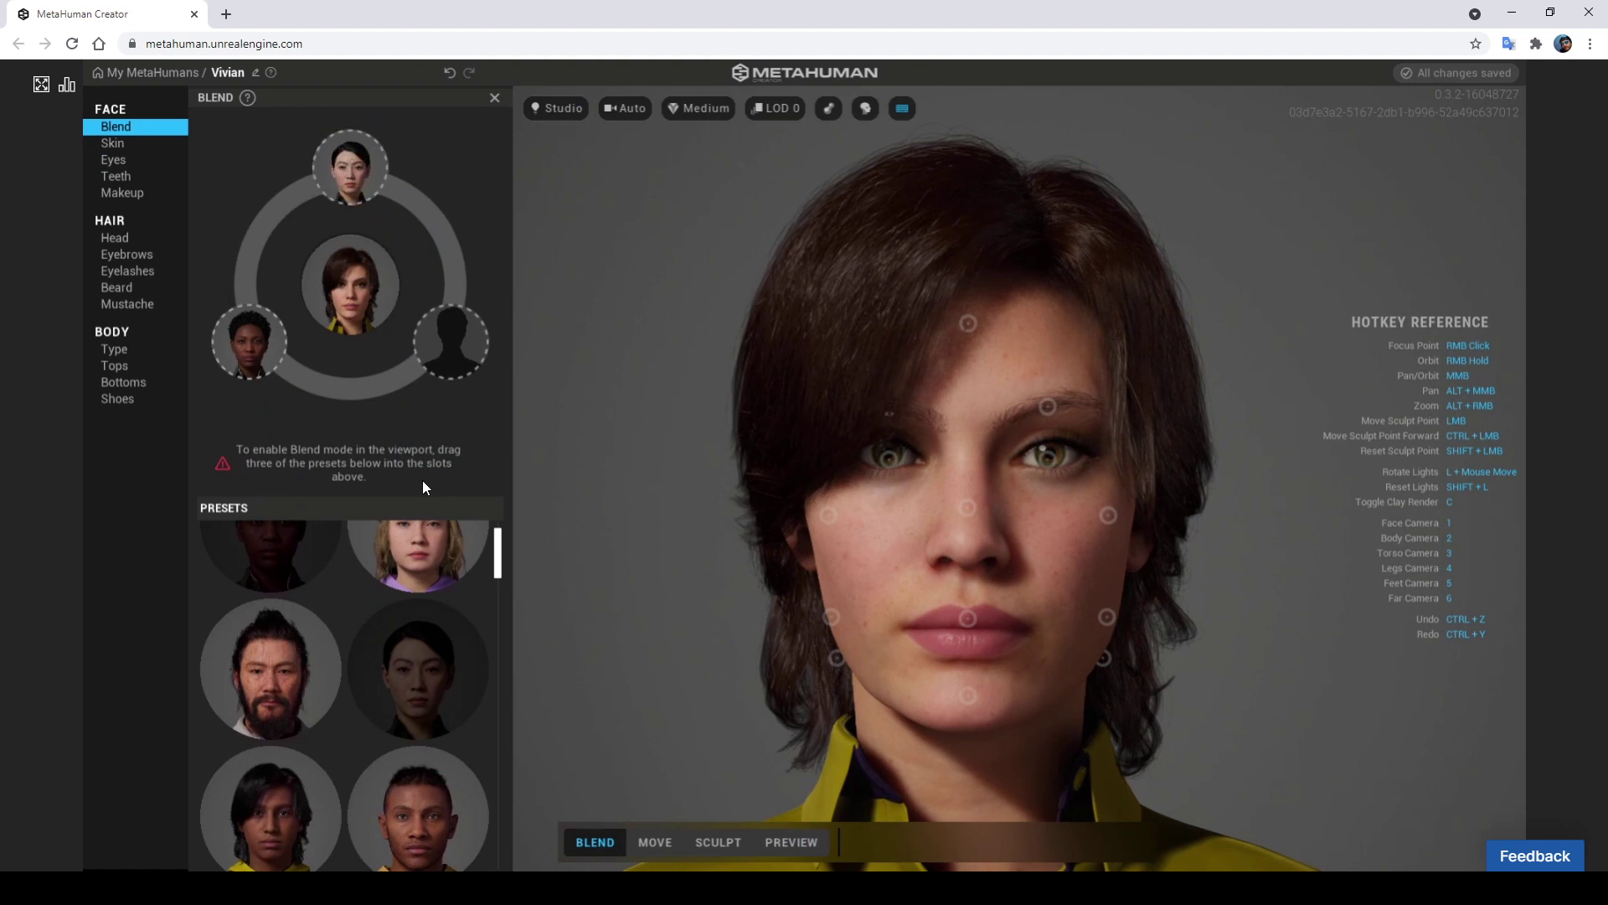
scroll(427, 672, down, 1)
scroll(426, 673, down, 2)
scroll(427, 674, down, 2)
scroll(426, 674, down, 1)
scroll(427, 675, down, 2)
scroll(426, 674, down, 2)
scroll(426, 674, down, 2)
scroll(426, 674, down, 2)
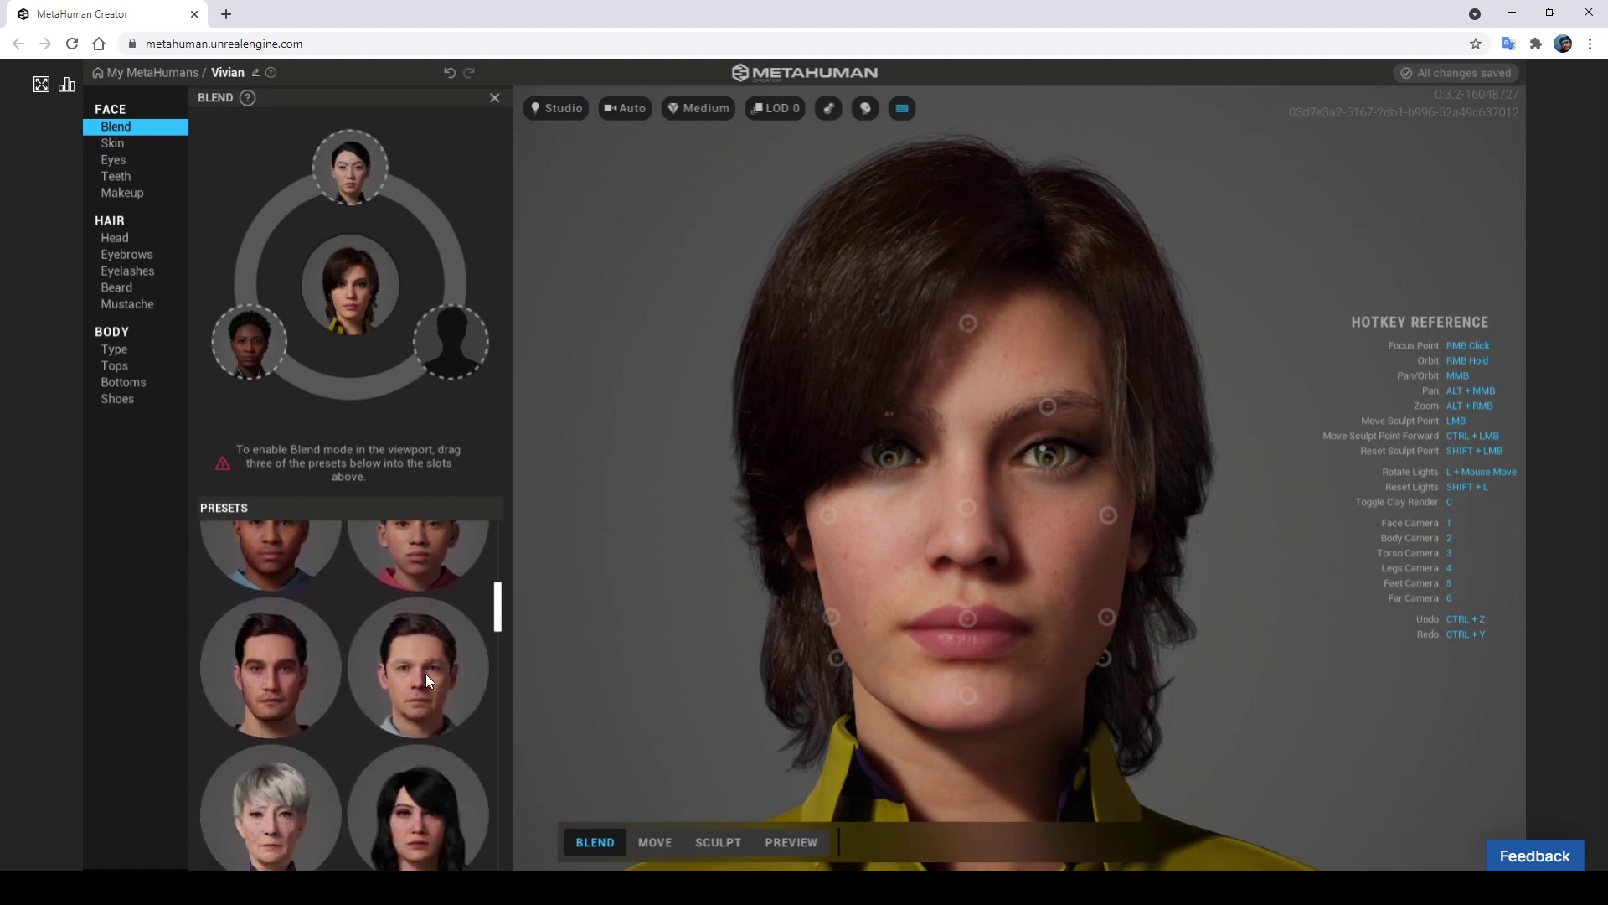
scroll(427, 674, down, 1)
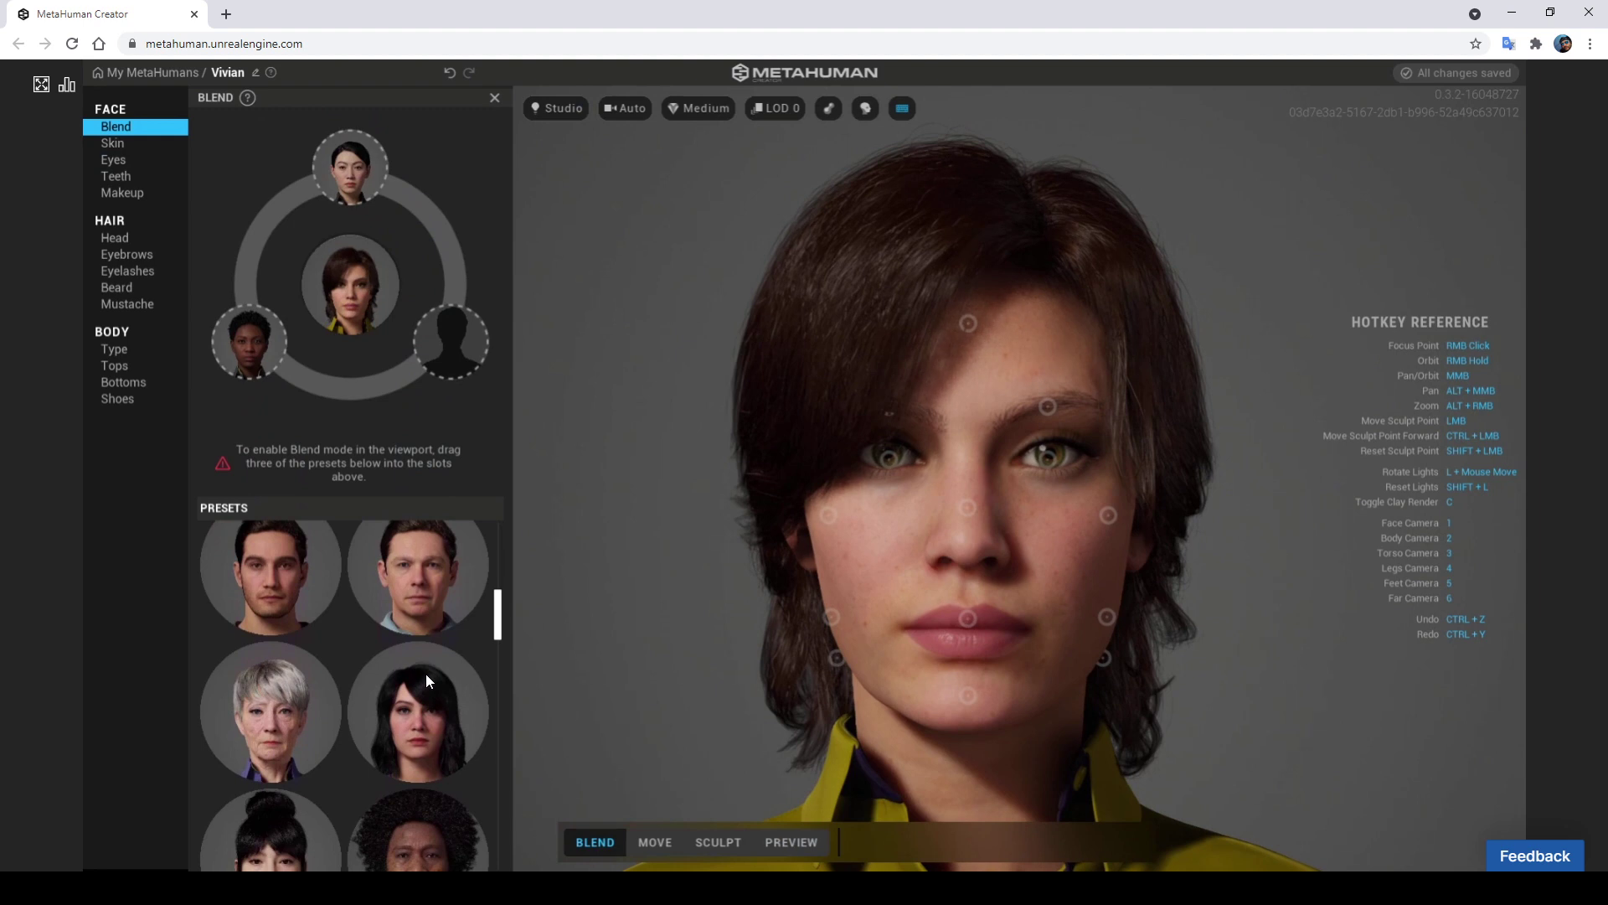
scroll(427, 675, down, 1)
scroll(427, 673, down, 1)
scroll(427, 674, down, 2)
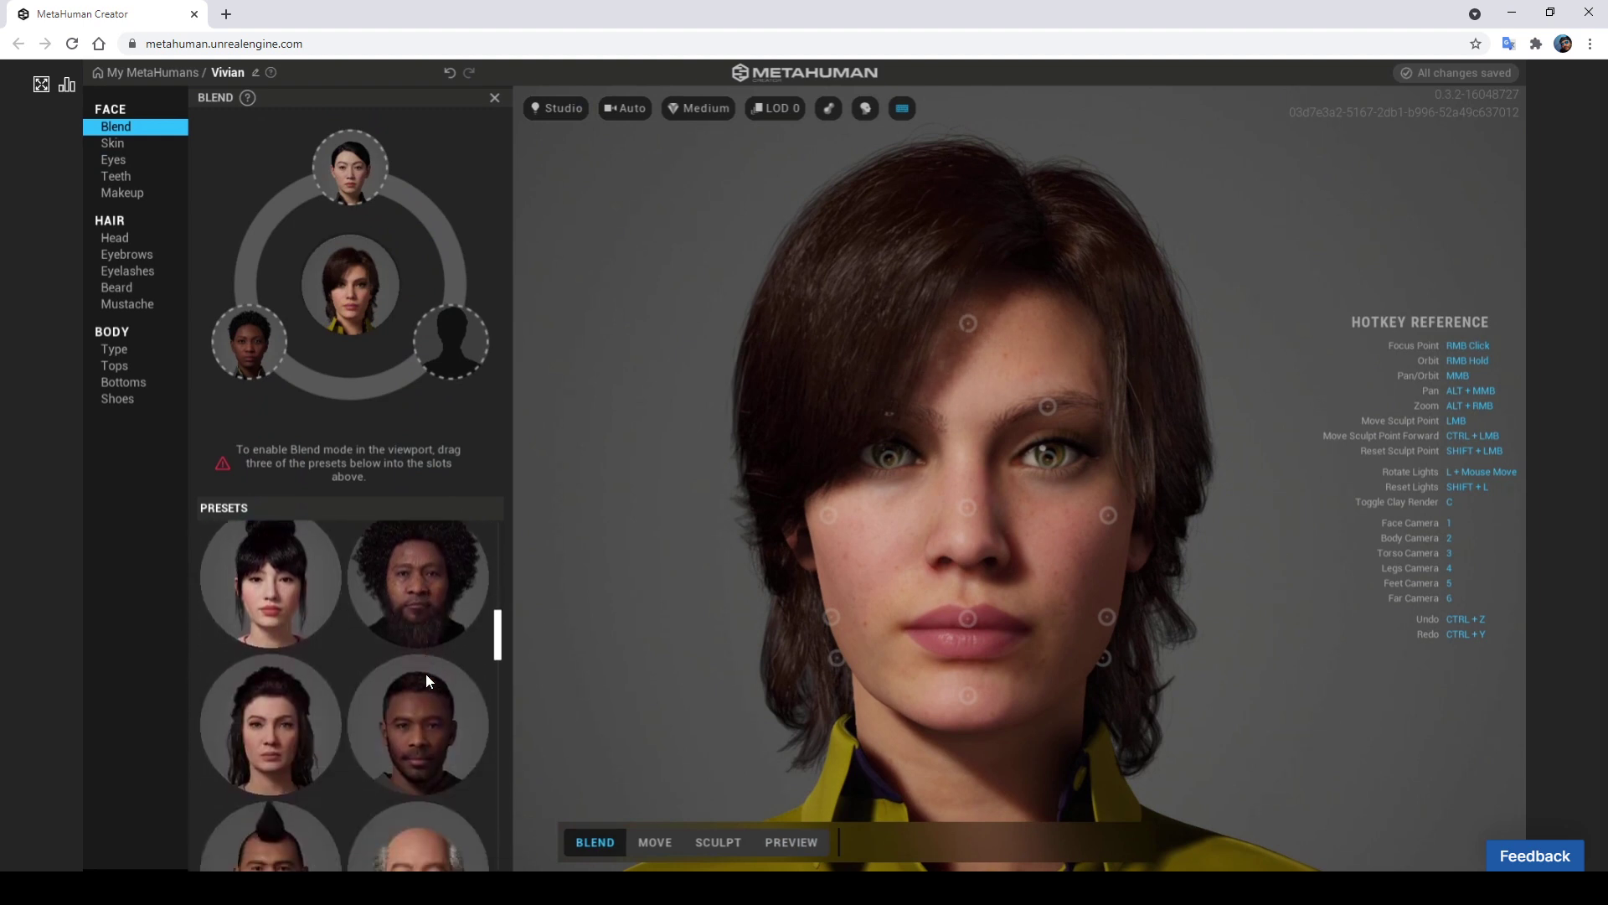
drag(250, 598, 465, 326)
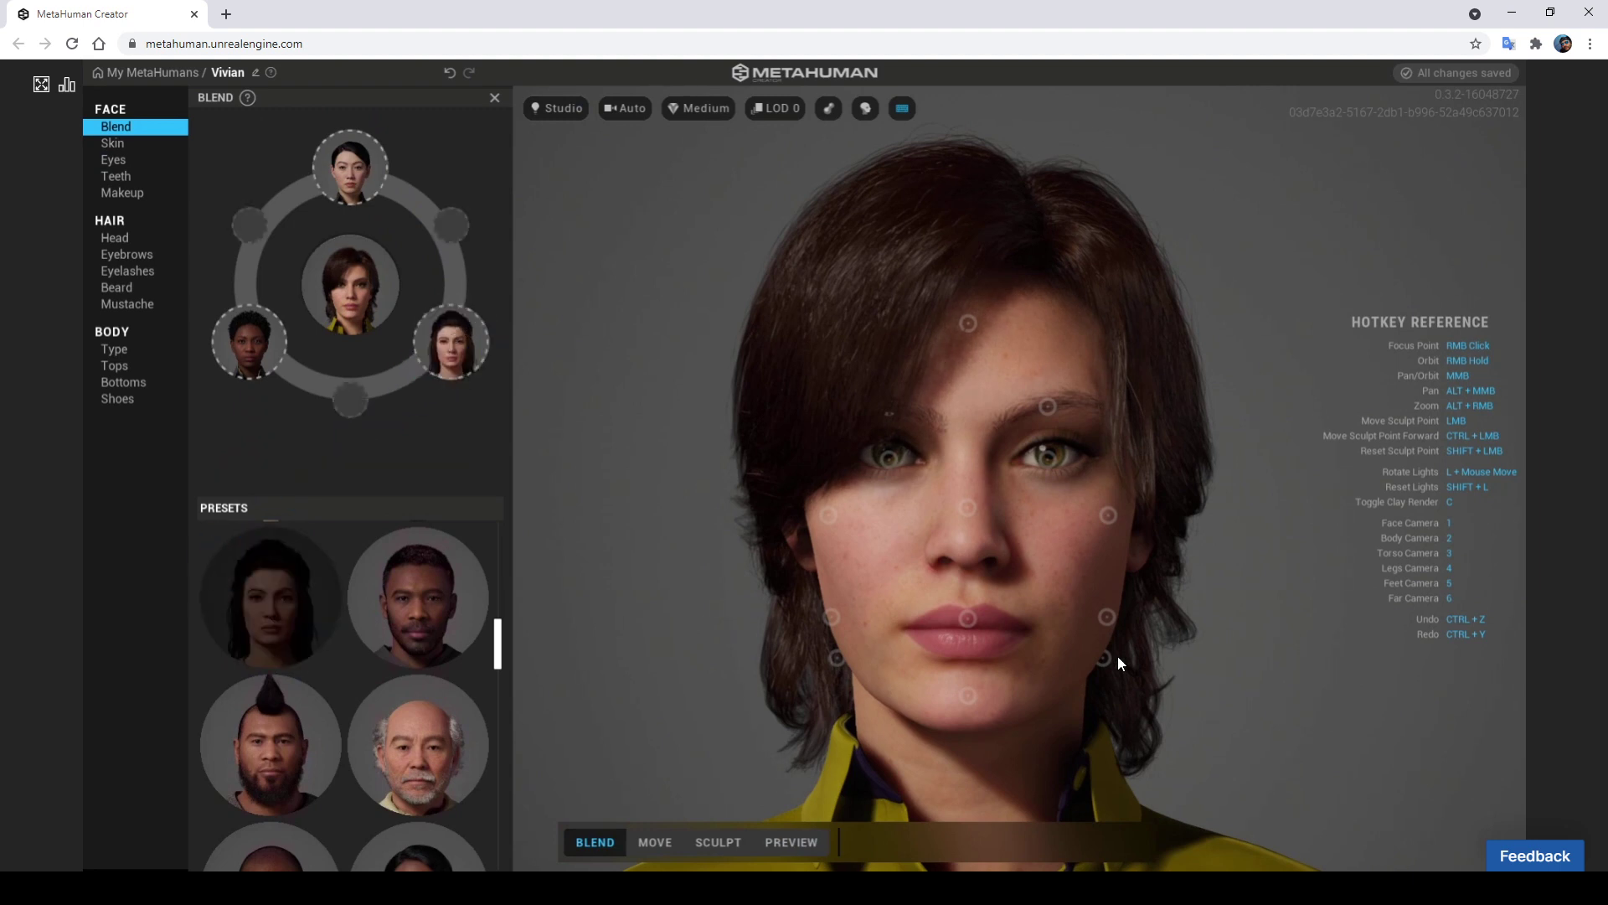
Blend the lips and the eye shape toward the slotted presets
mouse_move(968, 620)
mouse_down()
mouse_move(1079, 681)
mouse_move(845, 695)
mouse_up()
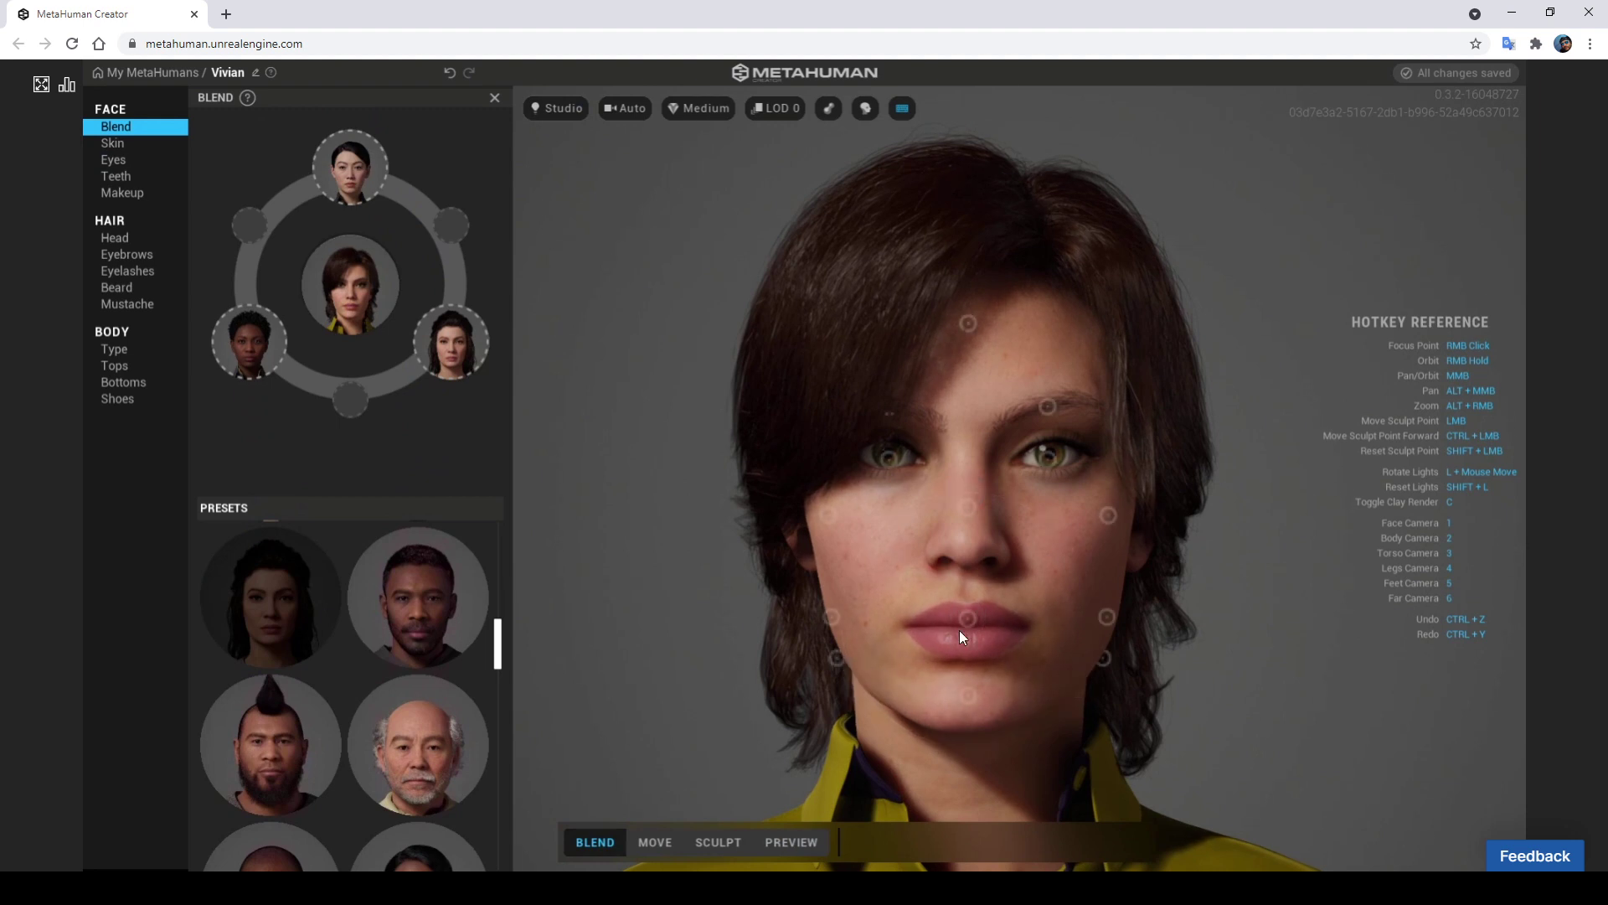
mouse_move(968, 619)
mouse_down()
mouse_move(908, 669)
mouse_move(1100, 690)
mouse_move(970, 495)
mouse_move(917, 595)
mouse_move(828, 674)
mouse_move(855, 676)
mouse_up()
mouse_move(1047, 462)
mouse_down()
mouse_move(1129, 531)
mouse_move(1162, 526)
mouse_move(1081, 469)
mouse_up()
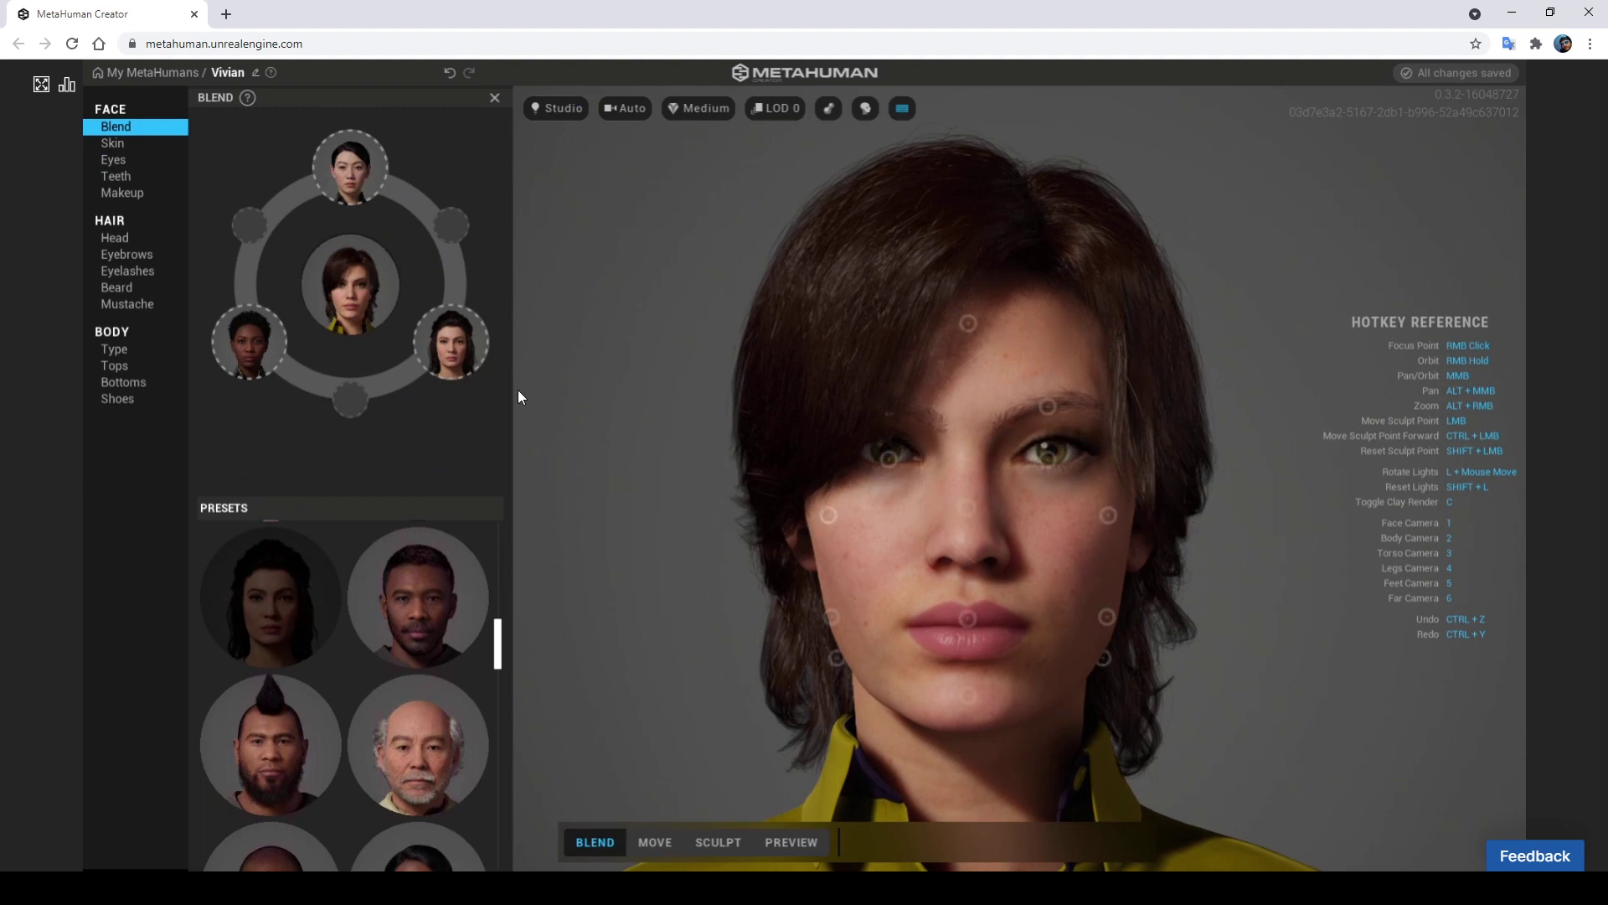
Try the Long Afro, then give Vivian the Short Updo top bun with bangs
click(112, 238)
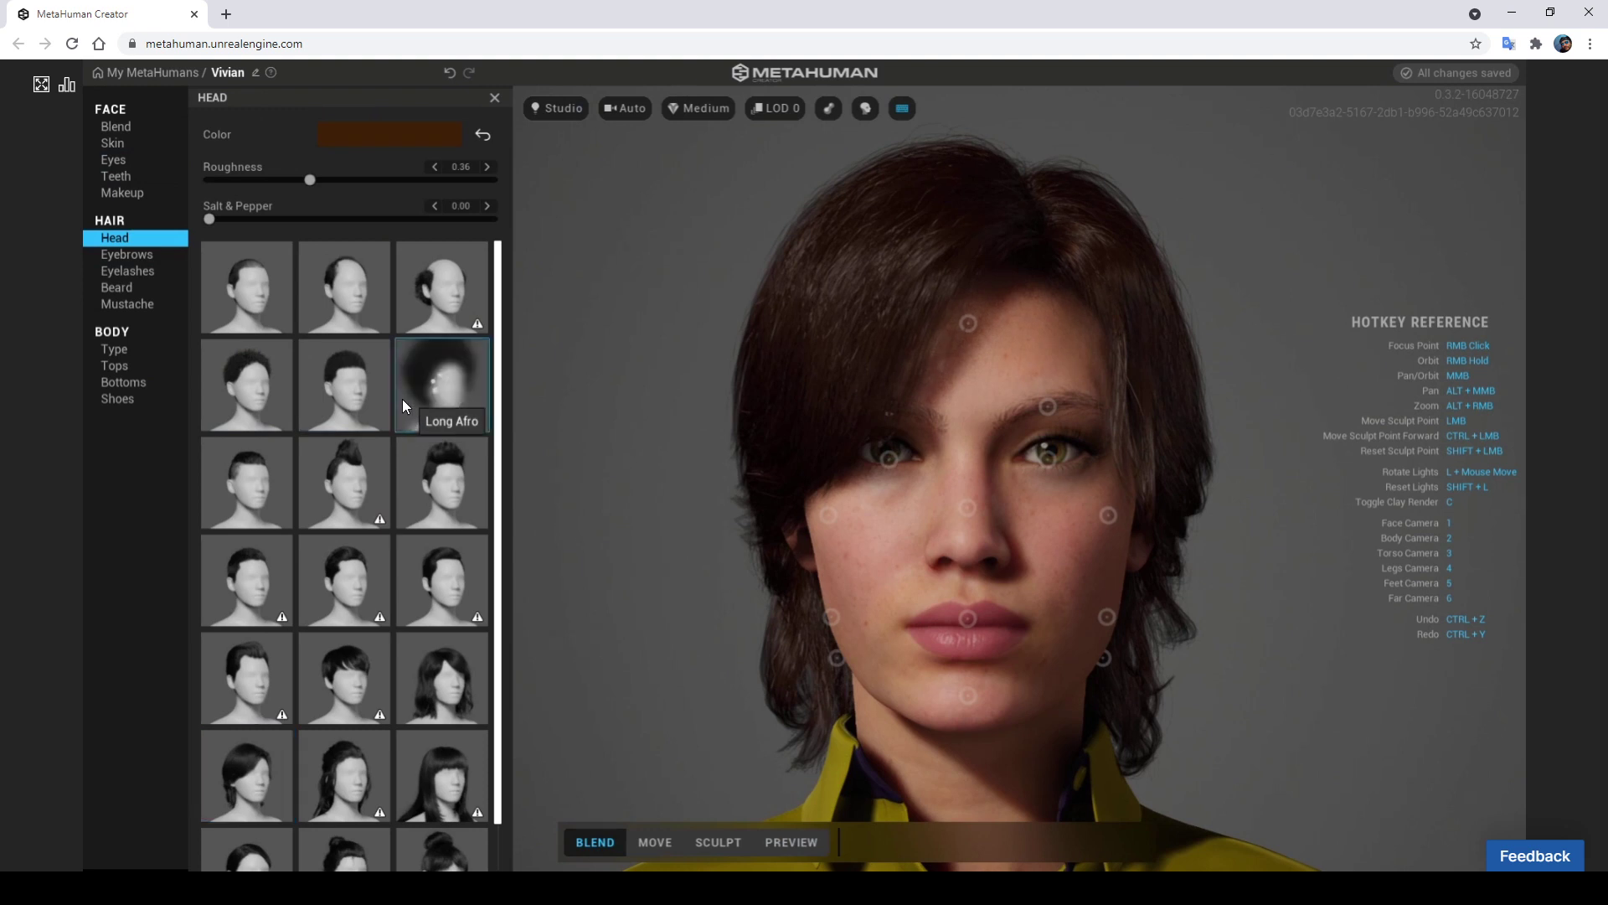
click(403, 398)
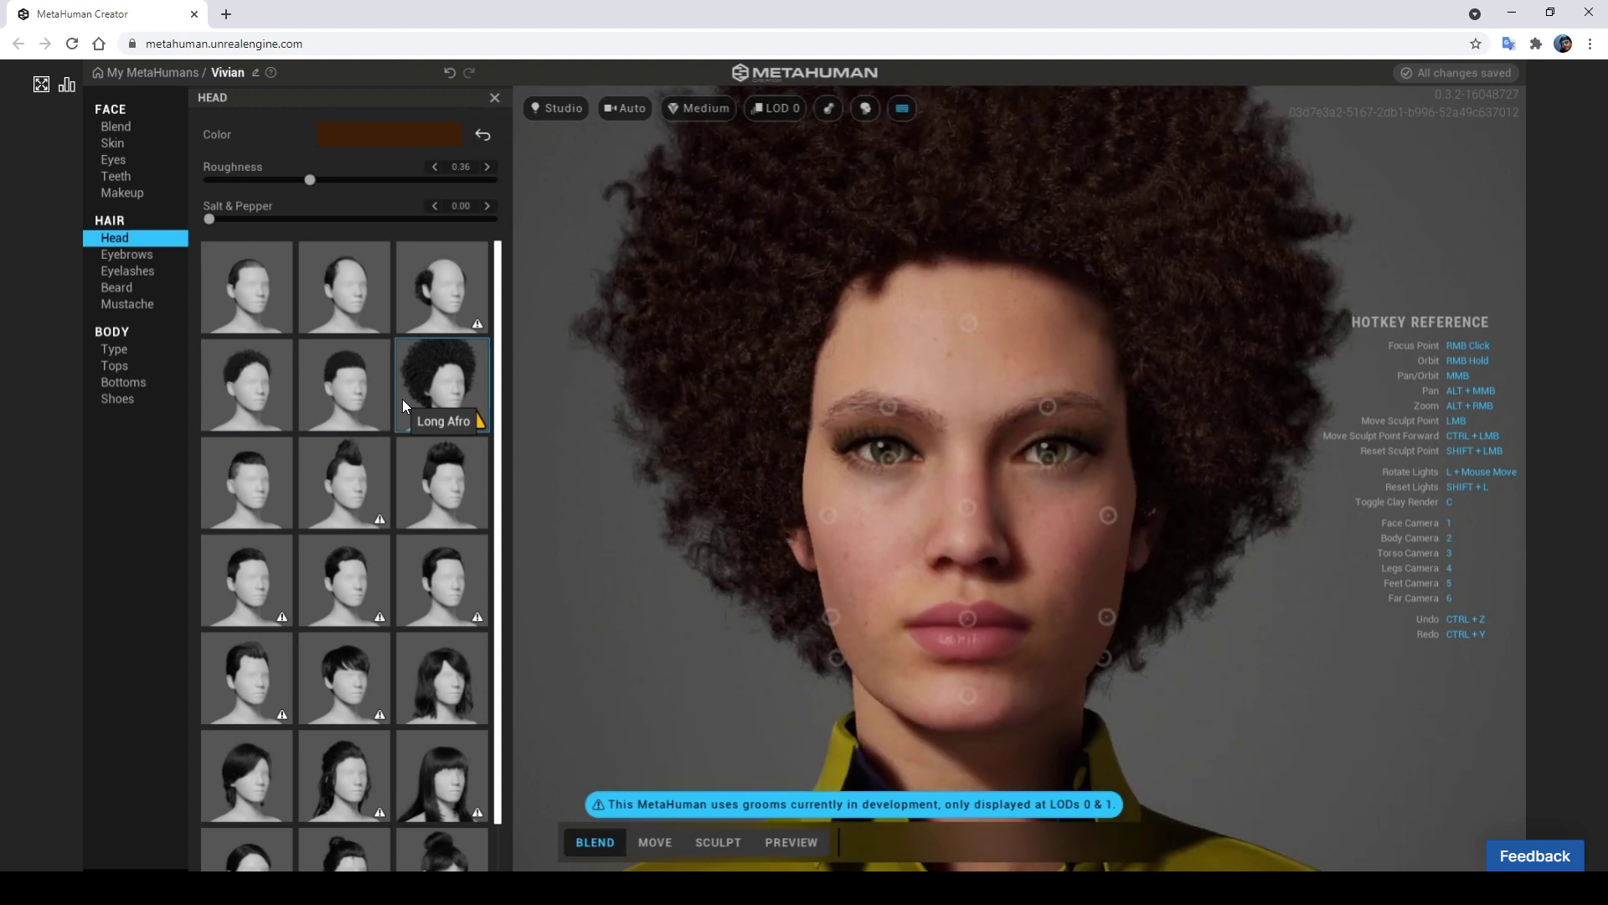
scroll(737, 461, down, 5)
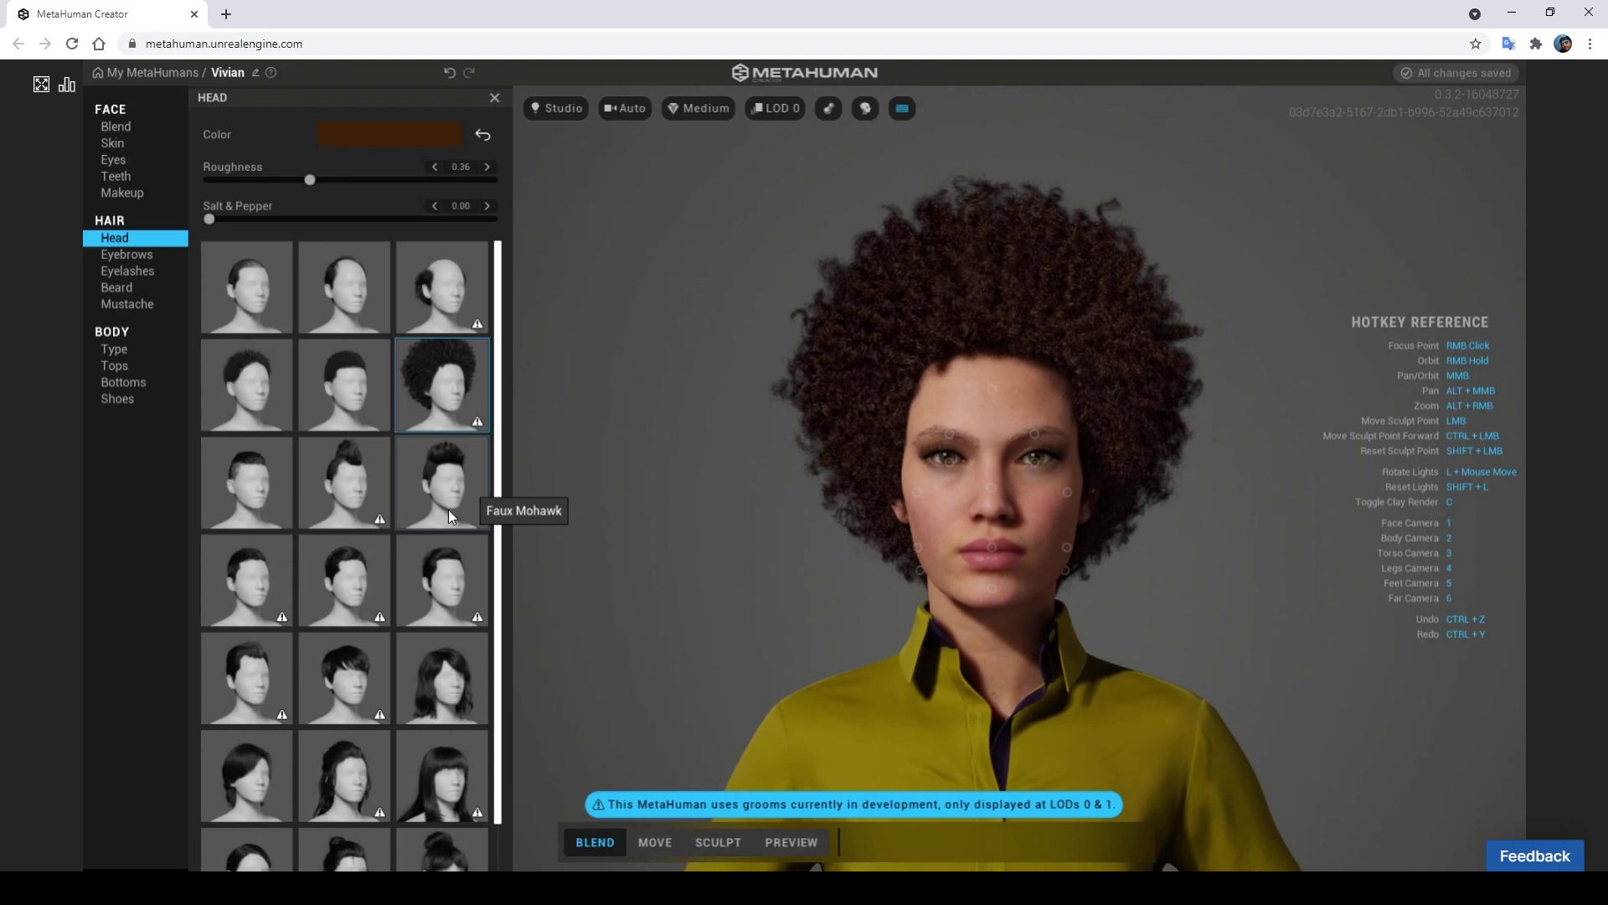
scroll(424, 528, down, 1)
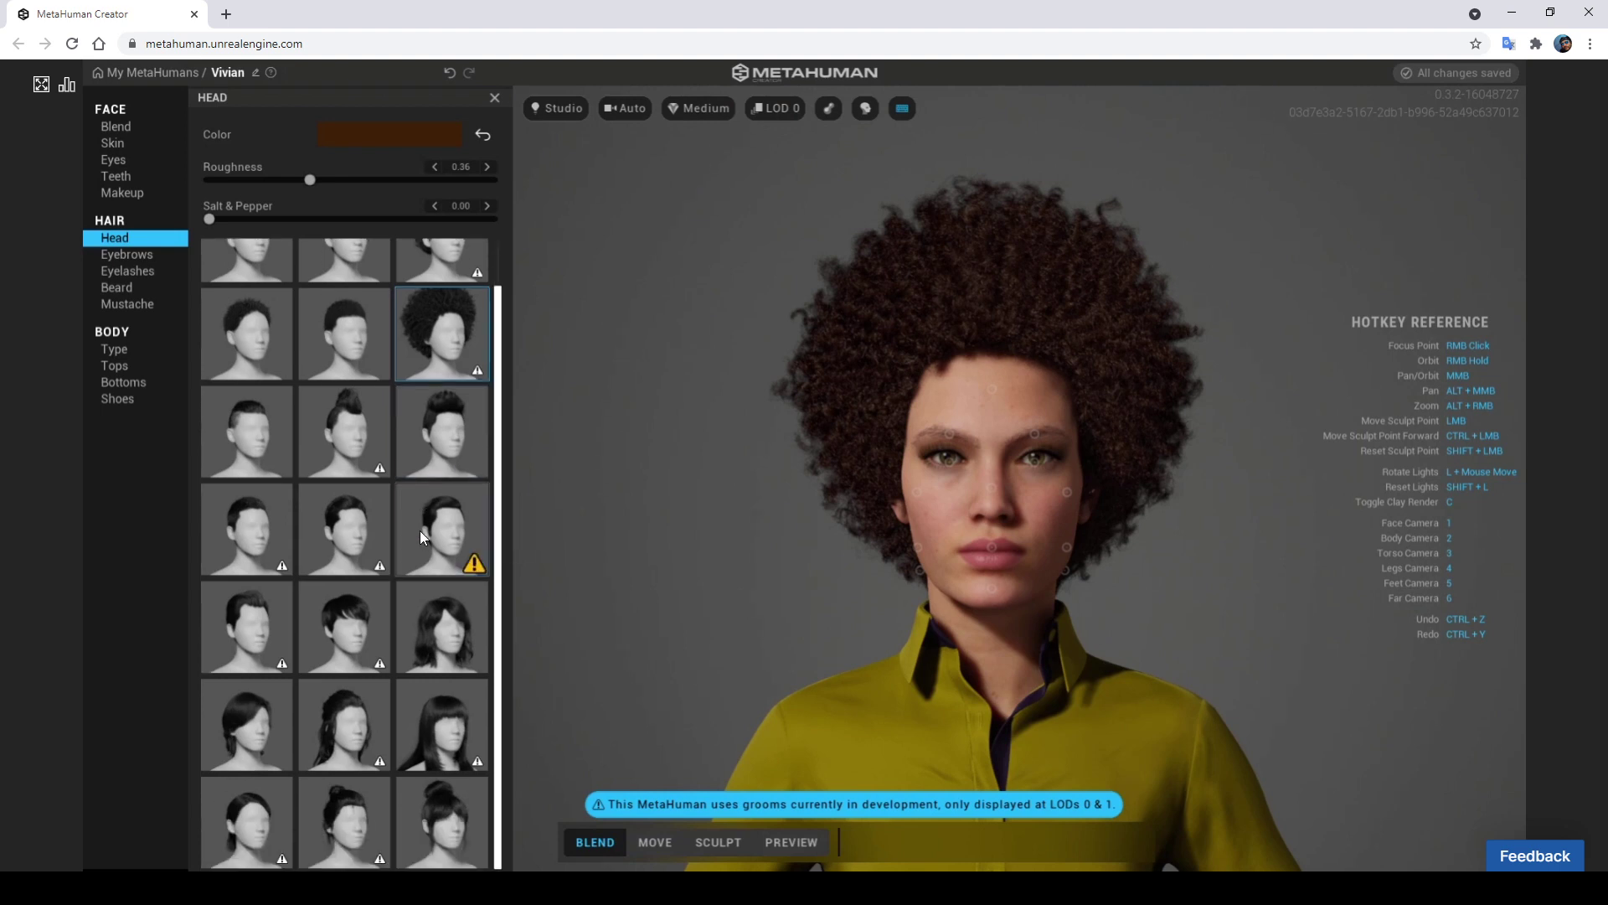
click(431, 823)
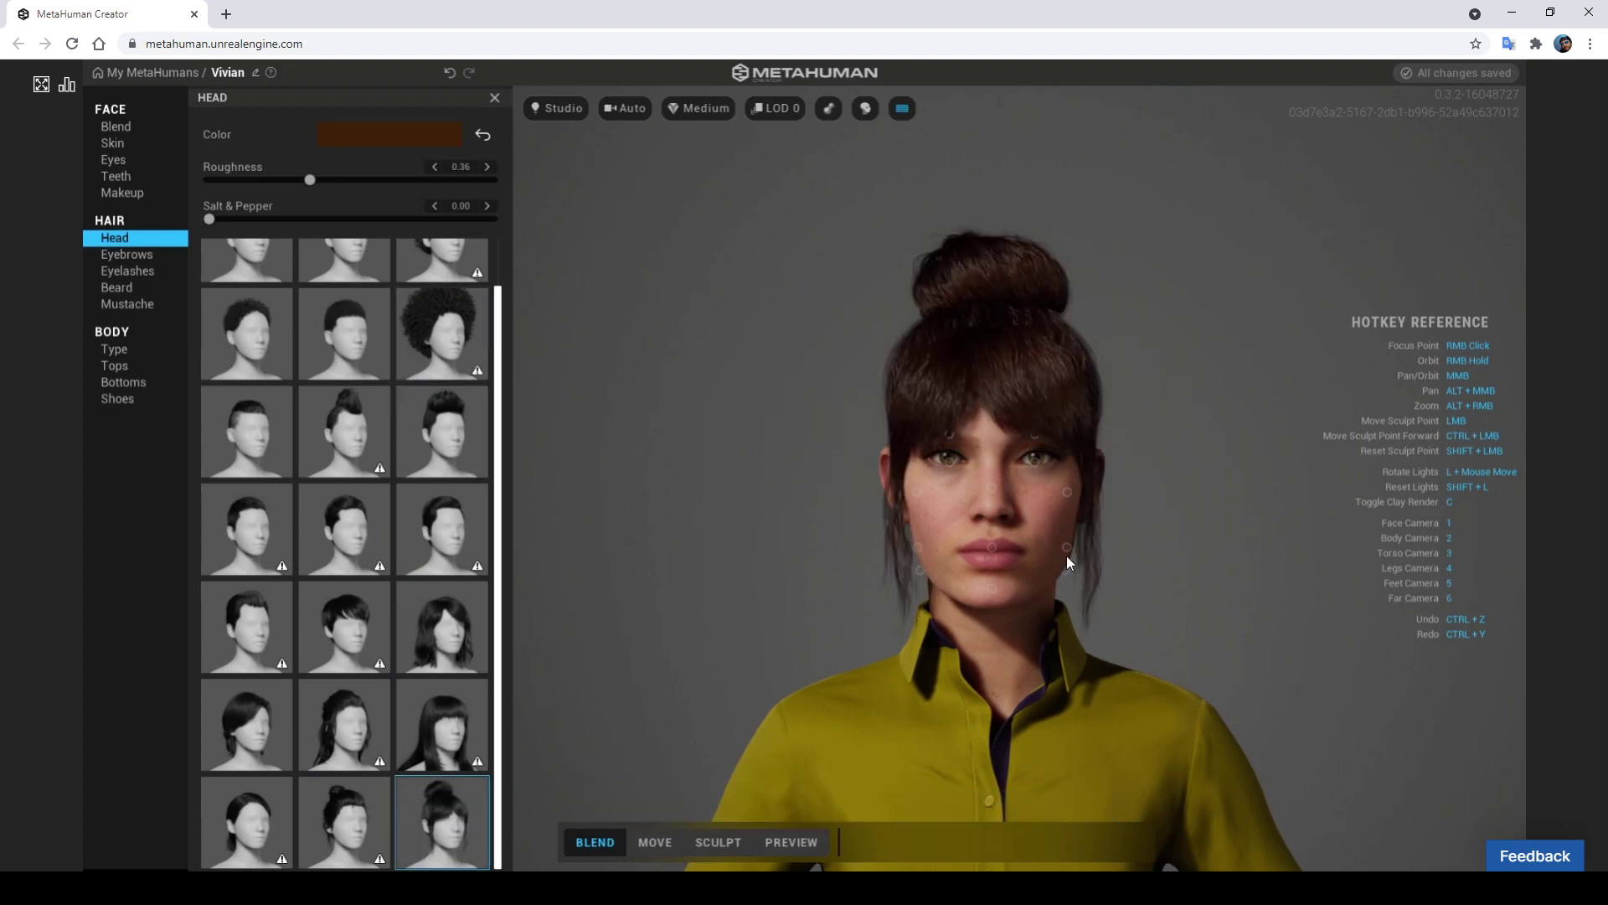
right_drag(1141, 650, 1173, 648)
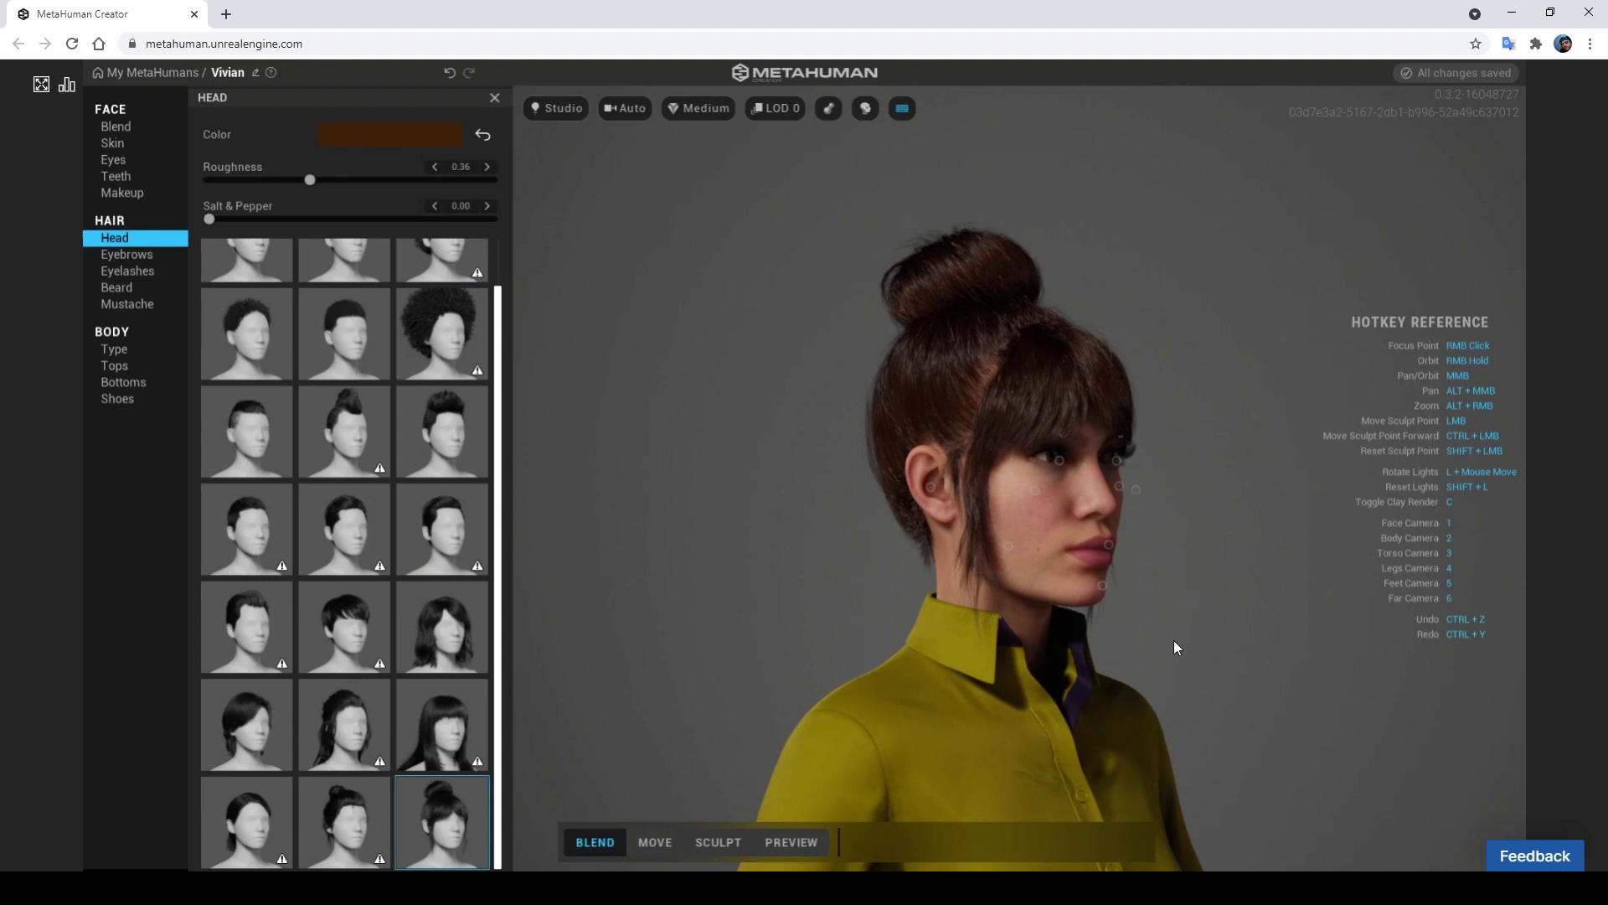
Recolour the updo golden blonde, with hair Melanin 0.22 and Redness 0.88
click(367, 138)
mouse_move(377, 200)
mouse_down()
mouse_move(356, 200)
mouse_move(351, 265)
mouse_move(358, 188)
mouse_move(342, 315)
mouse_move(263, 280)
mouse_up()
click(403, 225)
mouse_move(432, 225)
mouse_down()
mouse_move(720, 205)
mouse_move(464, 189)
mouse_move(417, 207)
mouse_move(413, 245)
mouse_move(369, 241)
mouse_move(370, 206)
mouse_up()
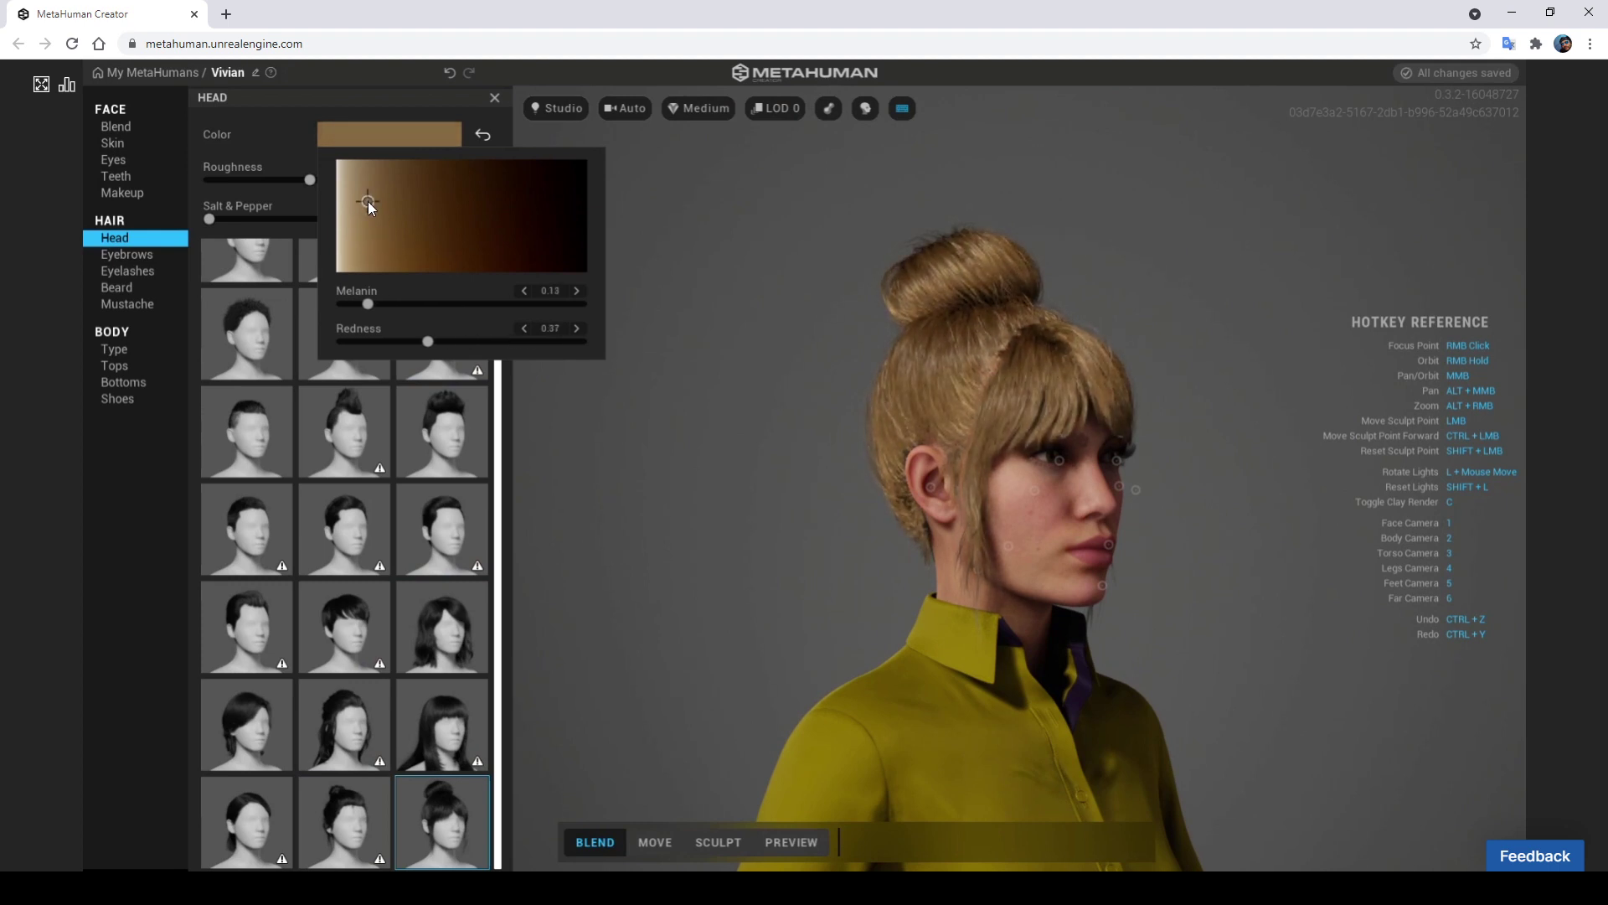
mouse_move(423, 341)
mouse_down()
mouse_move(557, 340)
mouse_move(402, 343)
mouse_move(565, 332)
mouse_up()
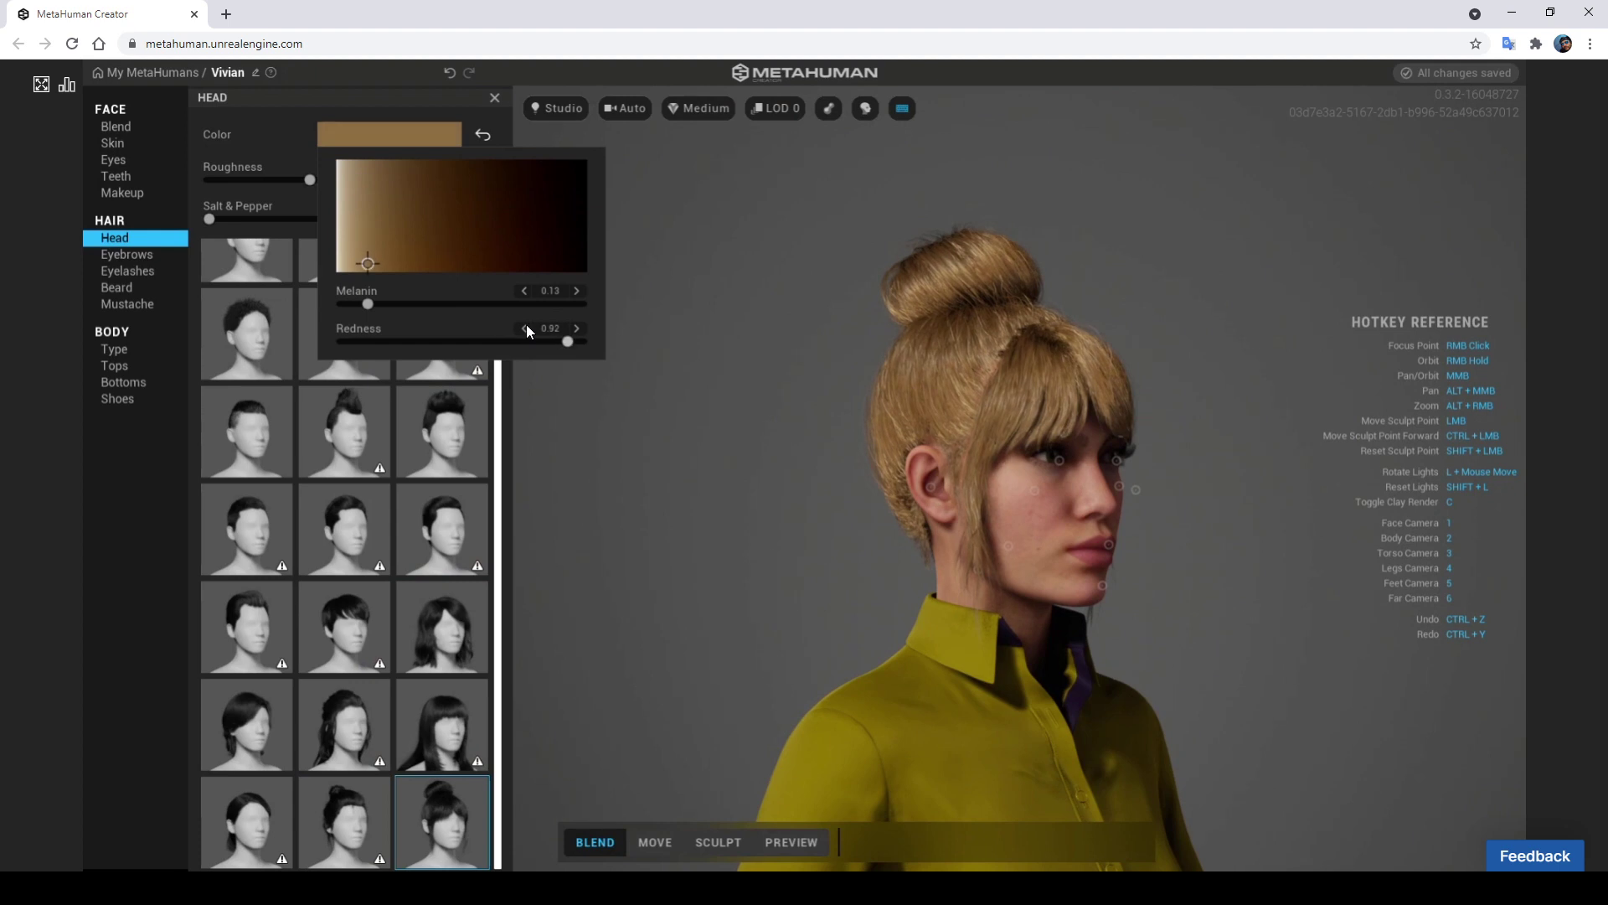
mouse_move(369, 305)
mouse_down()
mouse_move(347, 305)
mouse_move(378, 299)
mouse_up()
right_drag(971, 657, 614, 586)
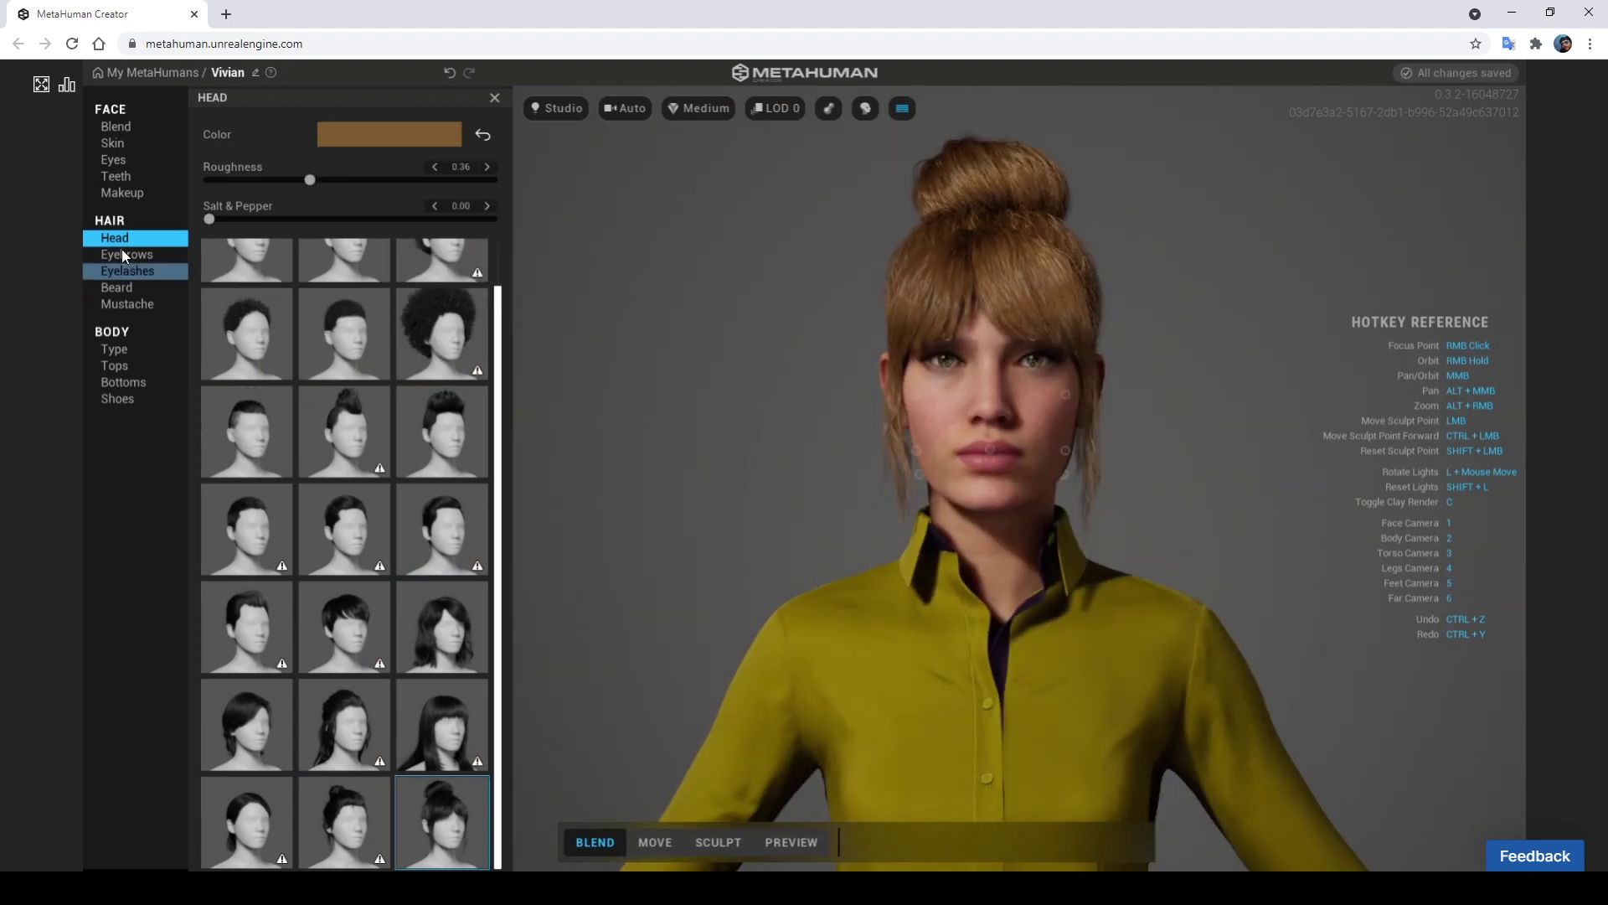
Pick a paler skin tone in the skin colour picker, tuning its U and V values
click(119, 125)
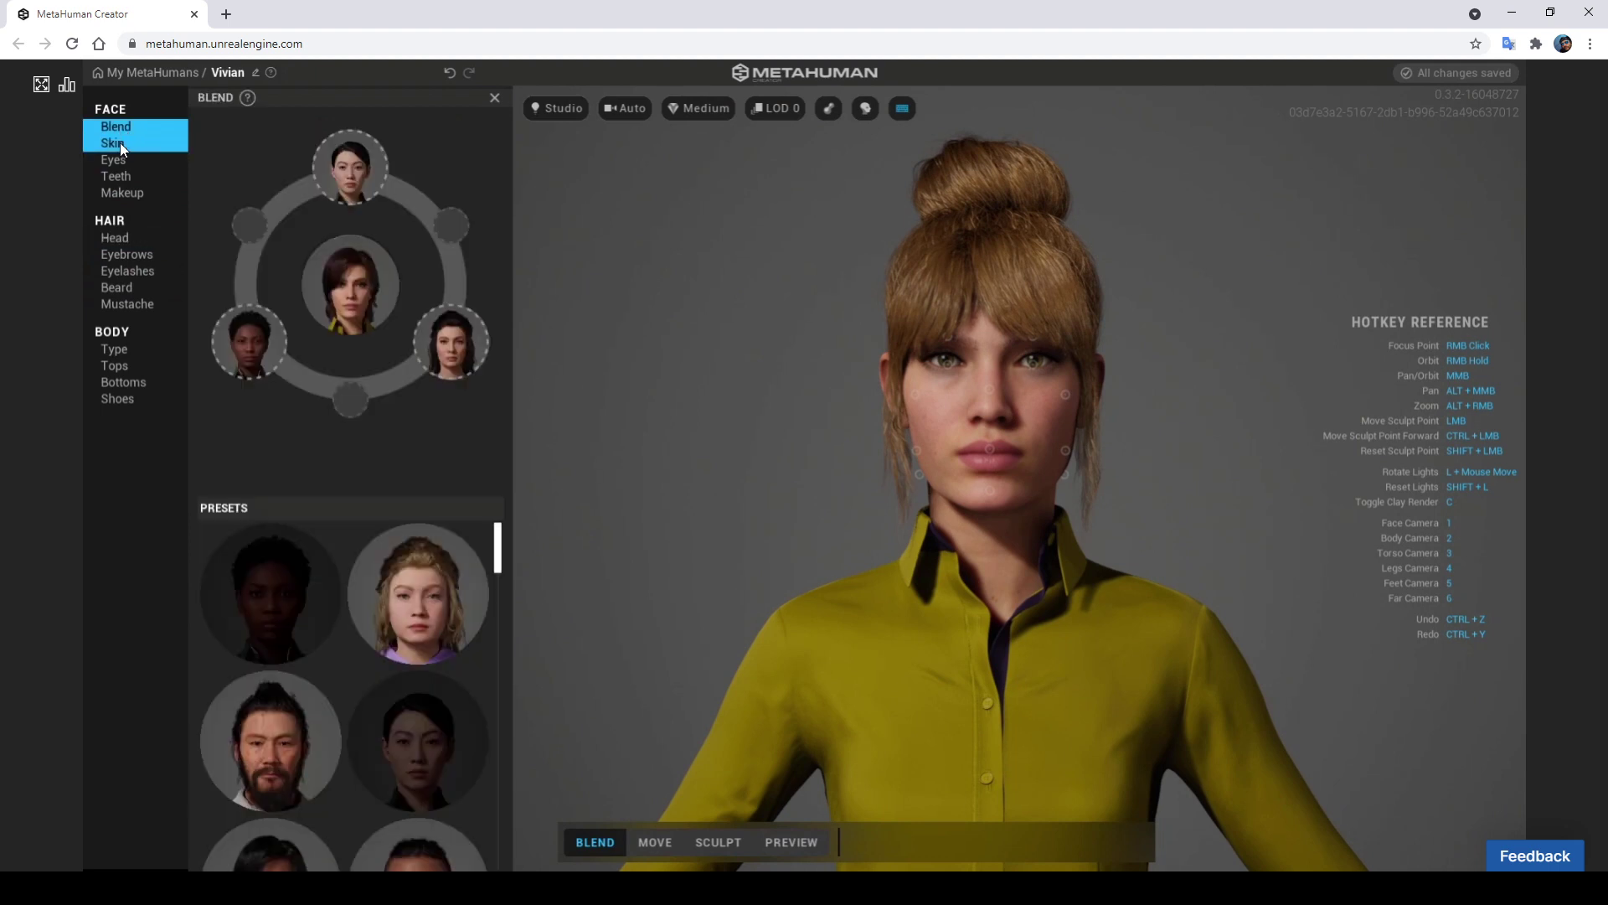
click(120, 141)
click(442, 198)
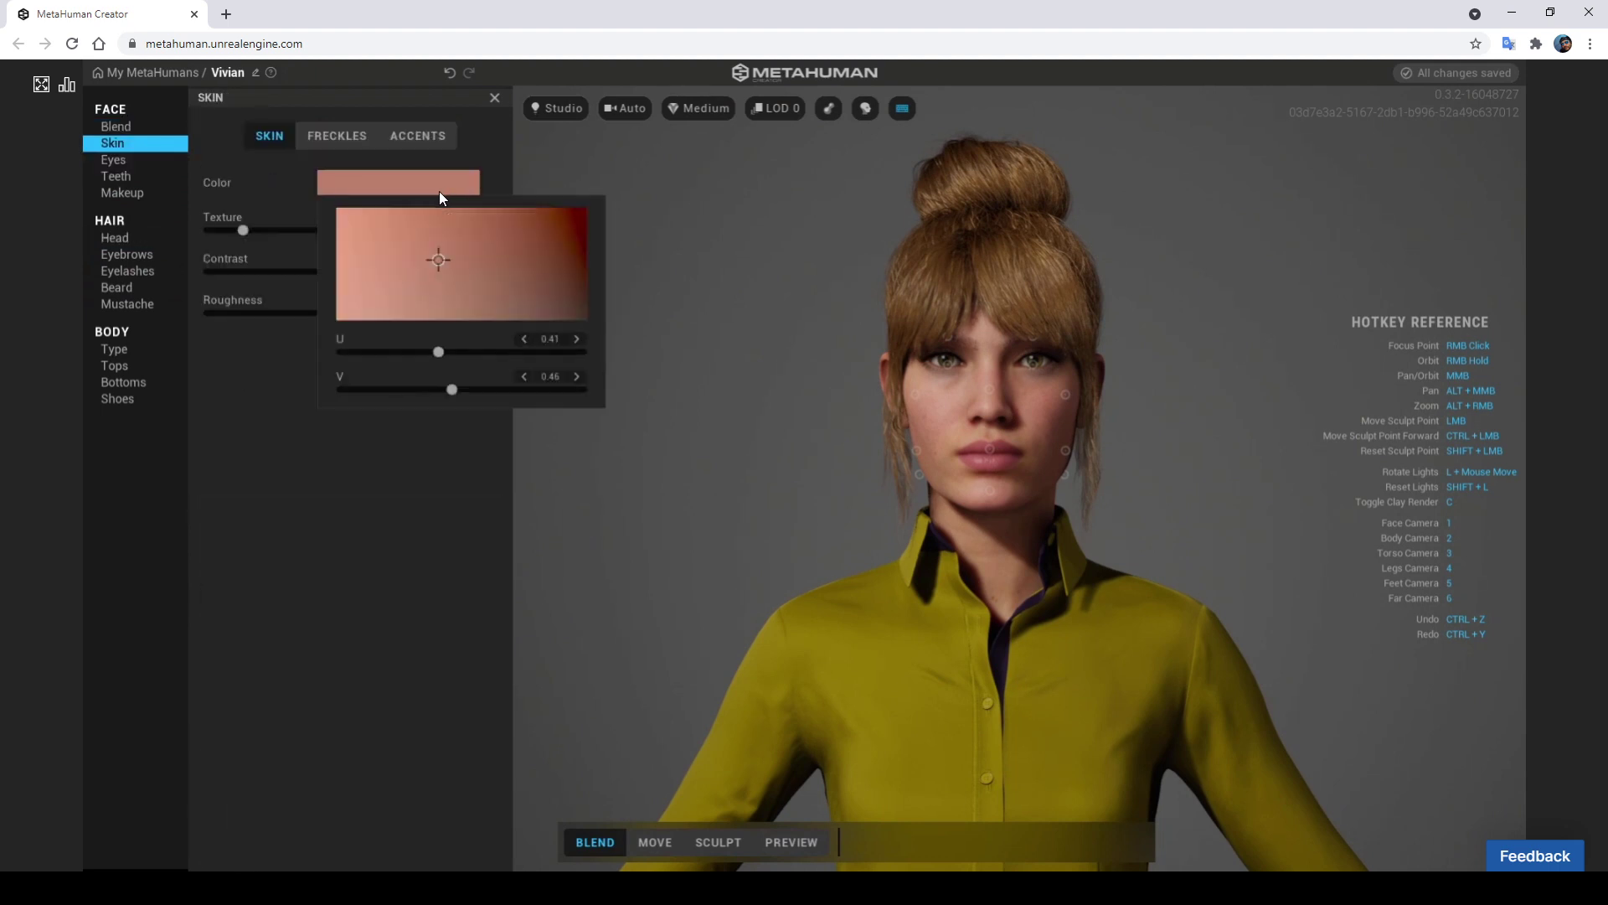
click(558, 241)
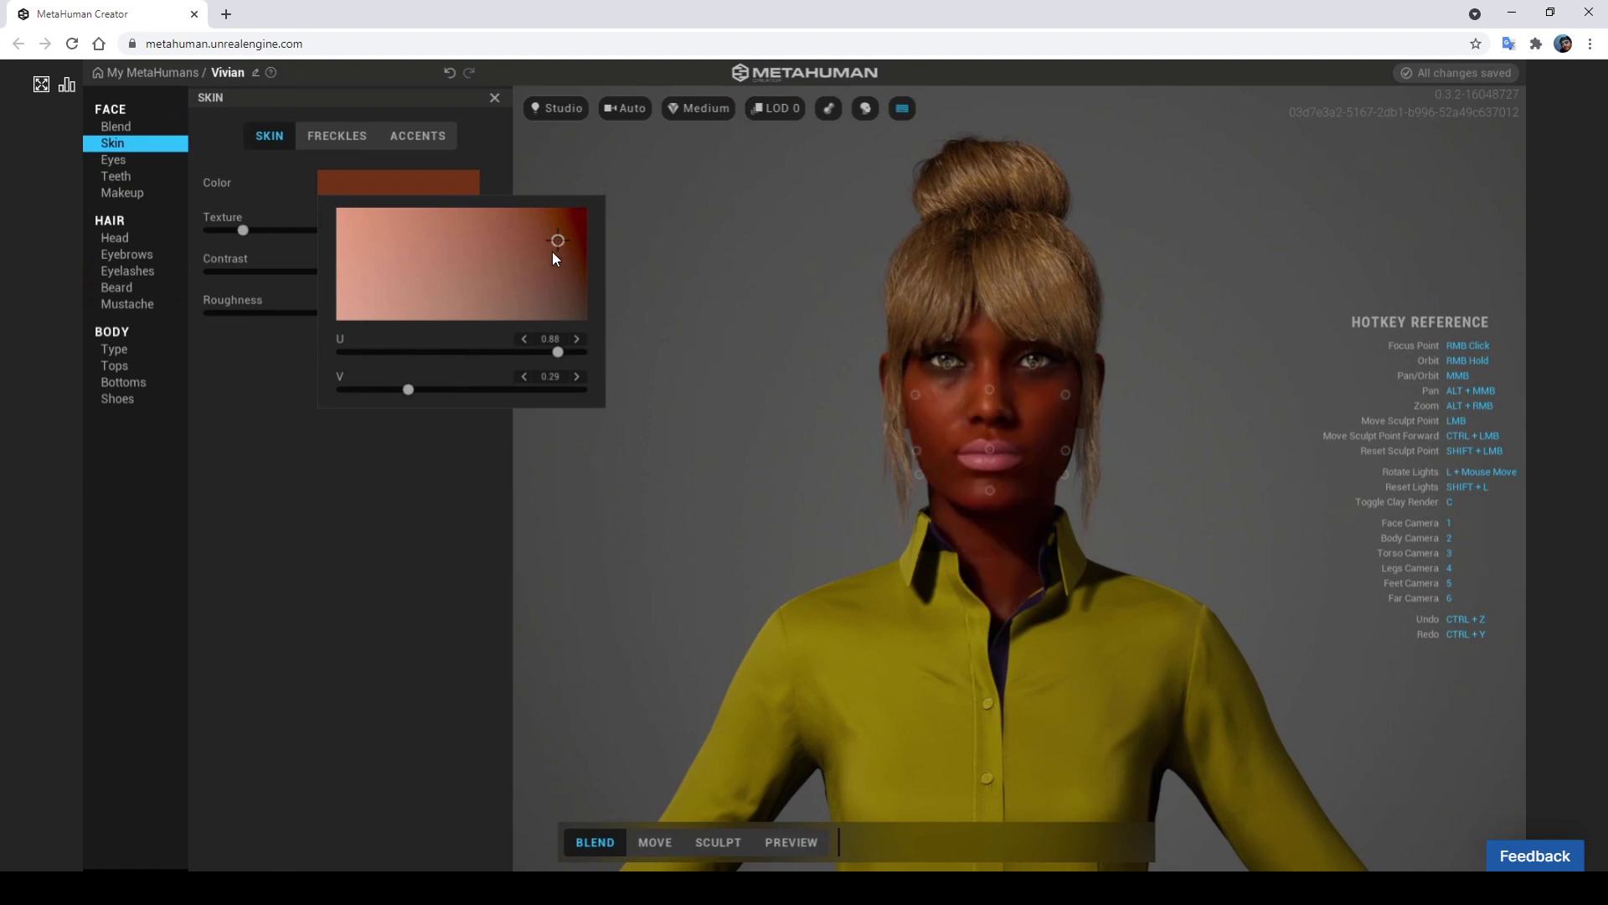
click(537, 253)
click(524, 264)
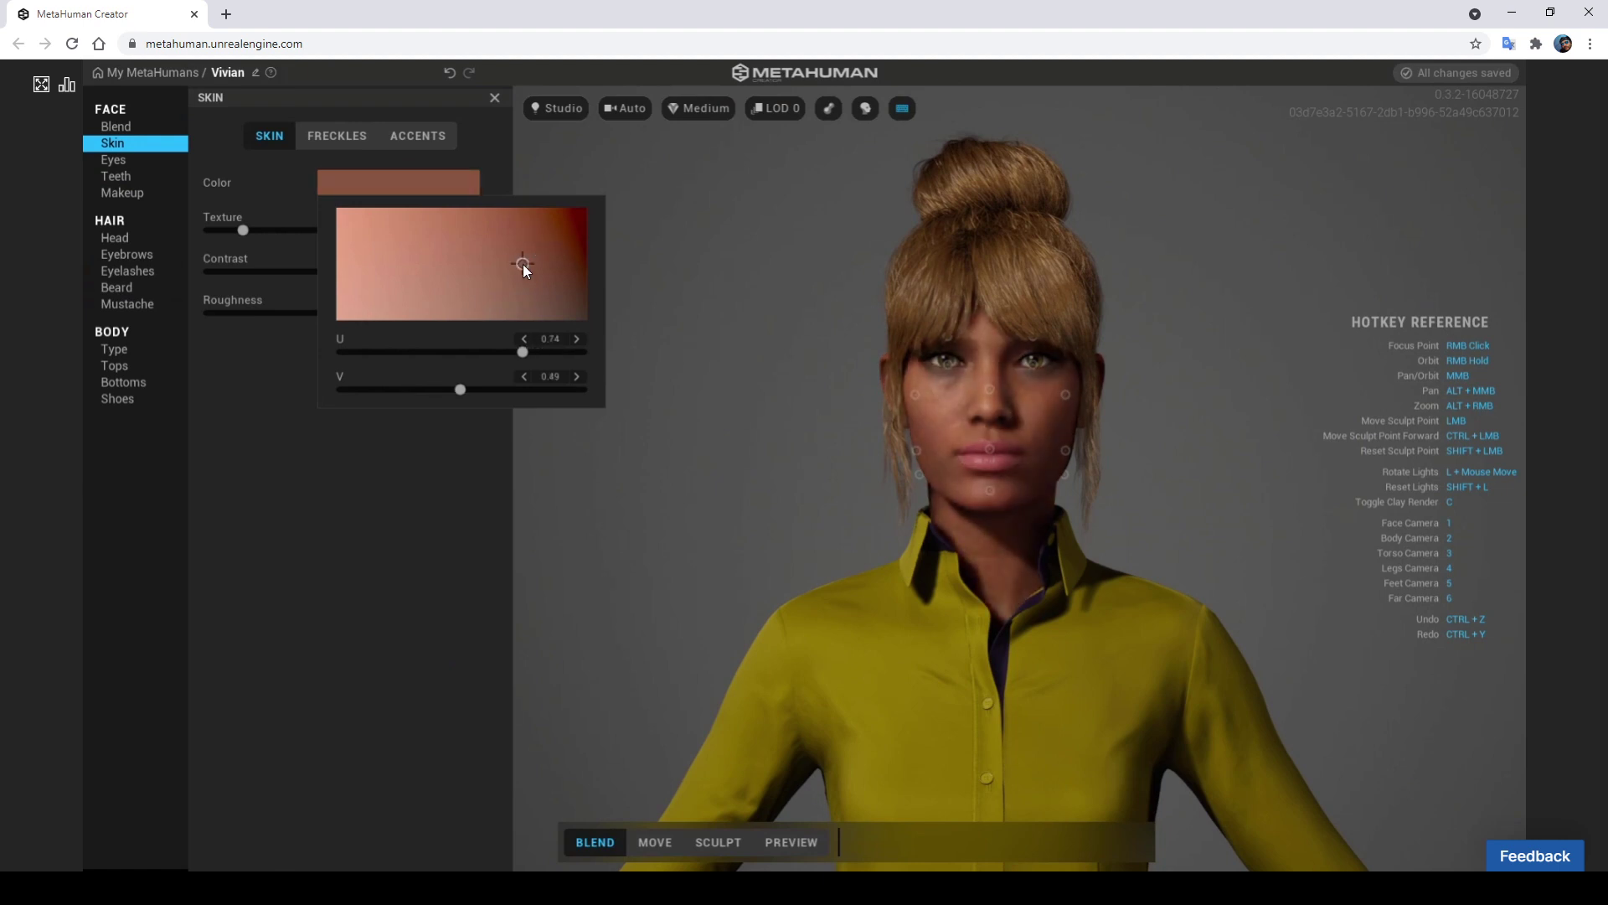
click(517, 272)
mouse_move(478, 389)
mouse_down()
mouse_move(588, 389)
mouse_move(400, 404)
mouse_move(467, 401)
mouse_up()
mouse_move(517, 351)
mouse_down()
mouse_move(436, 356)
mouse_move(484, 357)
mouse_up()
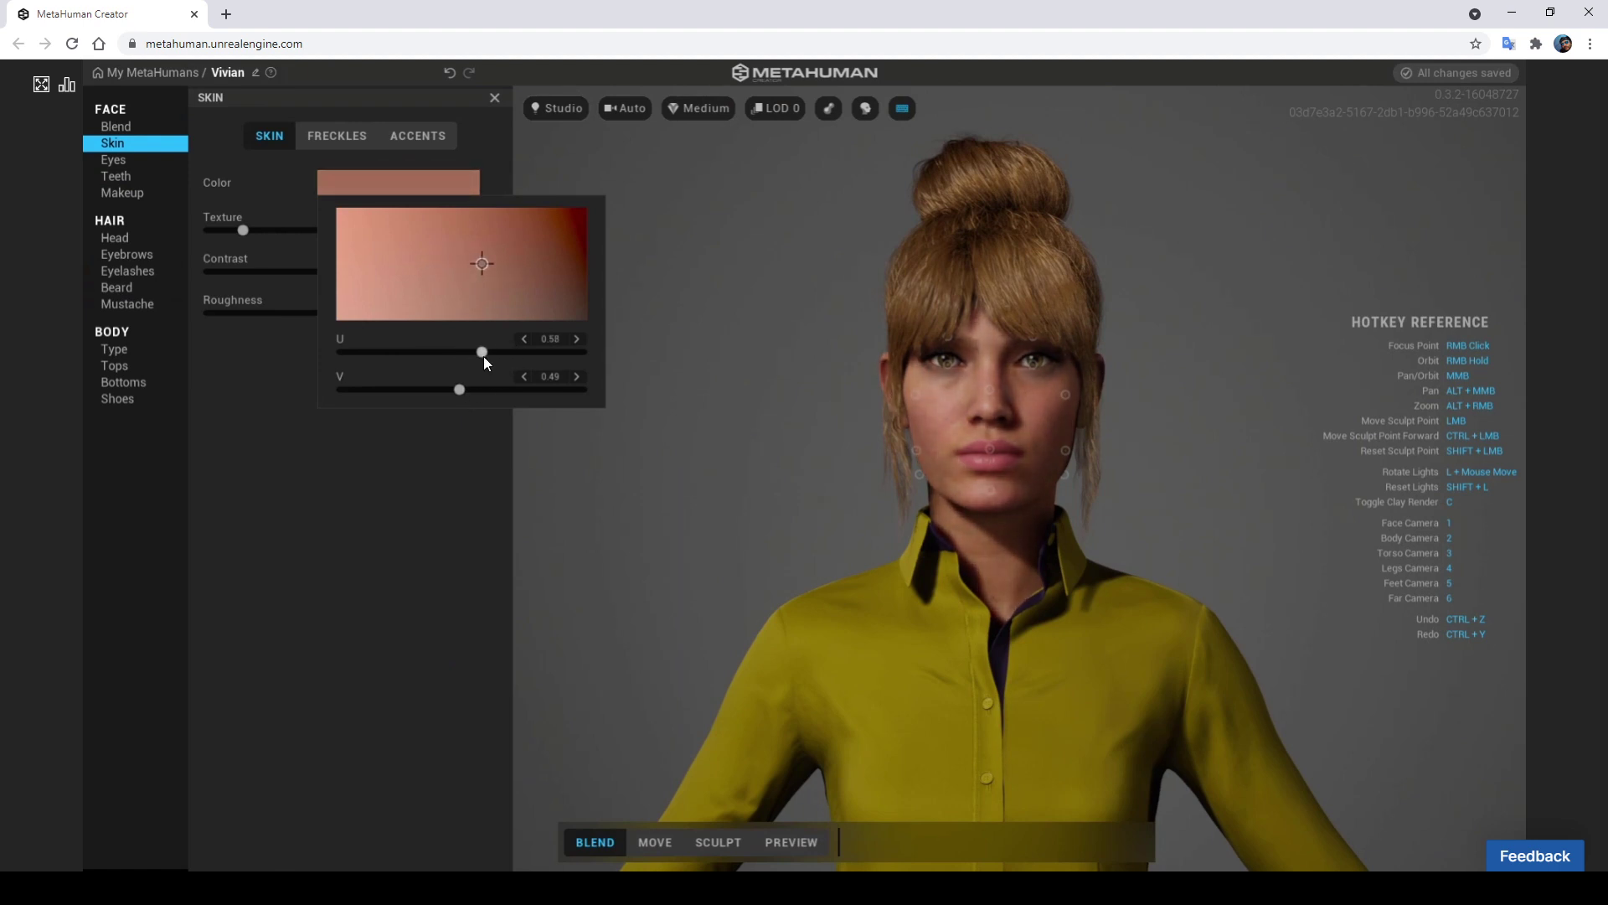
click(372, 535)
Increase skin contrast and set skin Texture to about 0.81
drag(351, 271, 549, 275)
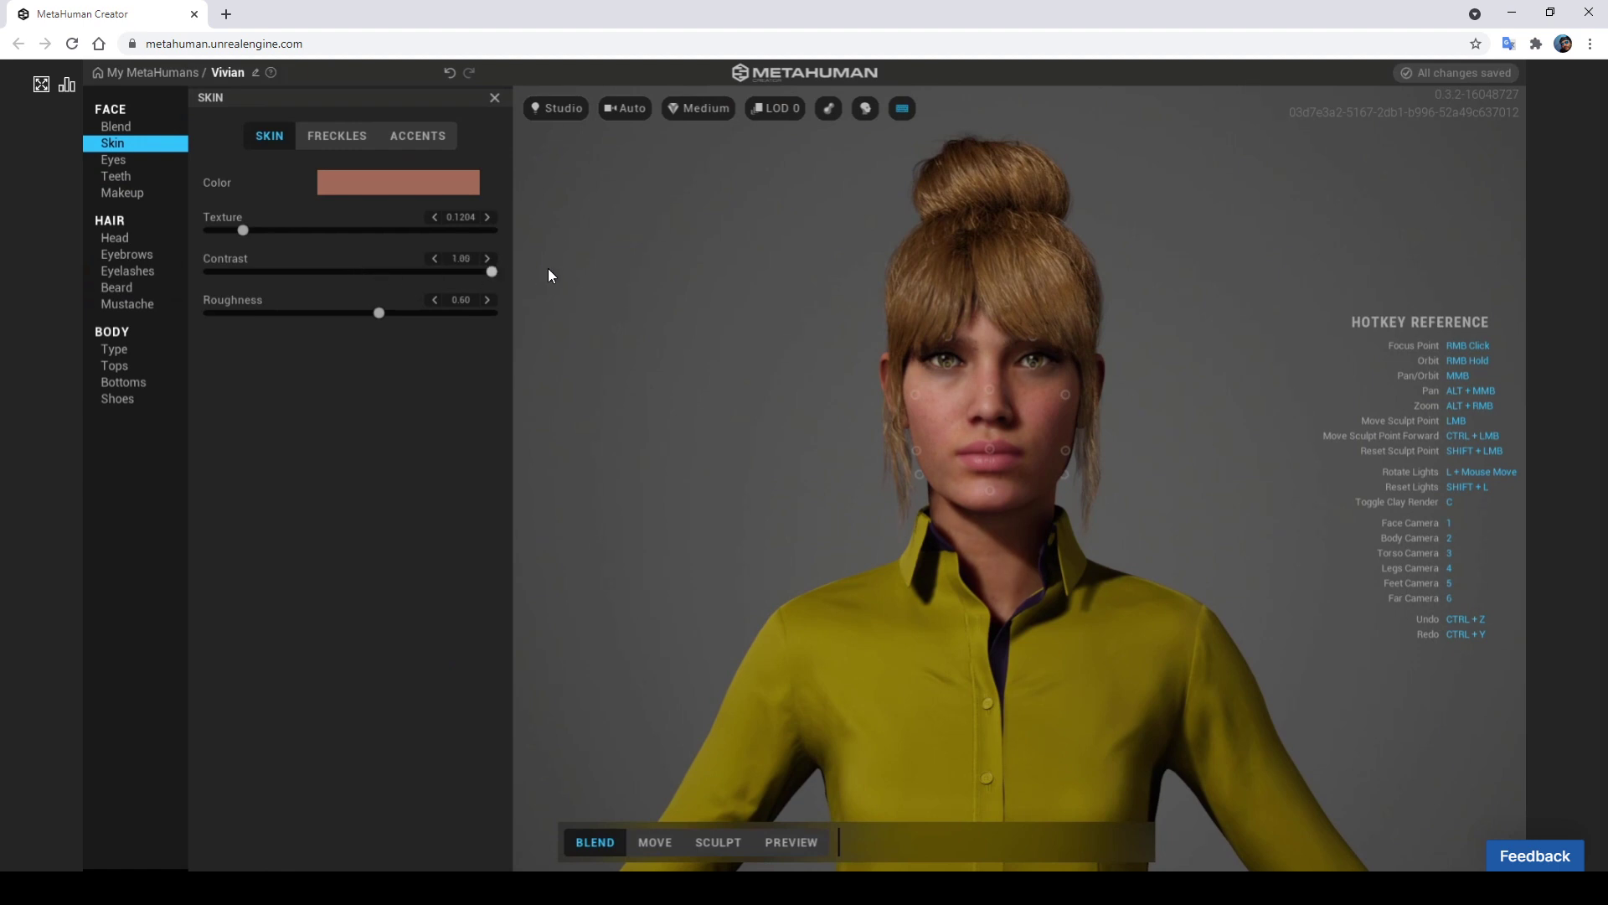
drag(316, 243, 490, 244)
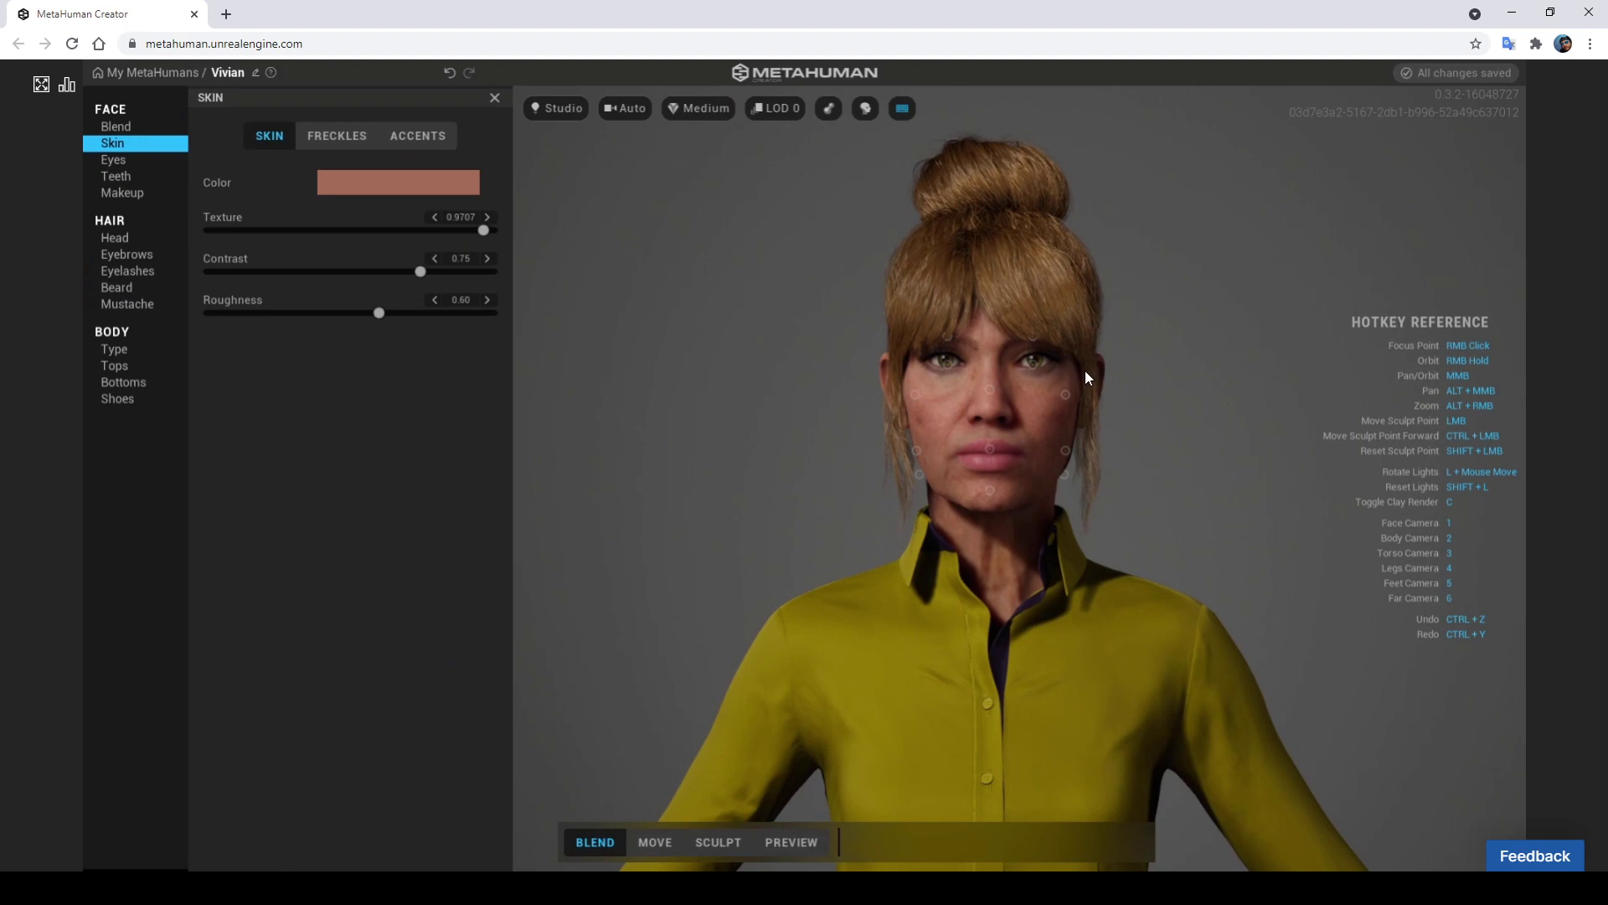
scroll(1053, 404, up, 3)
scroll(1054, 403, up, 2)
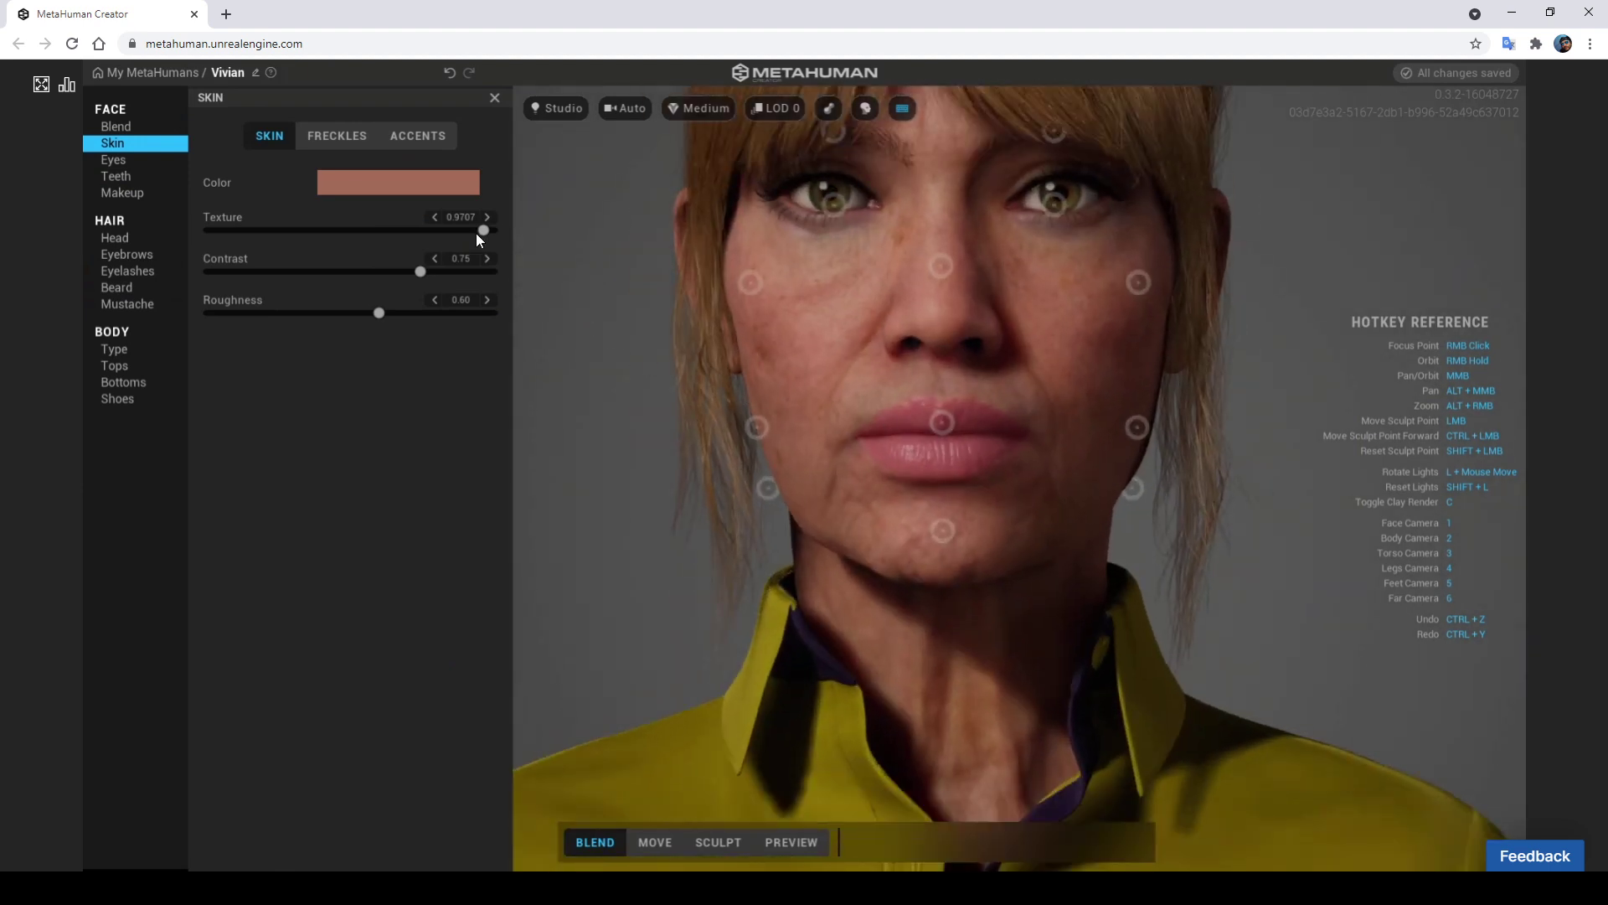
drag(479, 232, 439, 232)
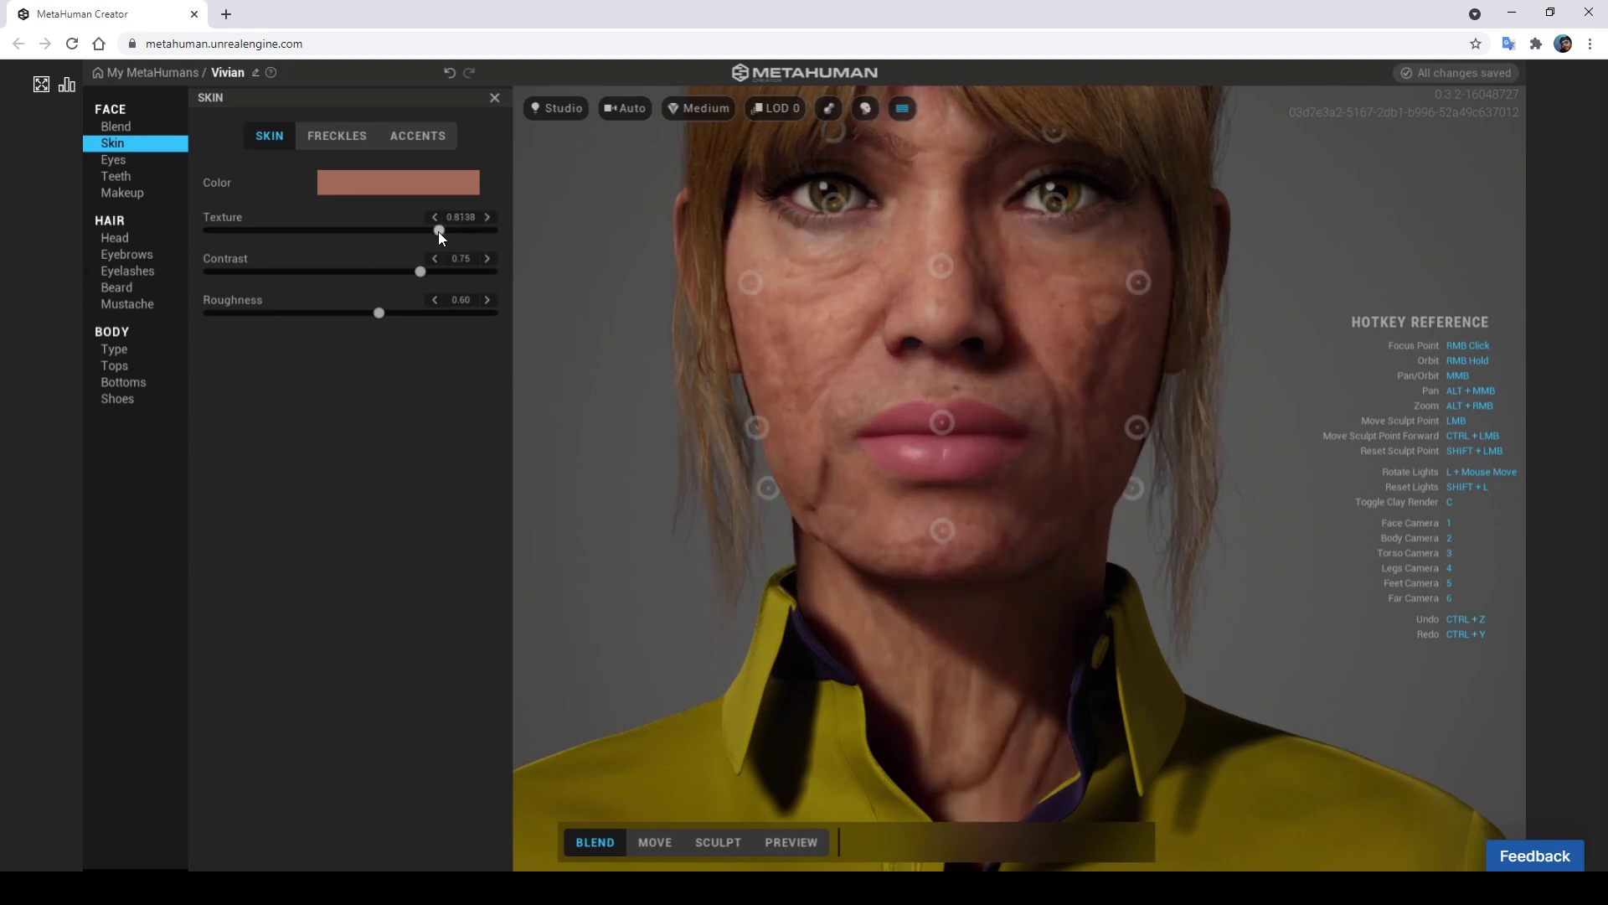
click(670, 845)
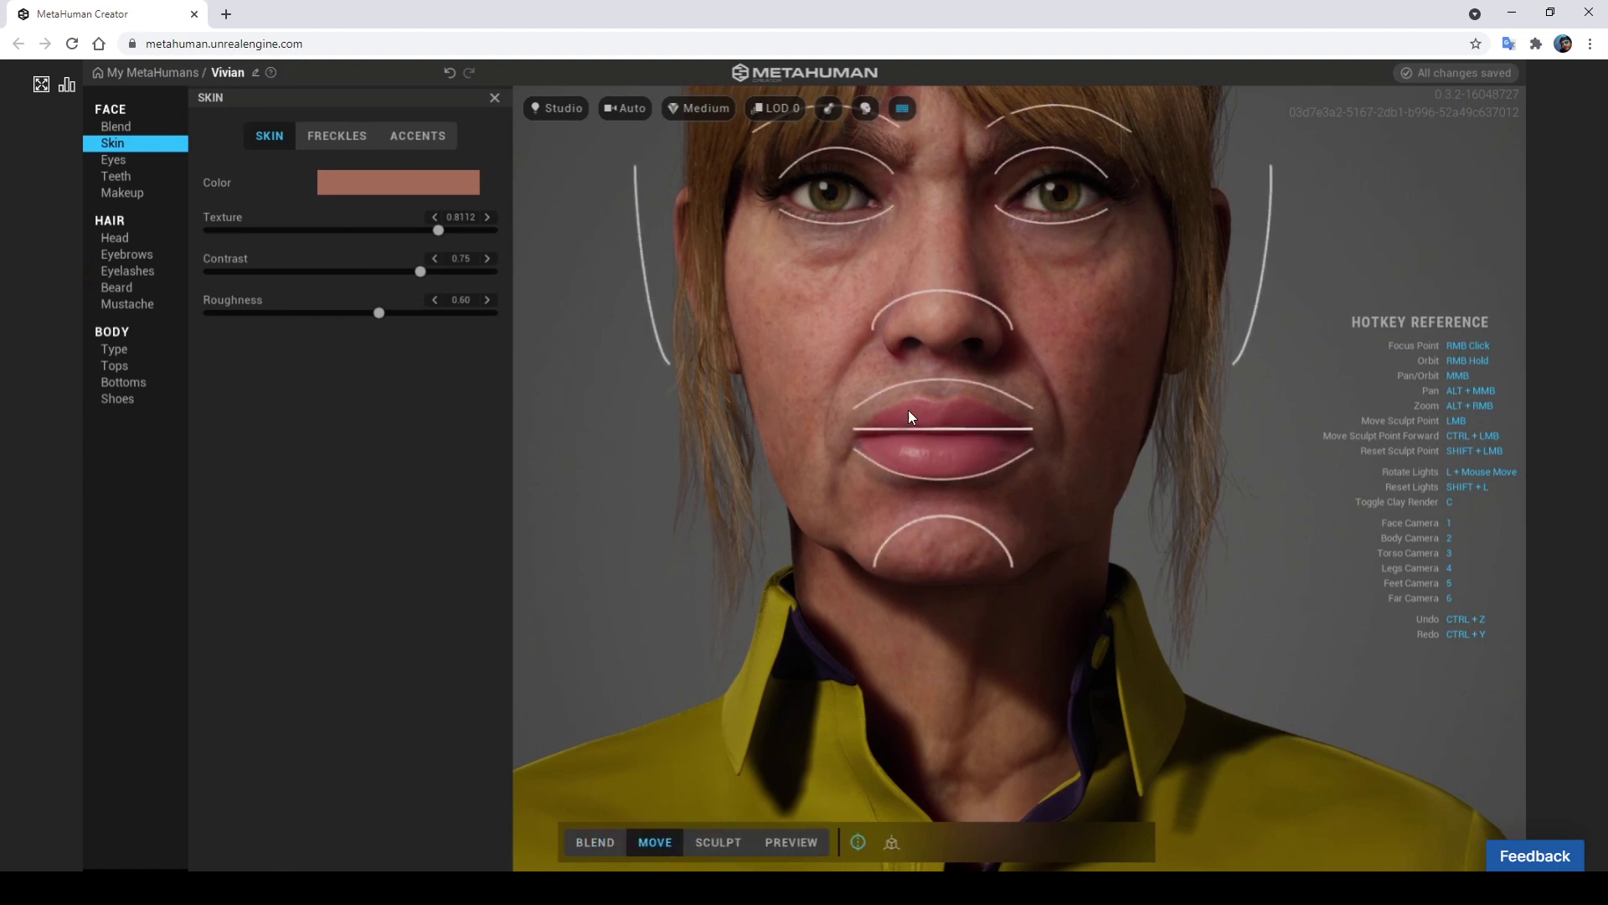
Move the mouth region lower and raise the eyes on the face
click(961, 429)
mouse_move(965, 370)
mouse_down()
mouse_move(966, 494)
mouse_move(972, 387)
mouse_move(986, 526)
mouse_up()
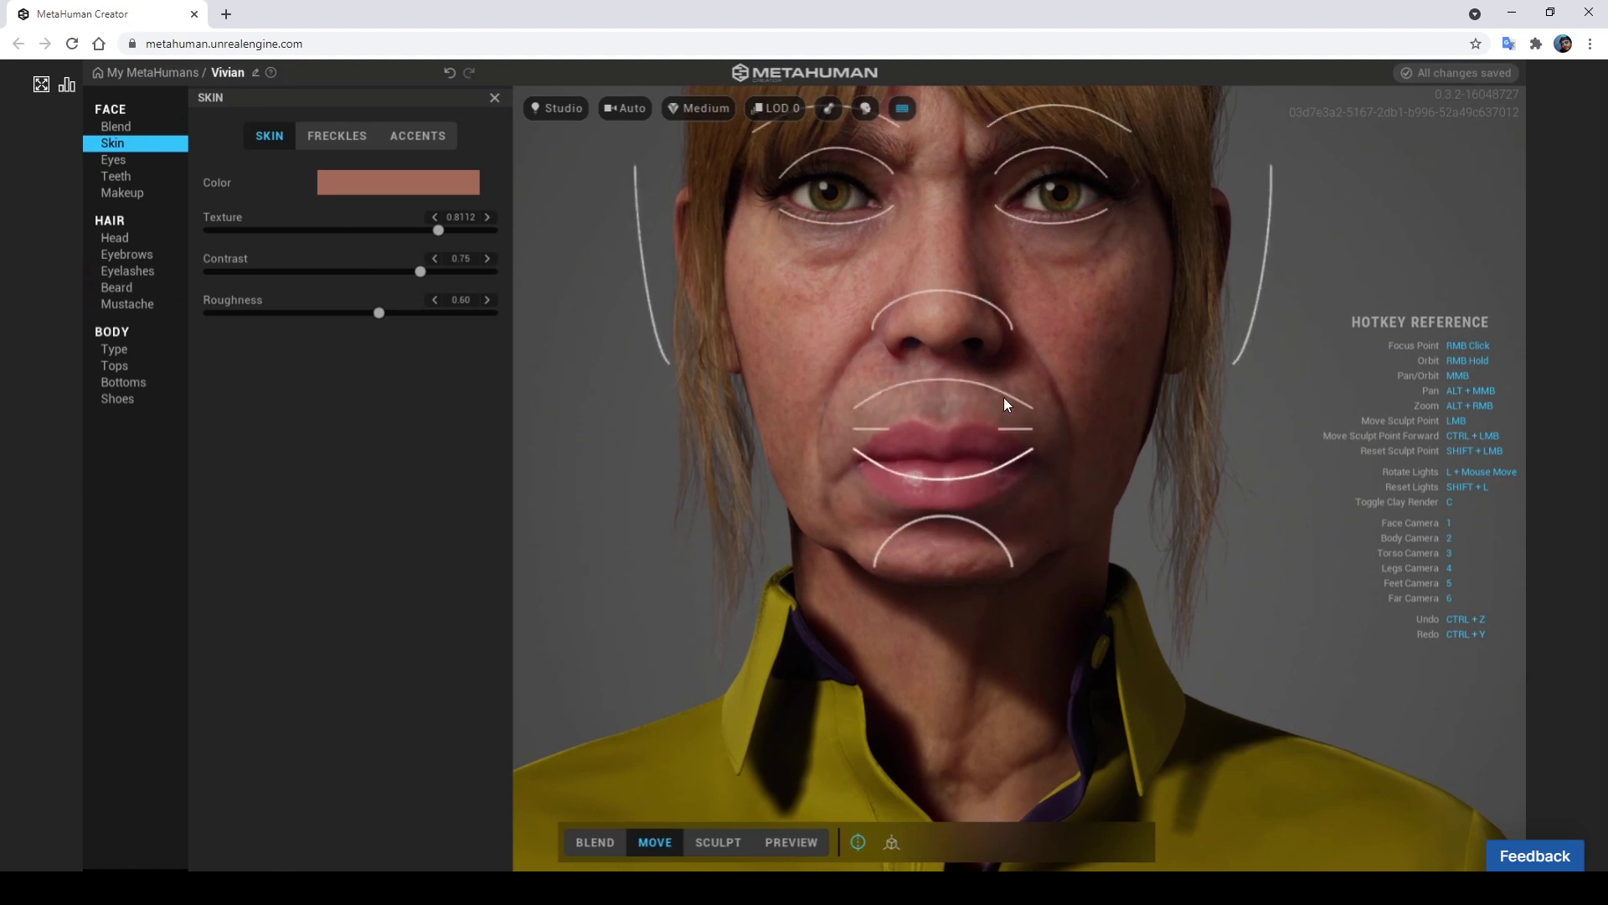
click(1059, 226)
drag(1067, 392, 1069, 233)
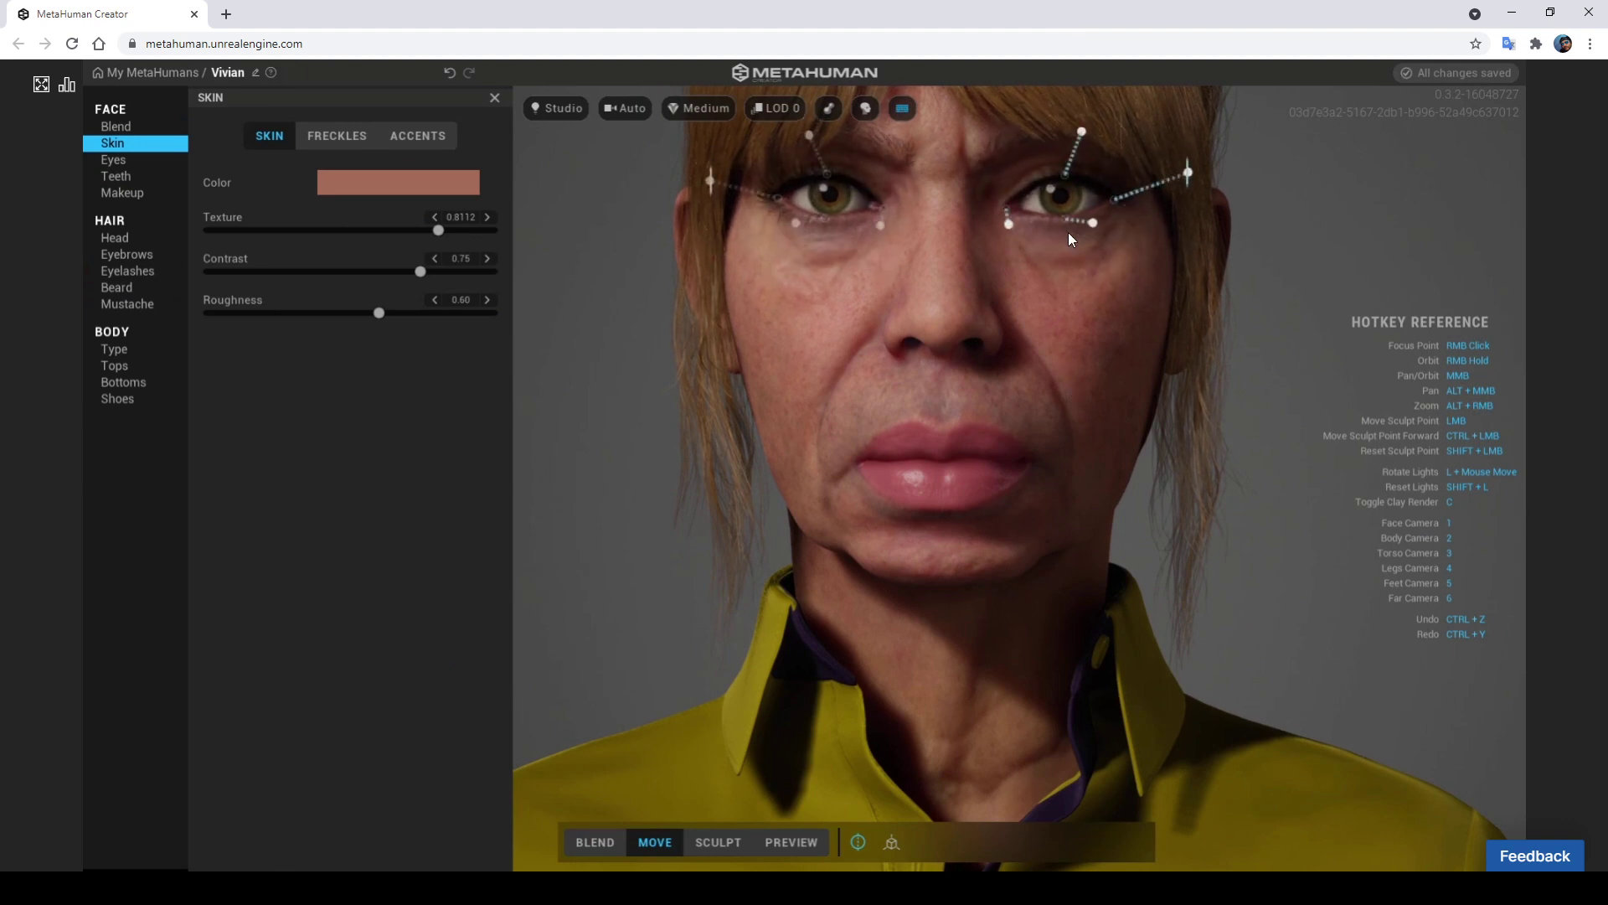
click(953, 308)
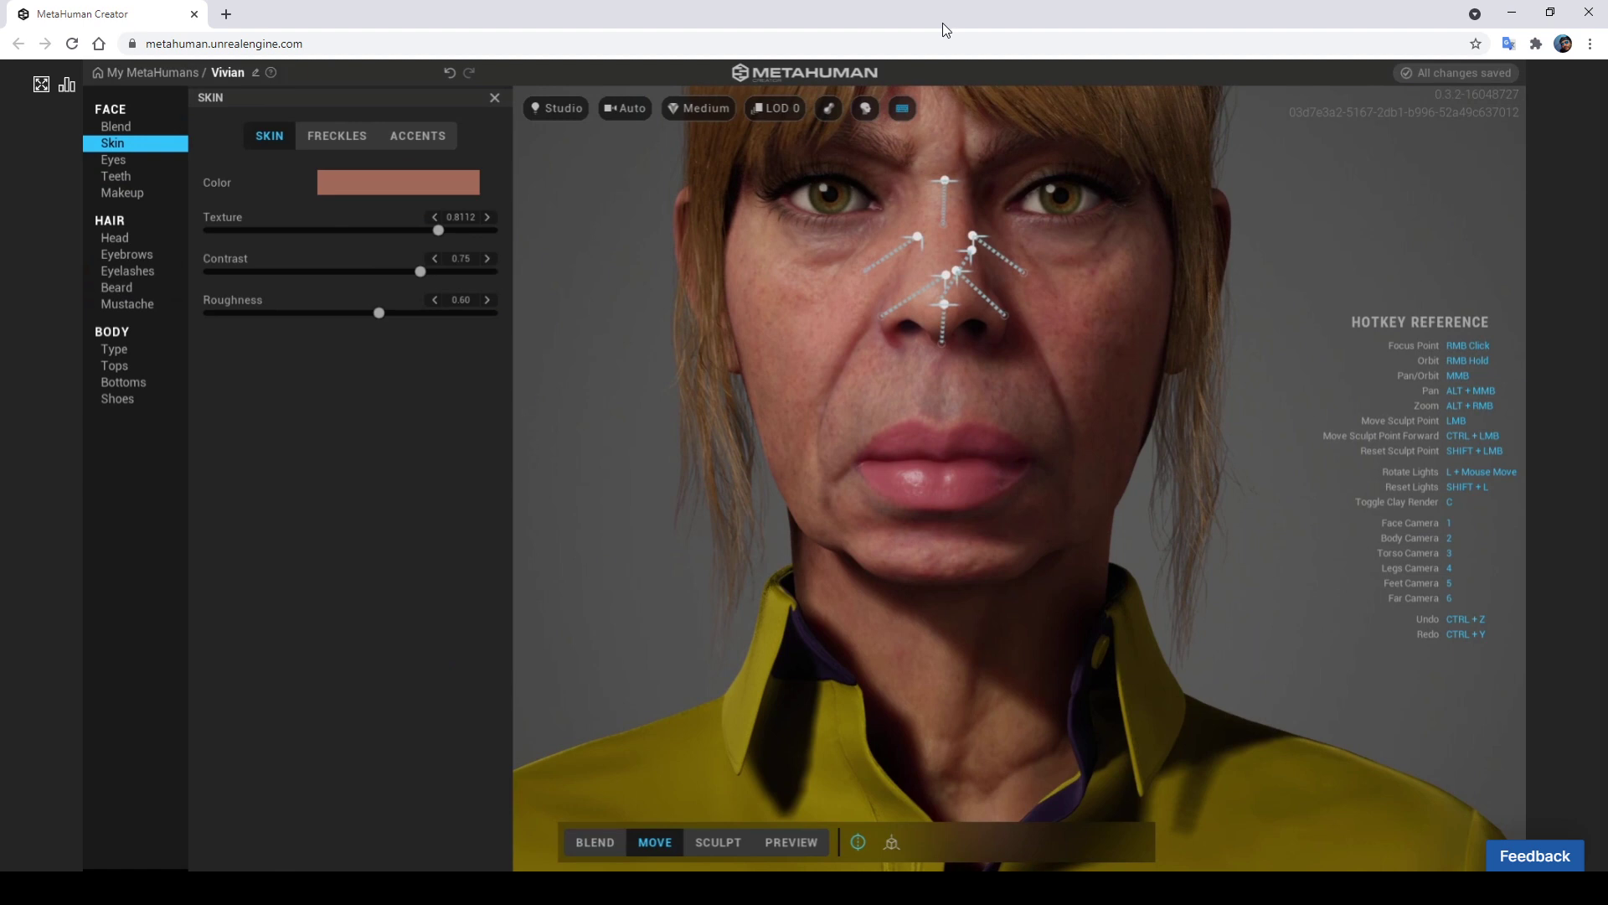
mouse_move(1203, 351)
right_down()
mouse_move(1106, 521)
mouse_move(942, 418)
mouse_move(769, 401)
mouse_move(1351, 423)
mouse_move(1382, 467)
right_up()
mouse_move(881, 560)
right_down()
mouse_move(1243, 530)
mouse_move(773, 494)
right_up()
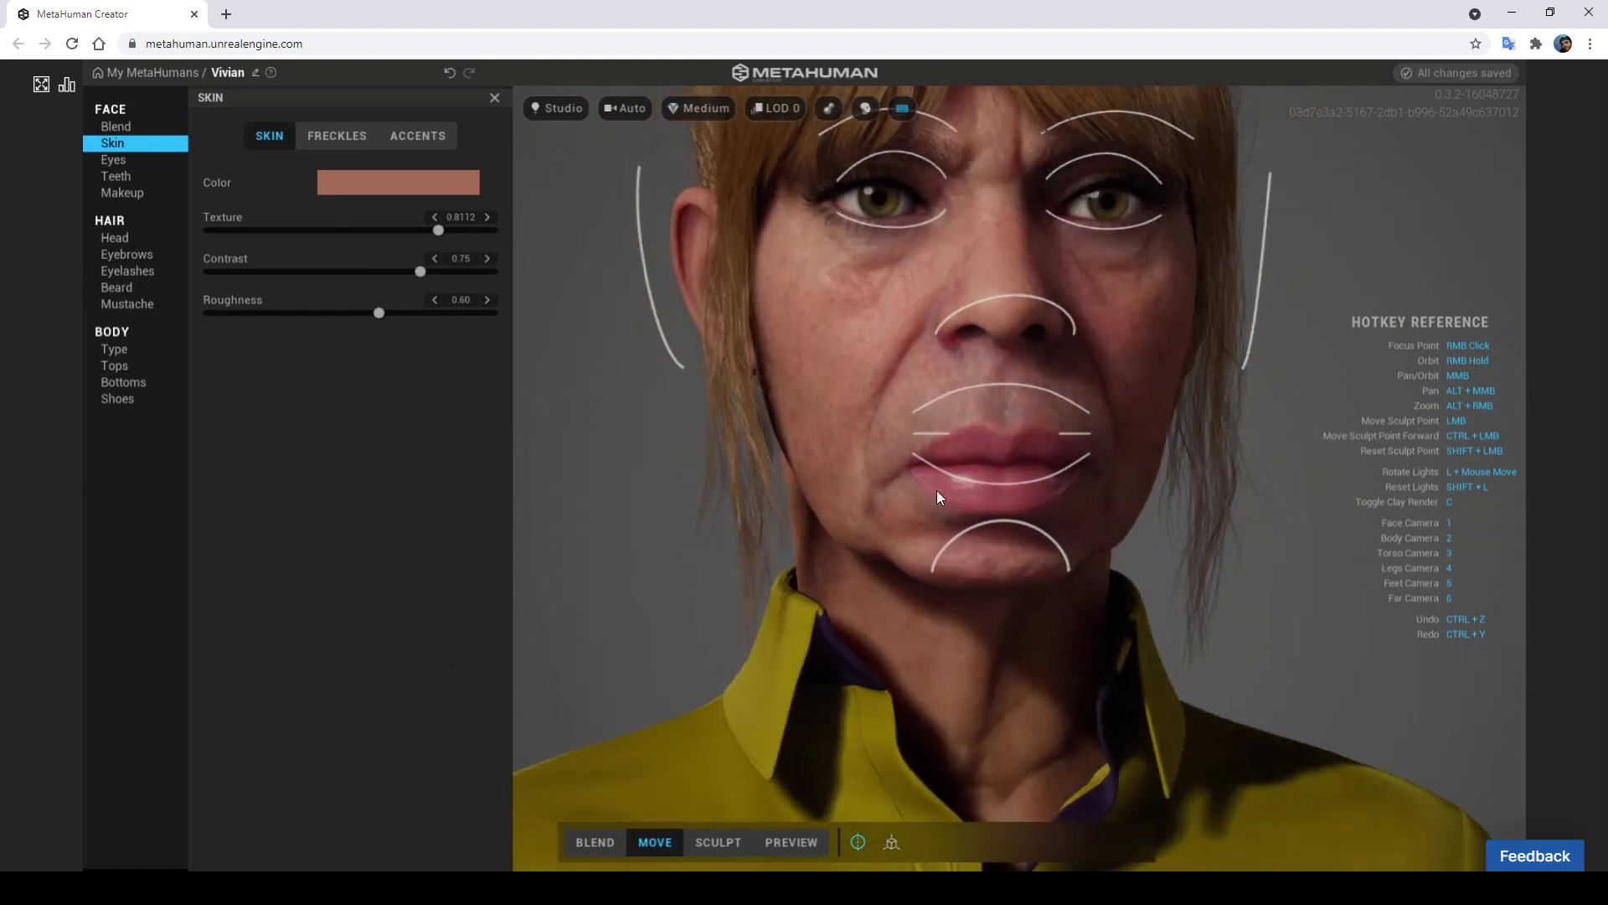
click(1022, 482)
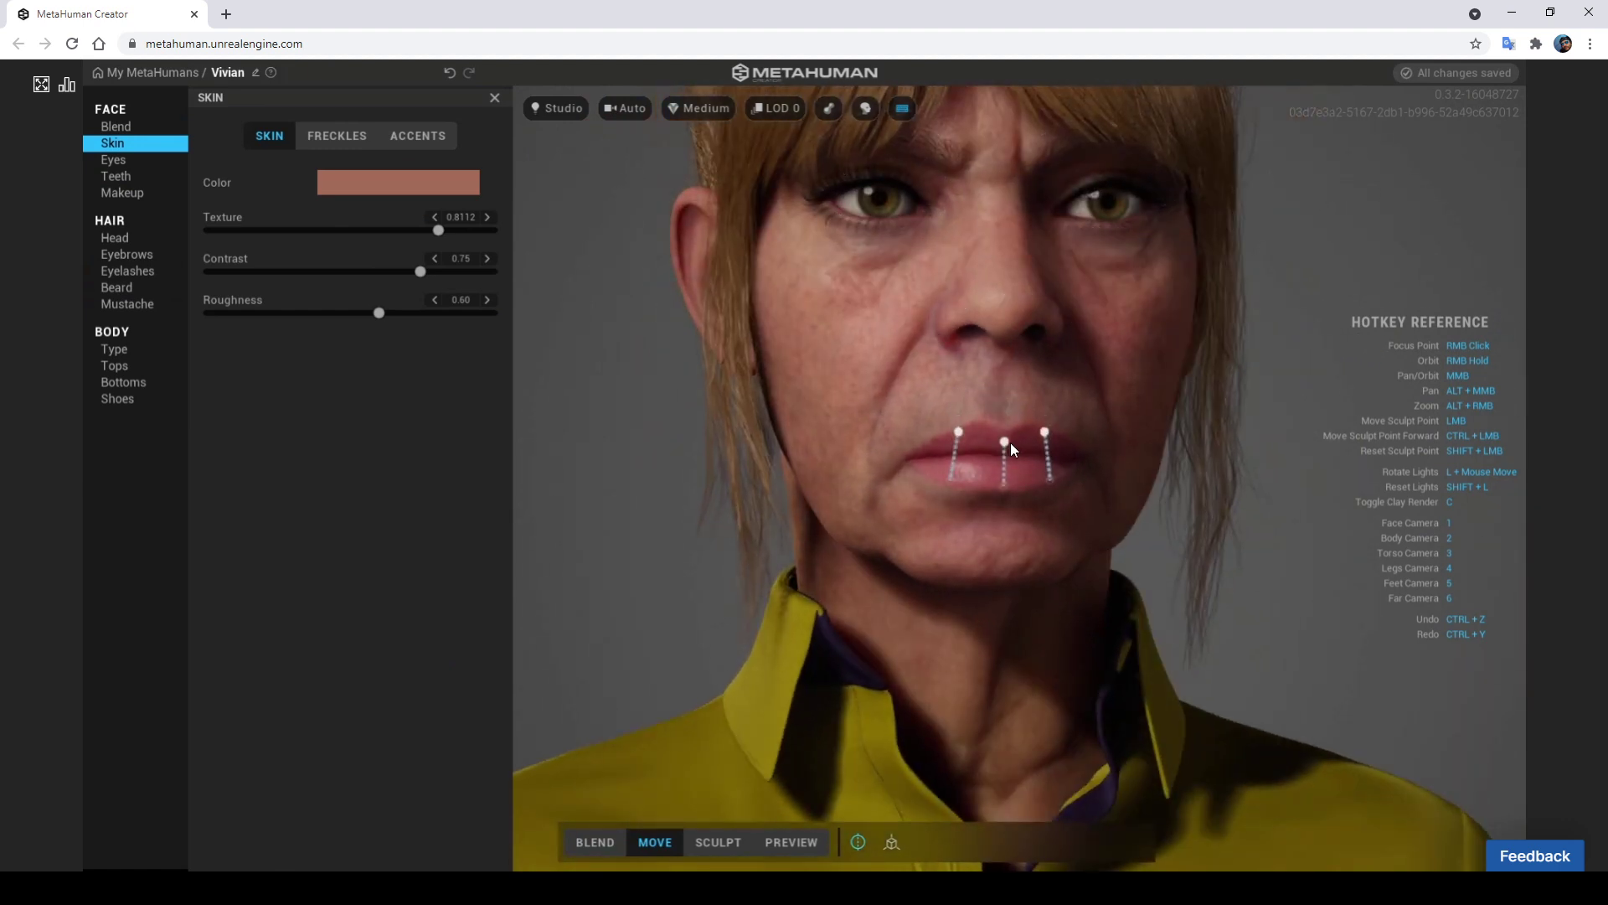
click(938, 335)
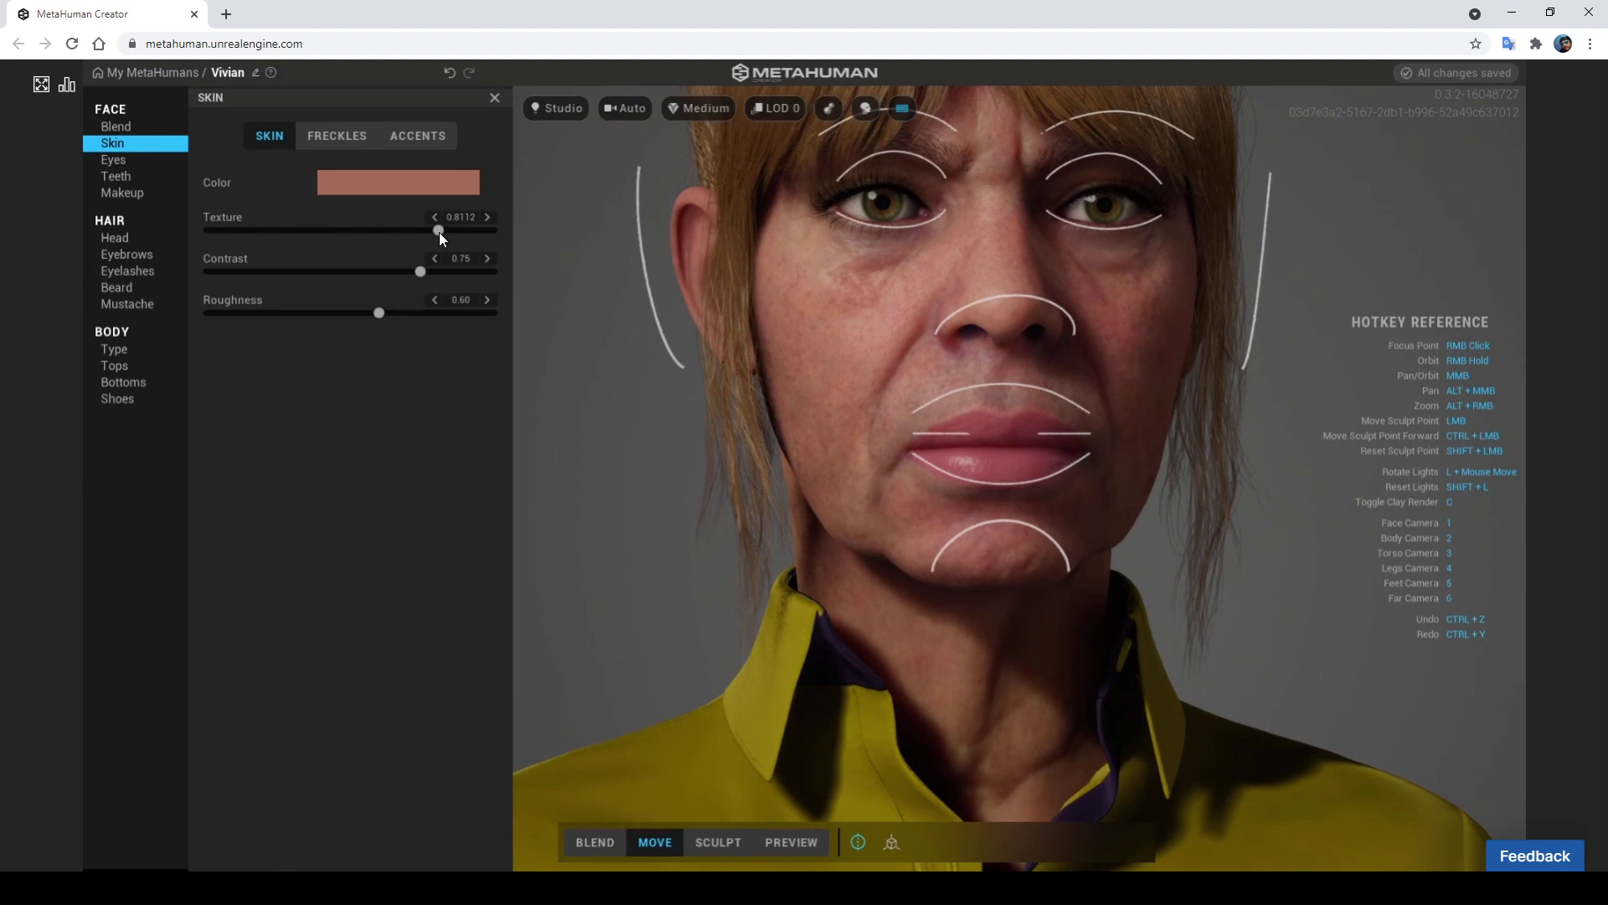
Smooth skin Texture to 0.25 and reshape the nose tip in profile
drag(439, 231, 281, 235)
mouse_move(990, 450)
right_down()
mouse_move(805, 513)
mouse_move(957, 520)
right_up()
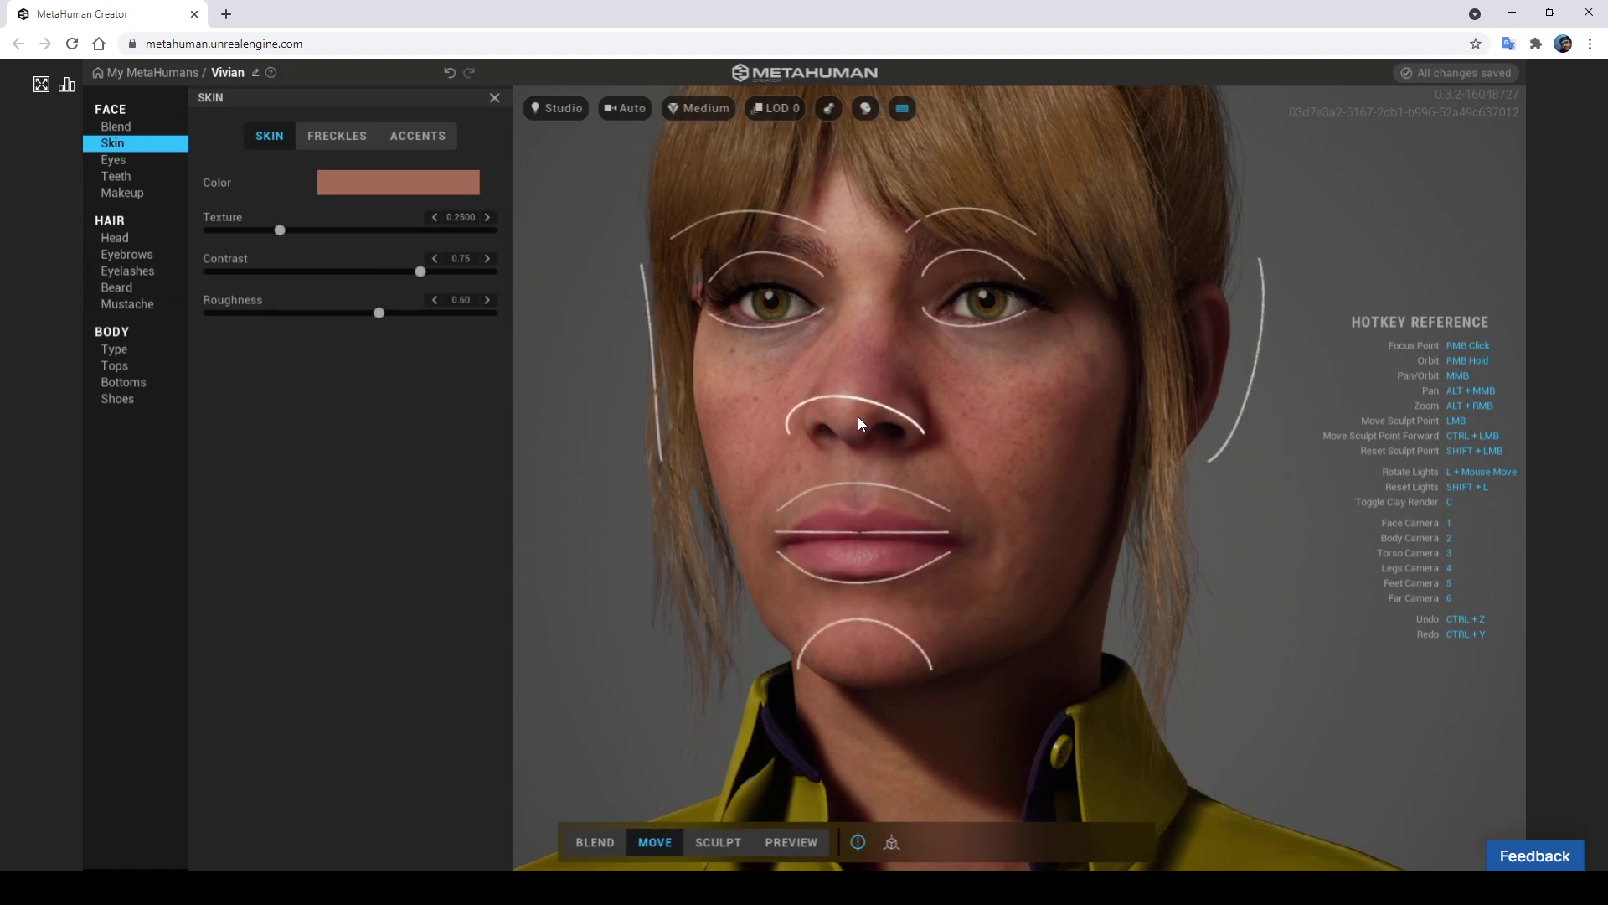
right_drag(971, 480, 402, 509)
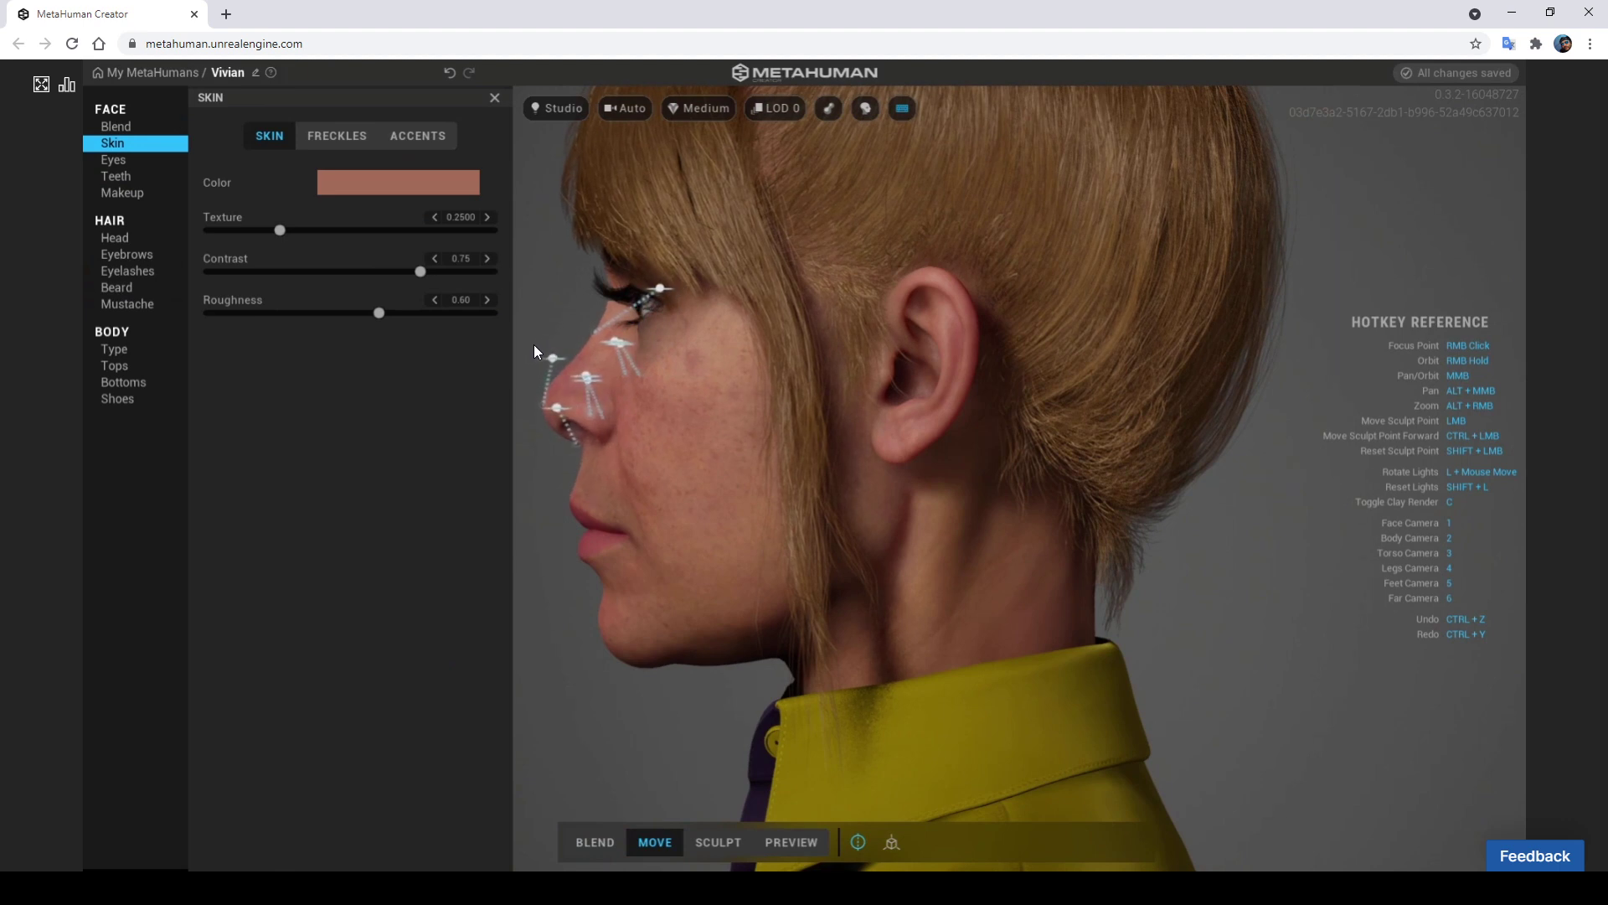
drag(536, 426, 524, 415)
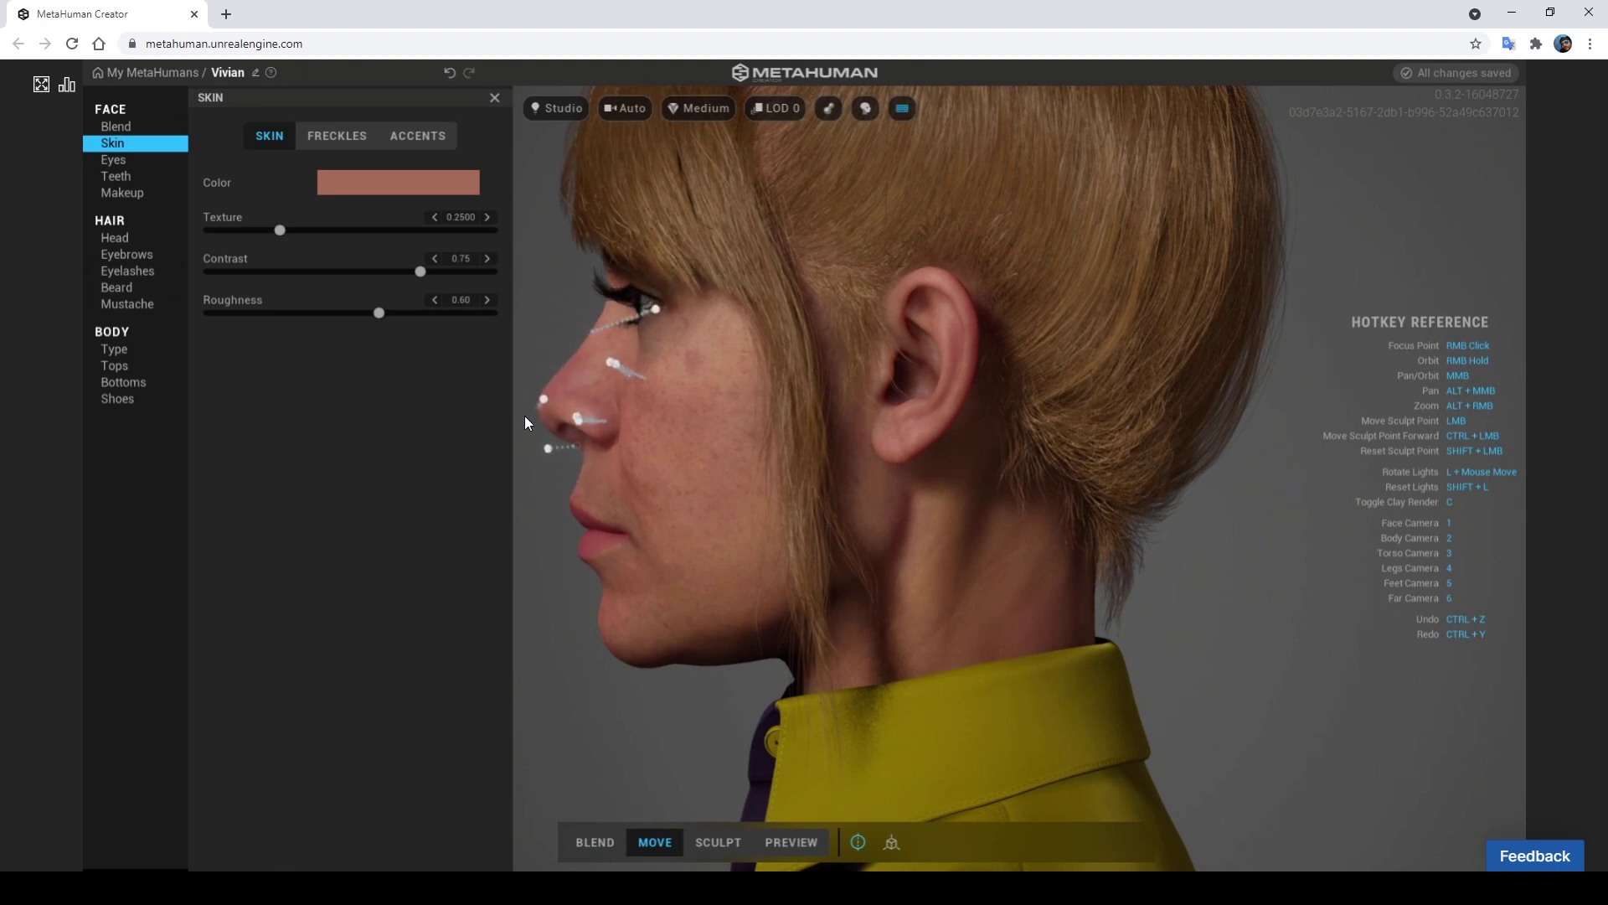
right_drag(780, 554, 1269, 582)
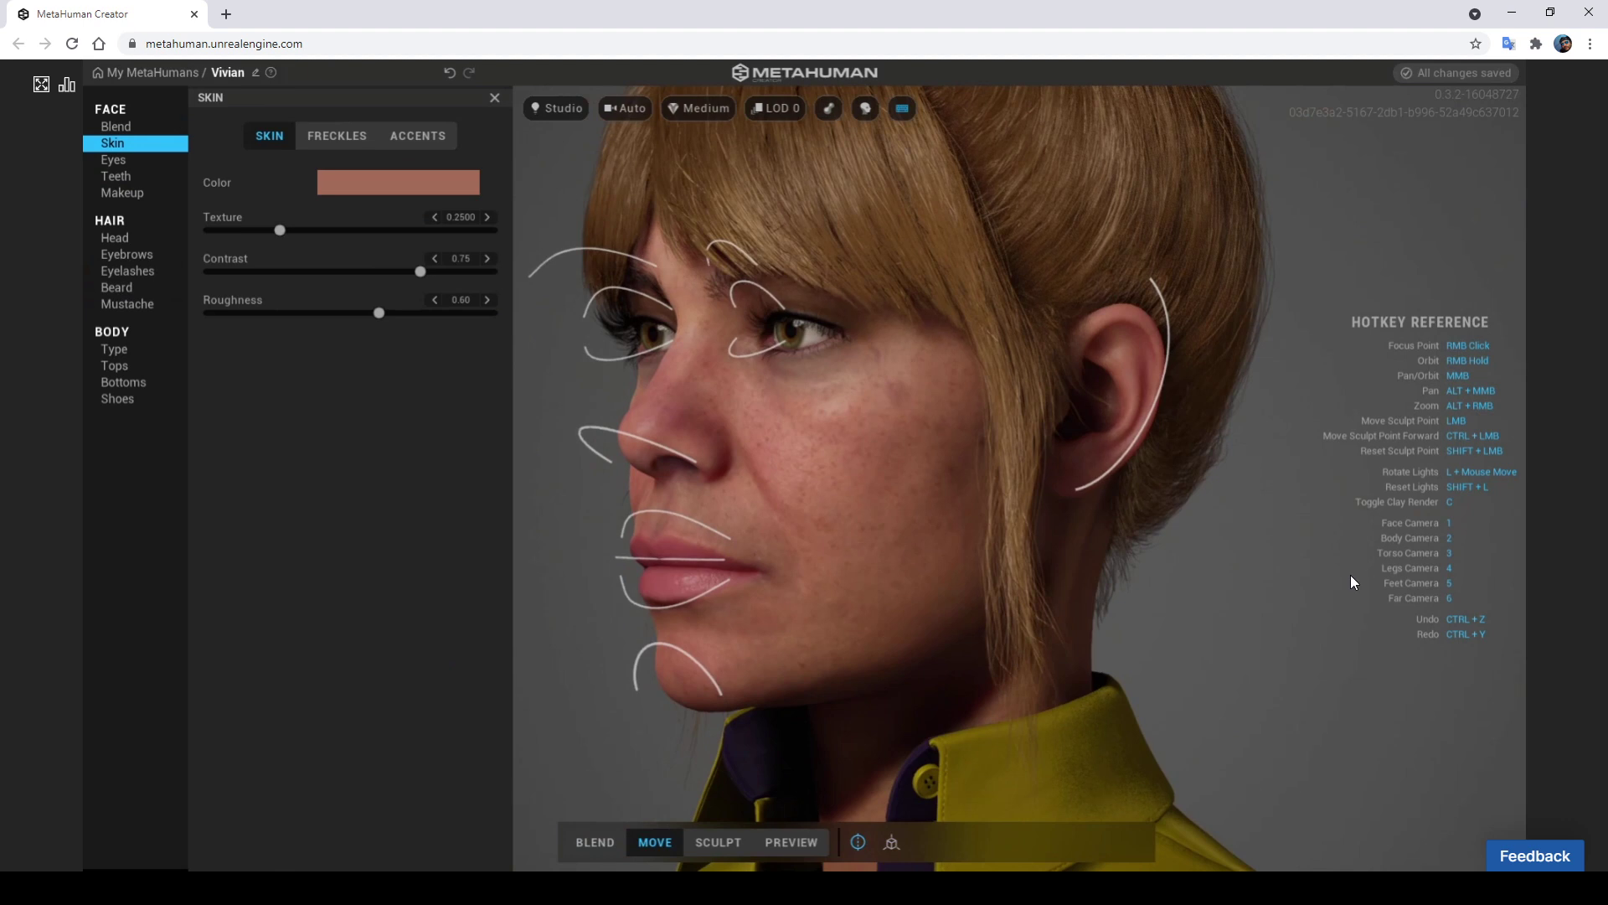
click(596, 842)
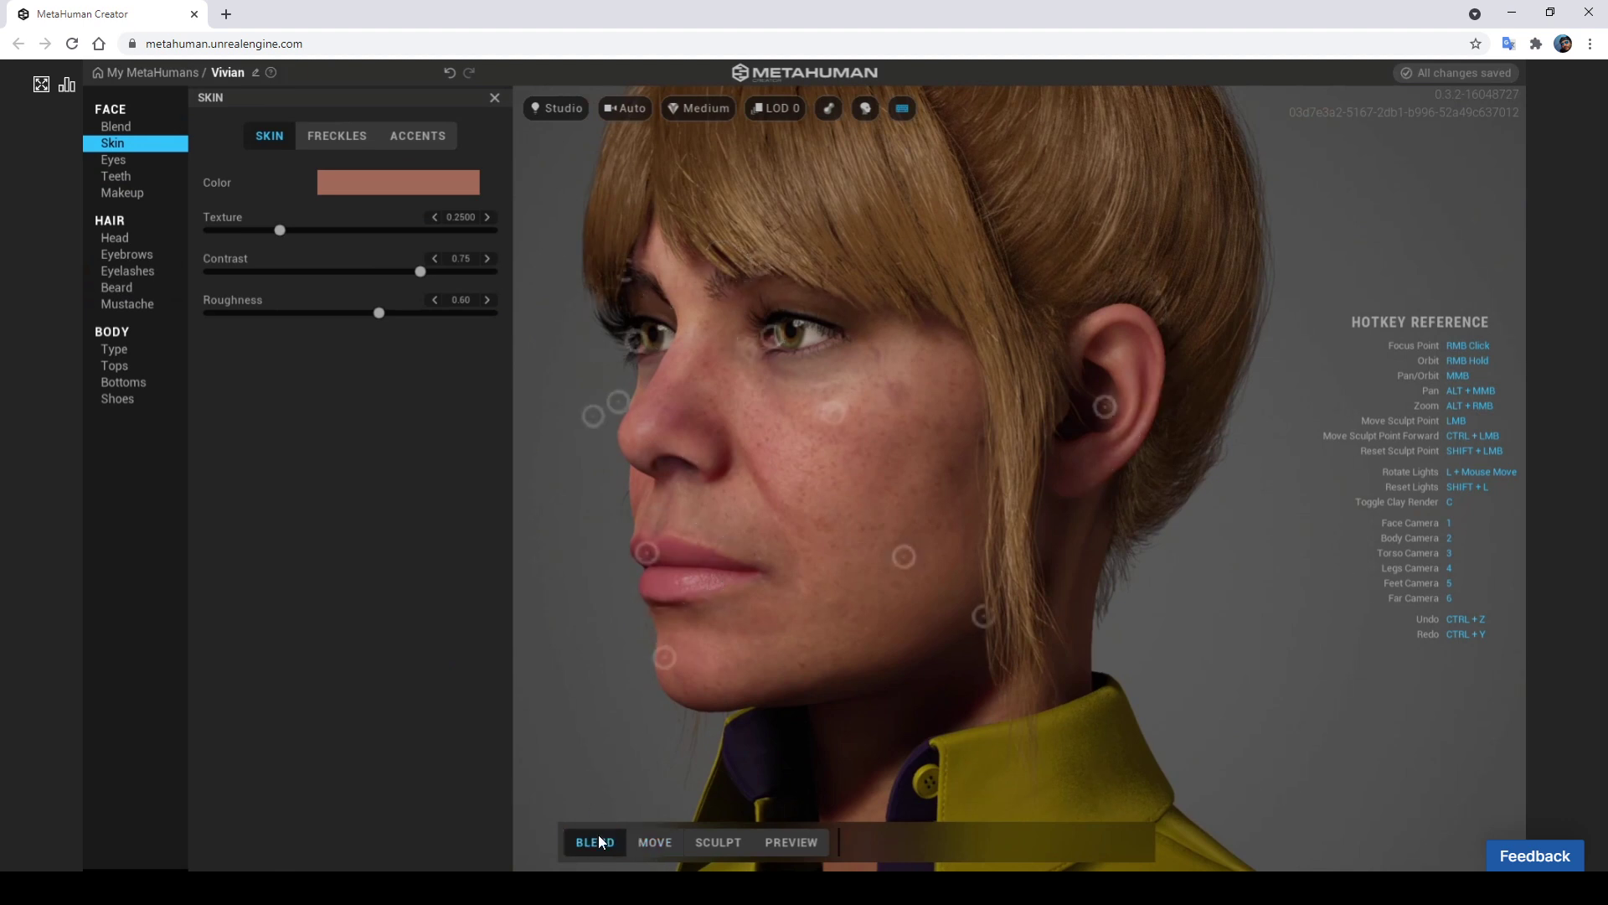
Blend the lips and eye area toward other preset faces
right_drag(865, 666, 1137, 629)
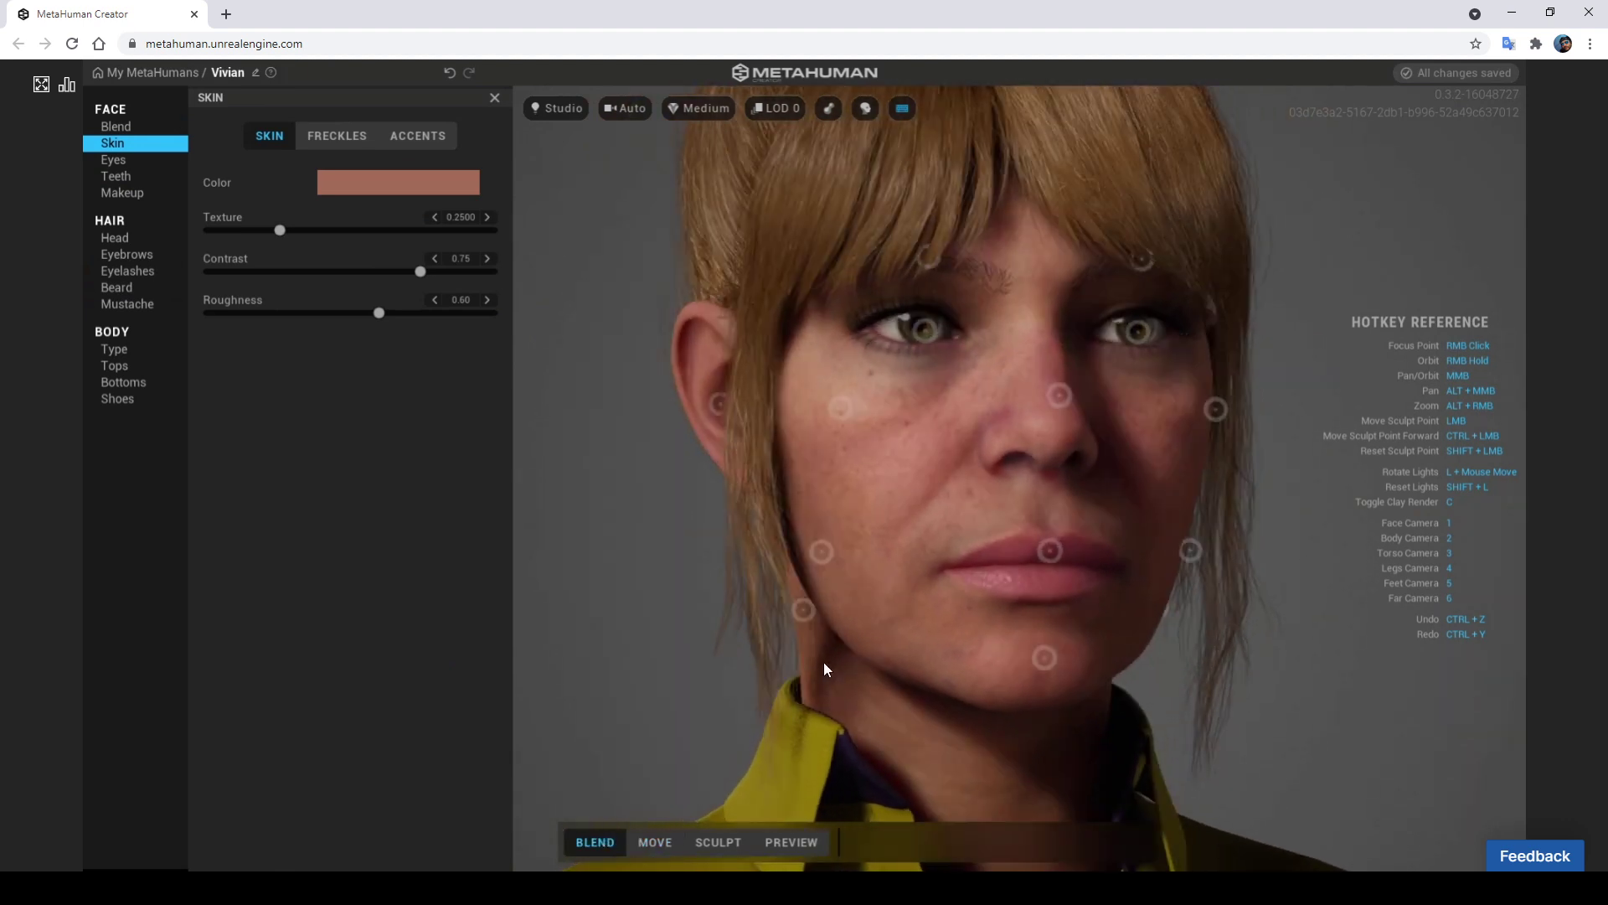
mouse_move(1058, 550)
mouse_down()
mouse_move(1051, 371)
mouse_move(974, 554)
mouse_up()
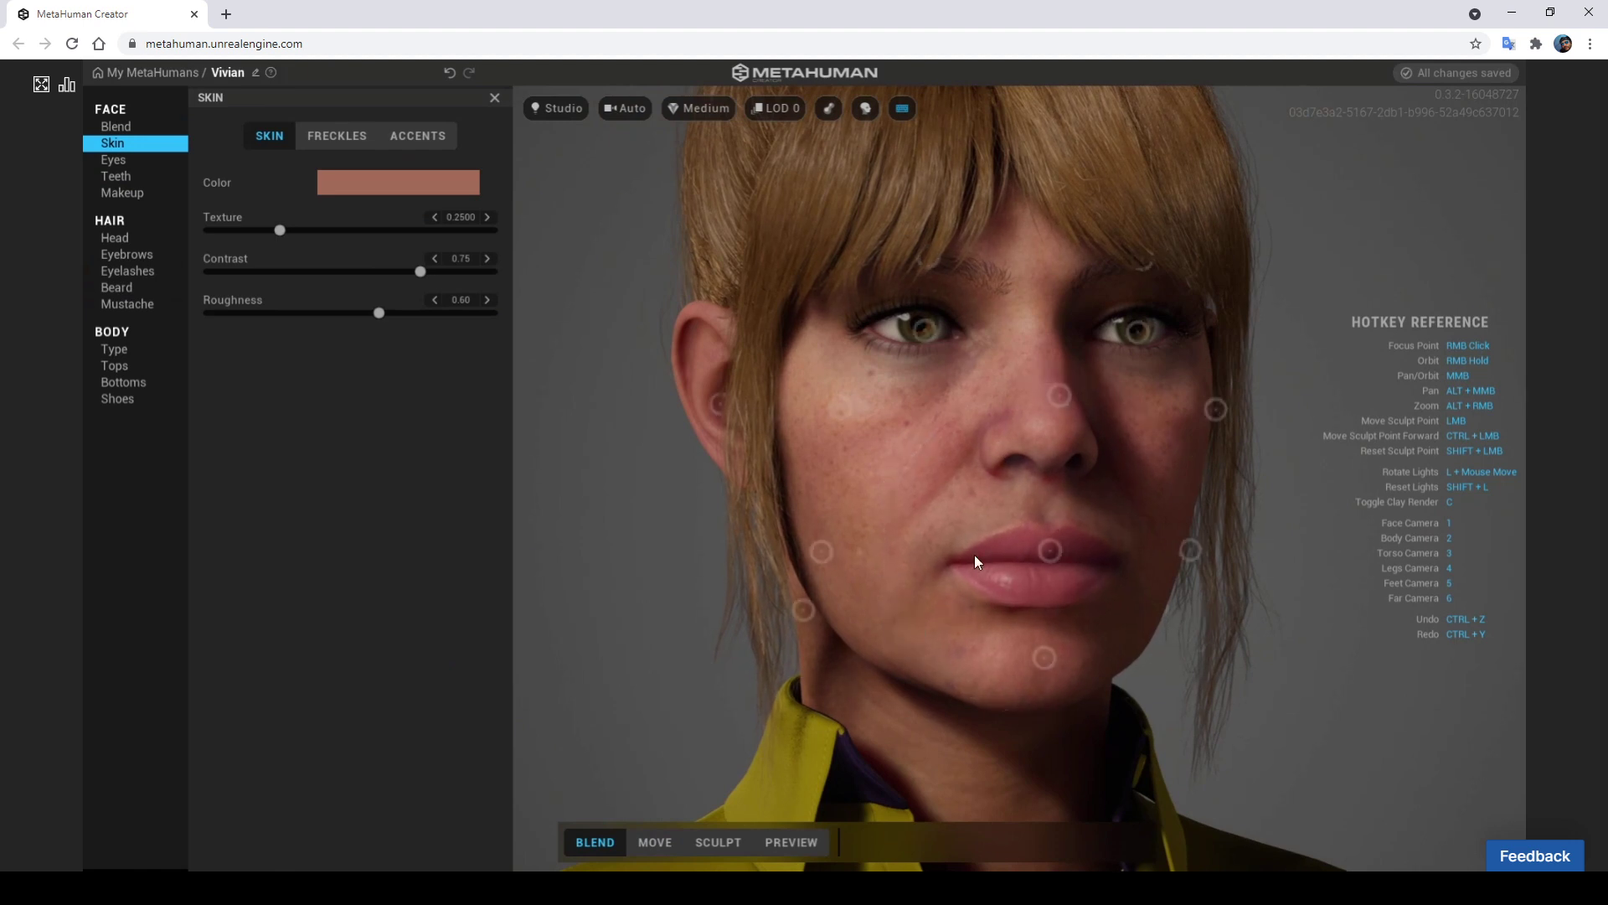
drag(929, 328, 905, 156)
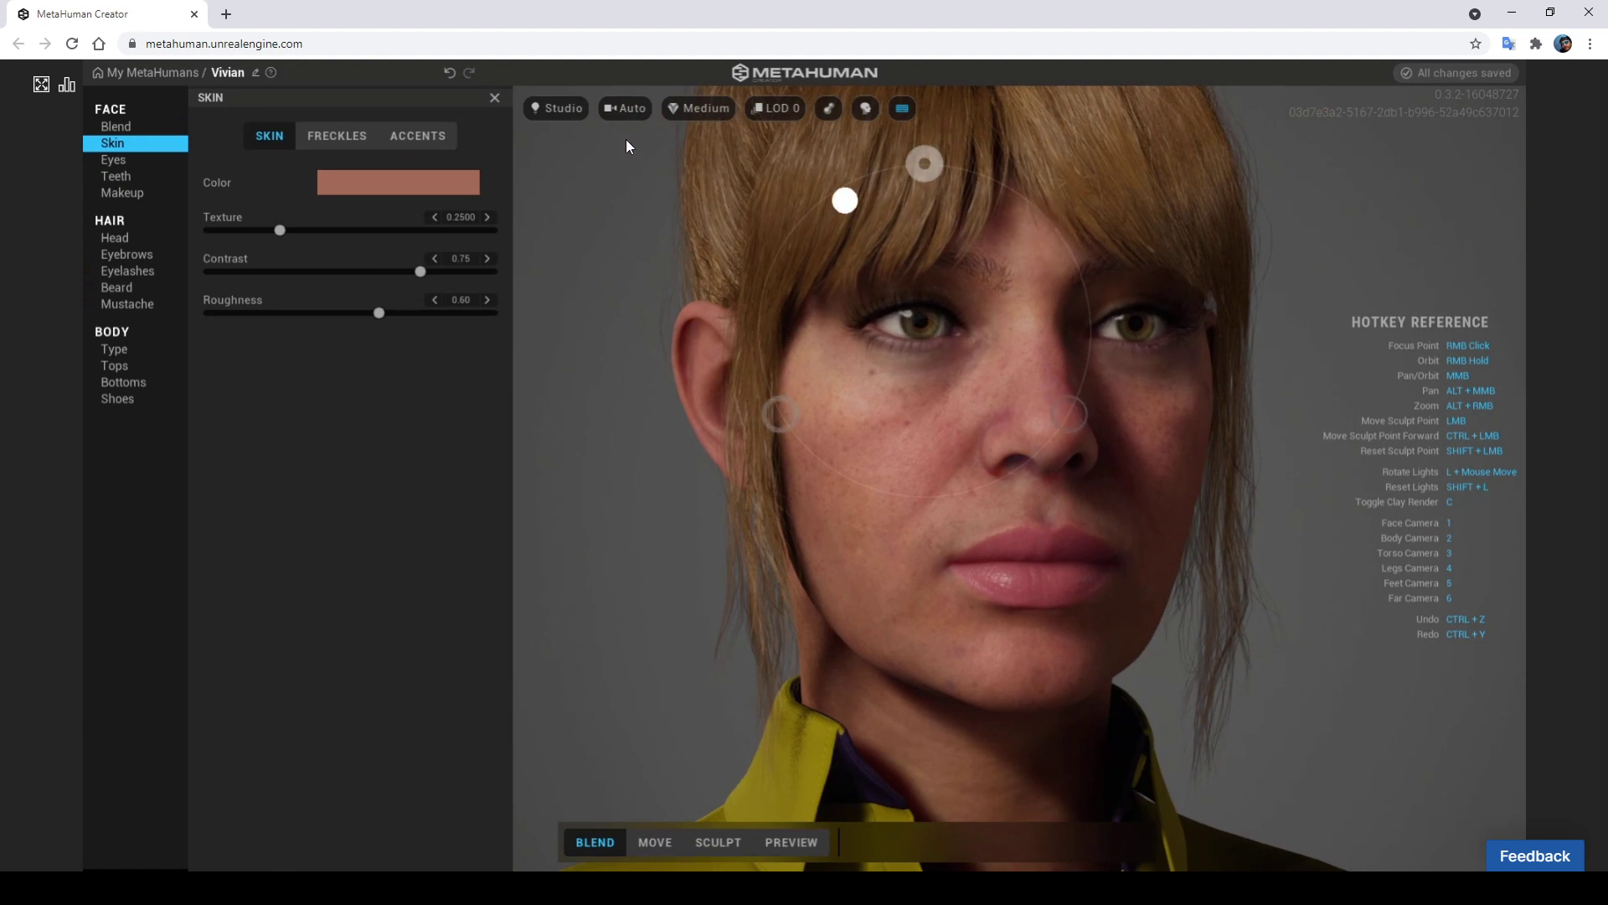
drag(905, 156, 826, 63)
drag(927, 333, 773, 350)
mouse_move(920, 332)
mouse_down()
mouse_move(1136, 498)
mouse_move(957, 481)
mouse_up()
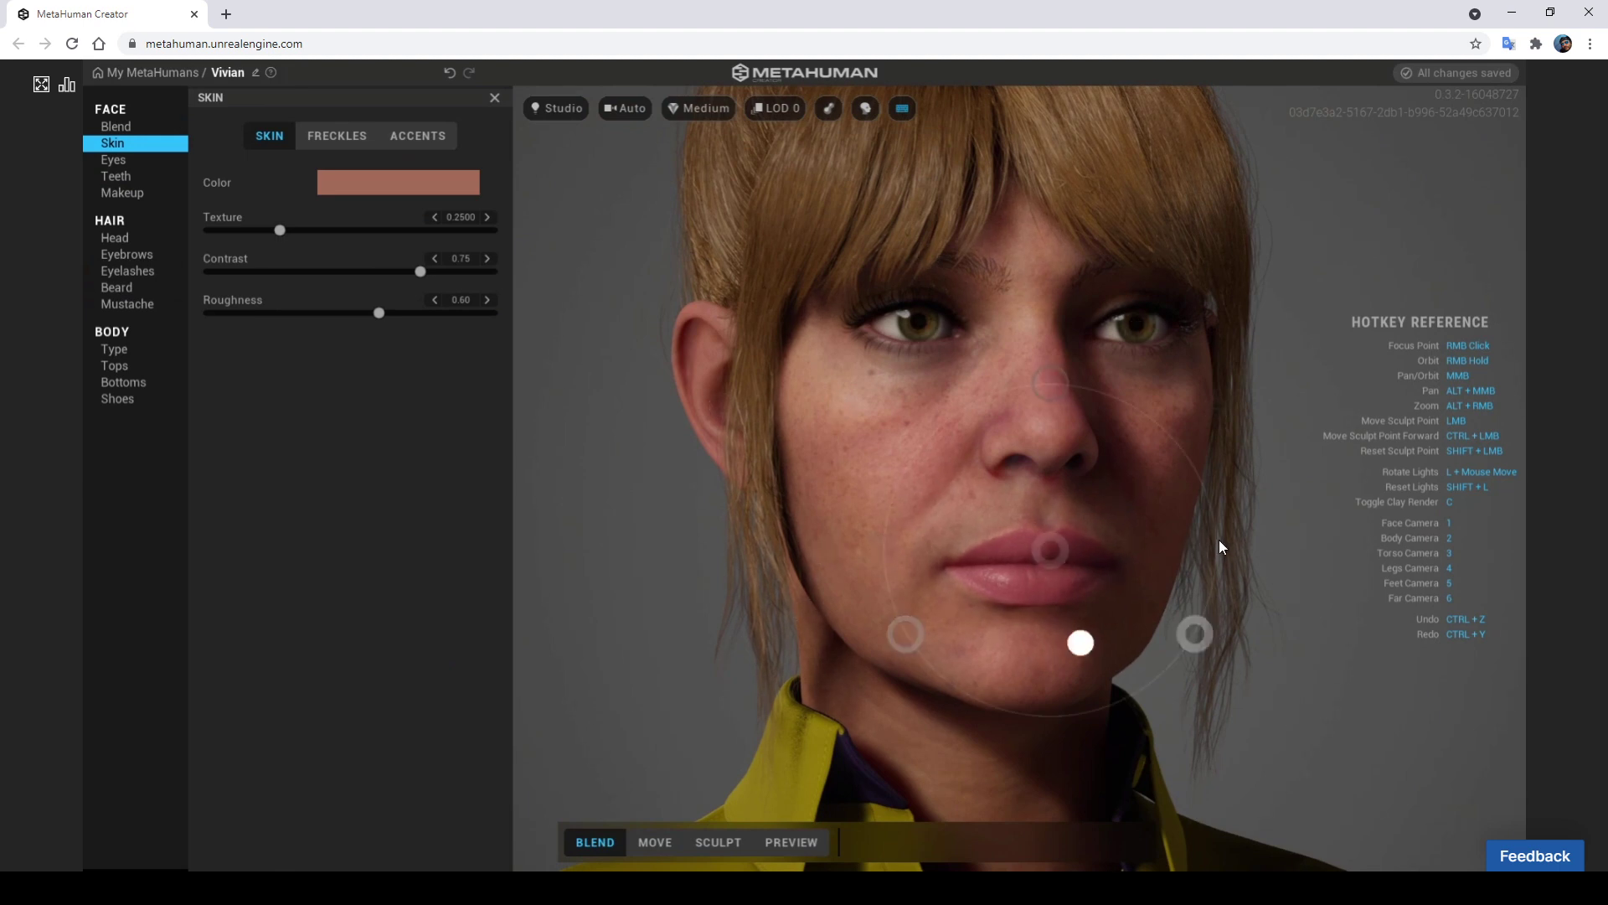
Blend the nose toward the top preset and reframe with camera hotkeys 1 and 3
mouse_move(1072, 398)
mouse_down()
mouse_move(1112, 253)
mouse_move(1156, 418)
mouse_move(952, 432)
mouse_move(998, 341)
mouse_move(1060, 300)
mouse_move(980, 451)
mouse_up()
mouse_move(989, 633)
right_down()
mouse_move(874, 627)
mouse_move(1051, 622)
right_up()
key(1)
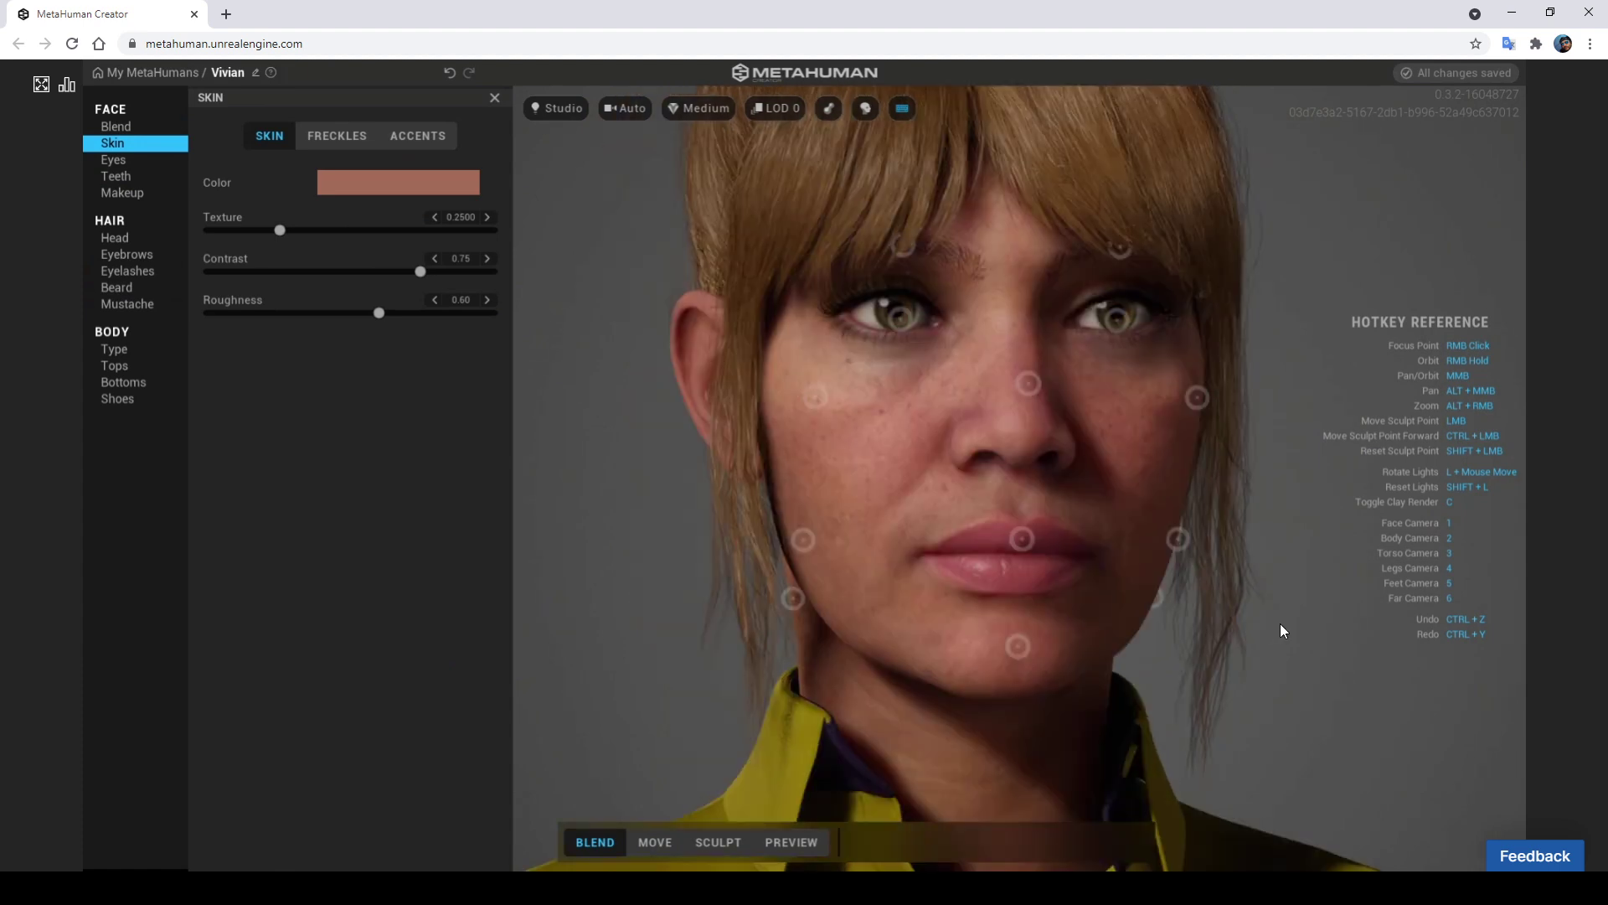
key(3)
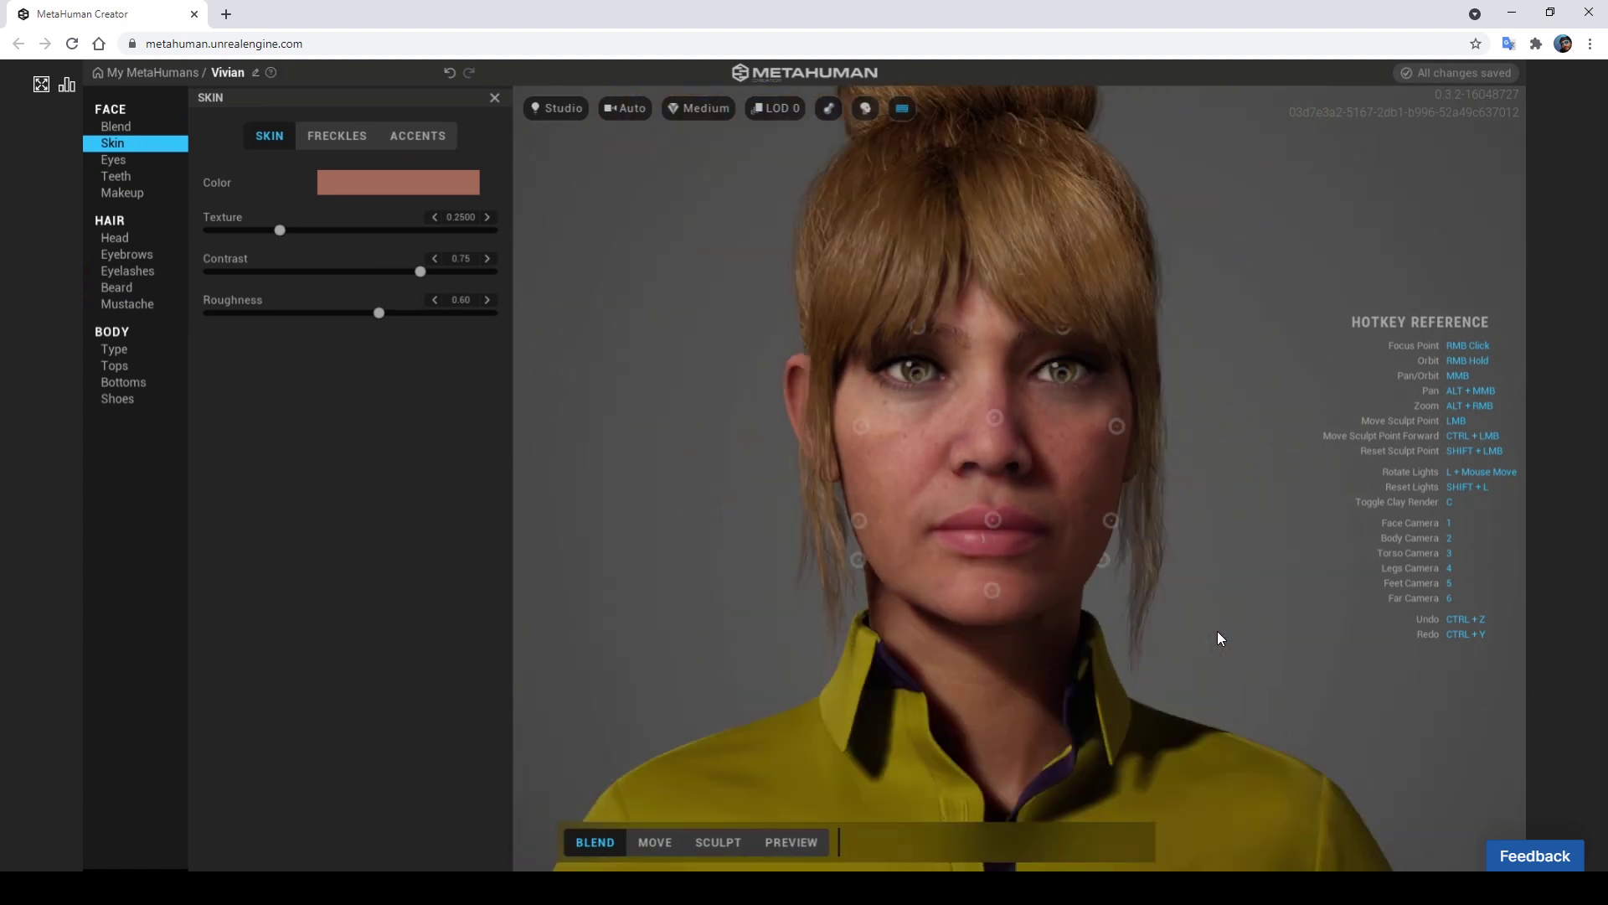
Put Vivian in Flip Flops sandals with a purple secondary colour
click(119, 355)
click(115, 369)
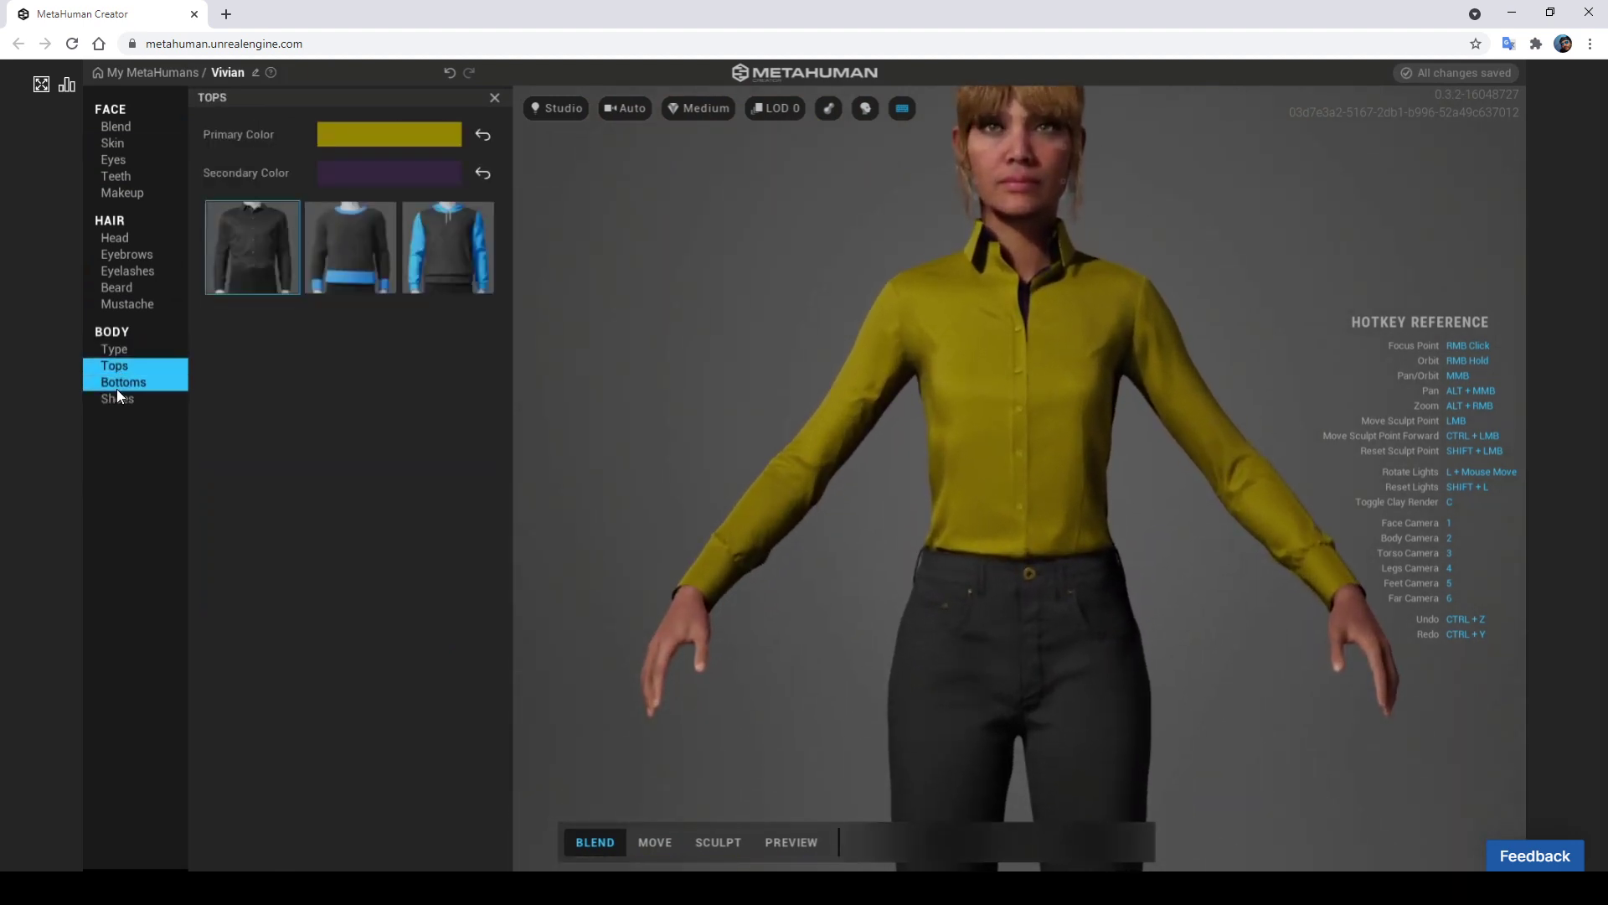
click(117, 388)
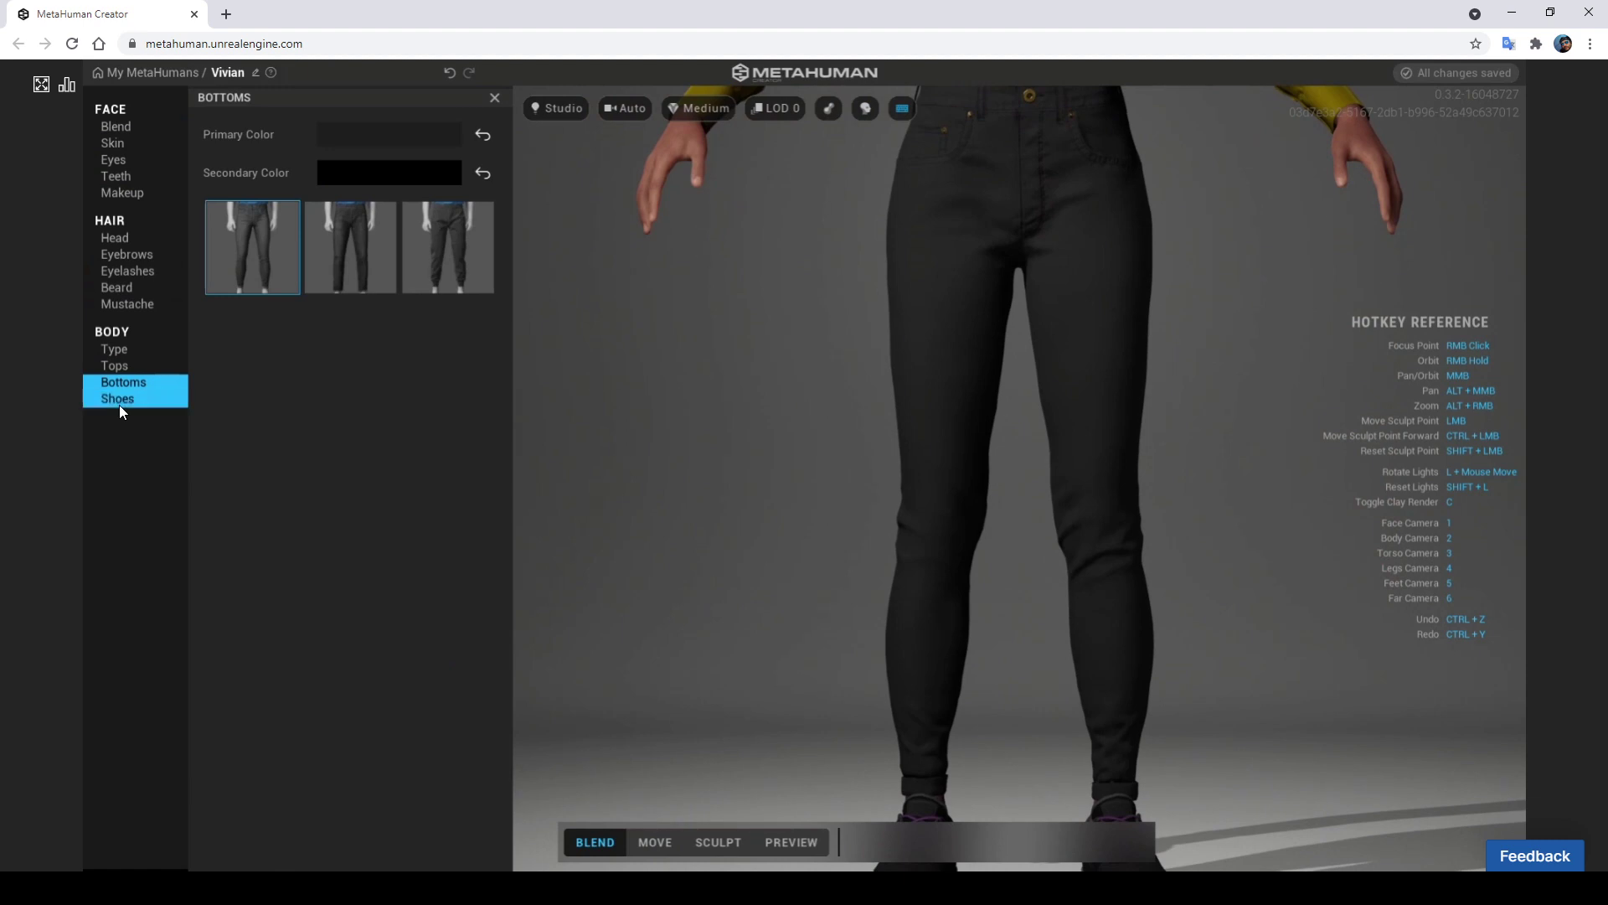
click(120, 402)
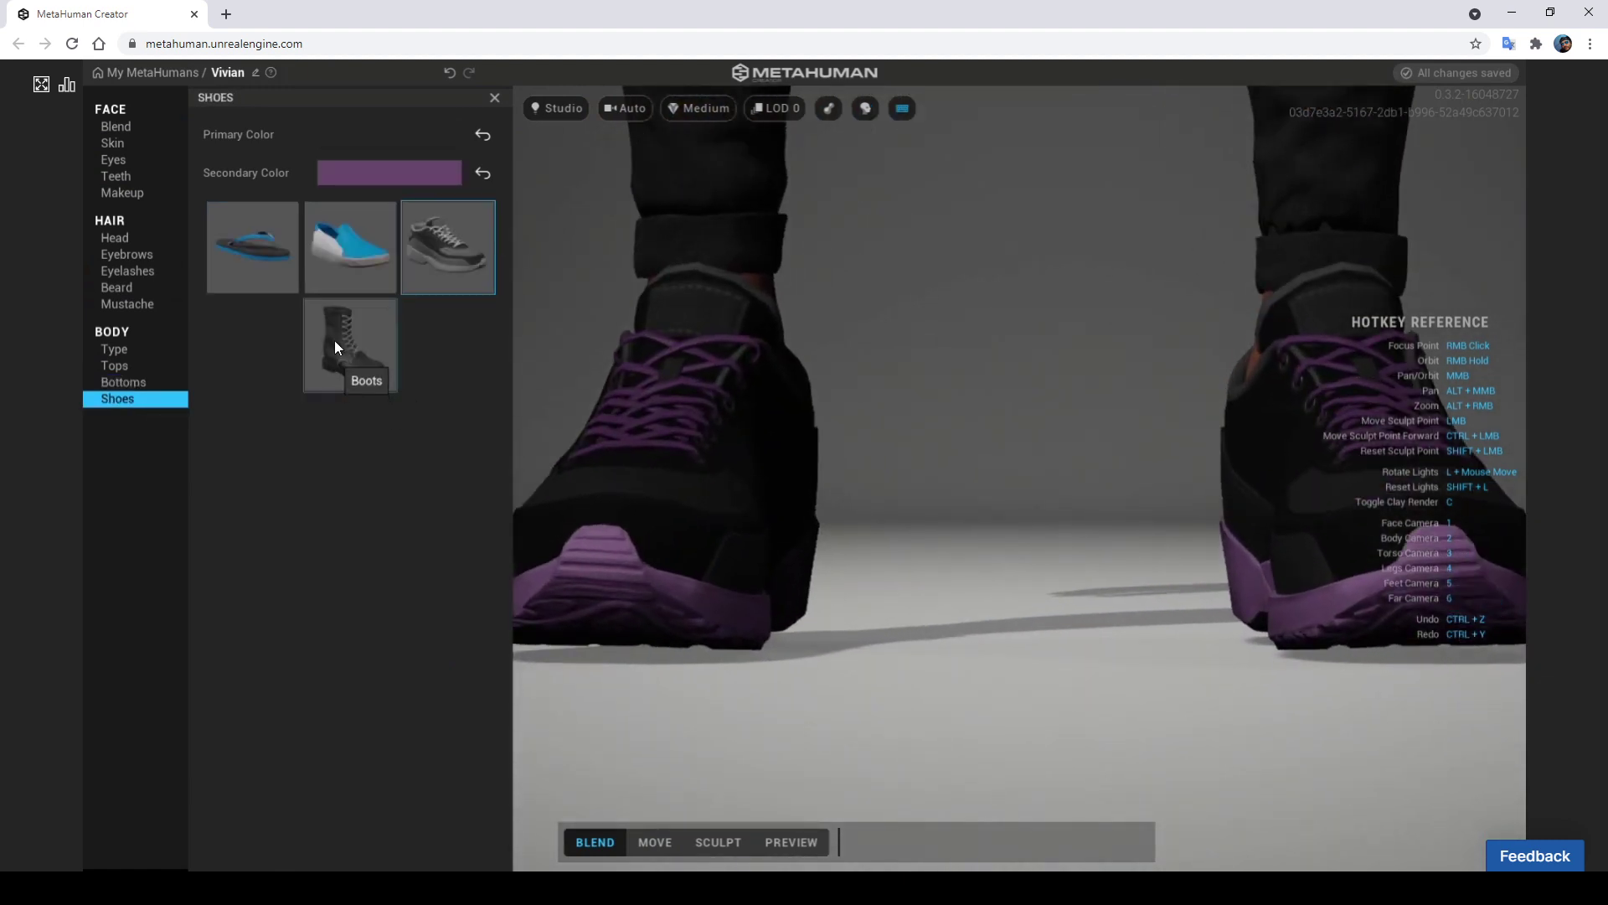
click(273, 255)
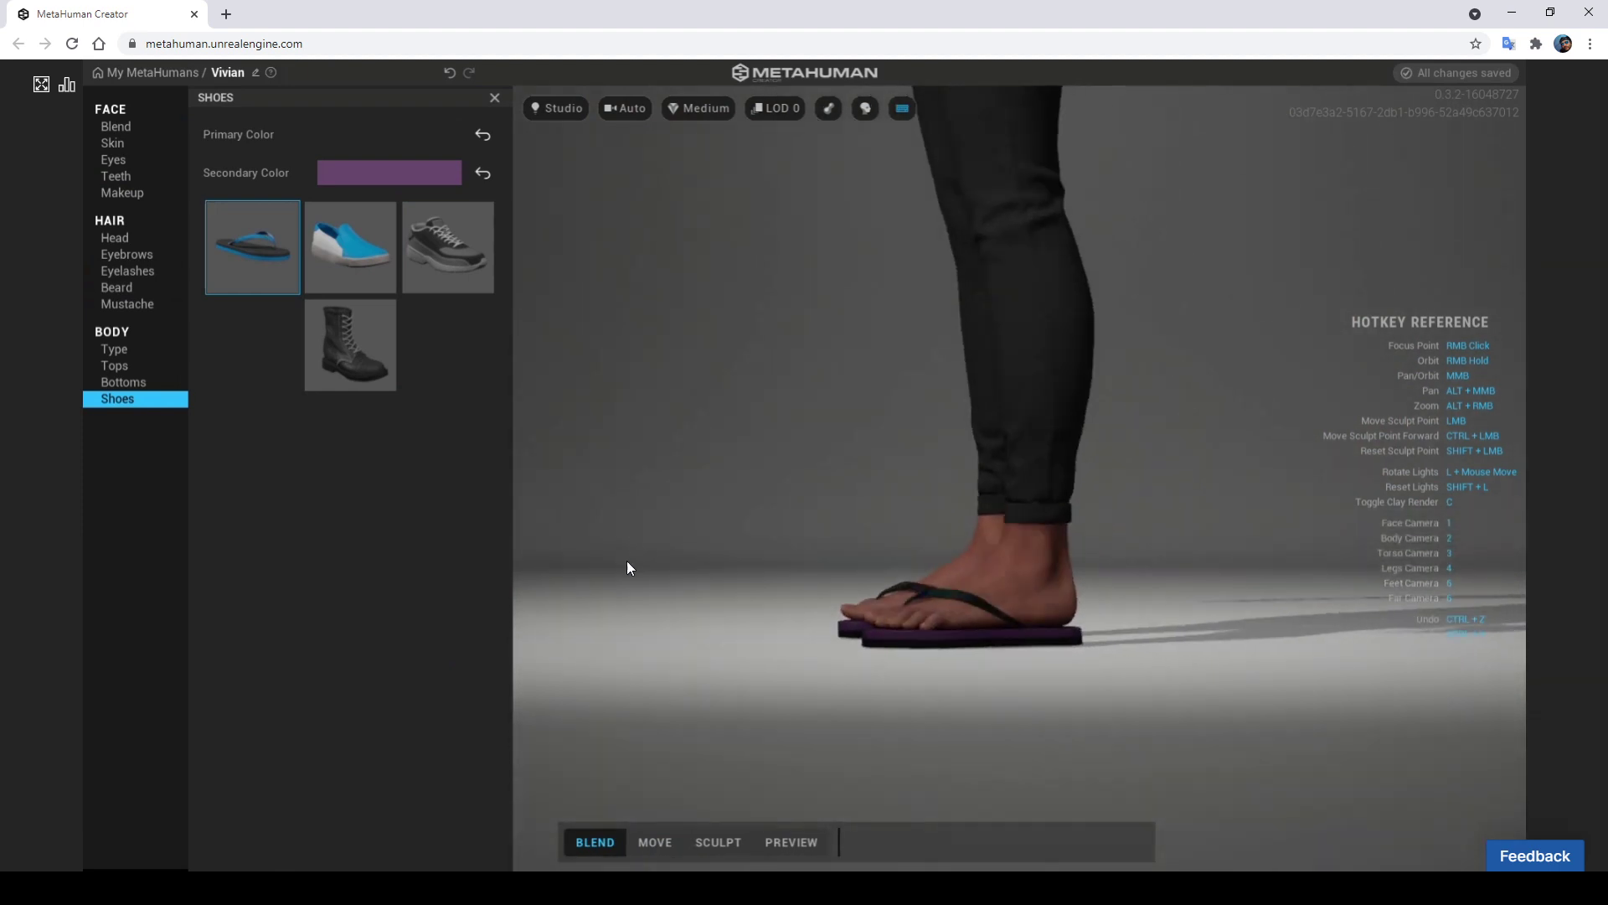
Orbit and zoom to review the full outfit, then enter Preview mode
right_drag(906, 582, 1069, 691)
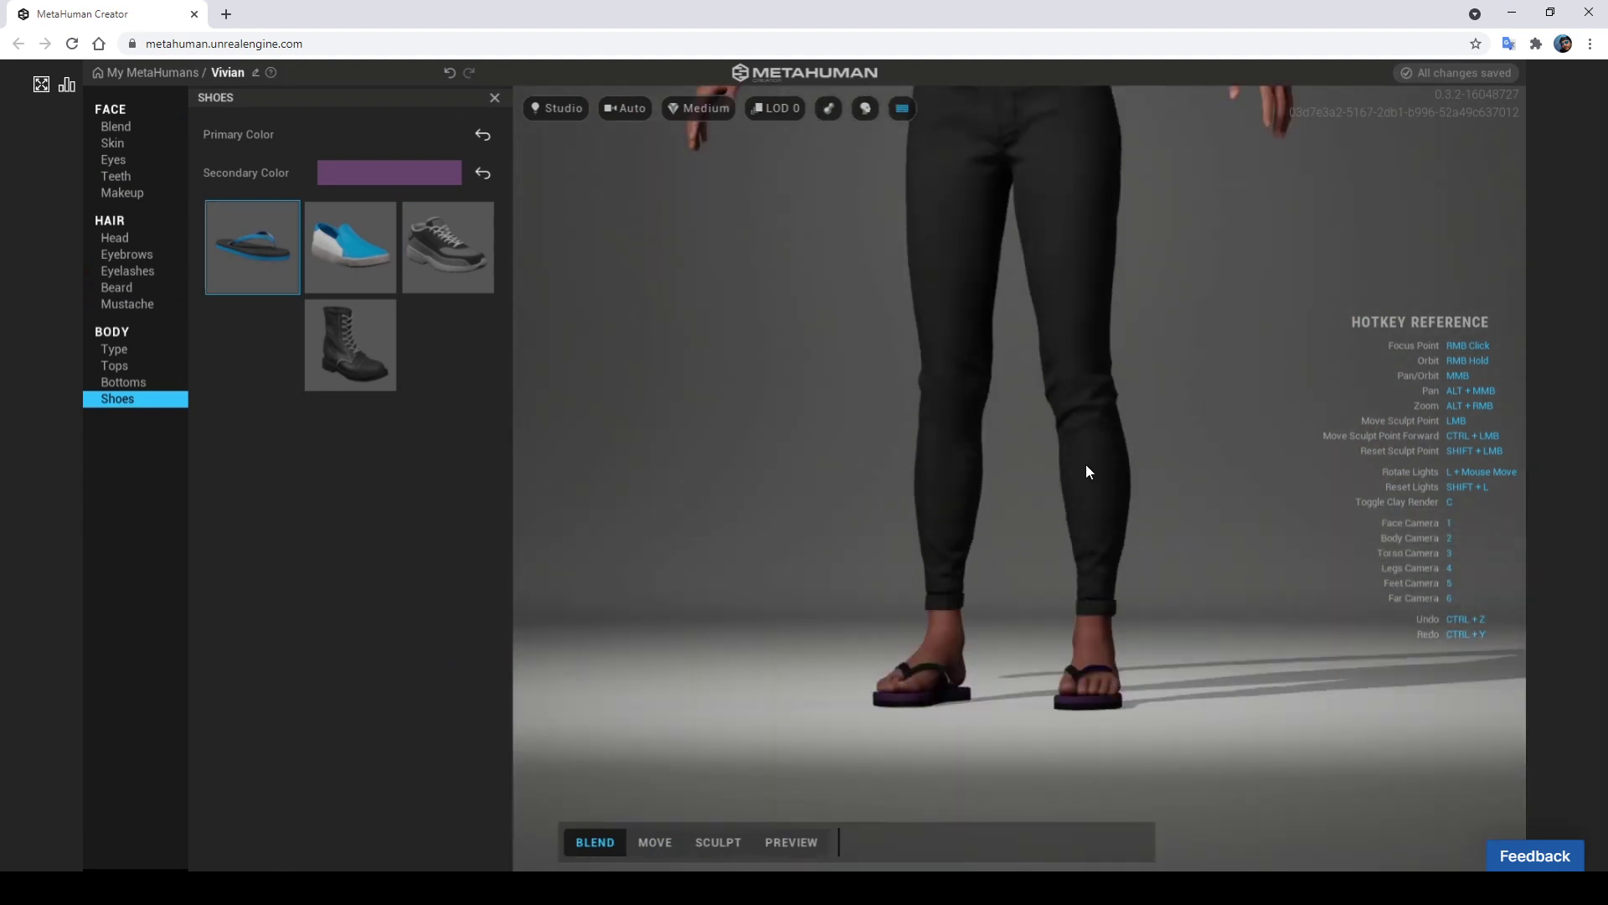
scroll(1072, 418, down, 3)
scroll(951, 212, down, 5)
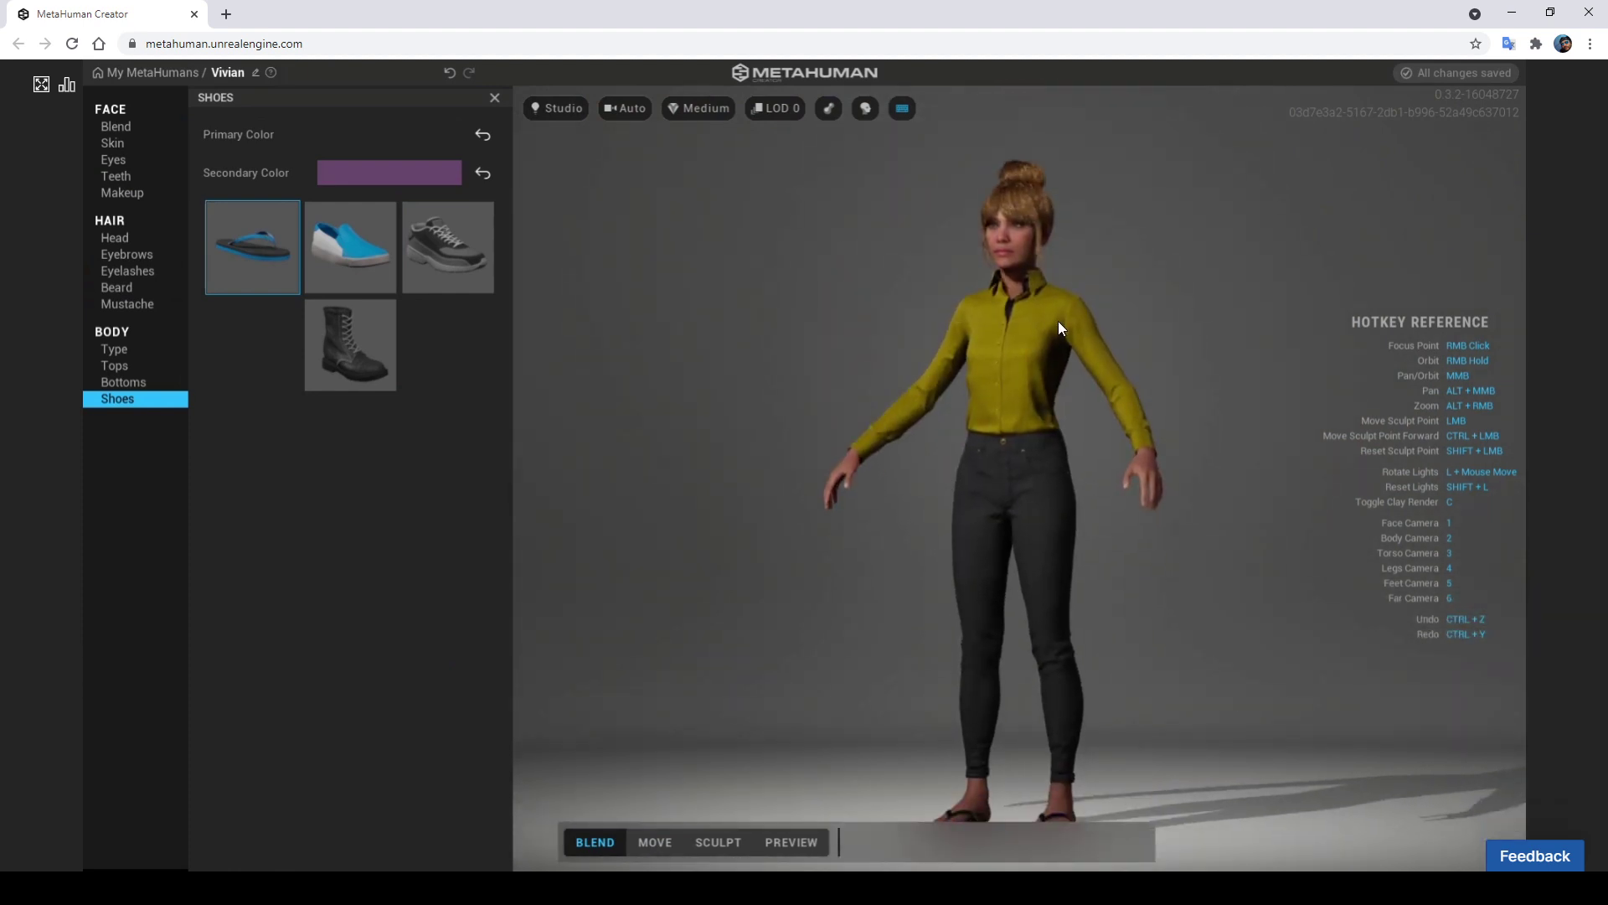
scroll(1055, 319, up, 5)
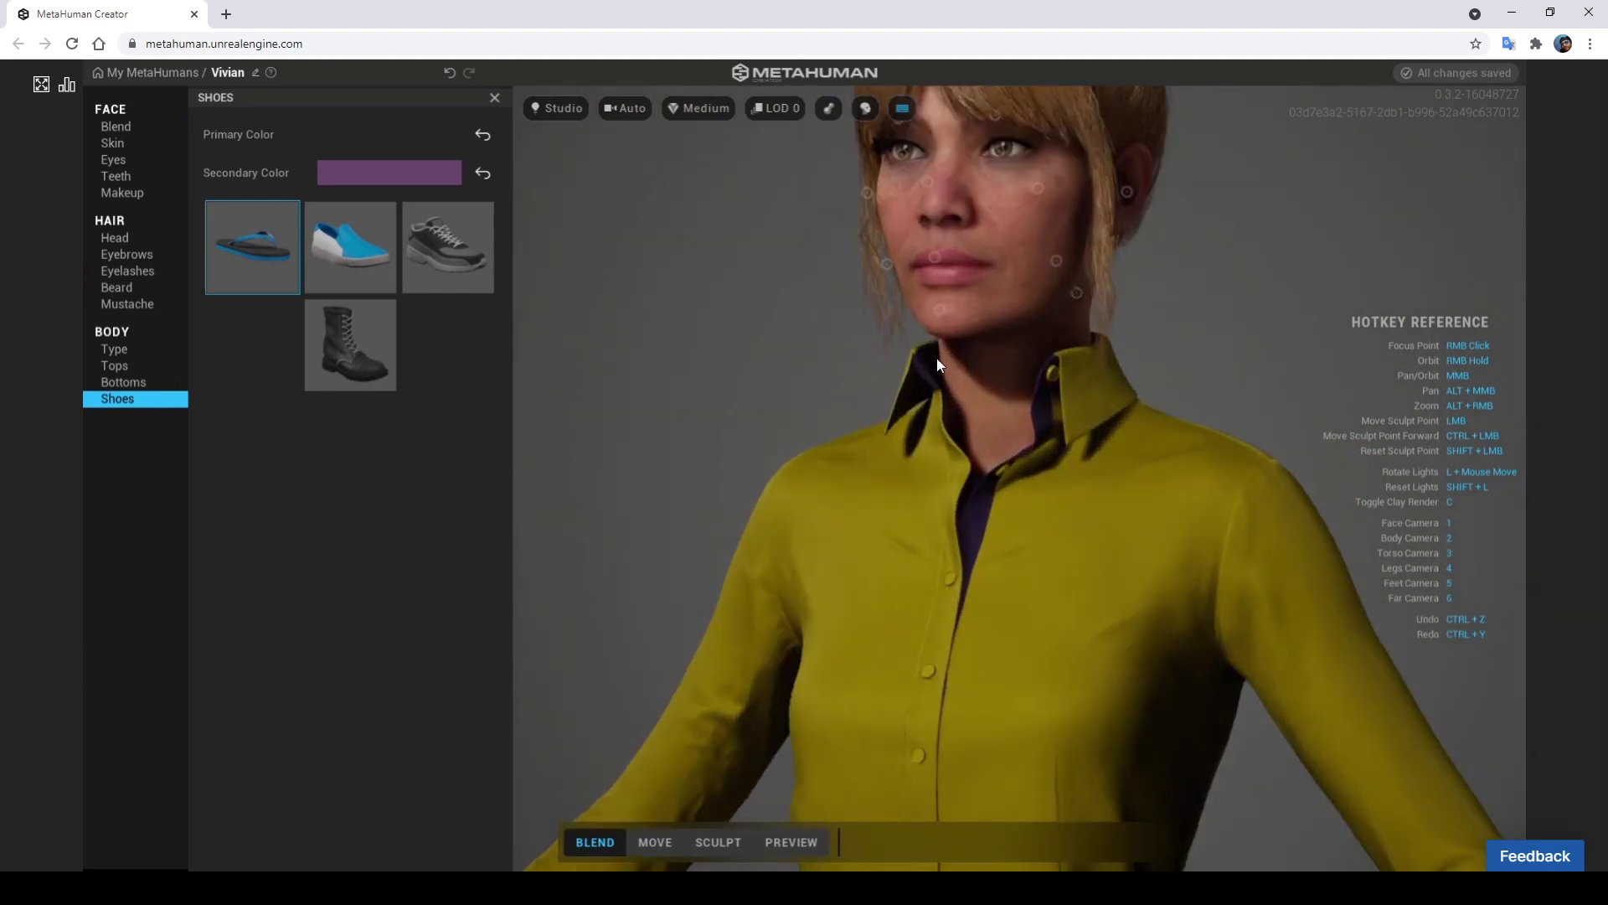
scroll(930, 393, up, 3)
right_drag(1435, 535, 742, 525)
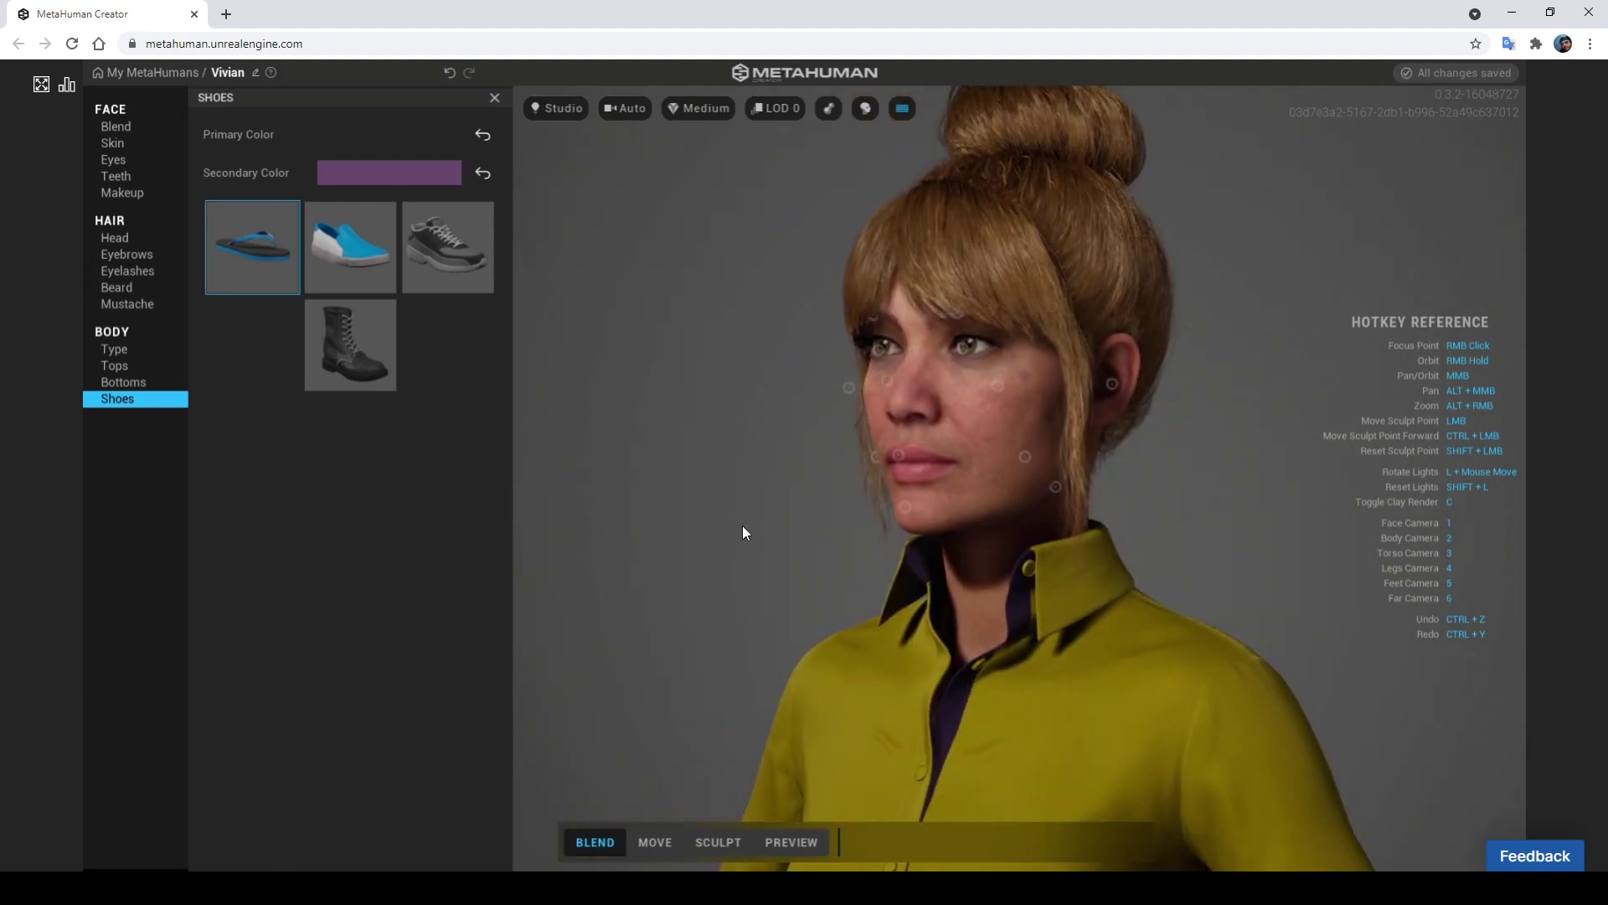
scroll(743, 525, down, 5)
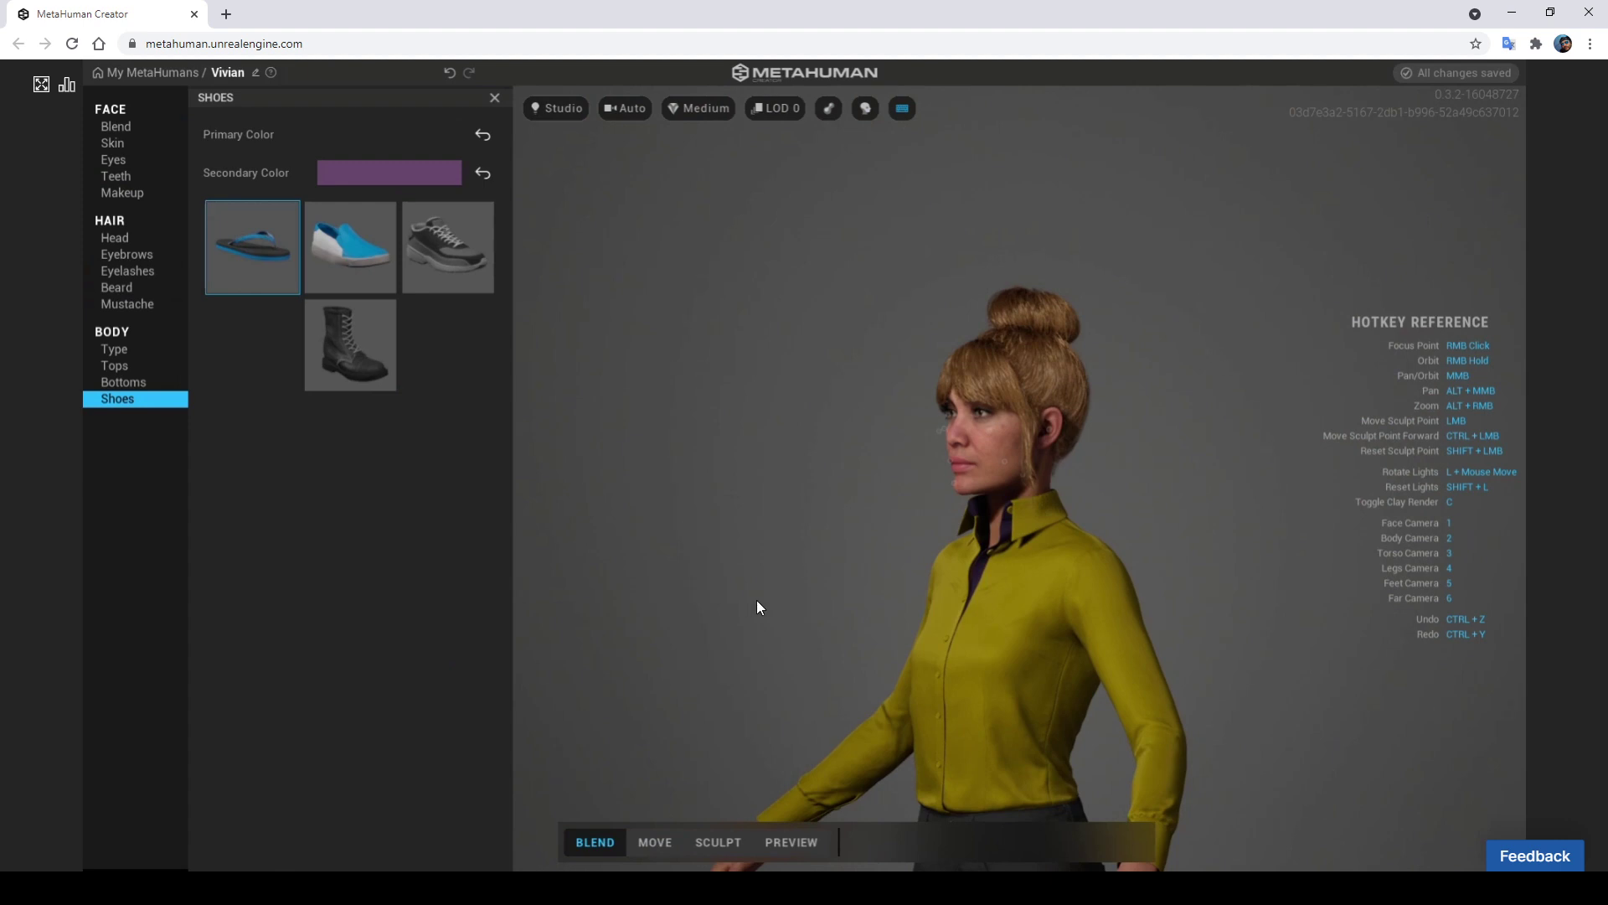
scroll(756, 600, down, 3)
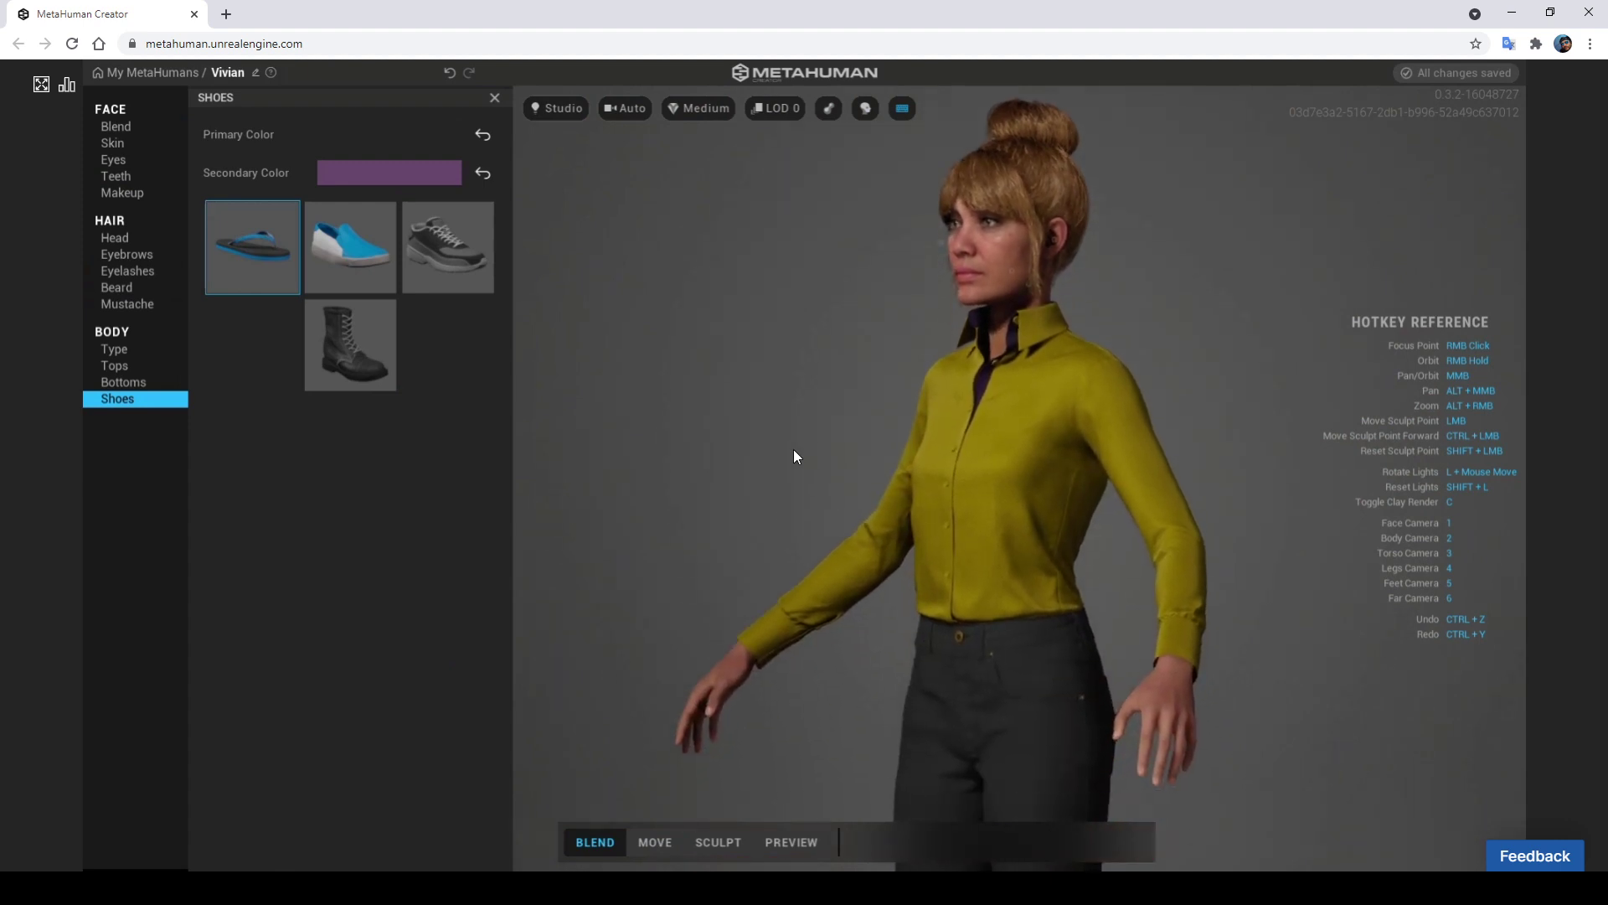
click(810, 841)
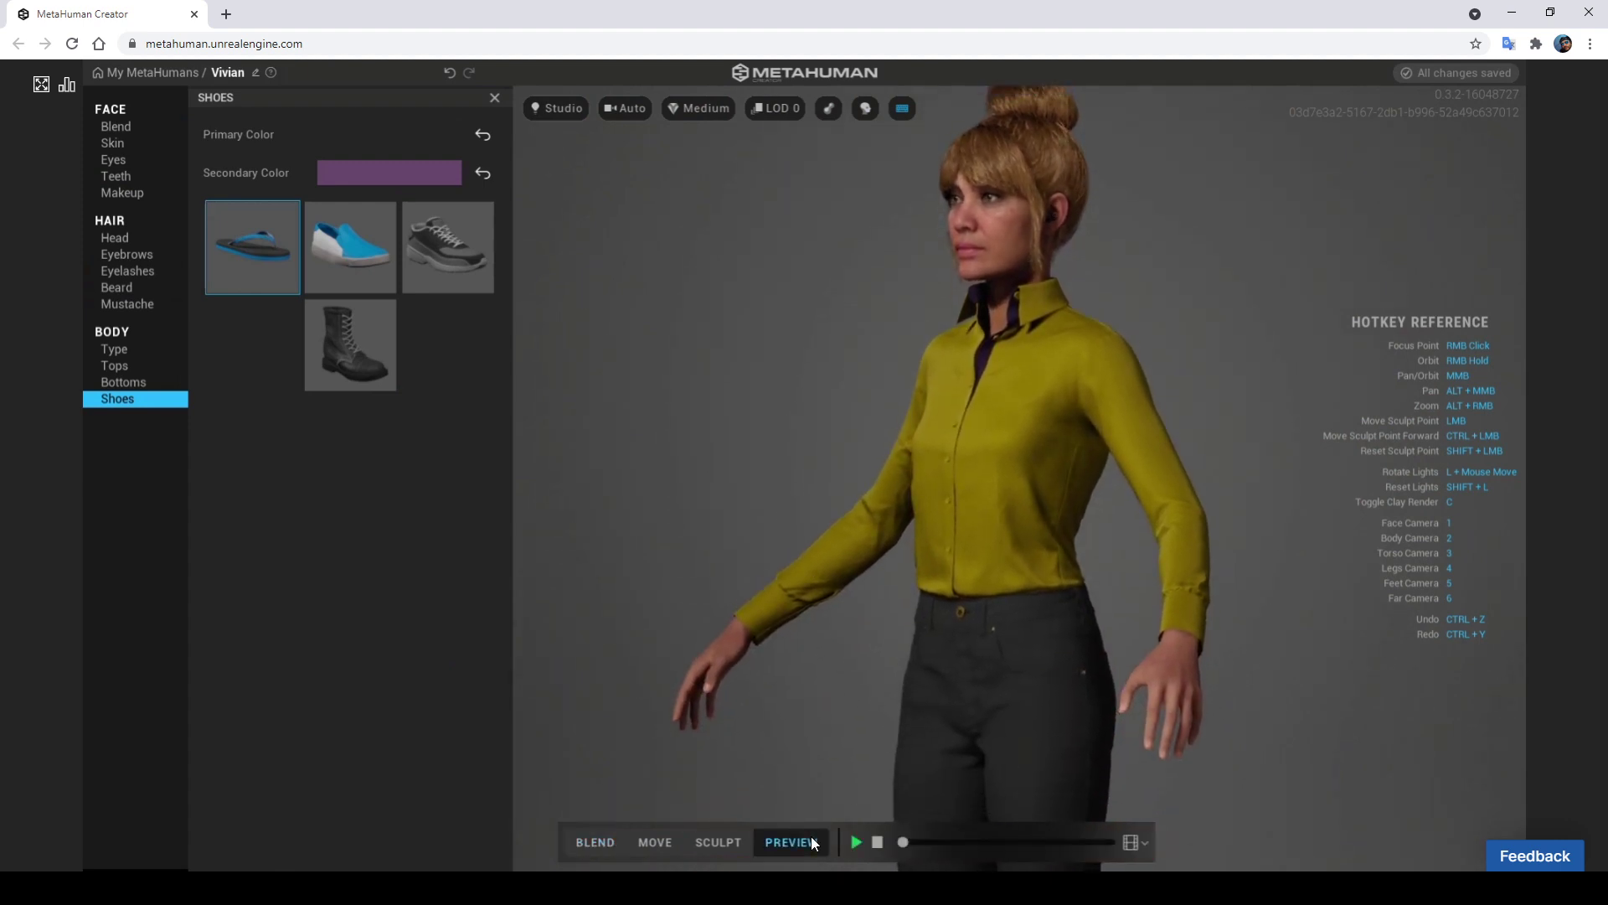
Play the preview animation and jump to the face close-up with hotkey 1
click(856, 844)
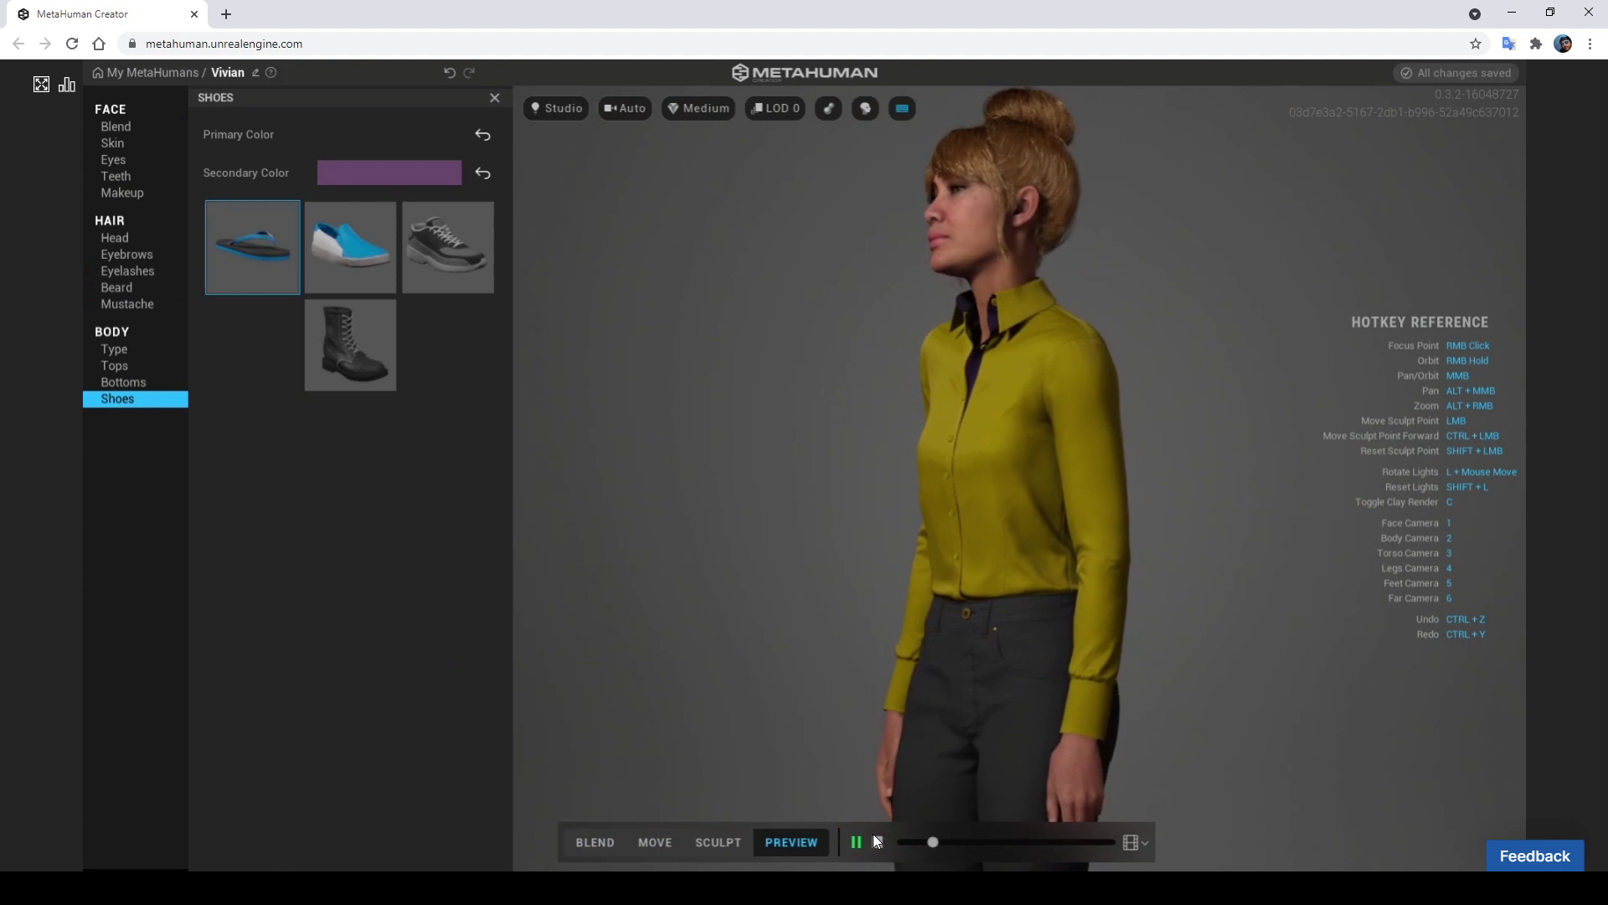
key(1)
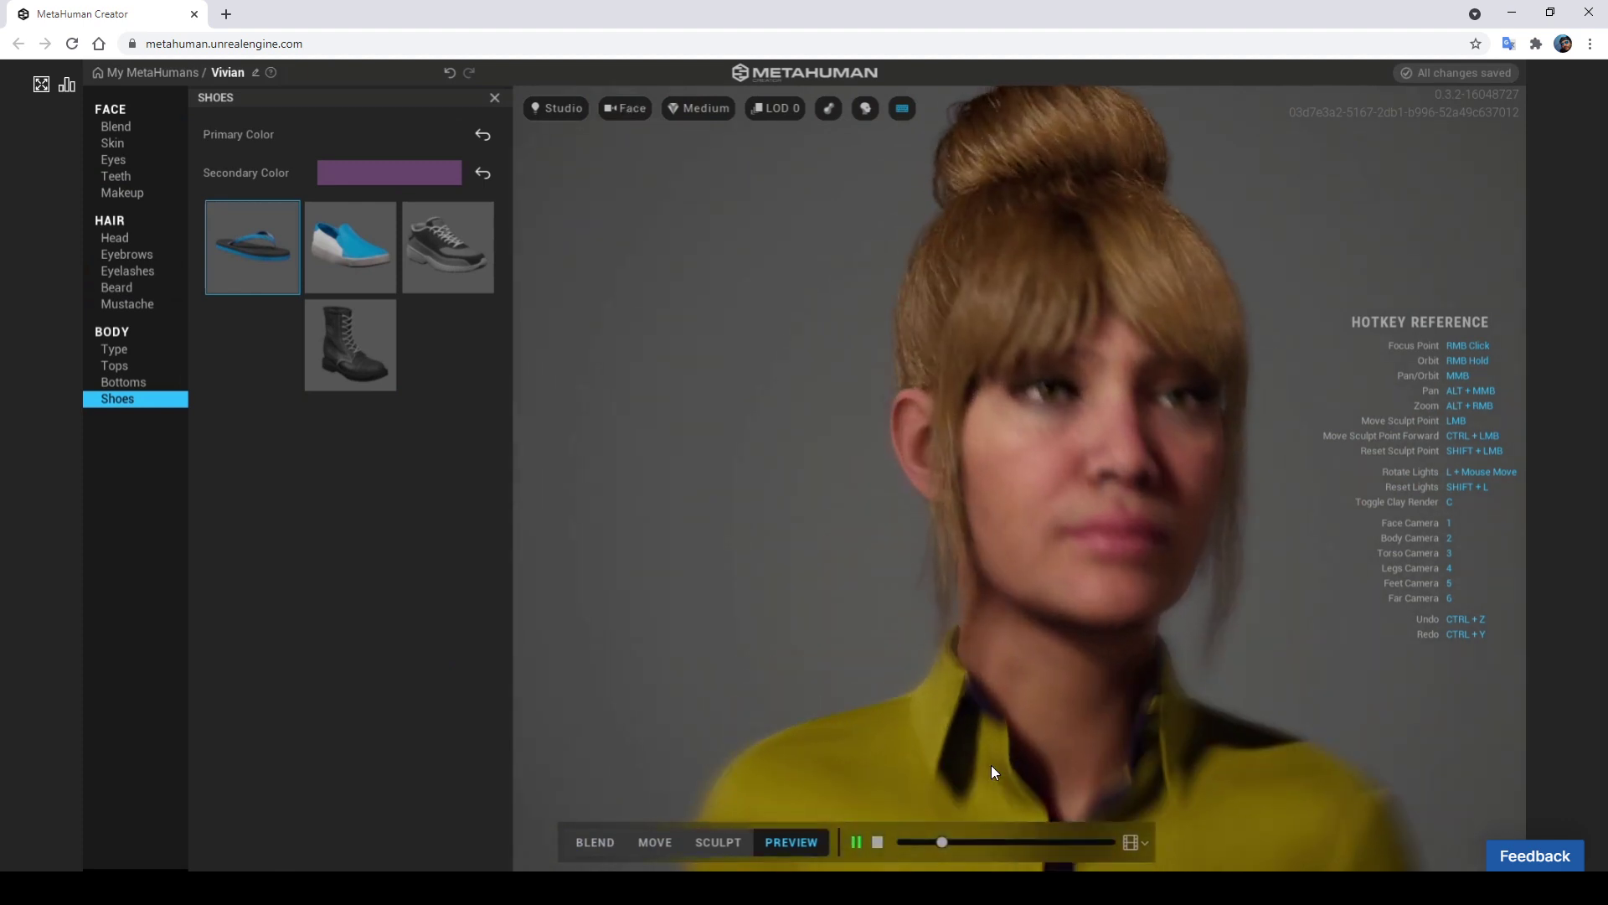